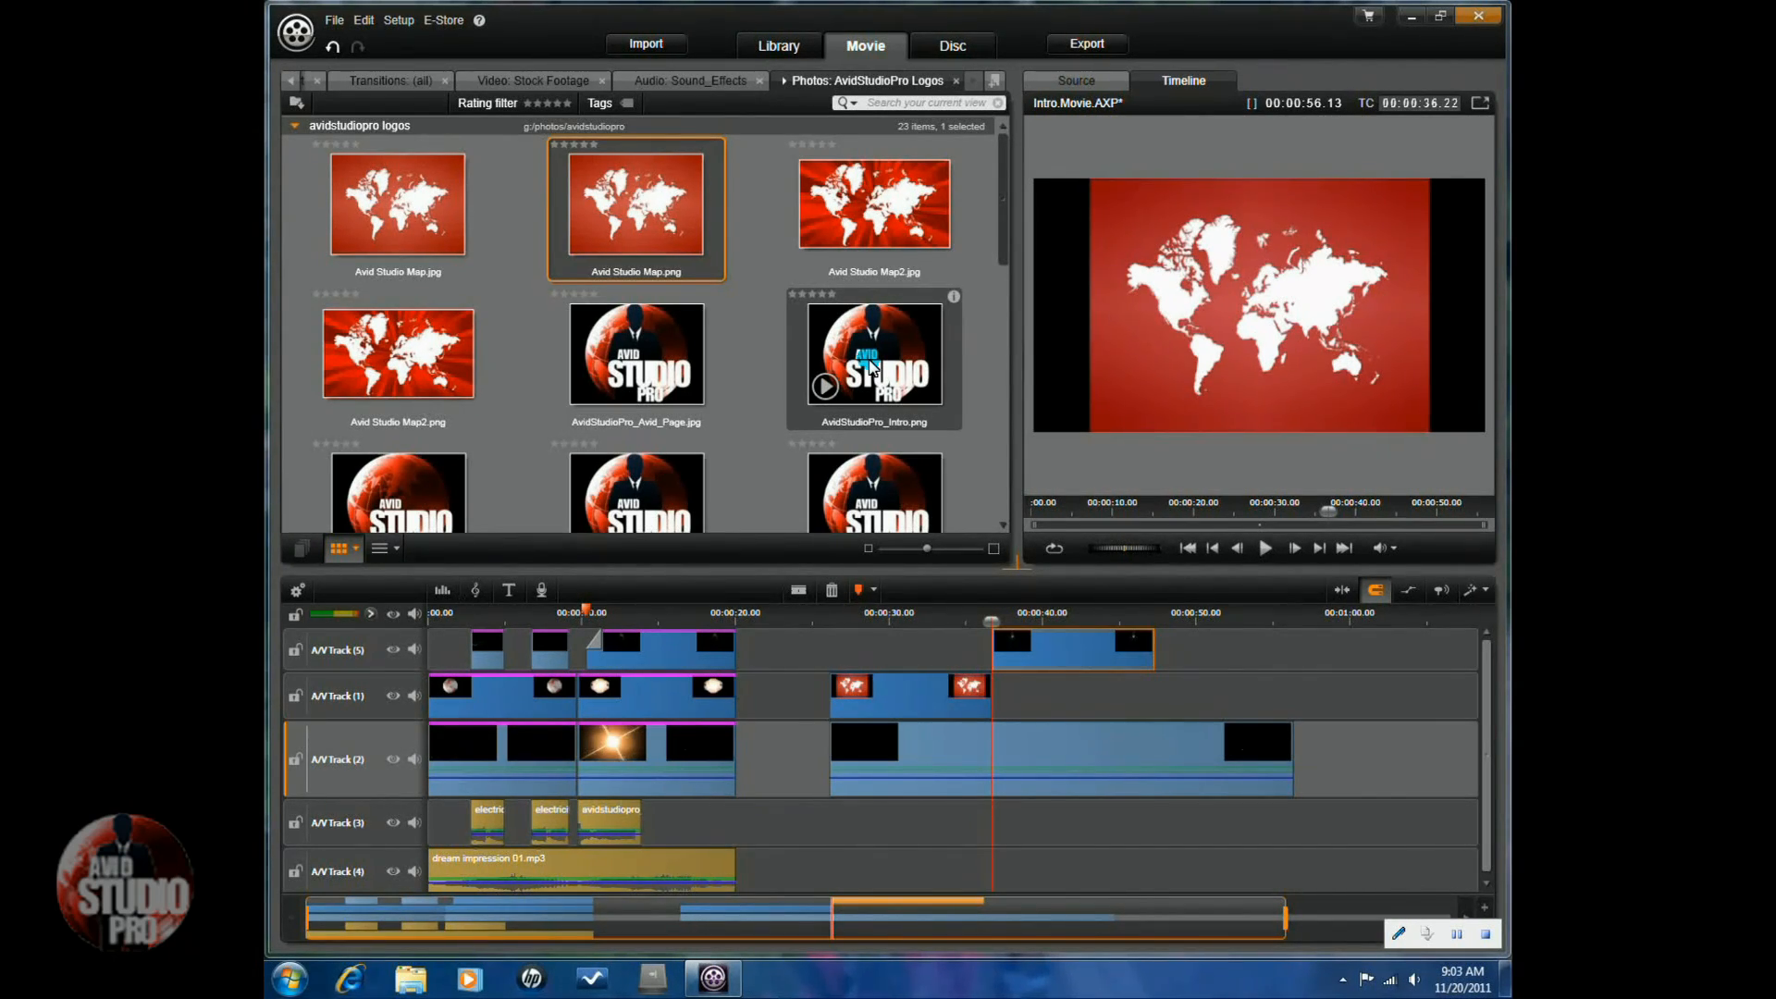
click(1013, 760)
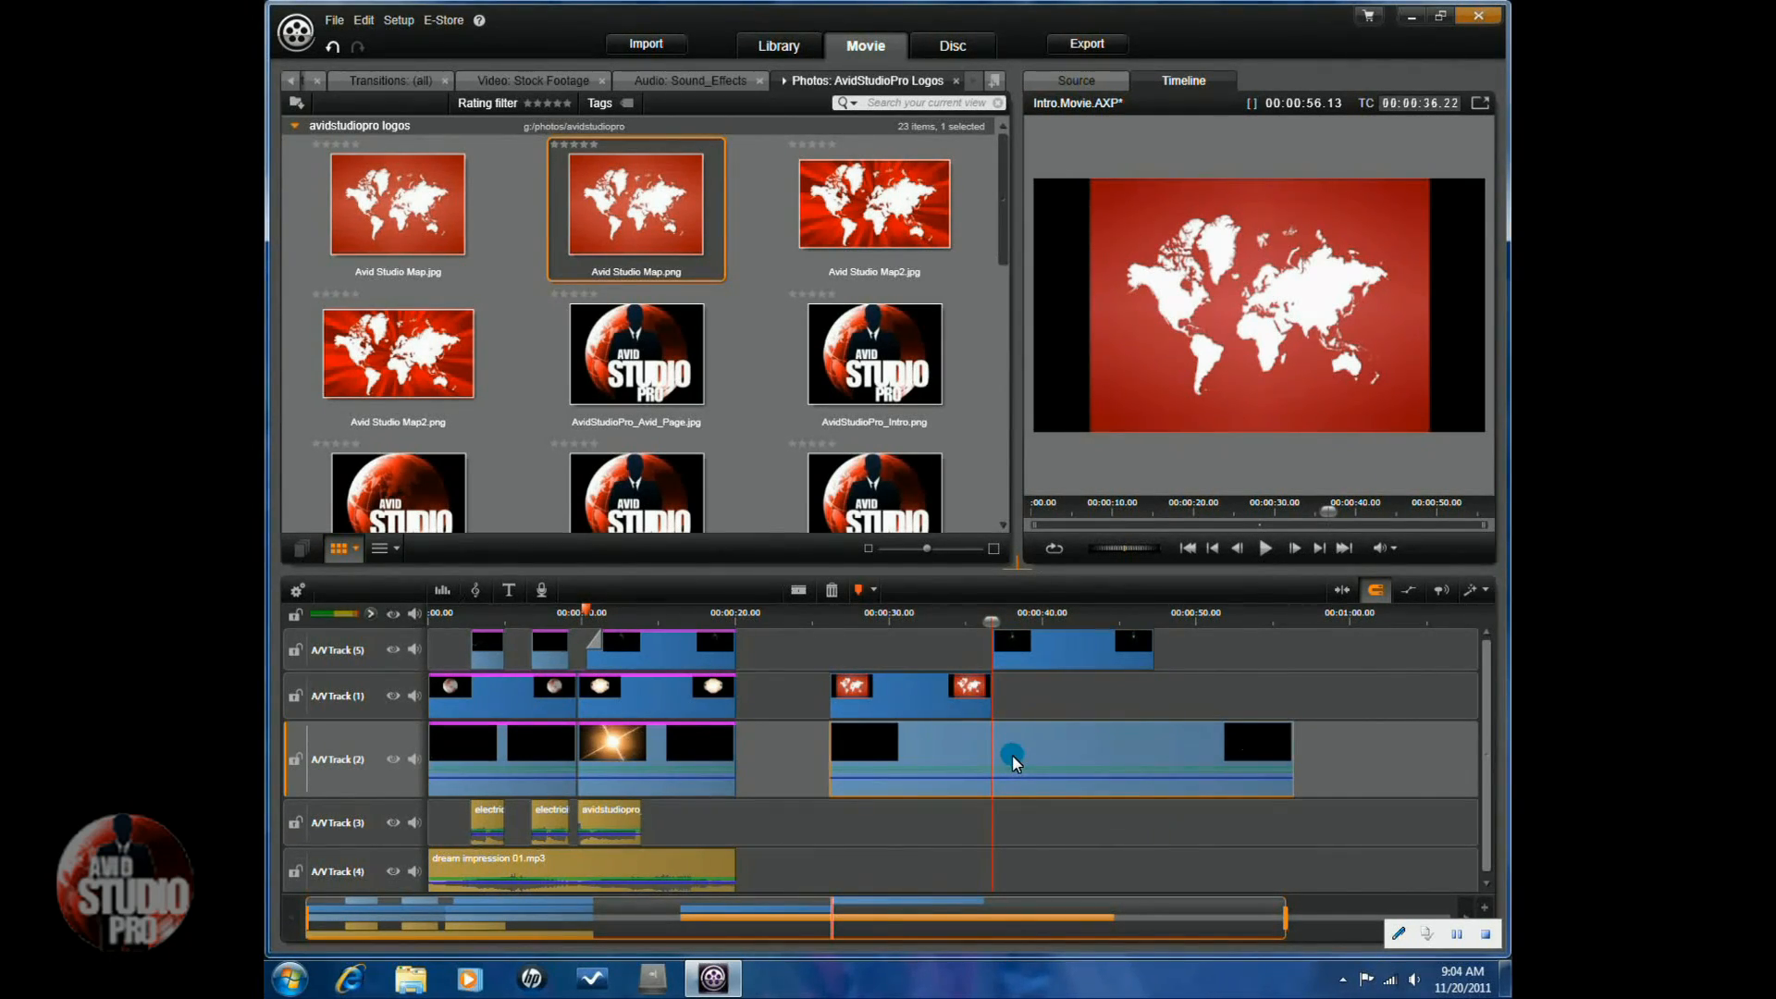
double_click(1013, 760)
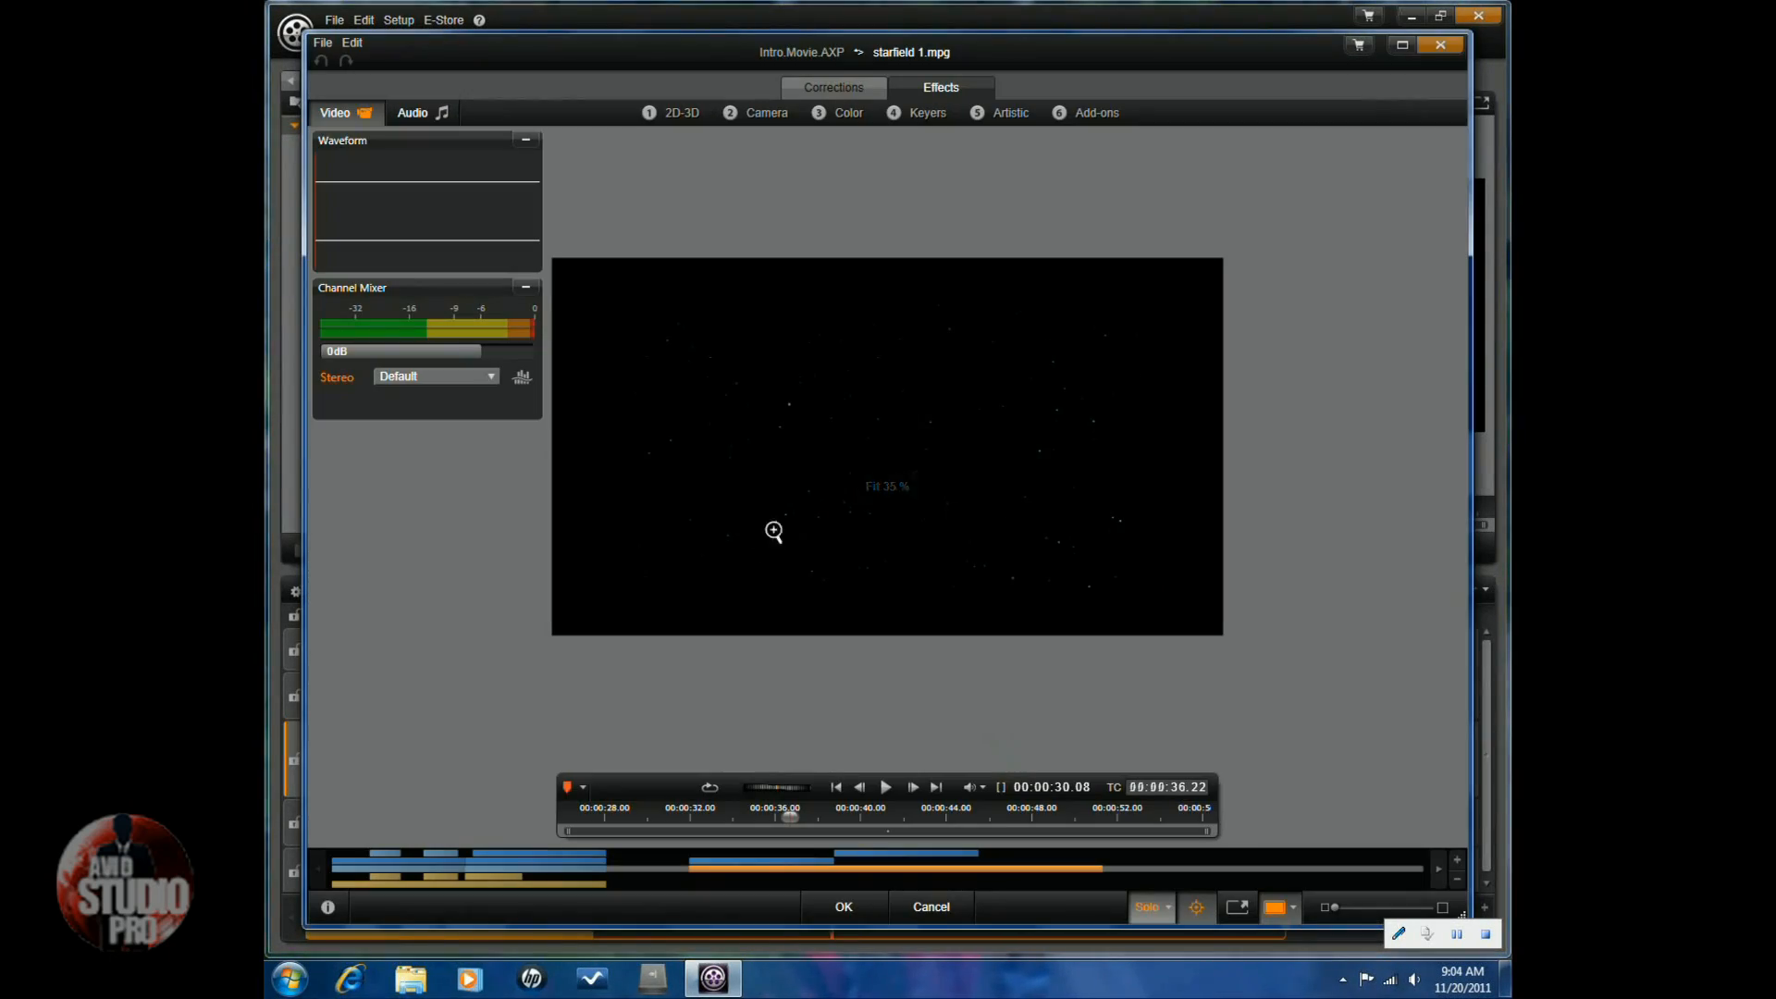
click(916, 908)
Open the effects editor for the avid studio map.png clip and add the Boris Graffiti add-on effect.
click(897, 695)
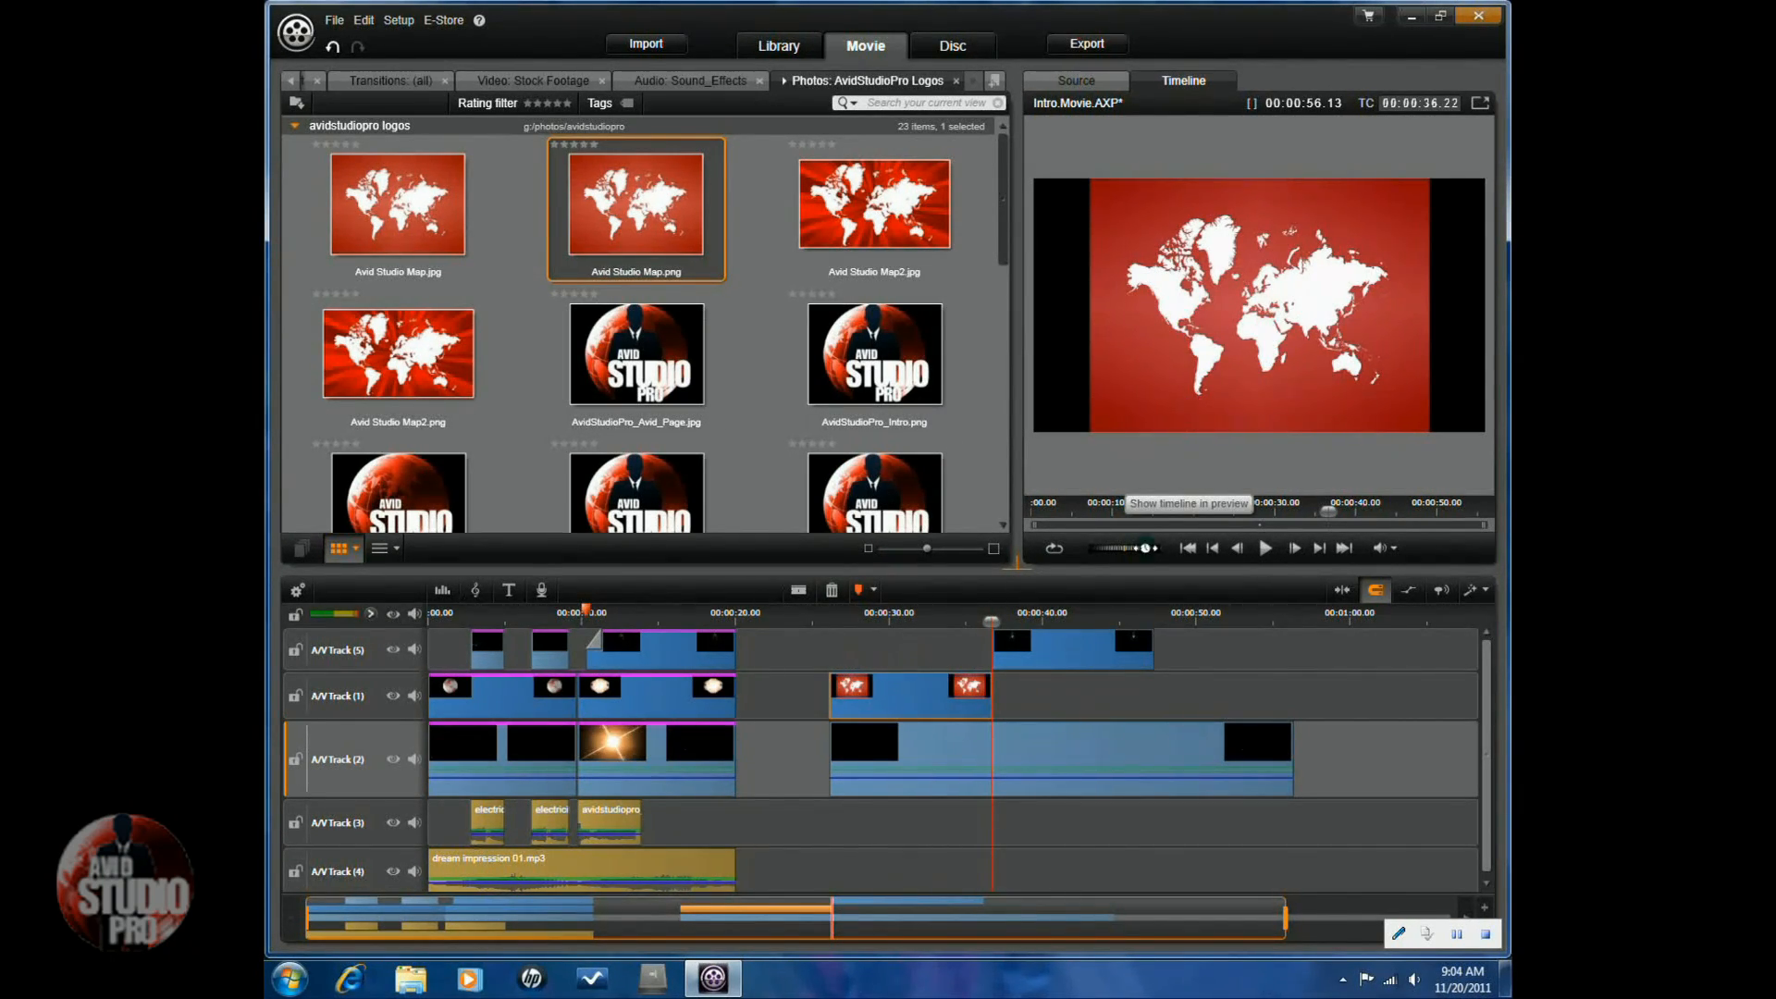
right_click(906, 708)
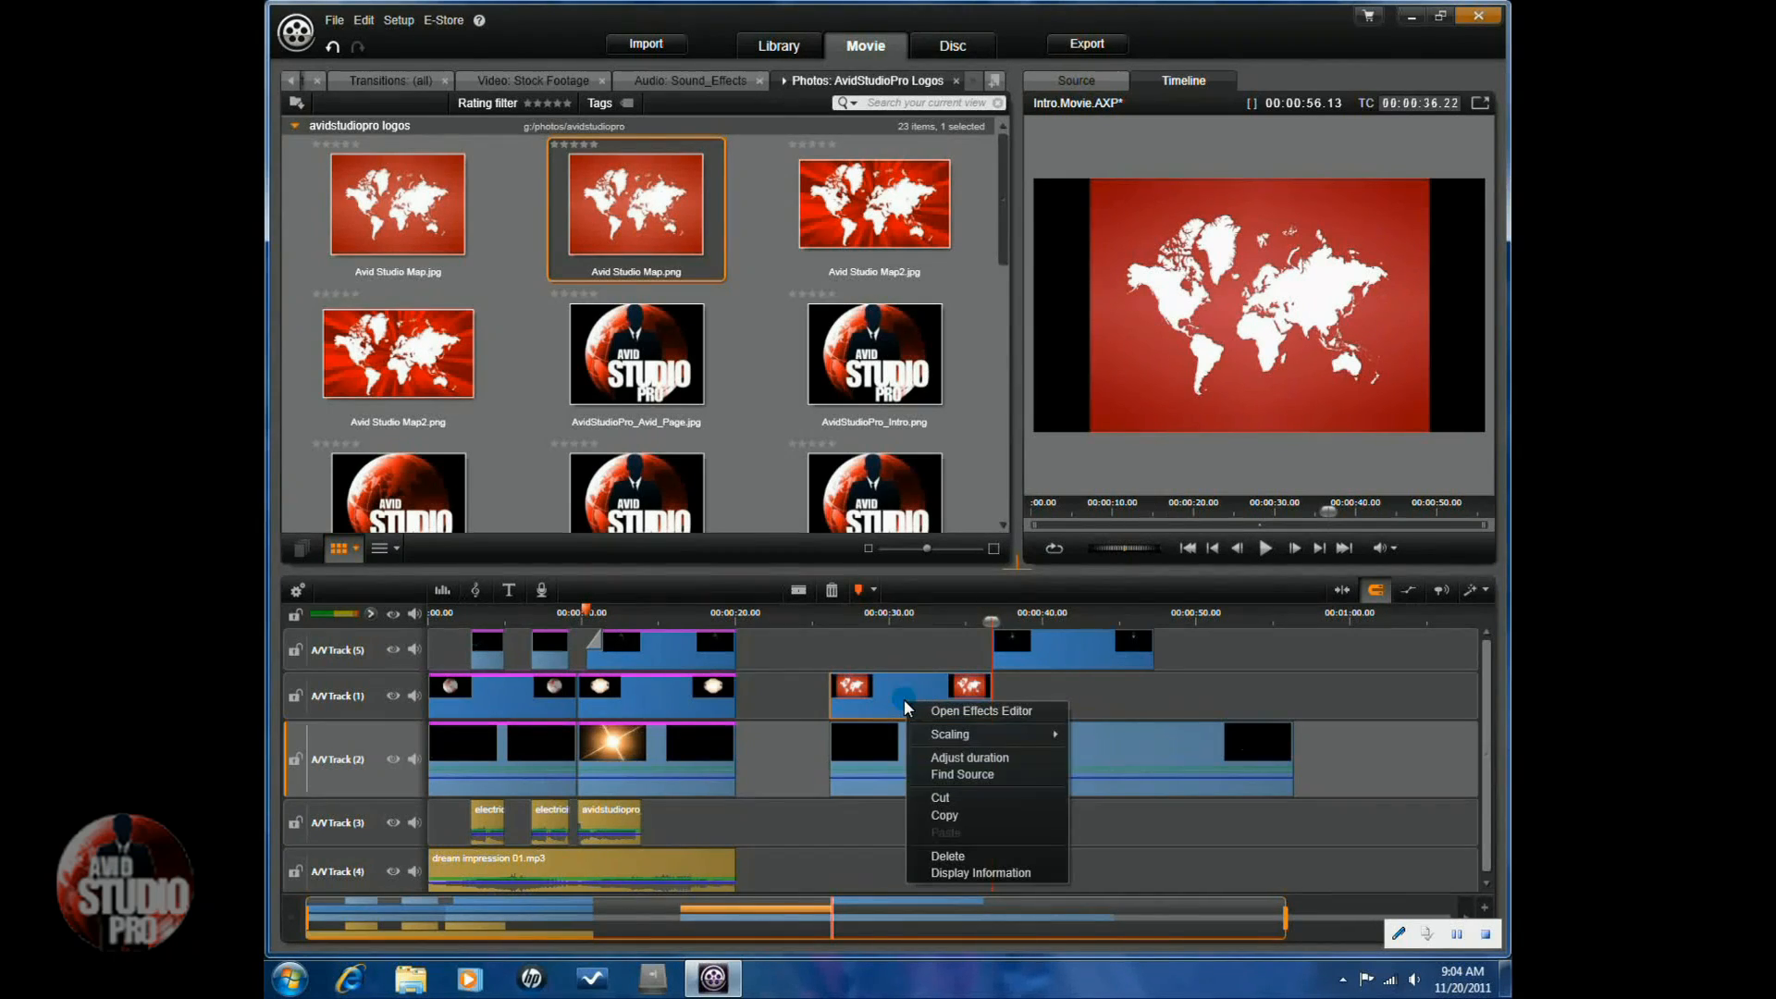
click(979, 712)
click(1089, 118)
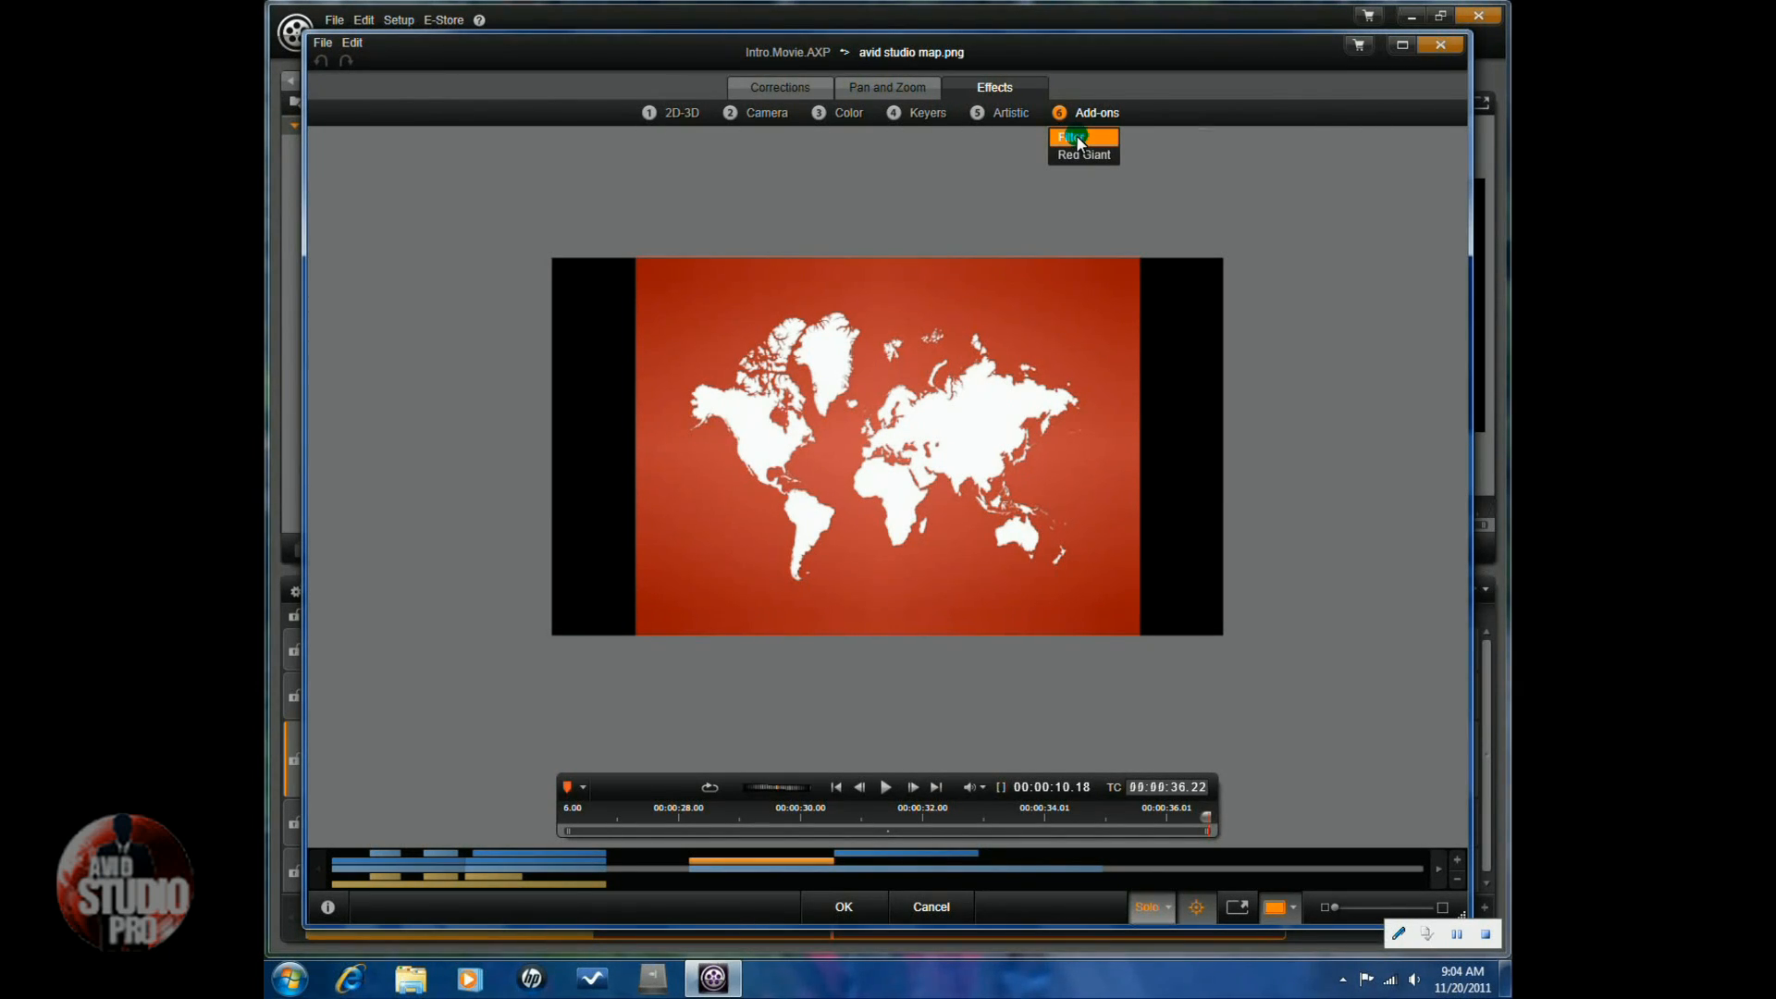
click(1078, 138)
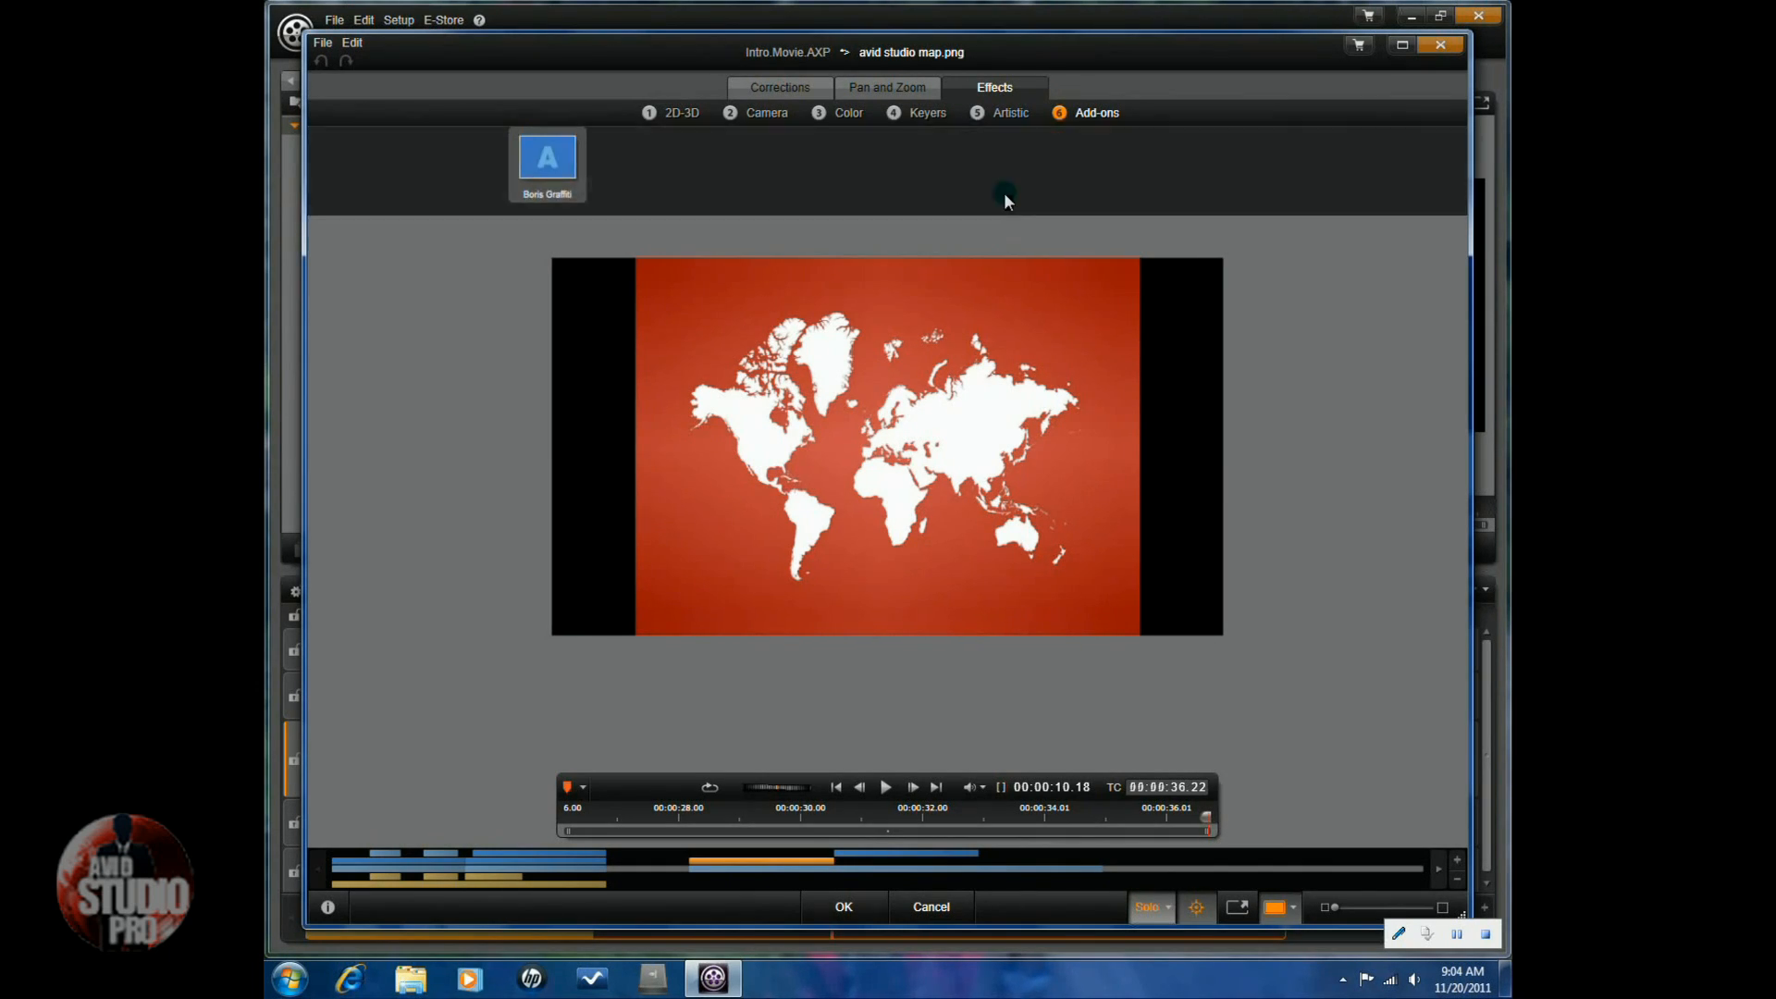
click(547, 167)
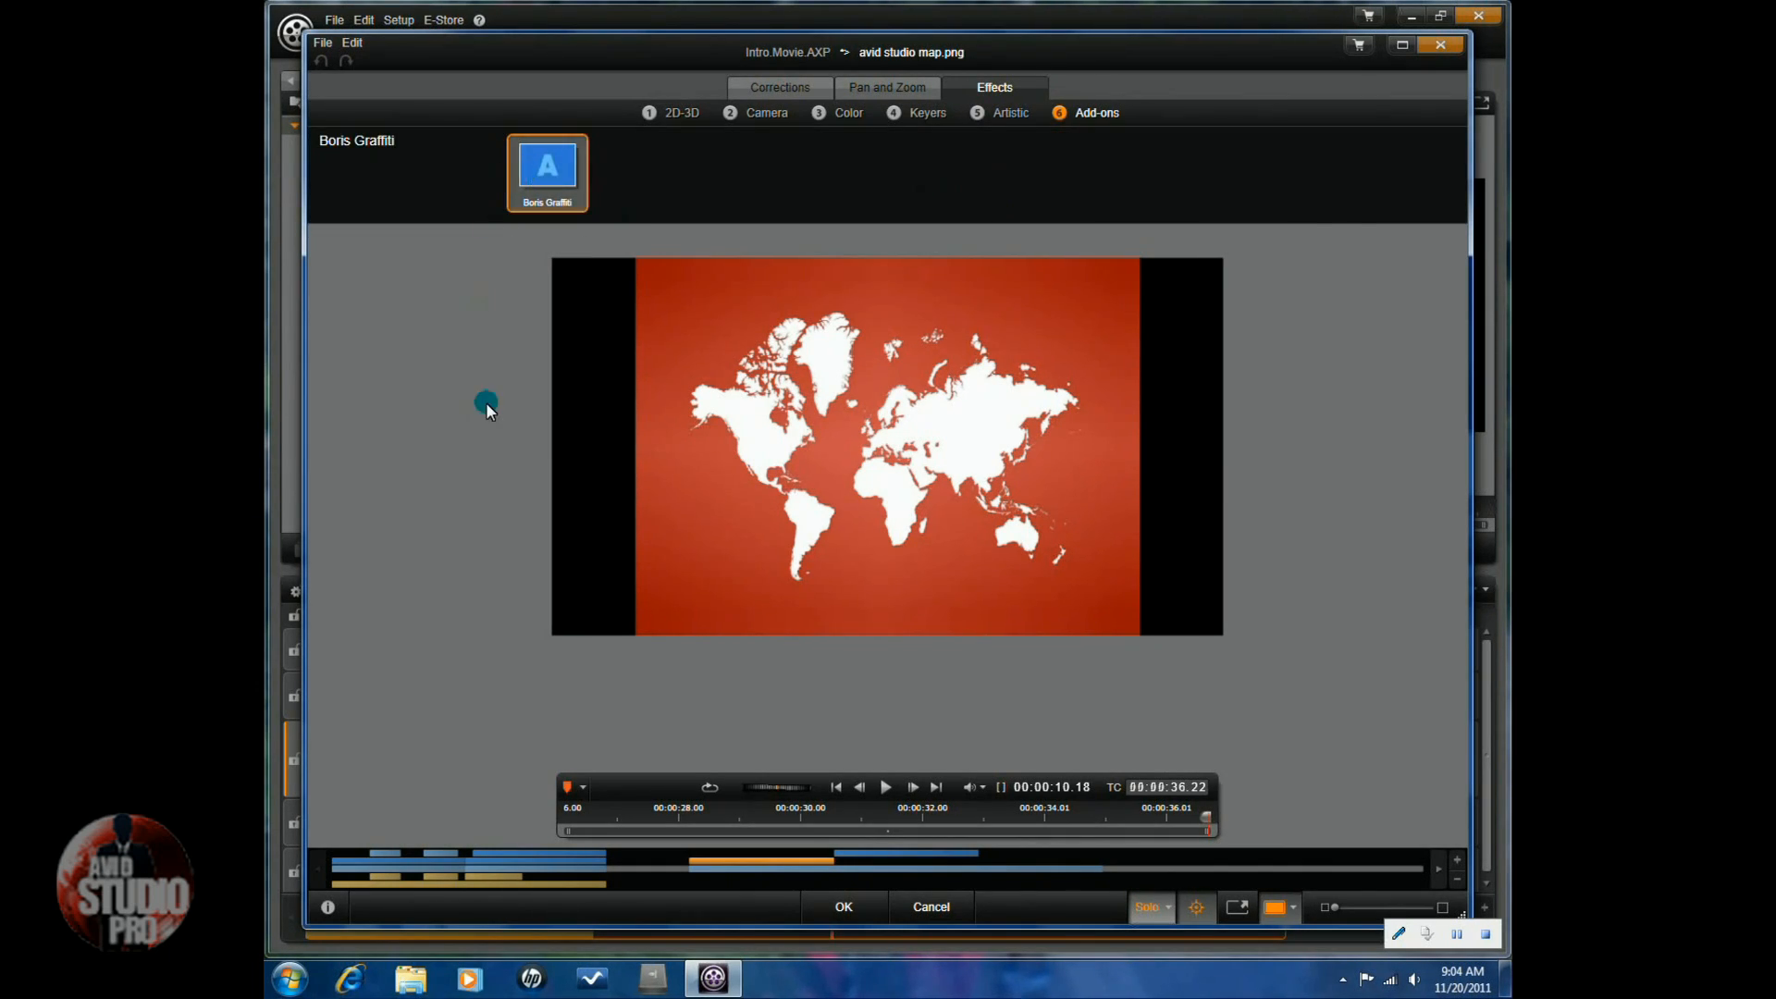
Open the Boris Graffiti effect for editing in its full keyframe workspace, with the whole timeline window in view.
click(1352, 251)
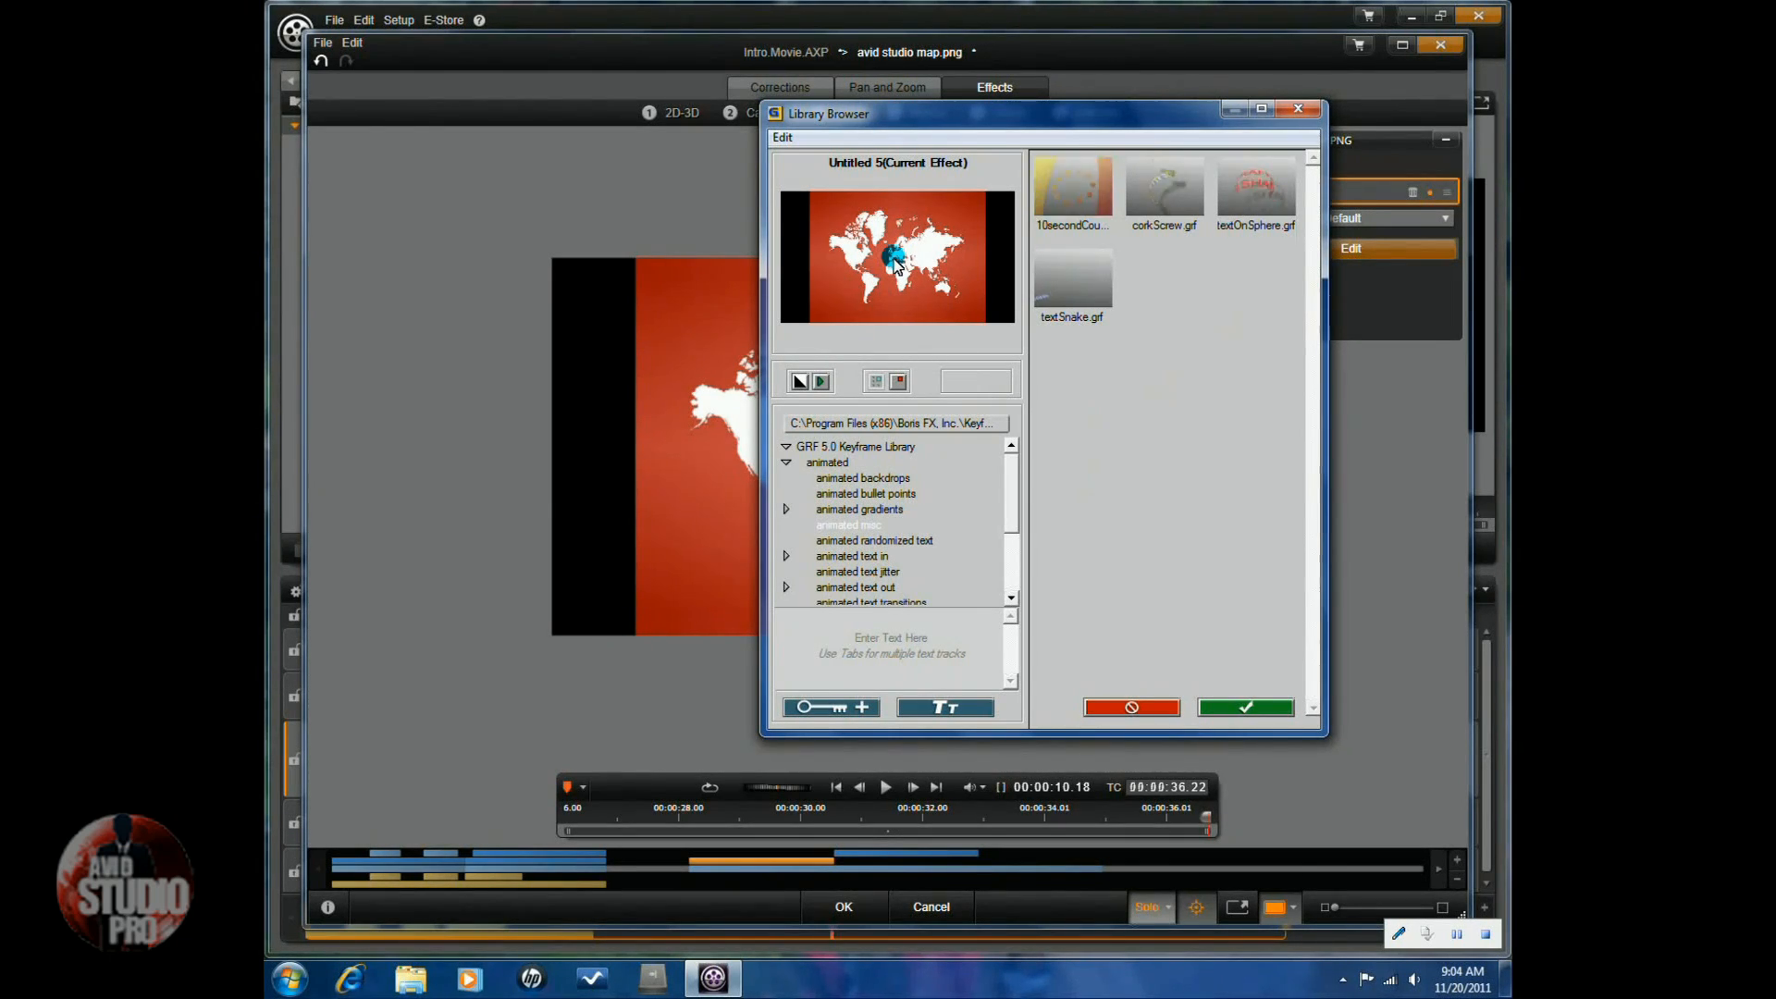
click(816, 707)
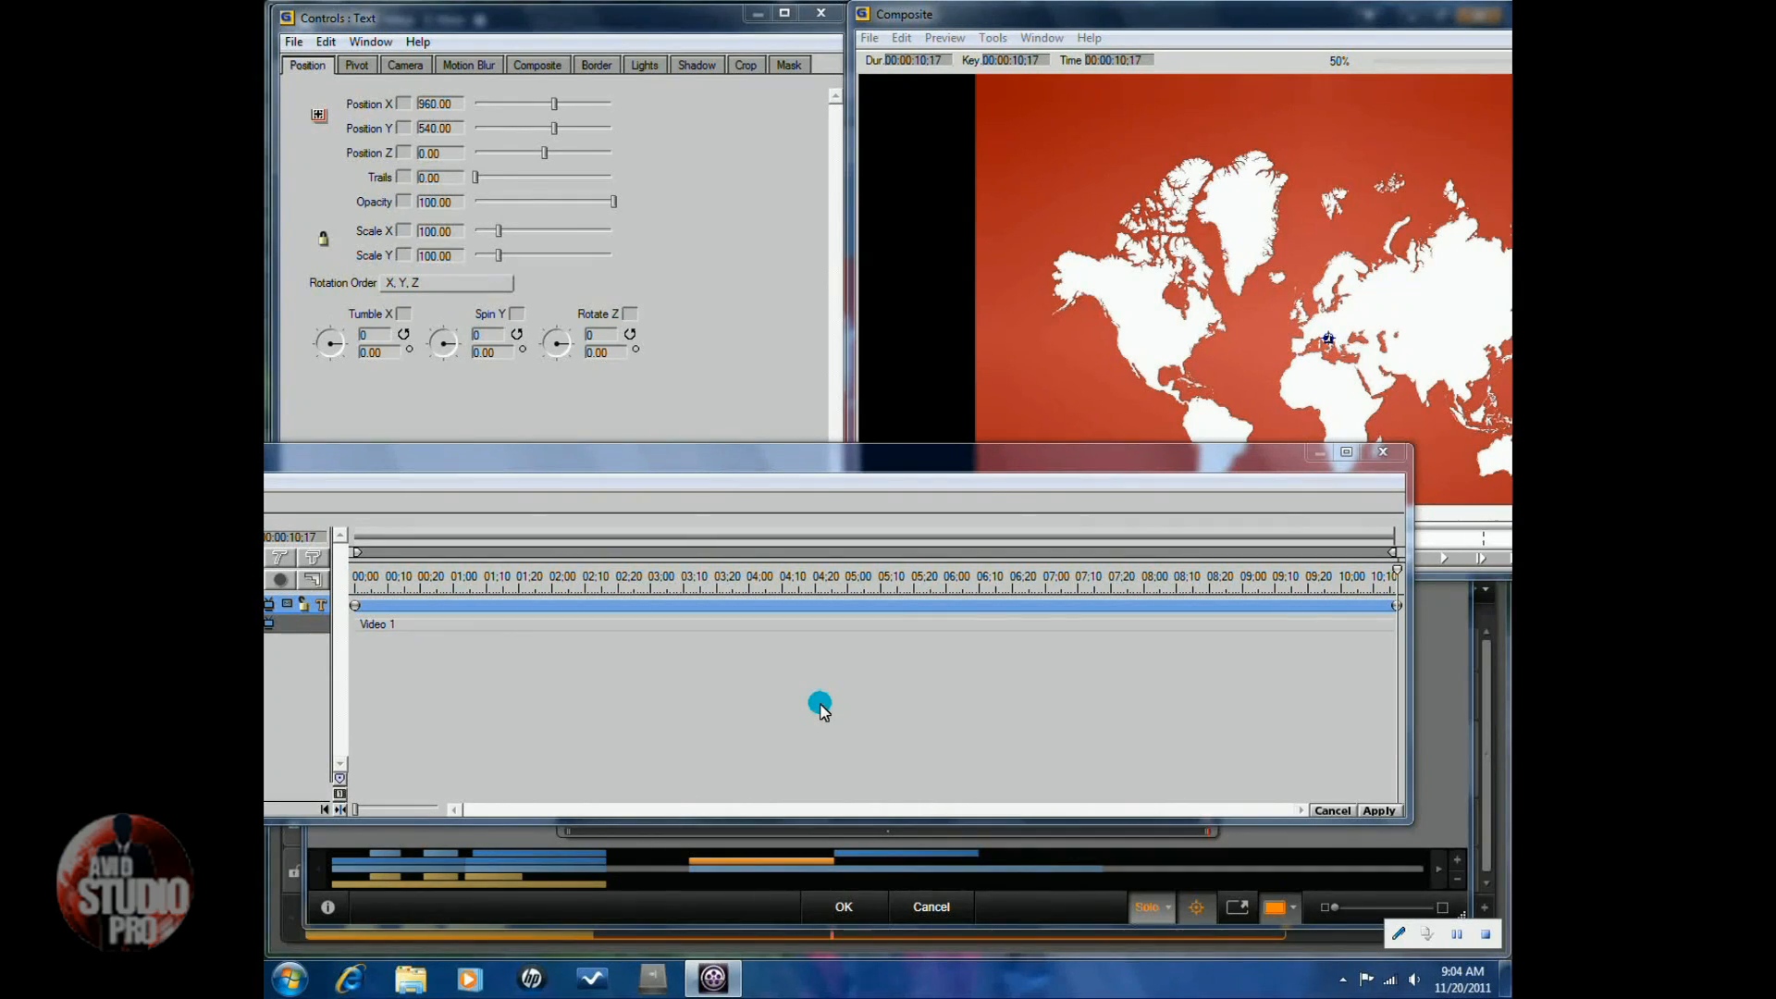
drag(752, 463, 1176, 590)
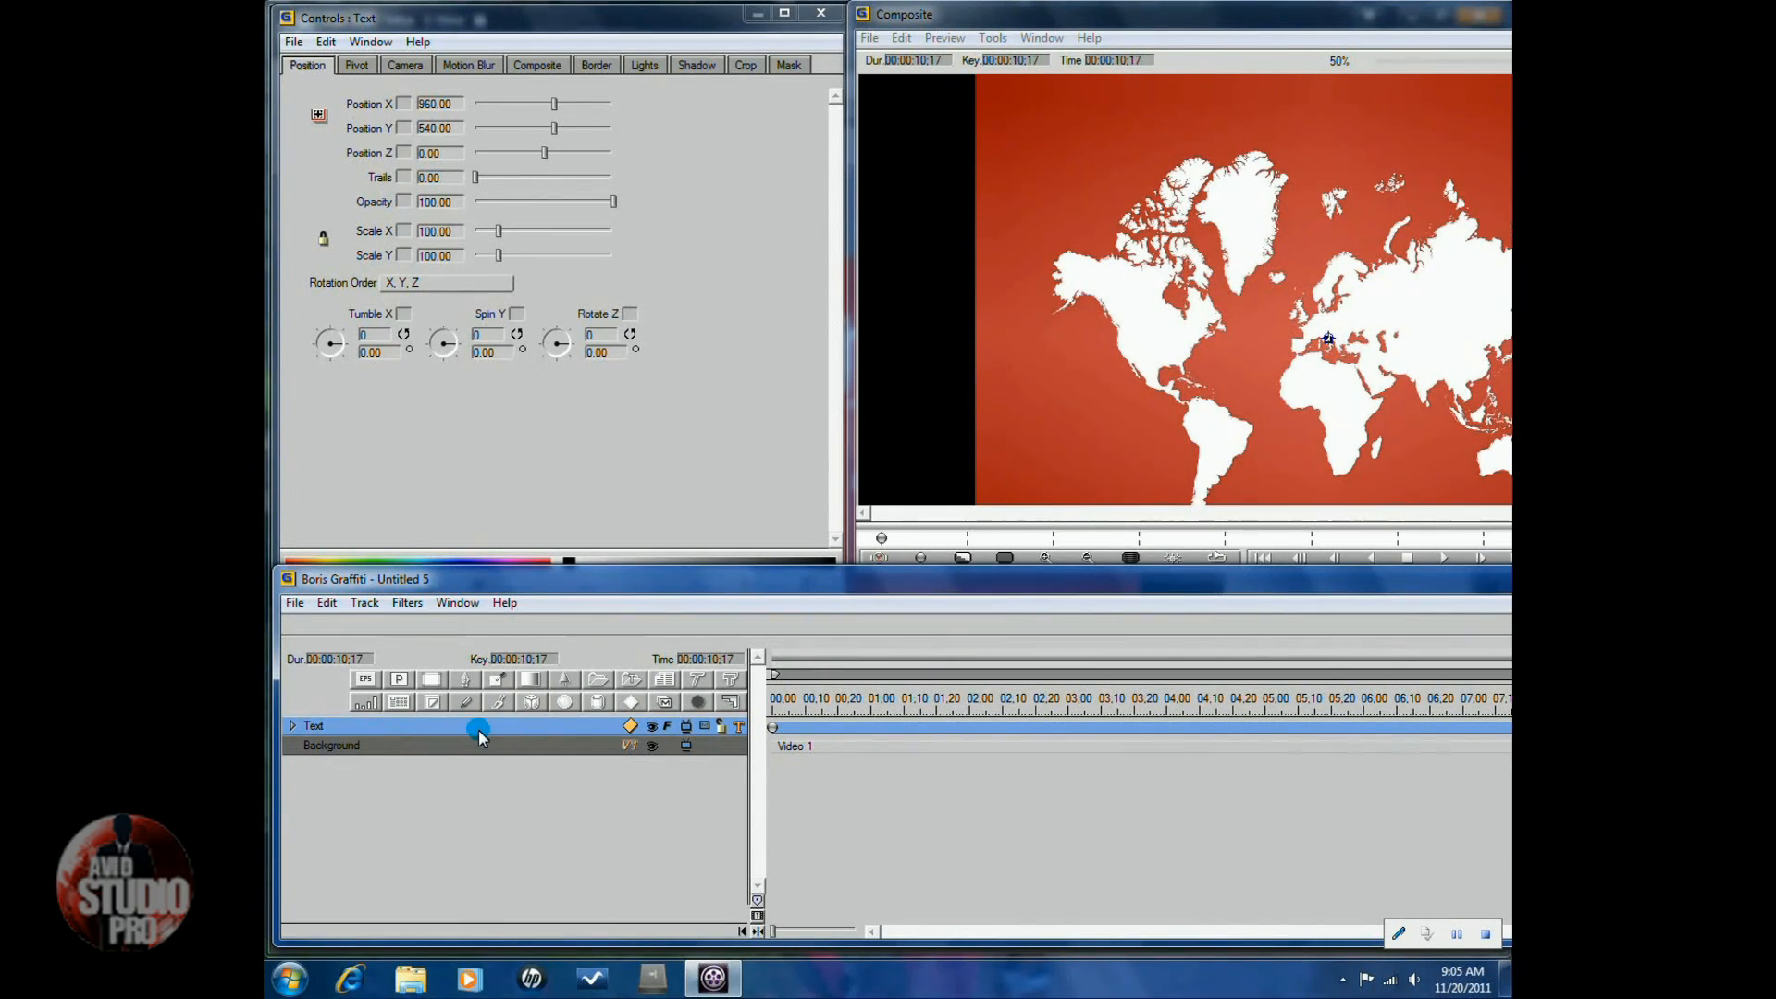
Change the Text track's shape to a sphere and expand the track down to the contents of its Face.
click(629, 725)
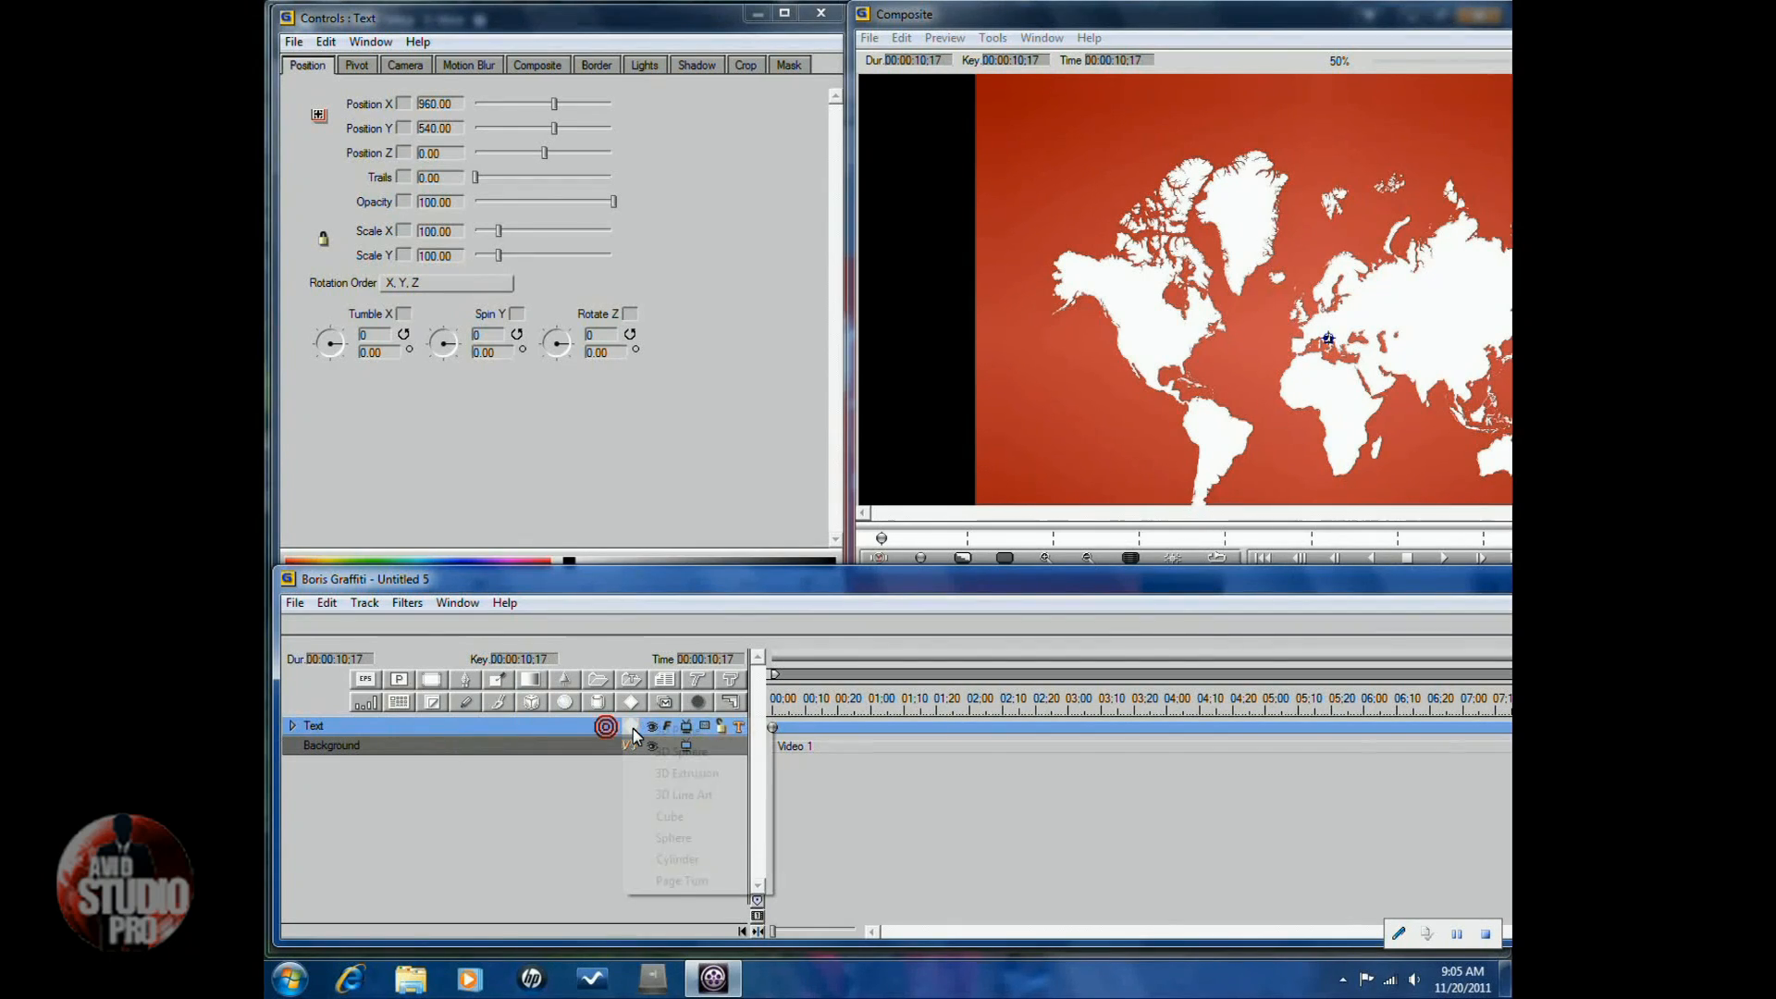
click(680, 756)
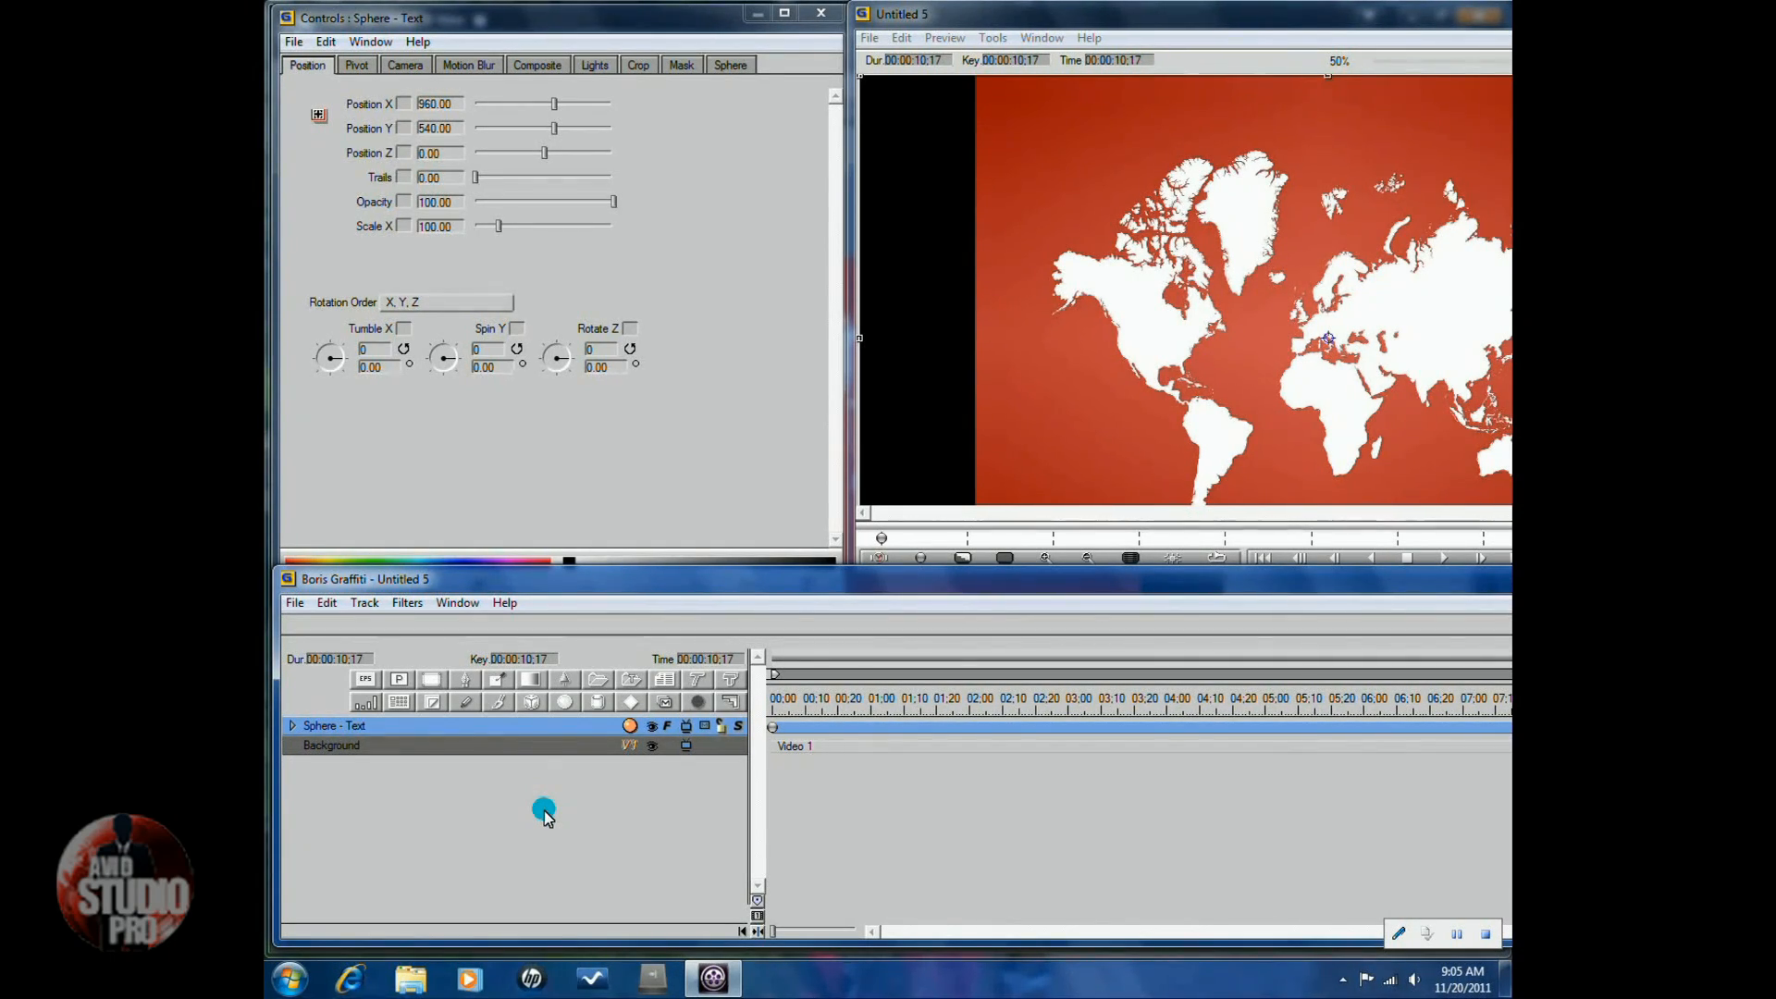
click(290, 727)
click(303, 783)
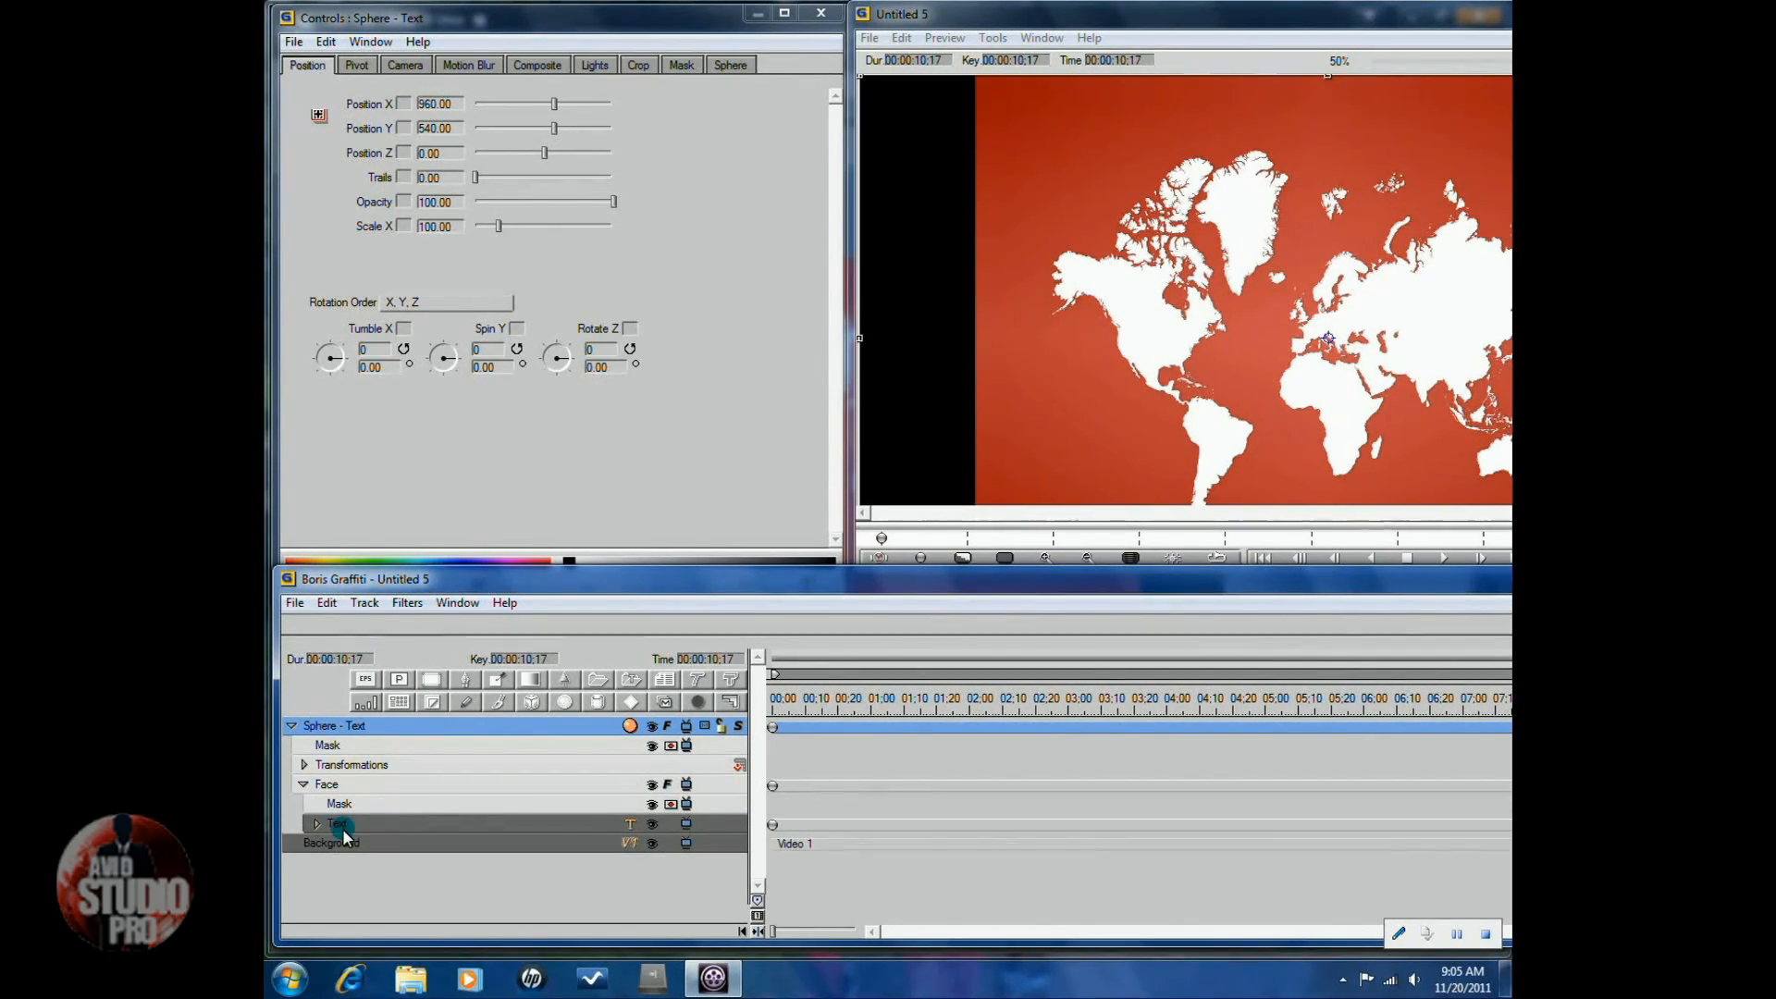
Change the sphere face's media from text to a solid color, sampling white from the map's landmass.
click(633, 827)
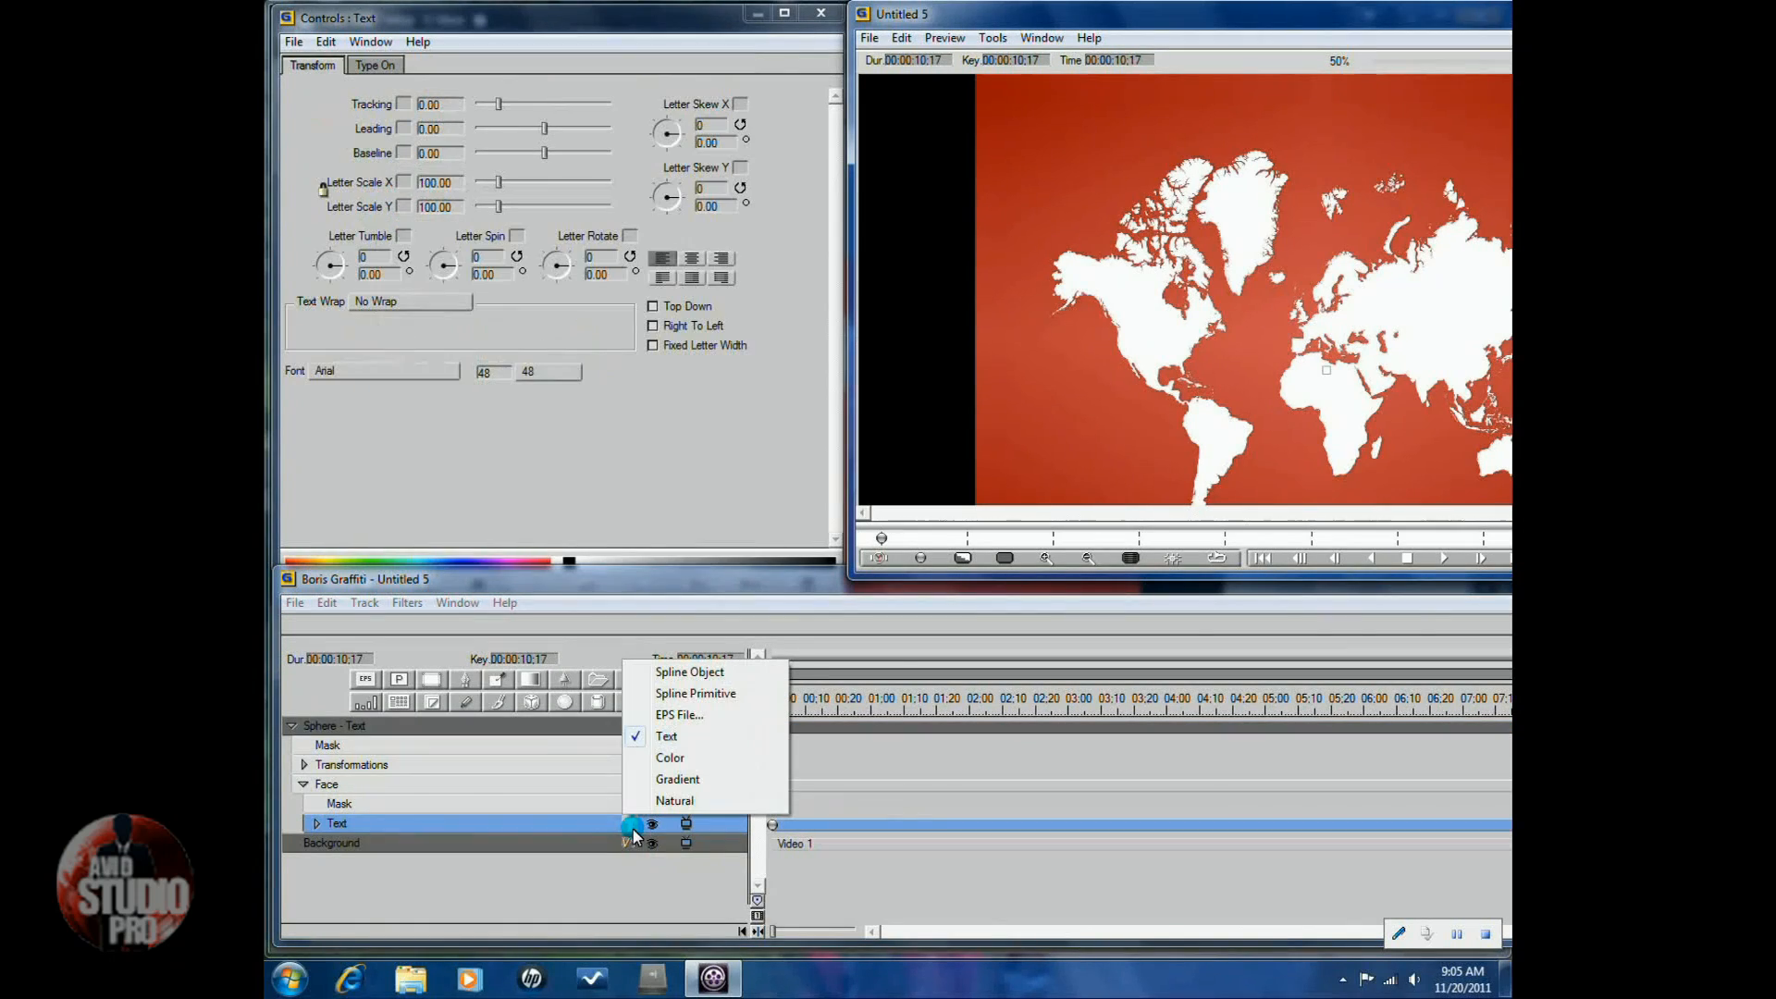
click(669, 759)
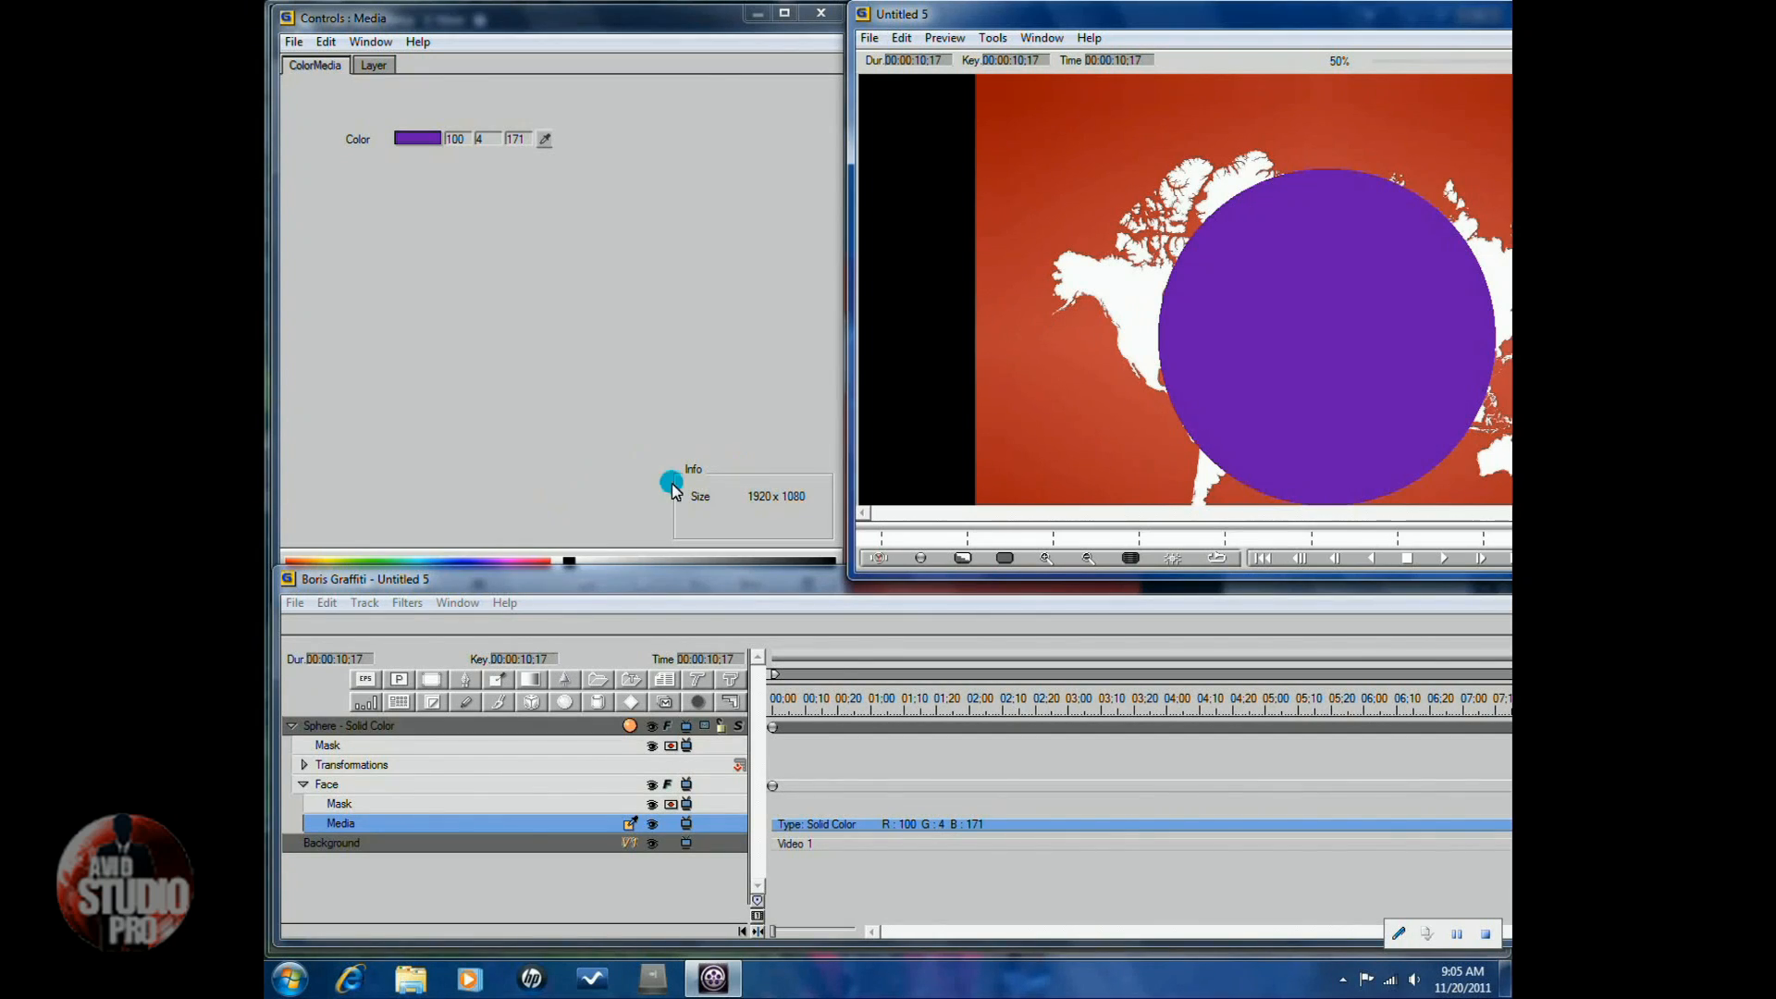
click(543, 139)
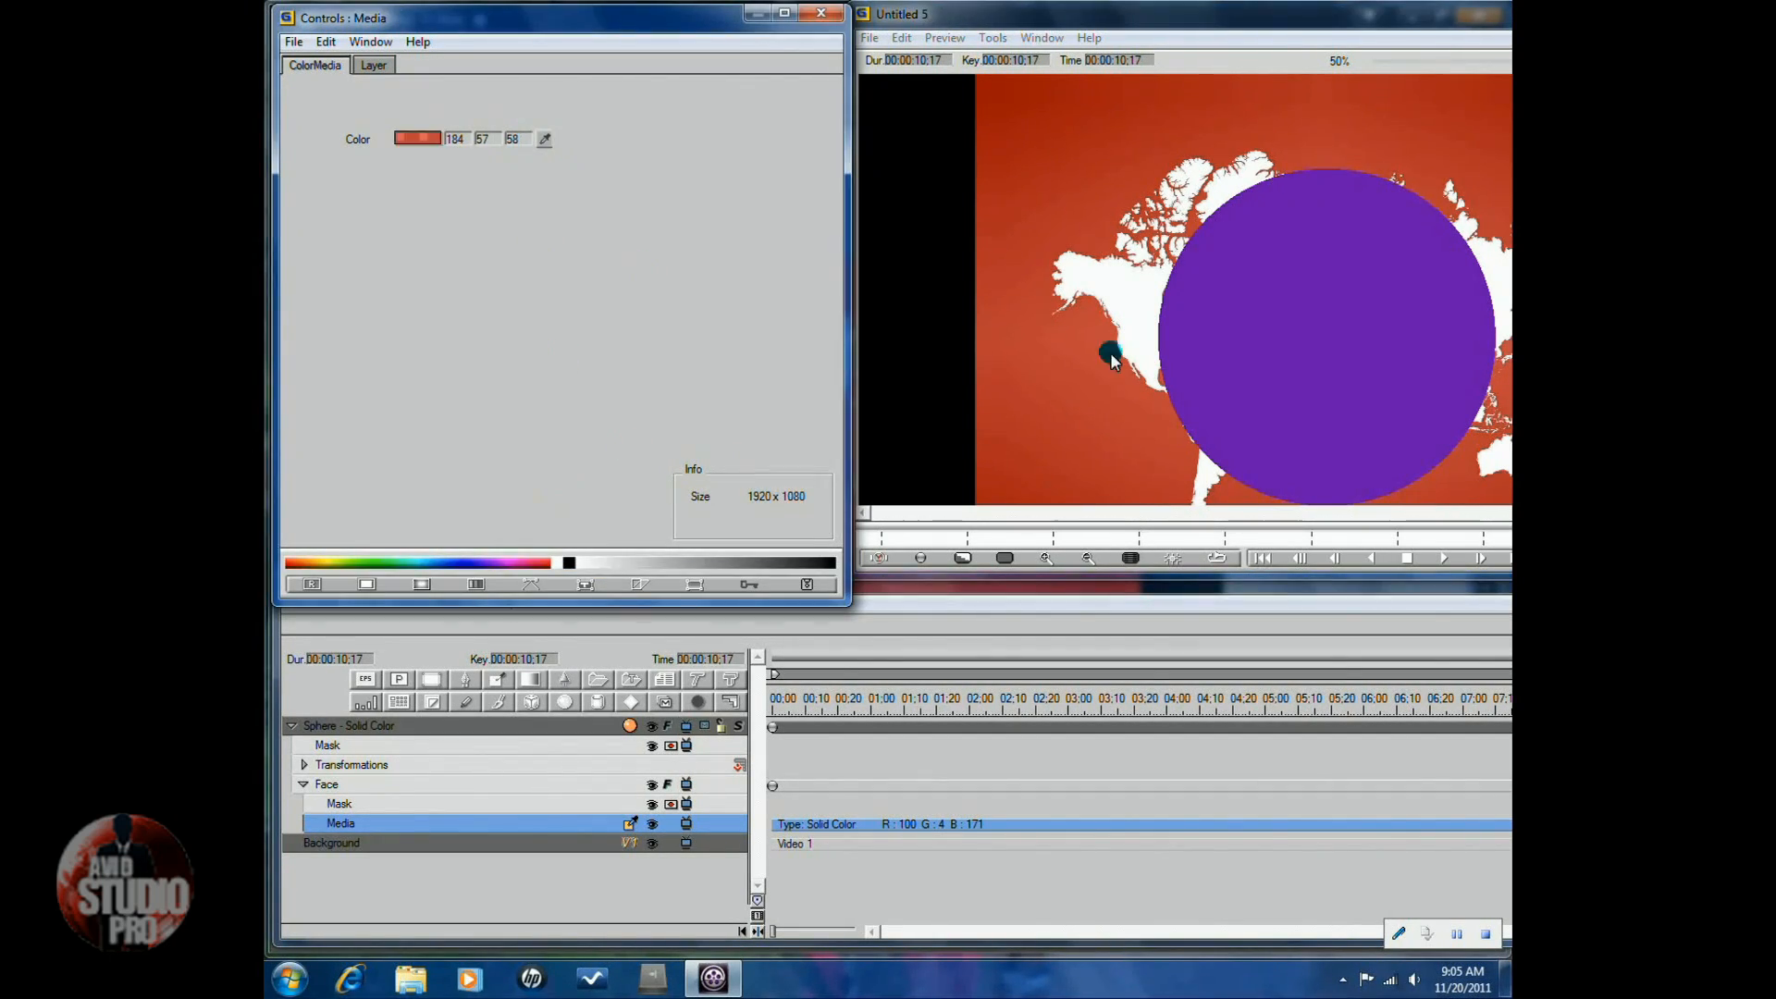
click(1125, 303)
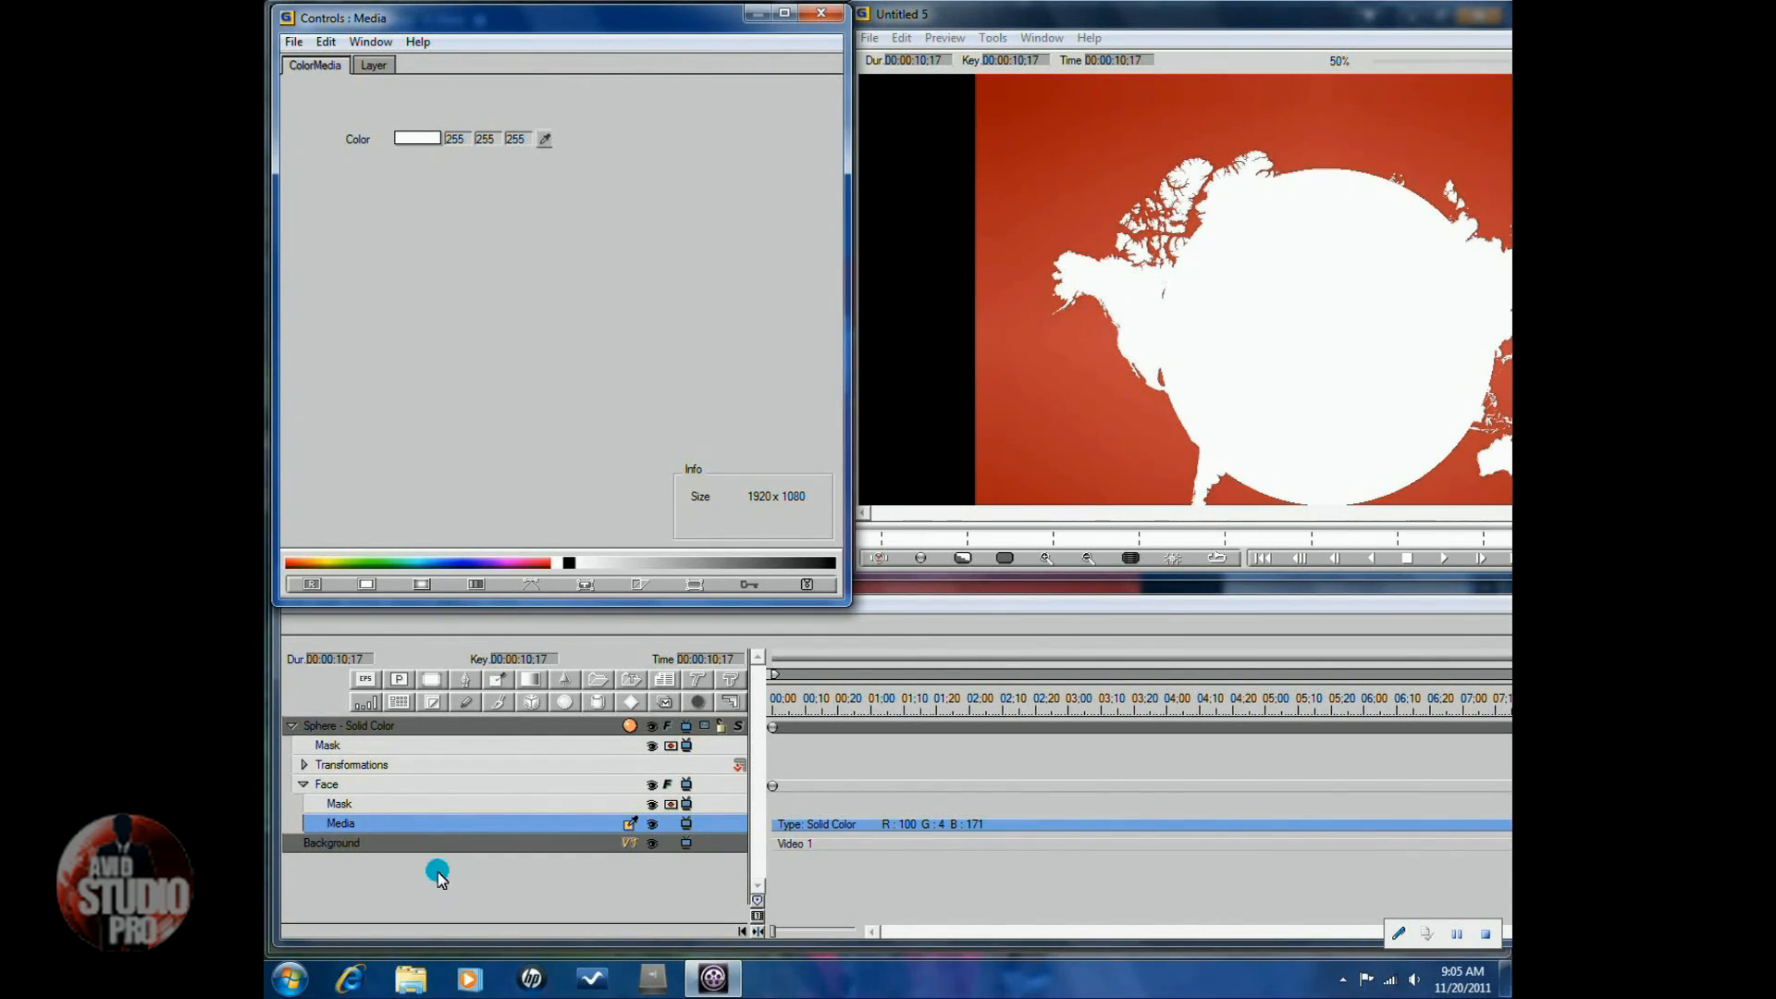
Set the sphere's ambient light to 60 and turn on its first light.
click(409, 729)
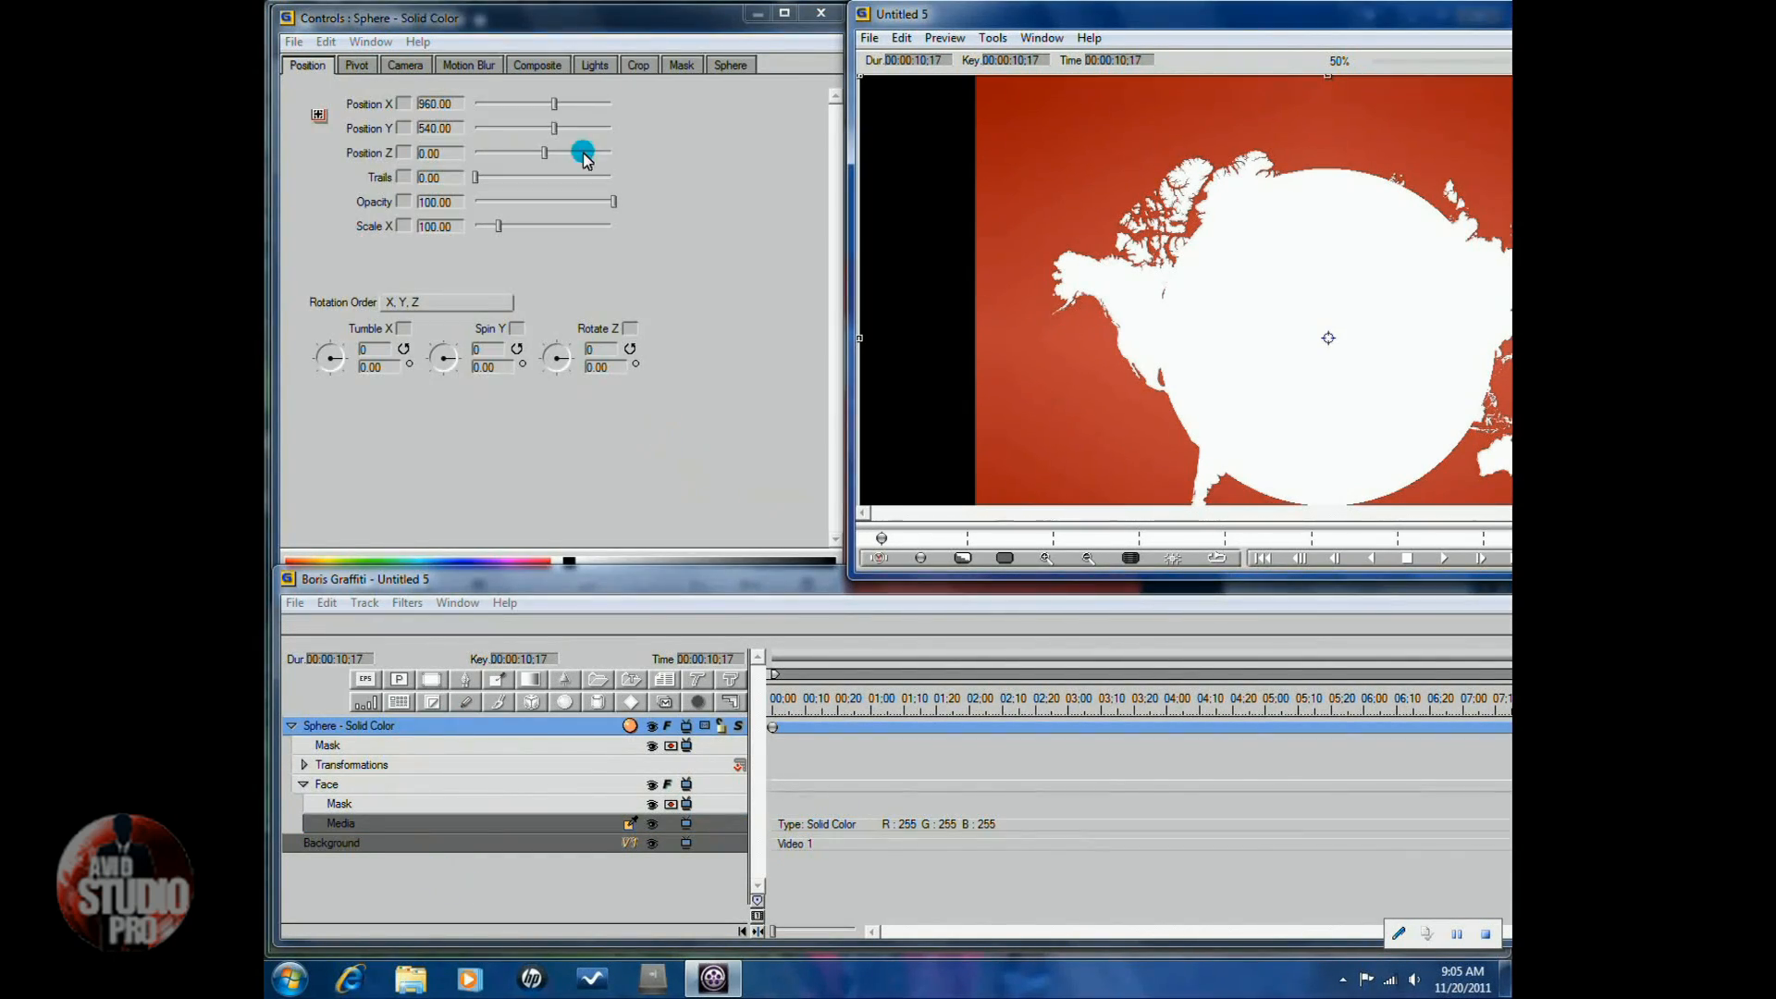
click(595, 66)
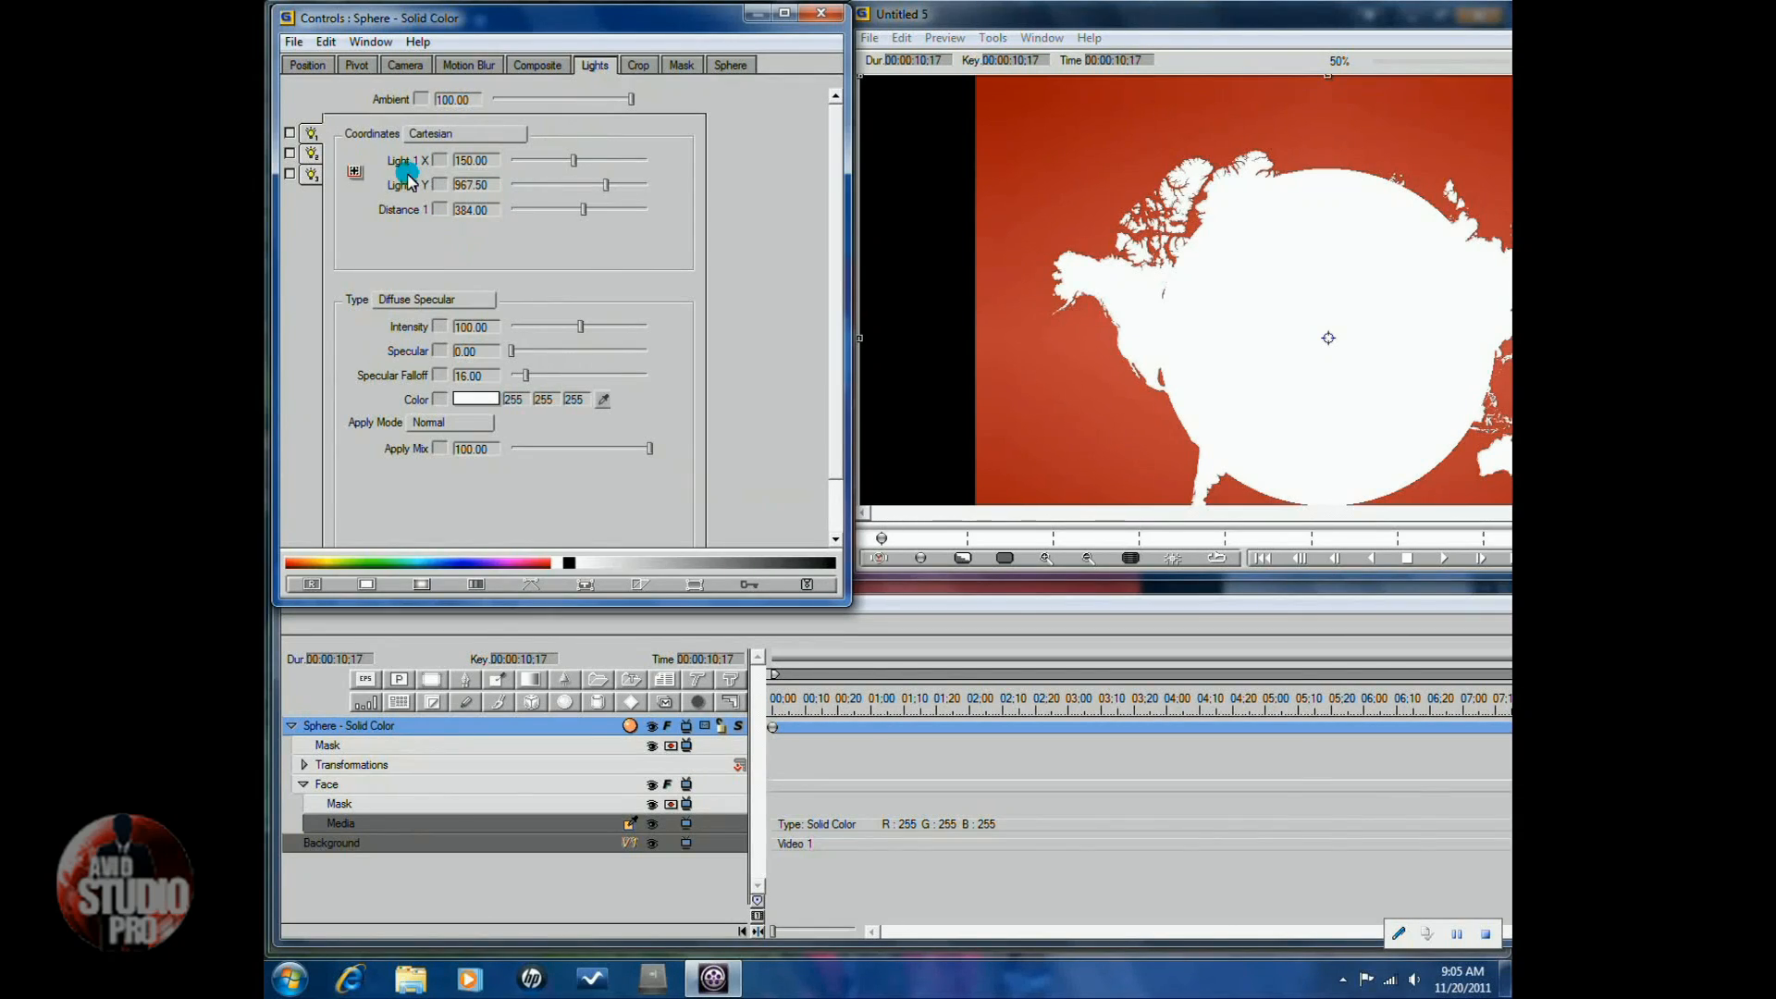
click(453, 99)
text(60)
key(Return)
click(288, 132)
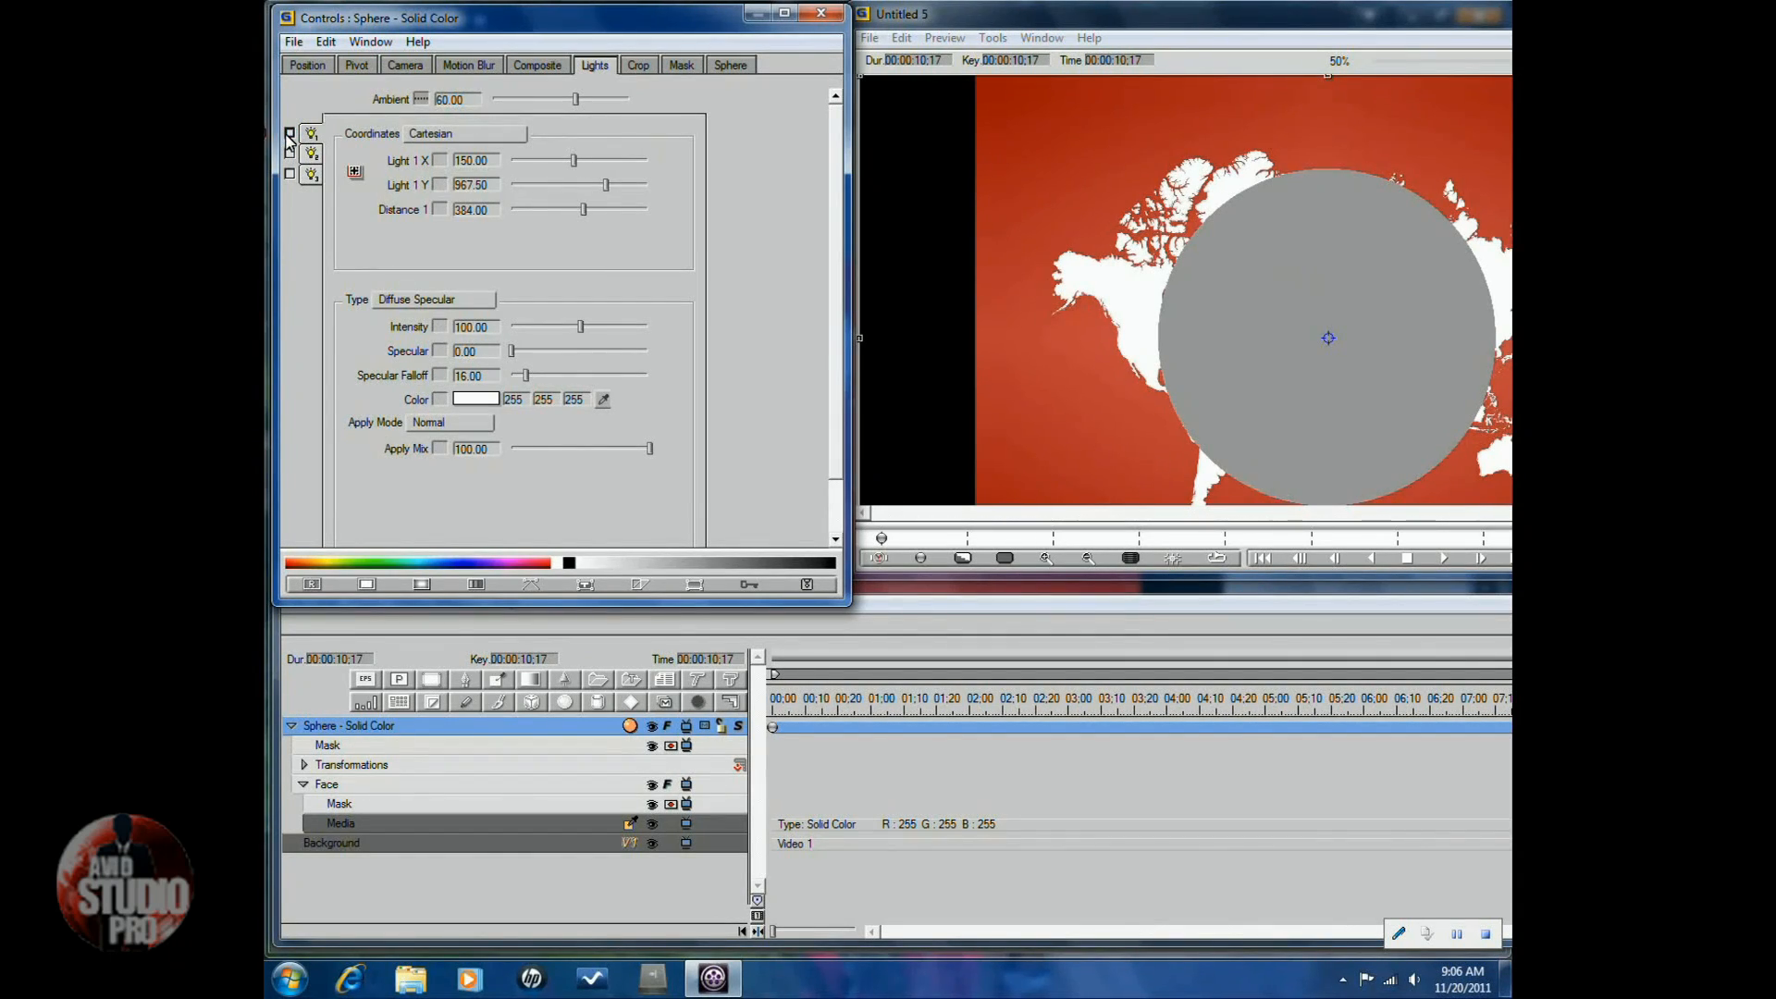
click(1341, 339)
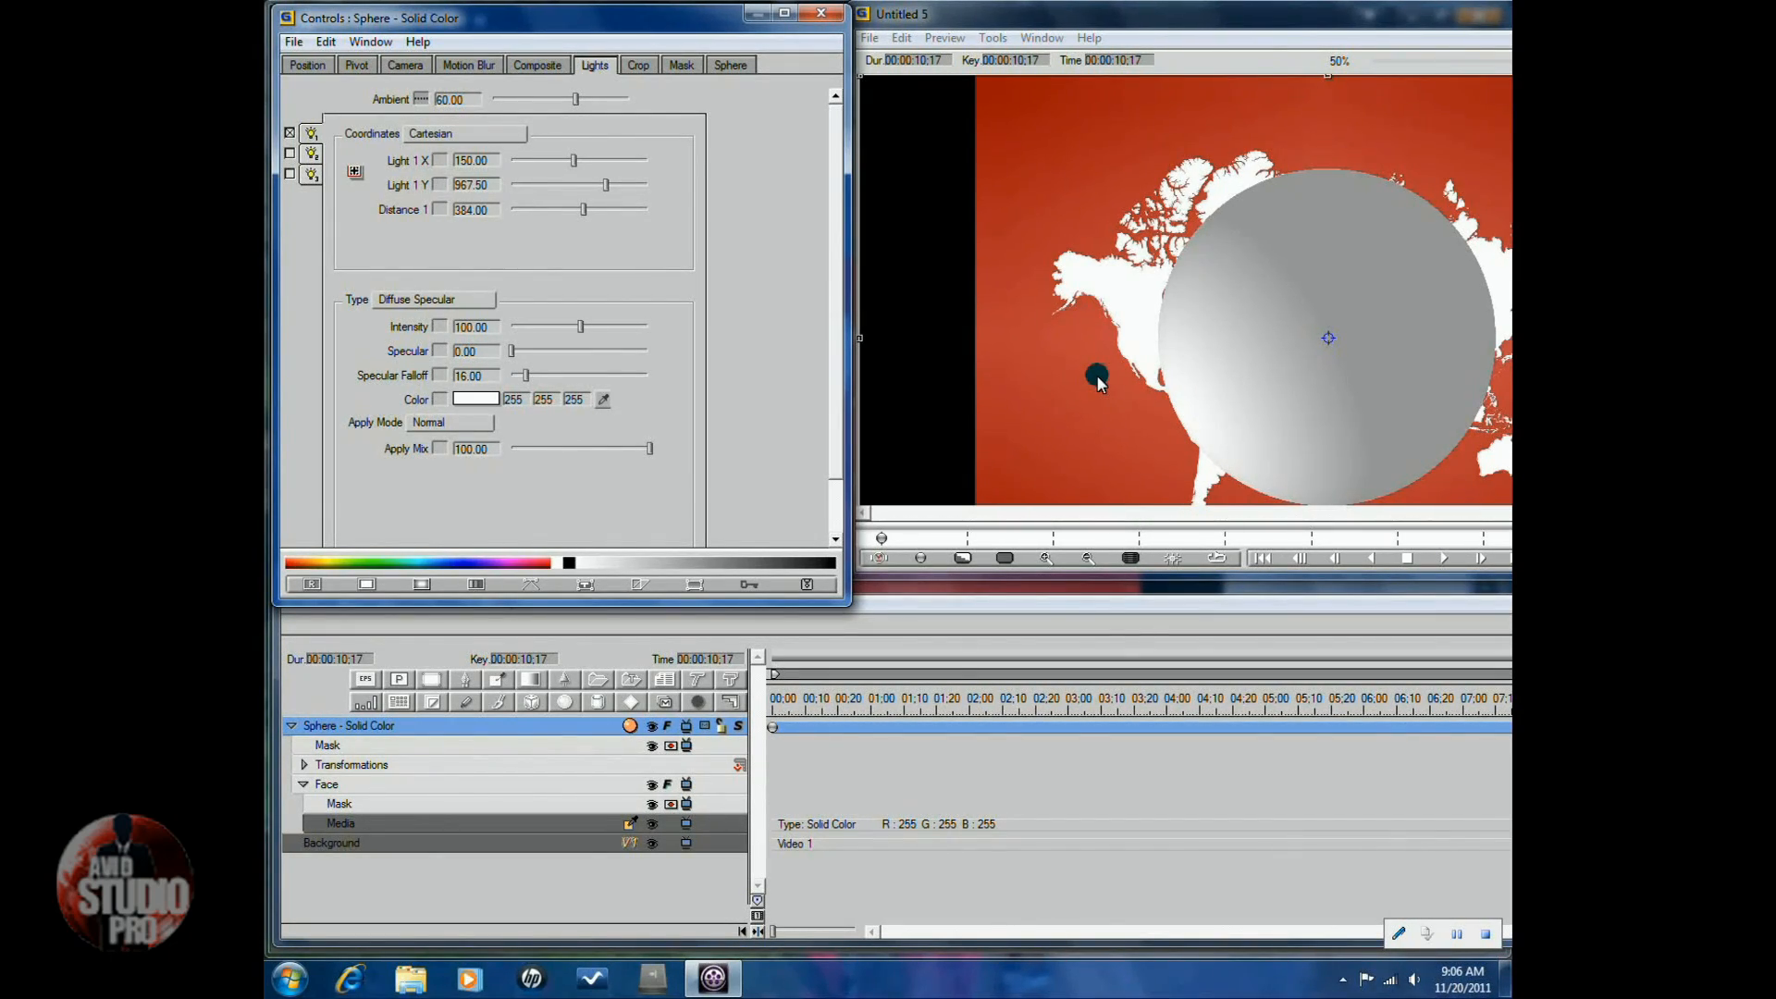
Add a new text page inside the sphere's Face track.
click(354, 785)
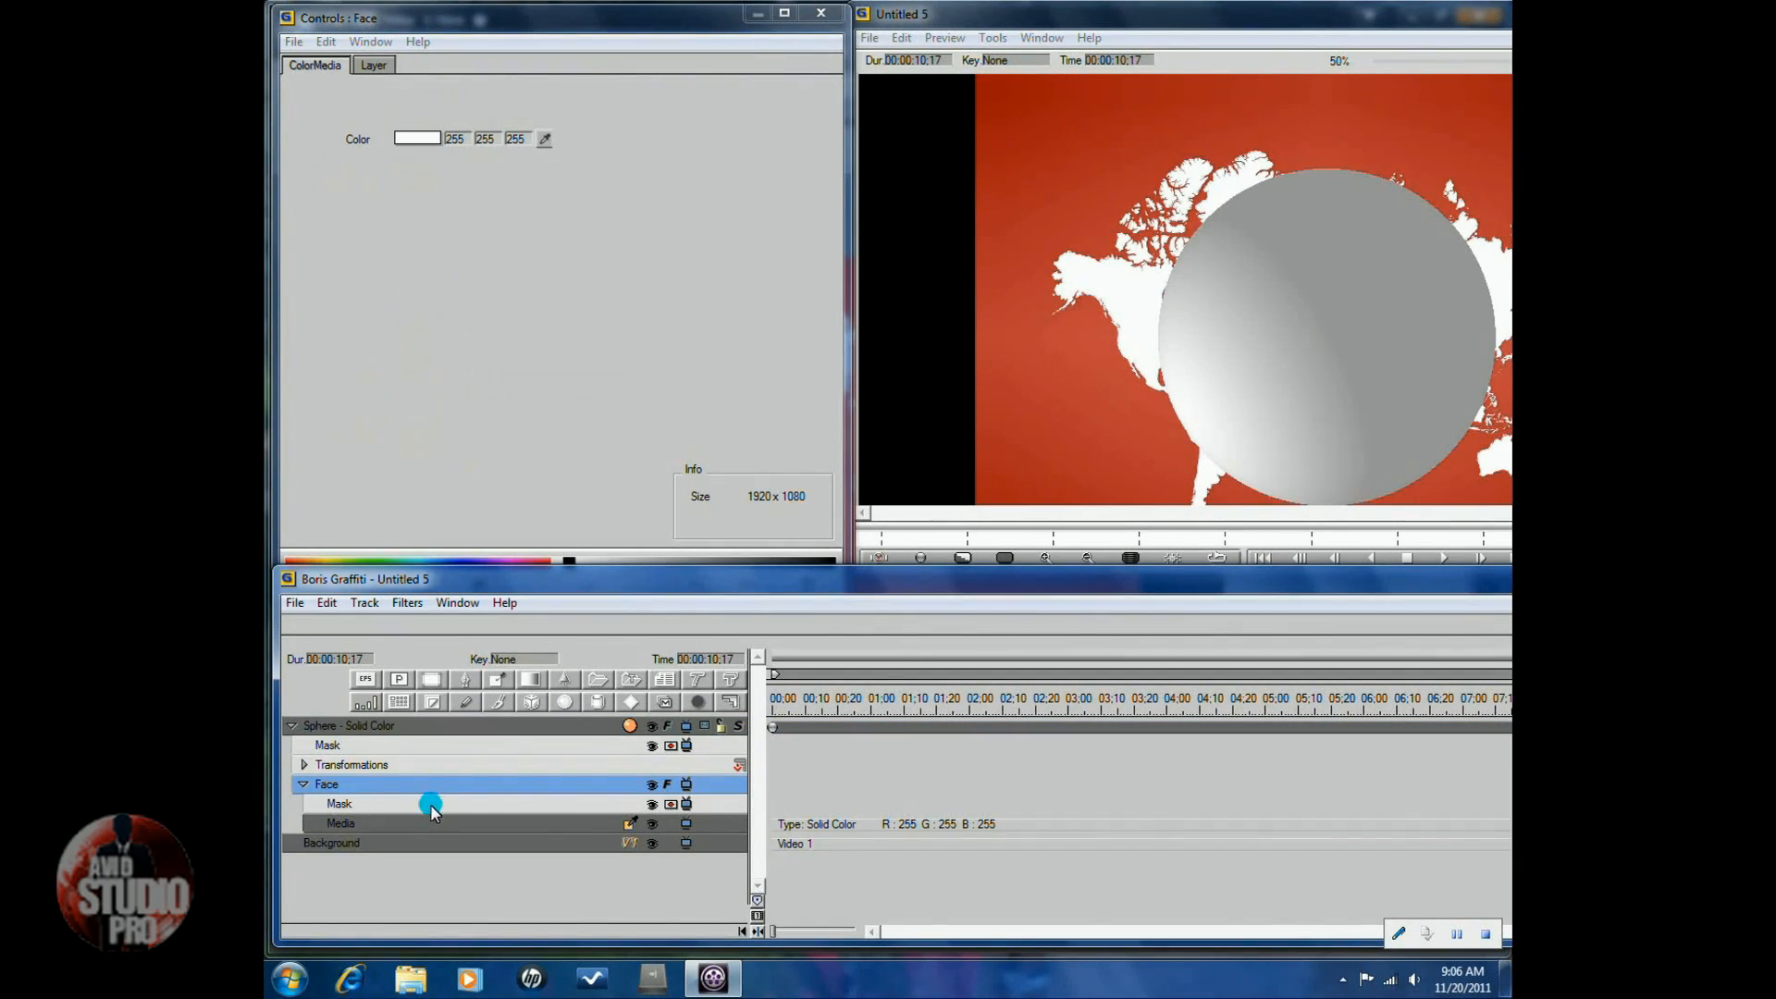
click(365, 603)
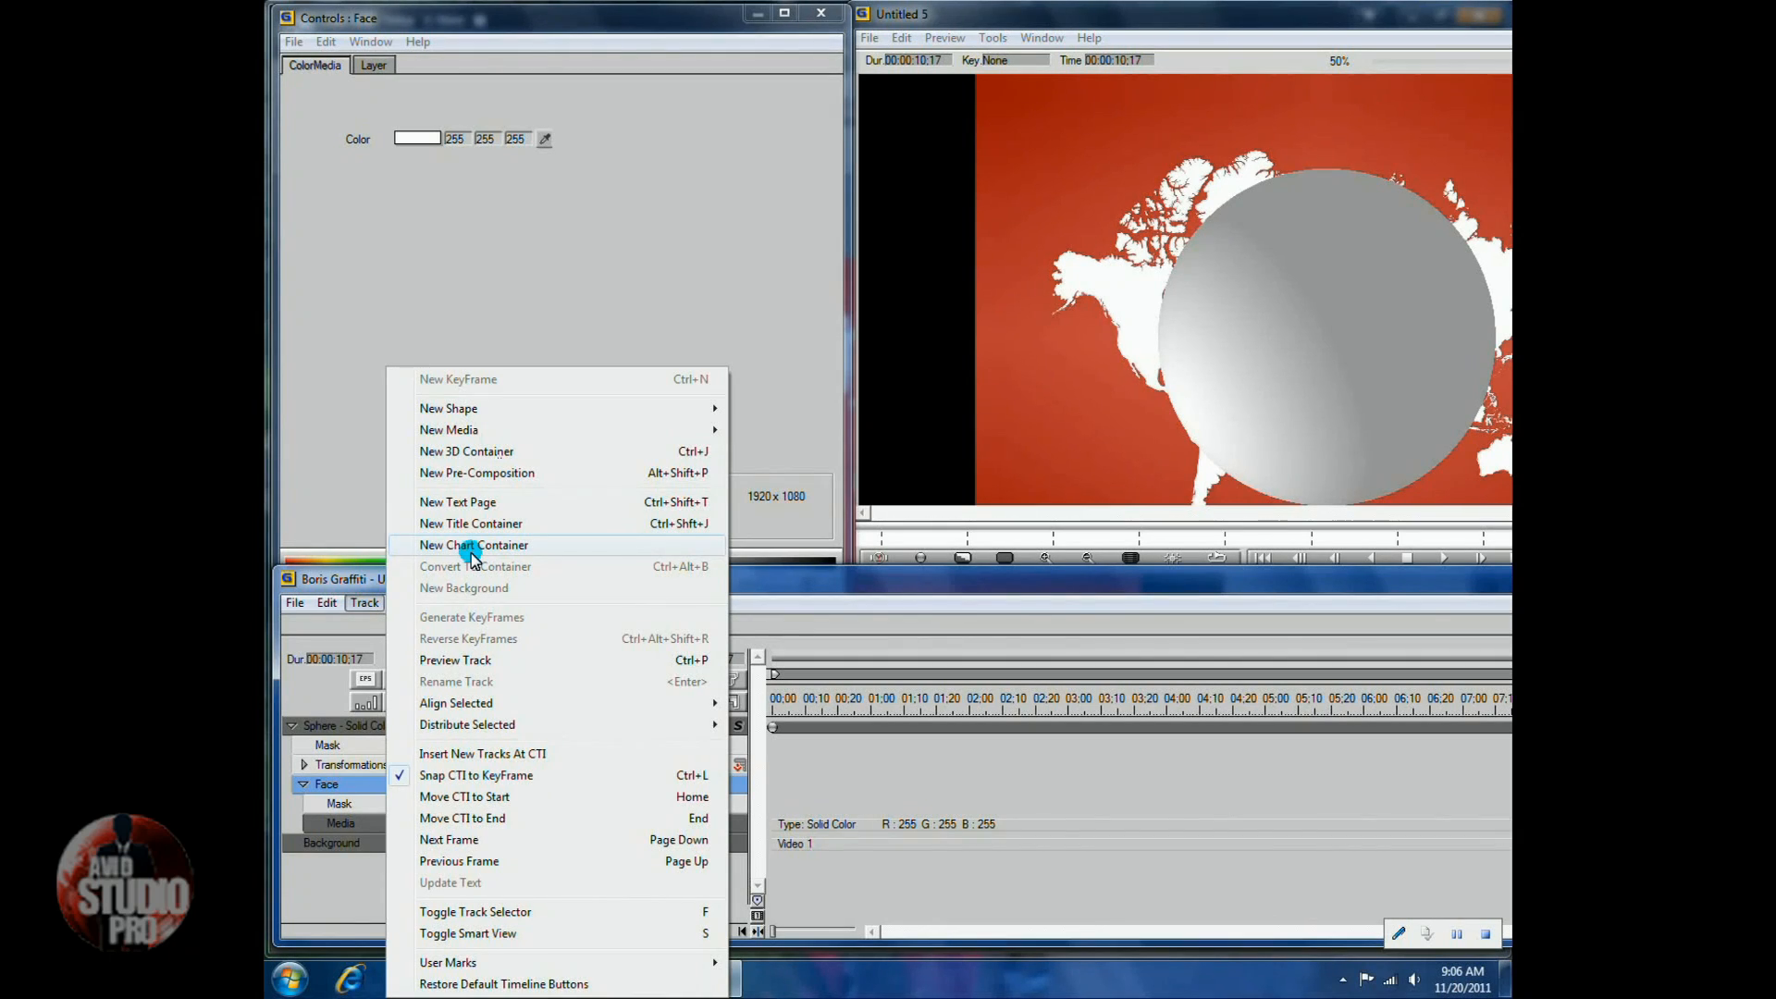
click(461, 502)
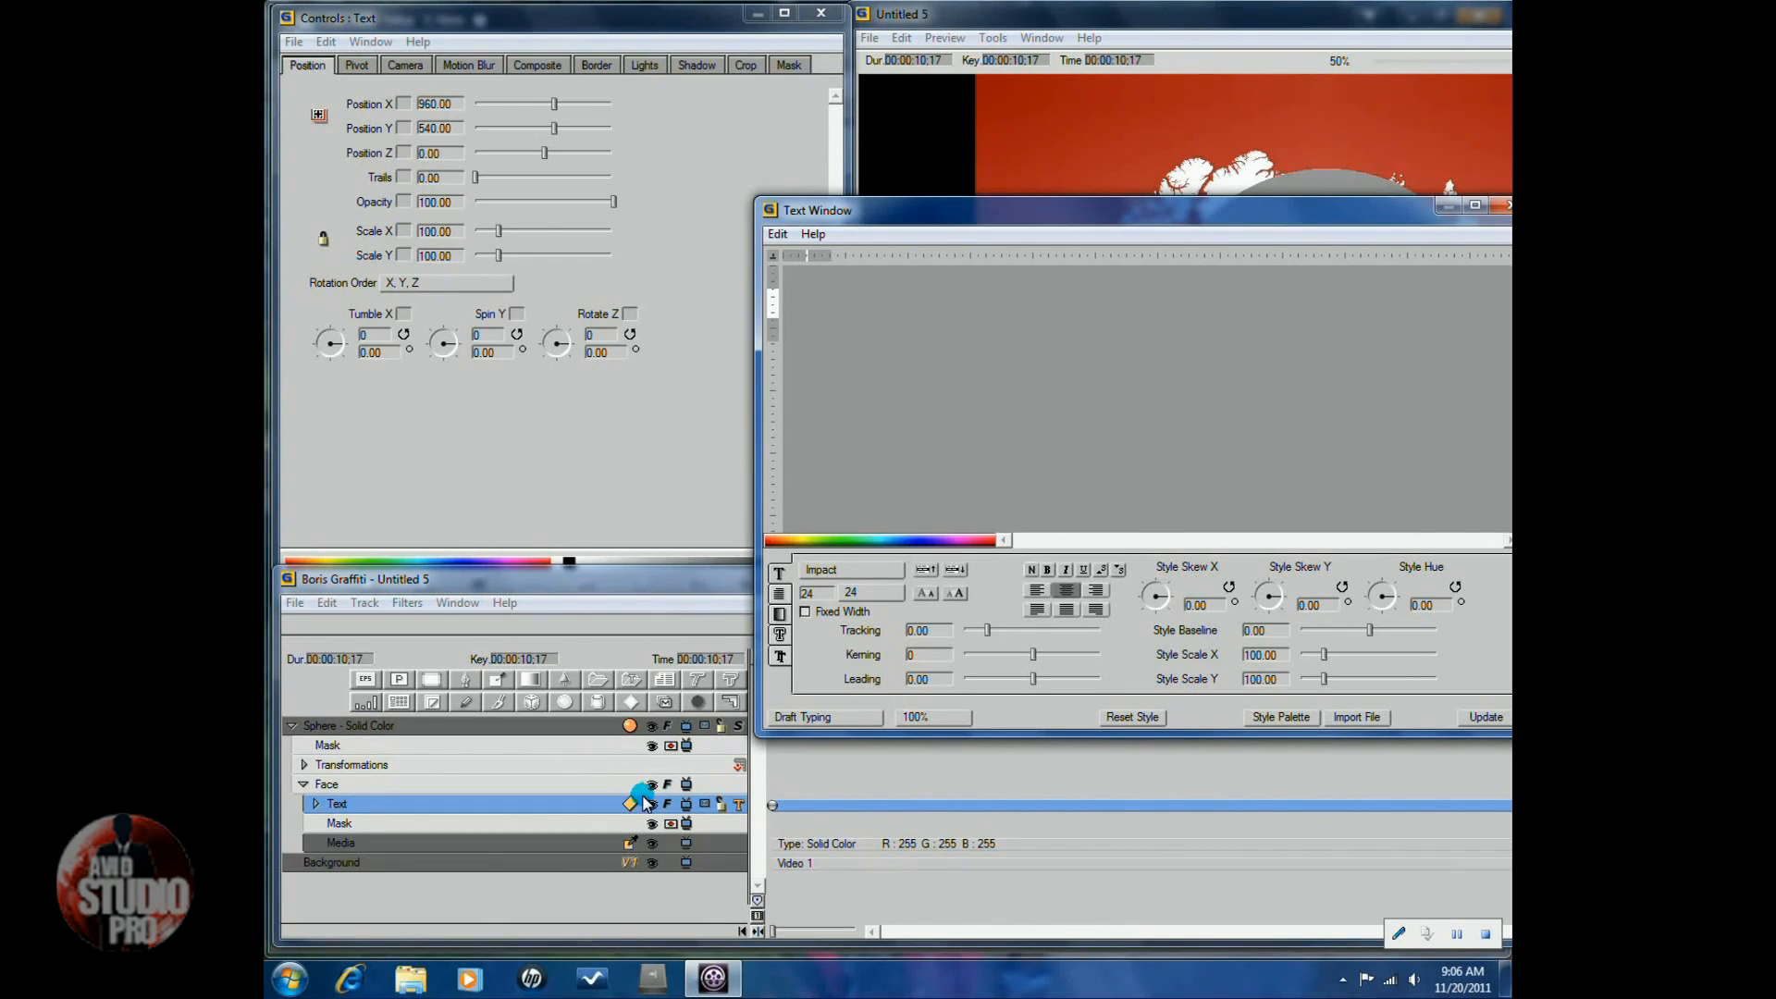
Set the text to Wingdings at size 24 and enter "nnnnn" as a row of five squares.
click(851, 570)
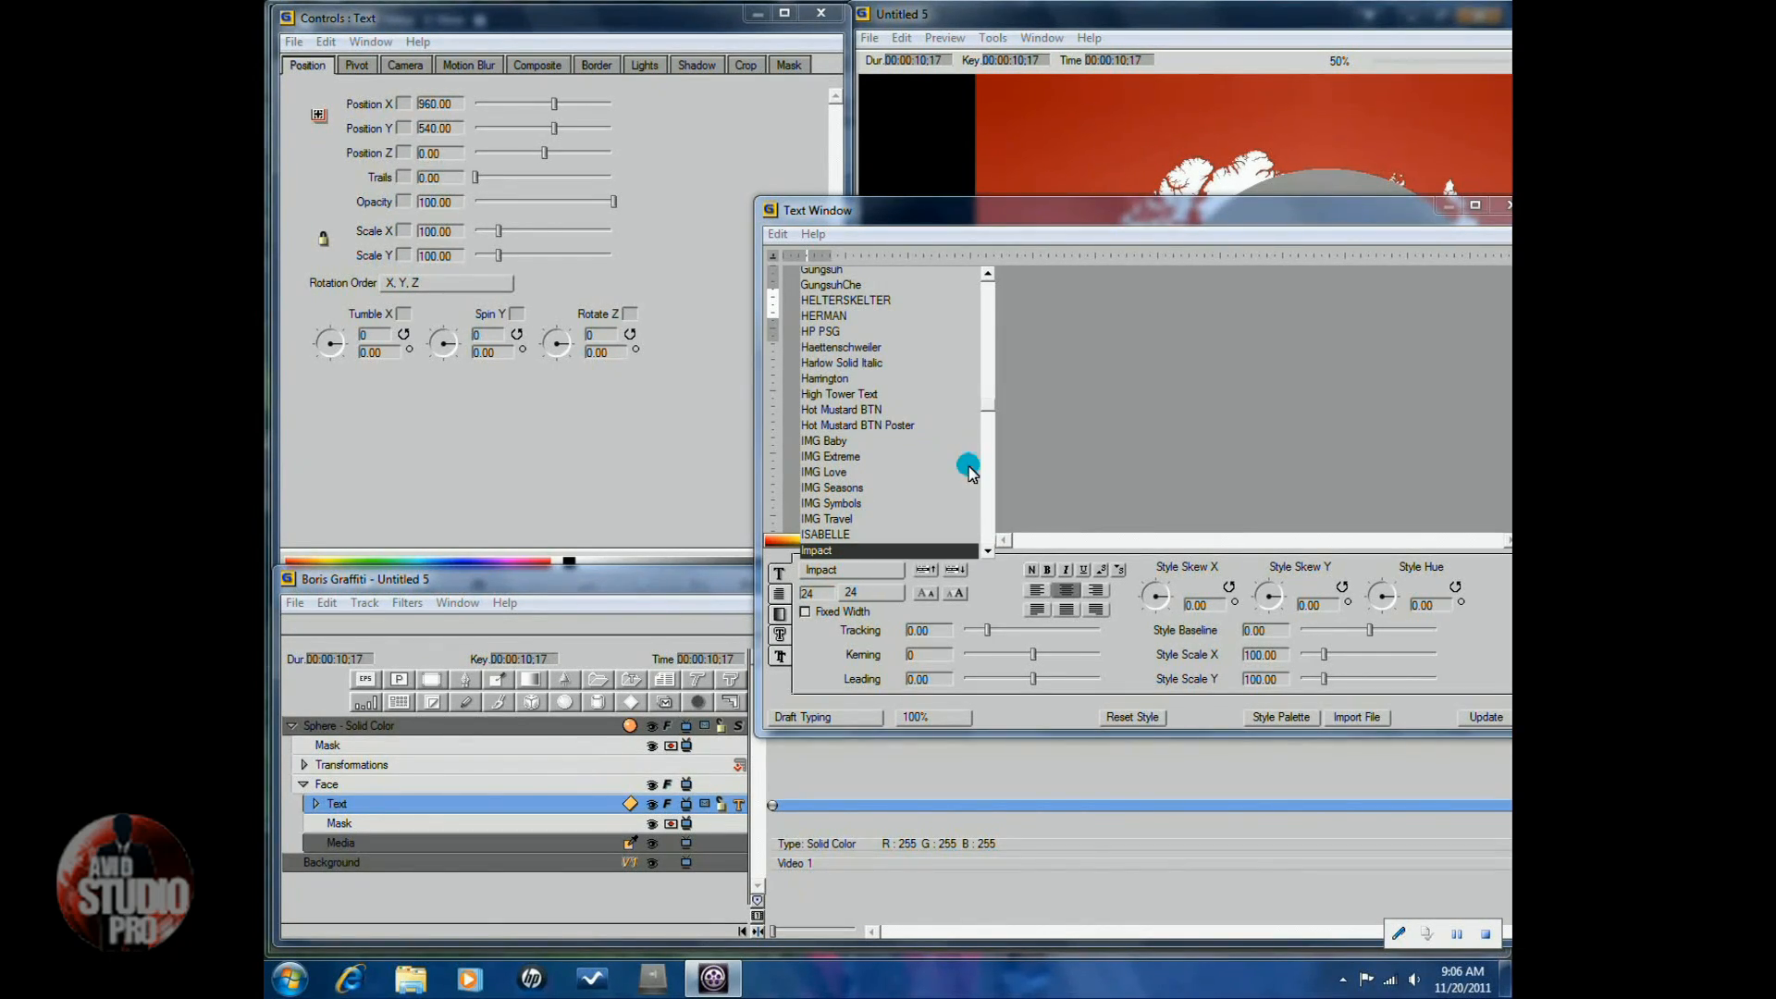
drag(990, 396, 992, 541)
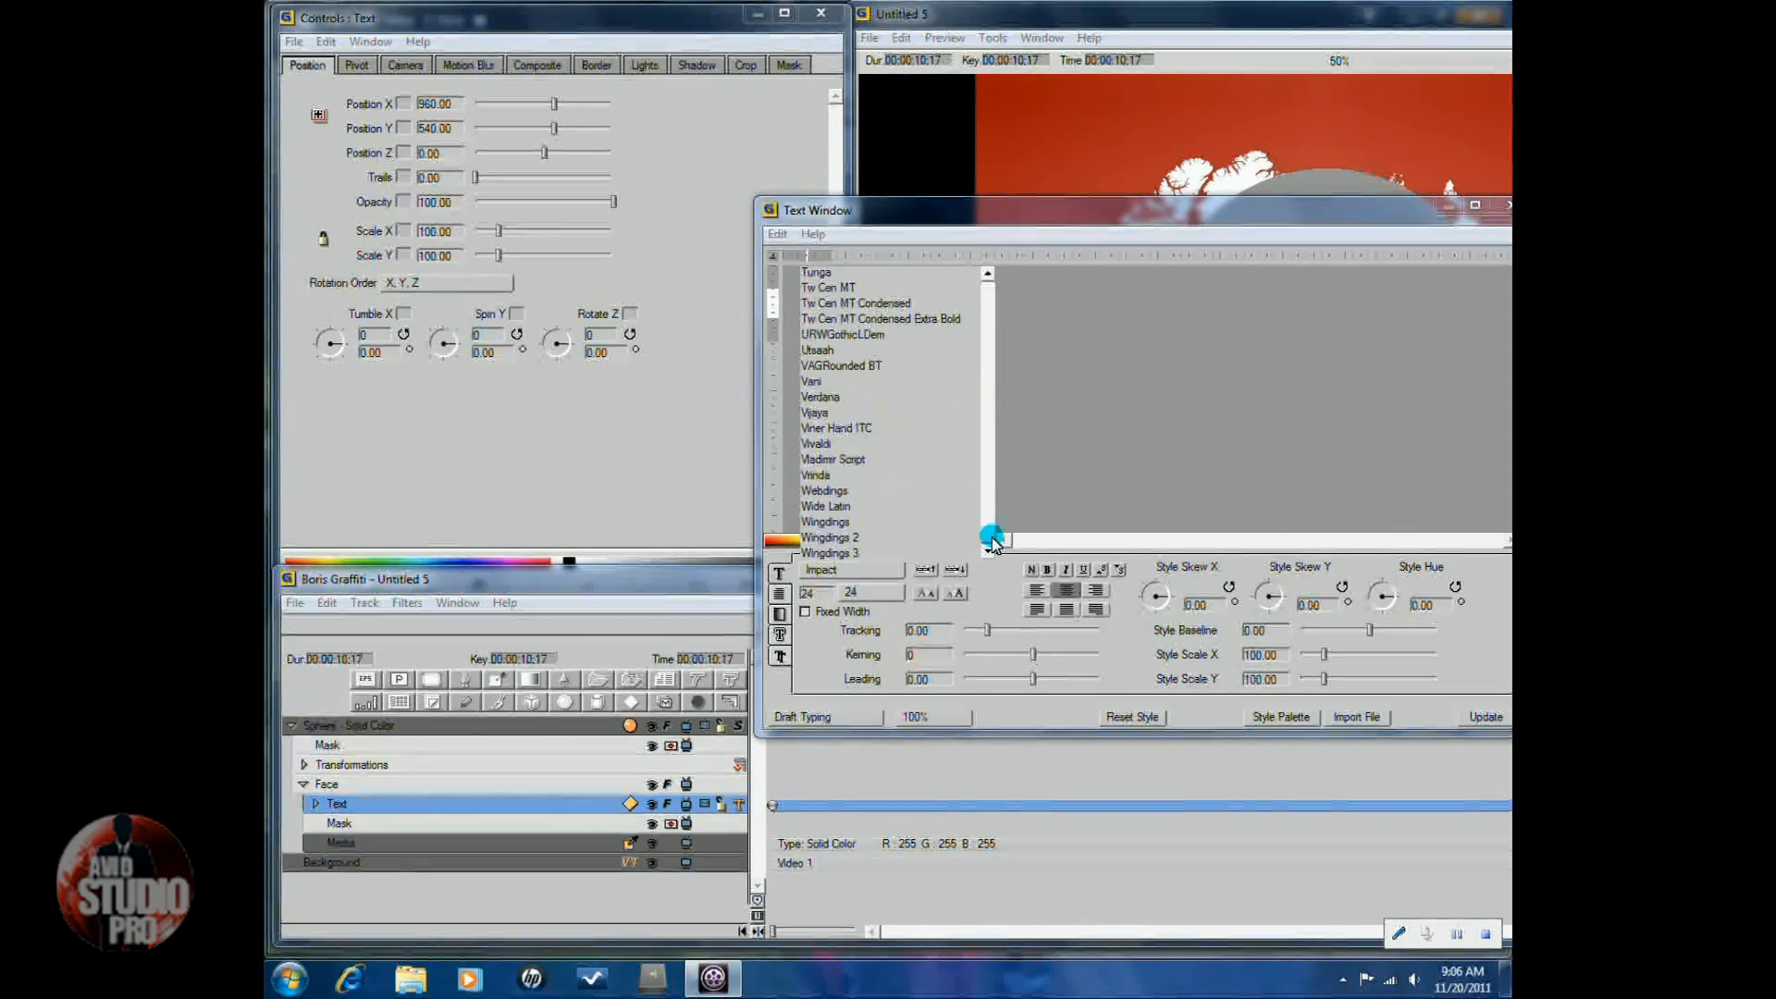
click(830, 521)
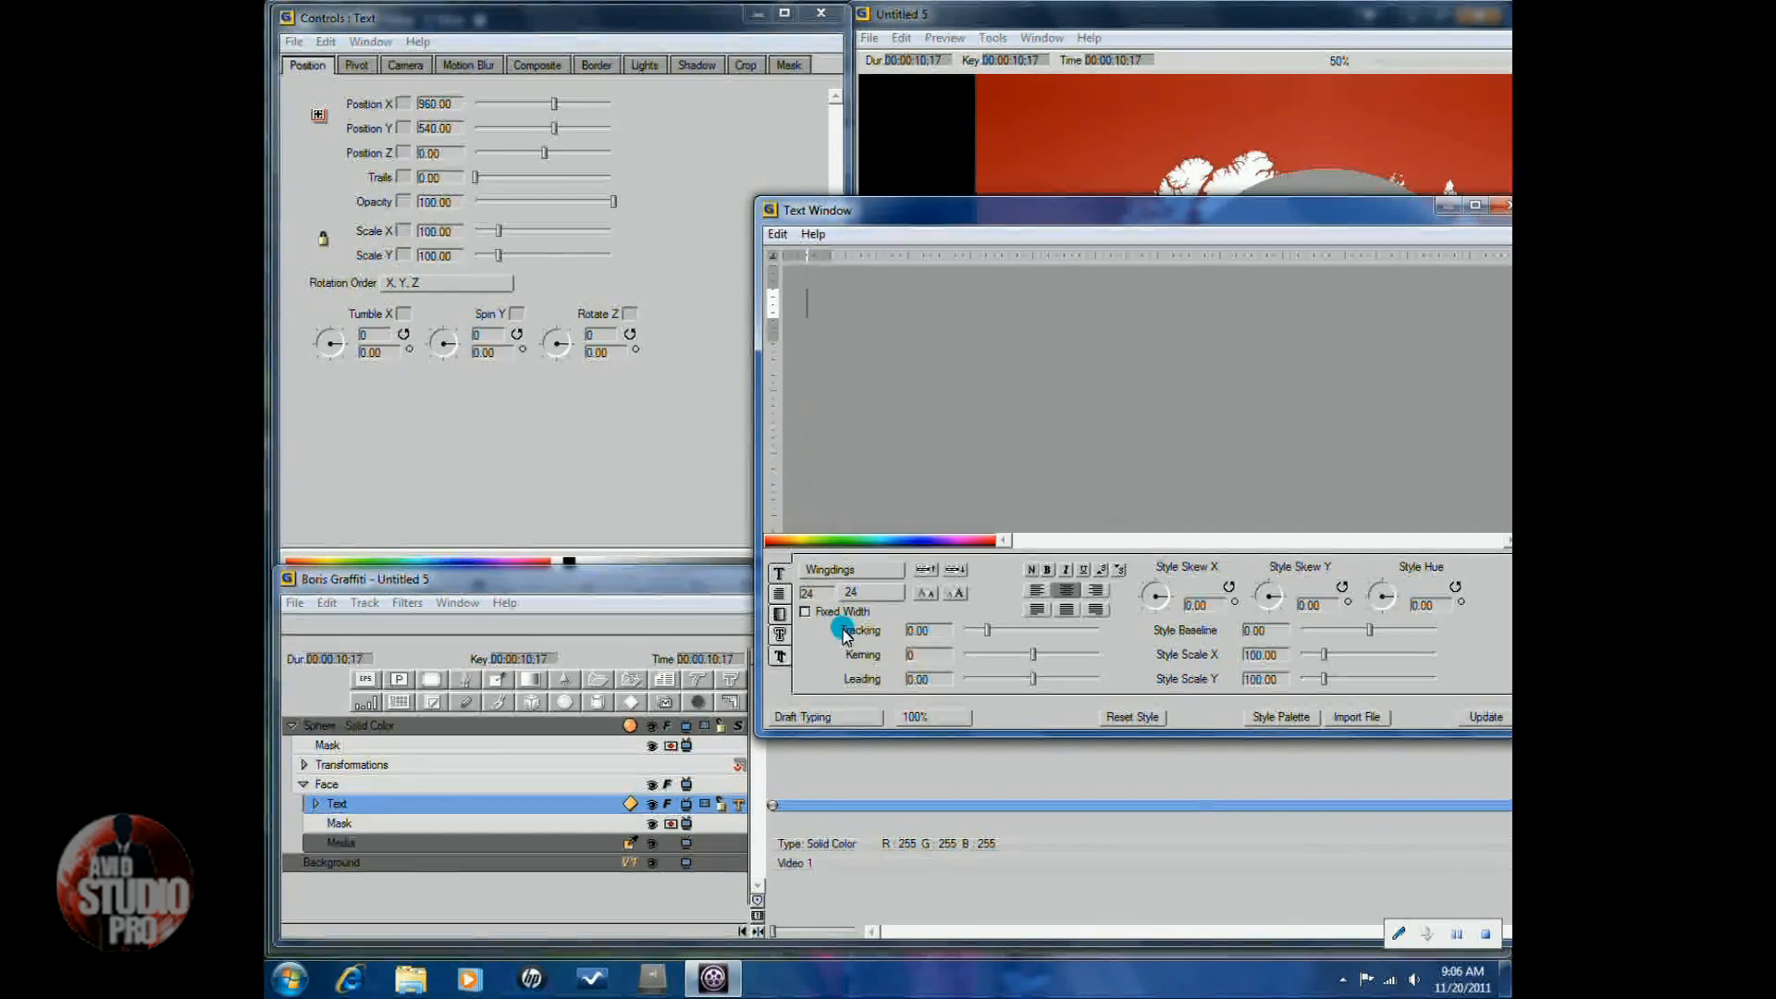
click(886, 592)
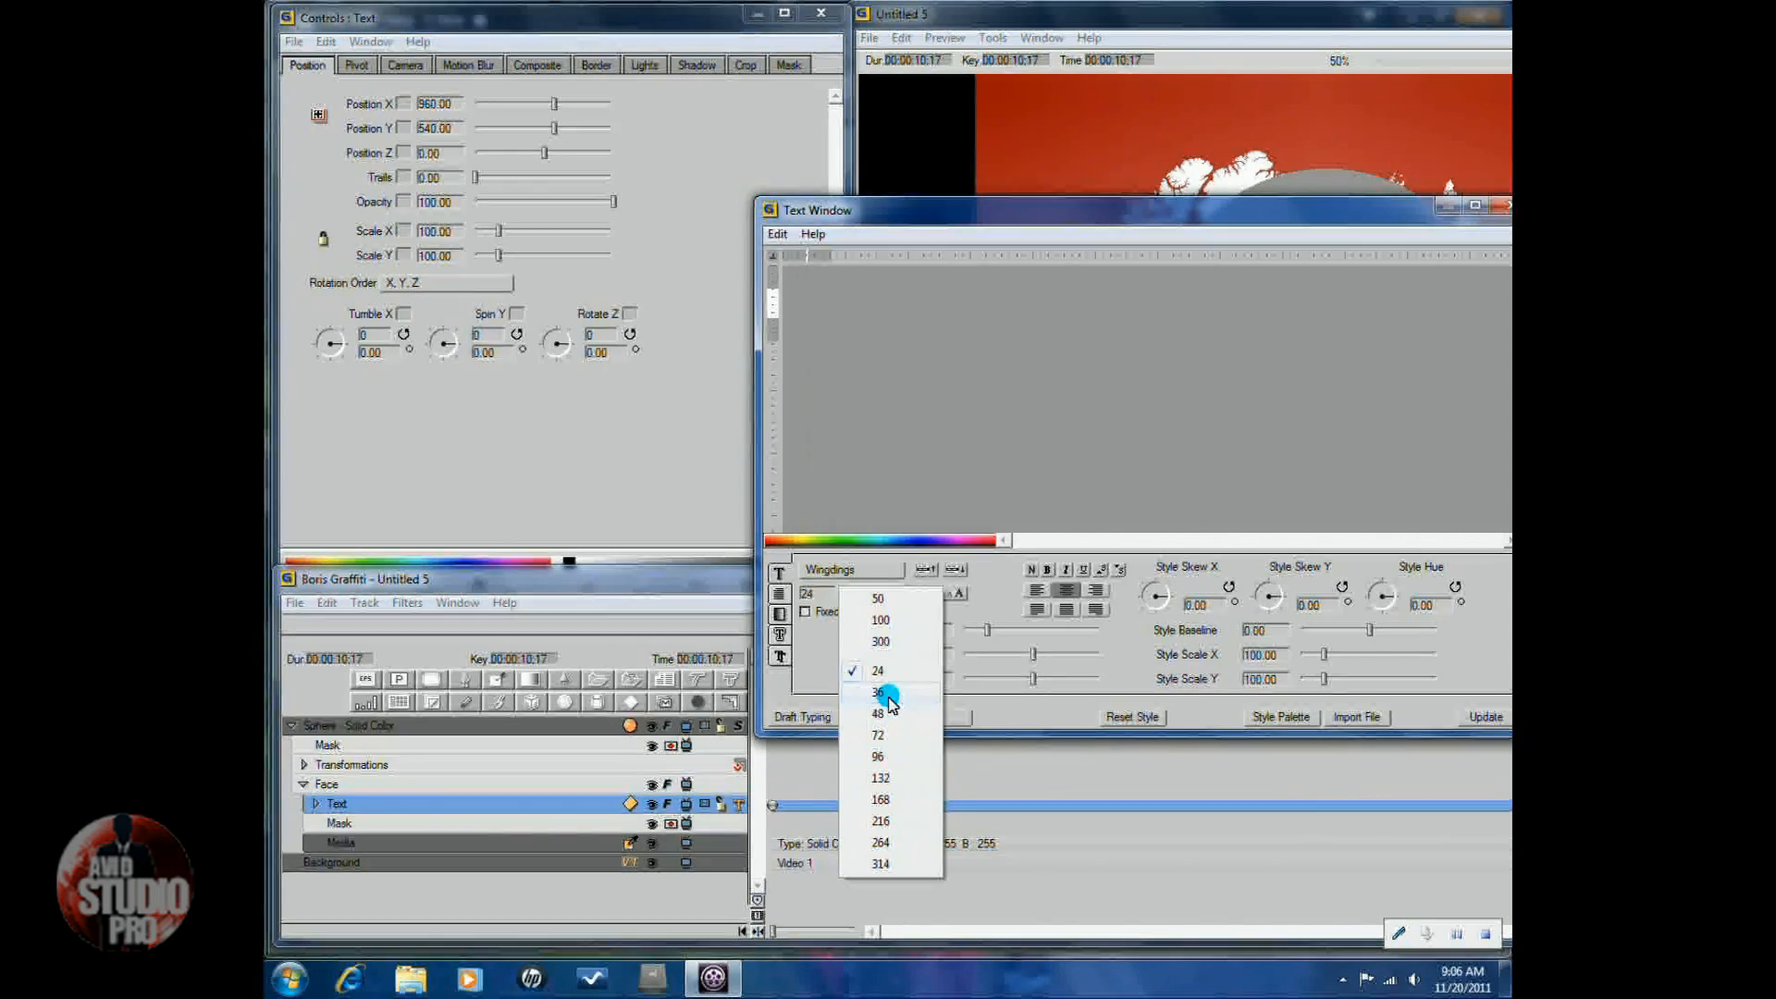
click(879, 667)
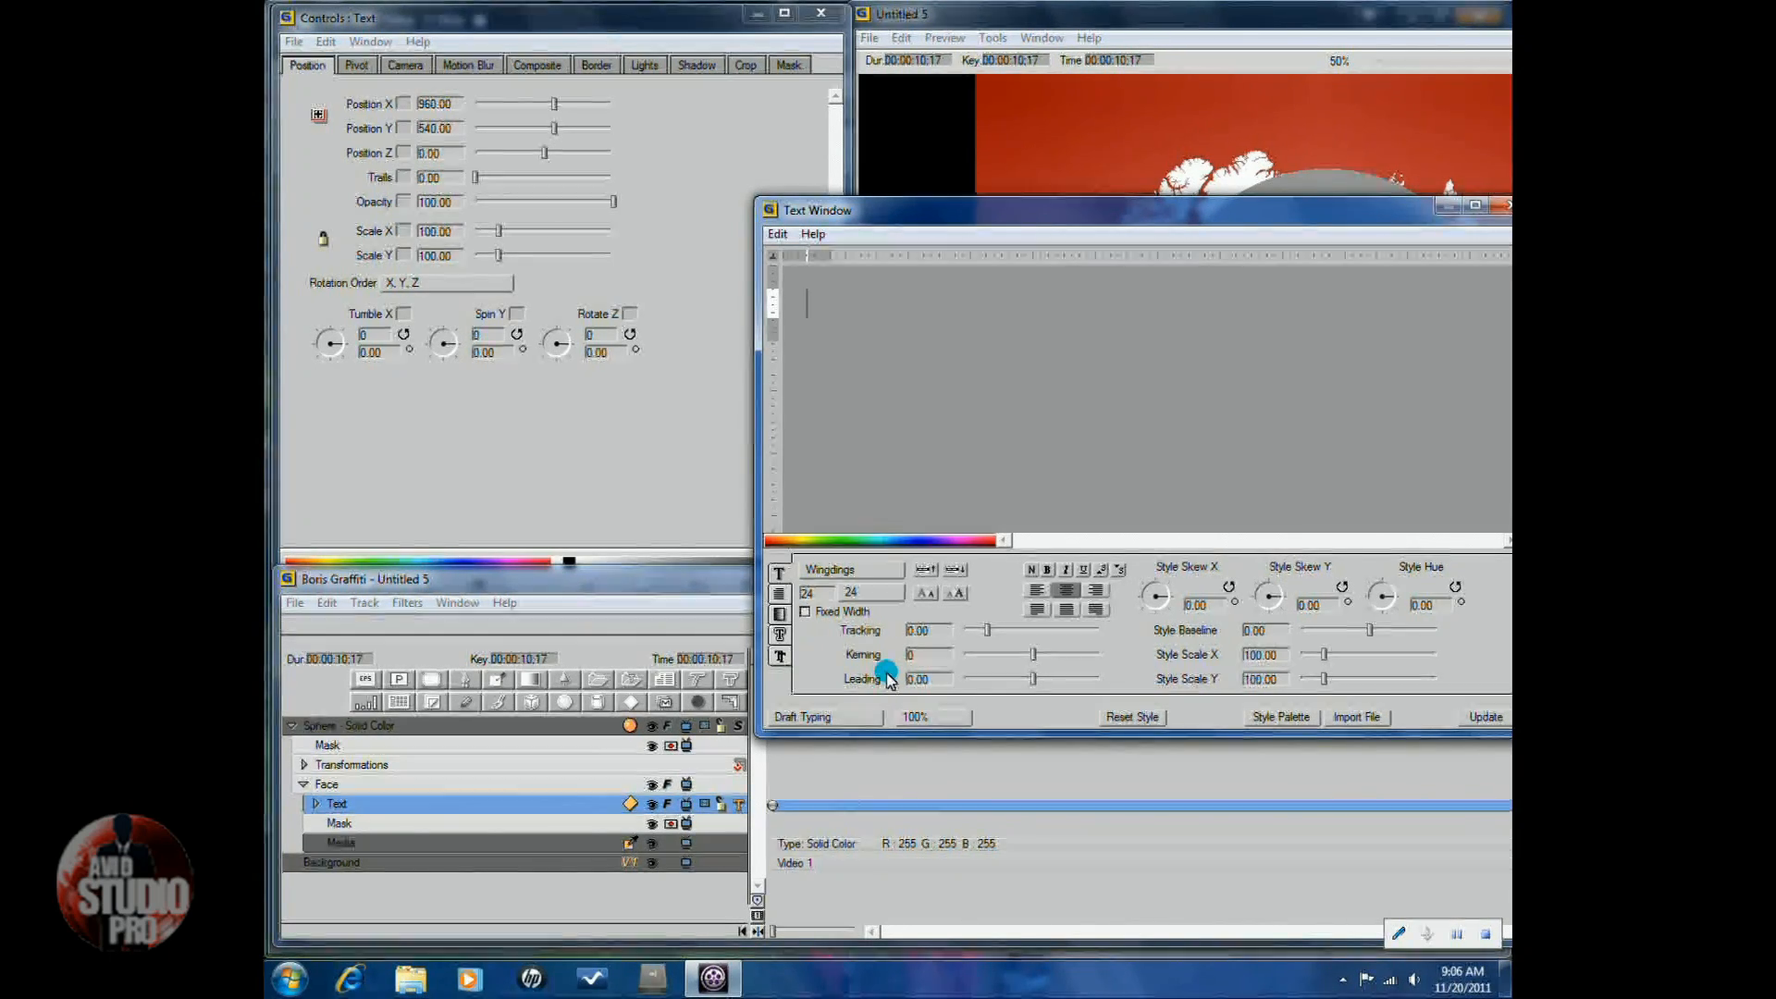
text(nn)
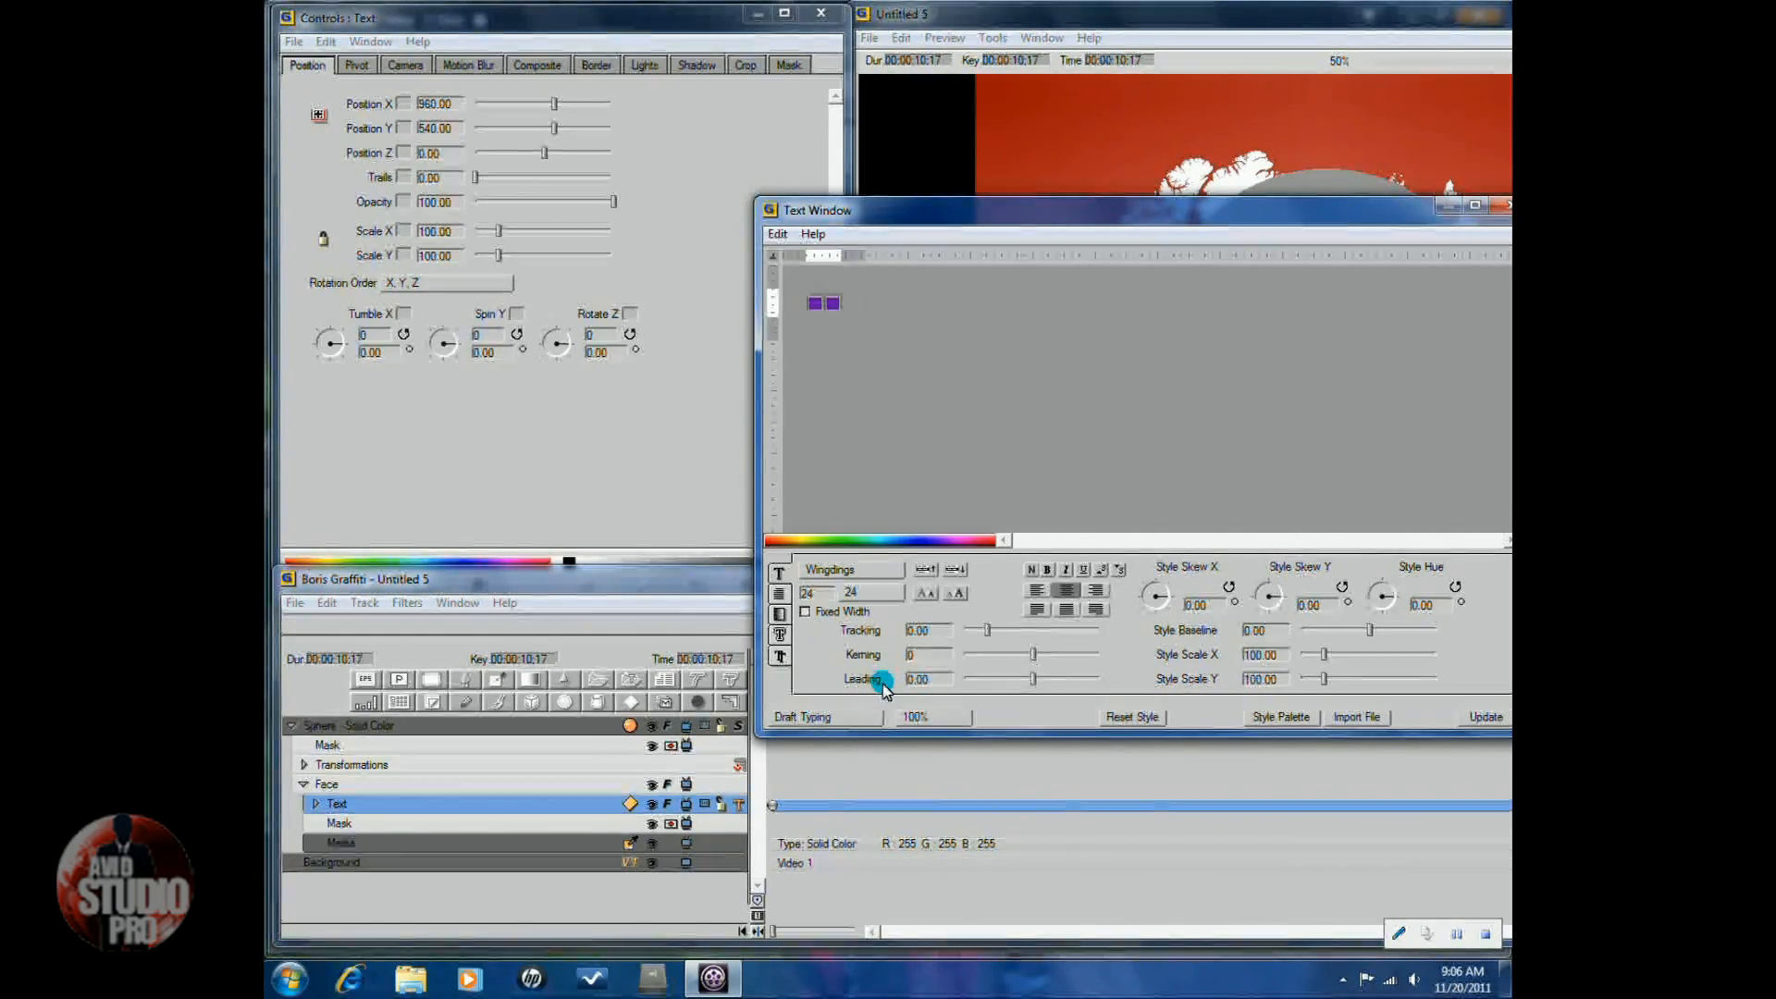
click(1144, 718)
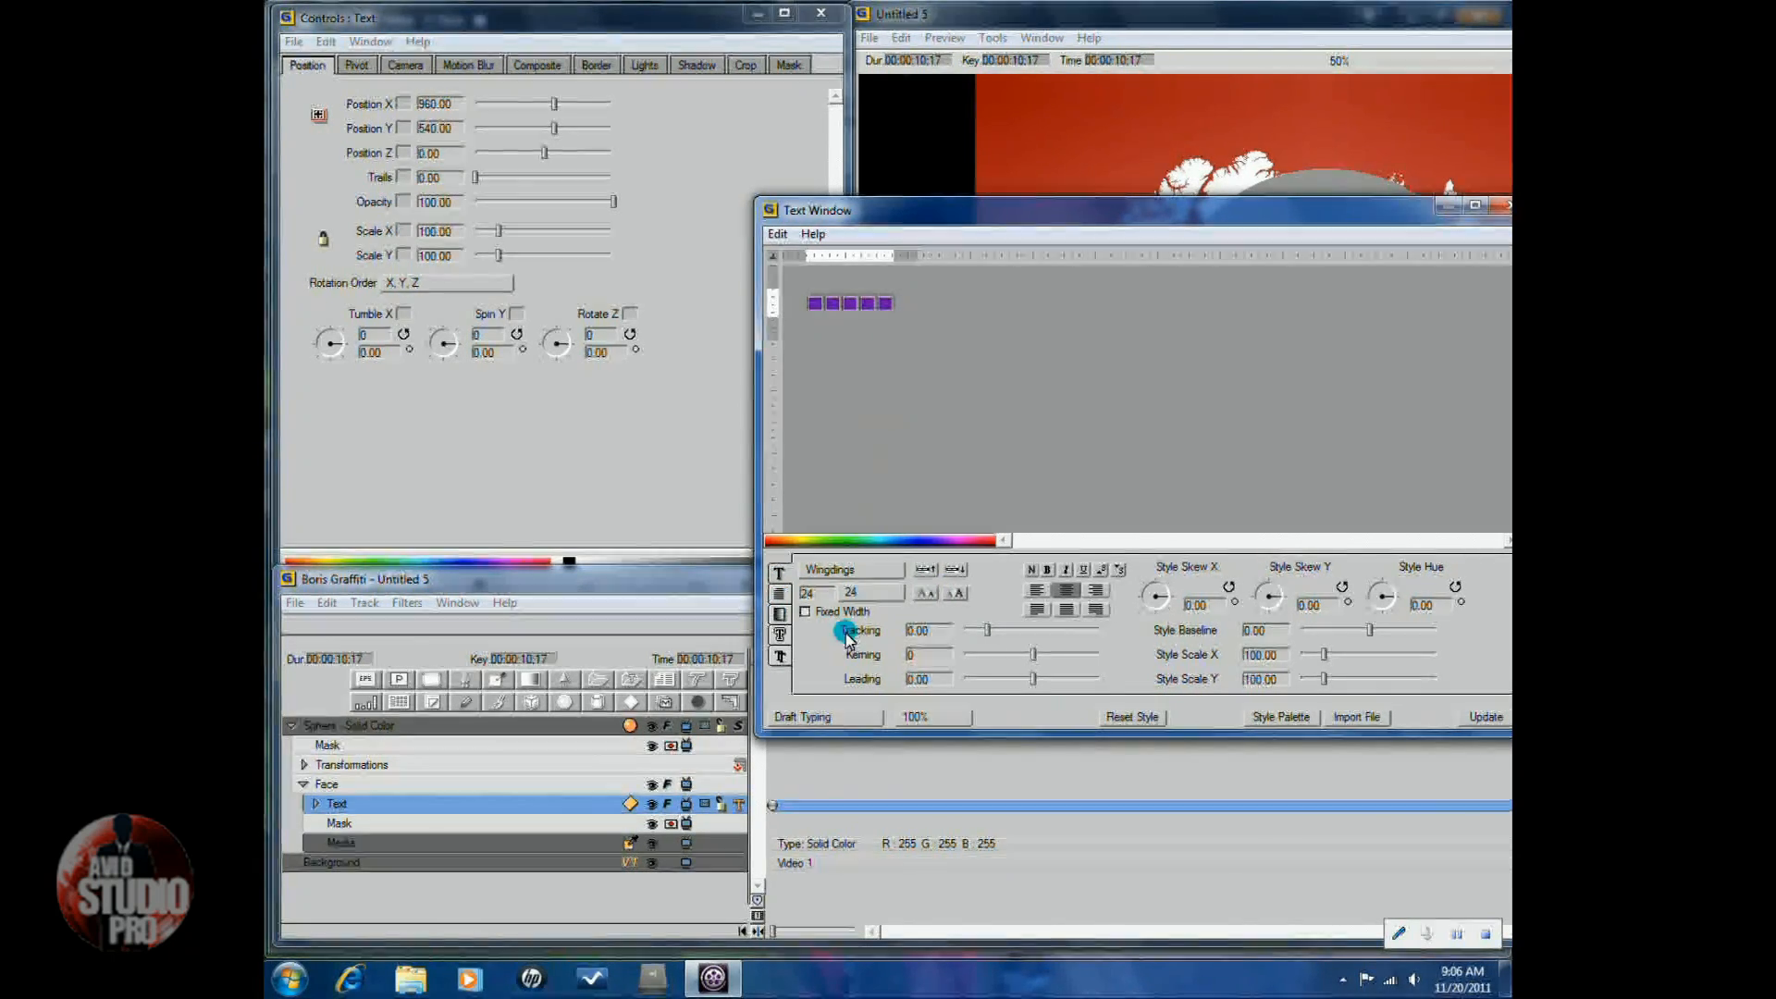
Dismiss the style palette, update the sphere face with the row of squares, and close the text window.
click(1282, 718)
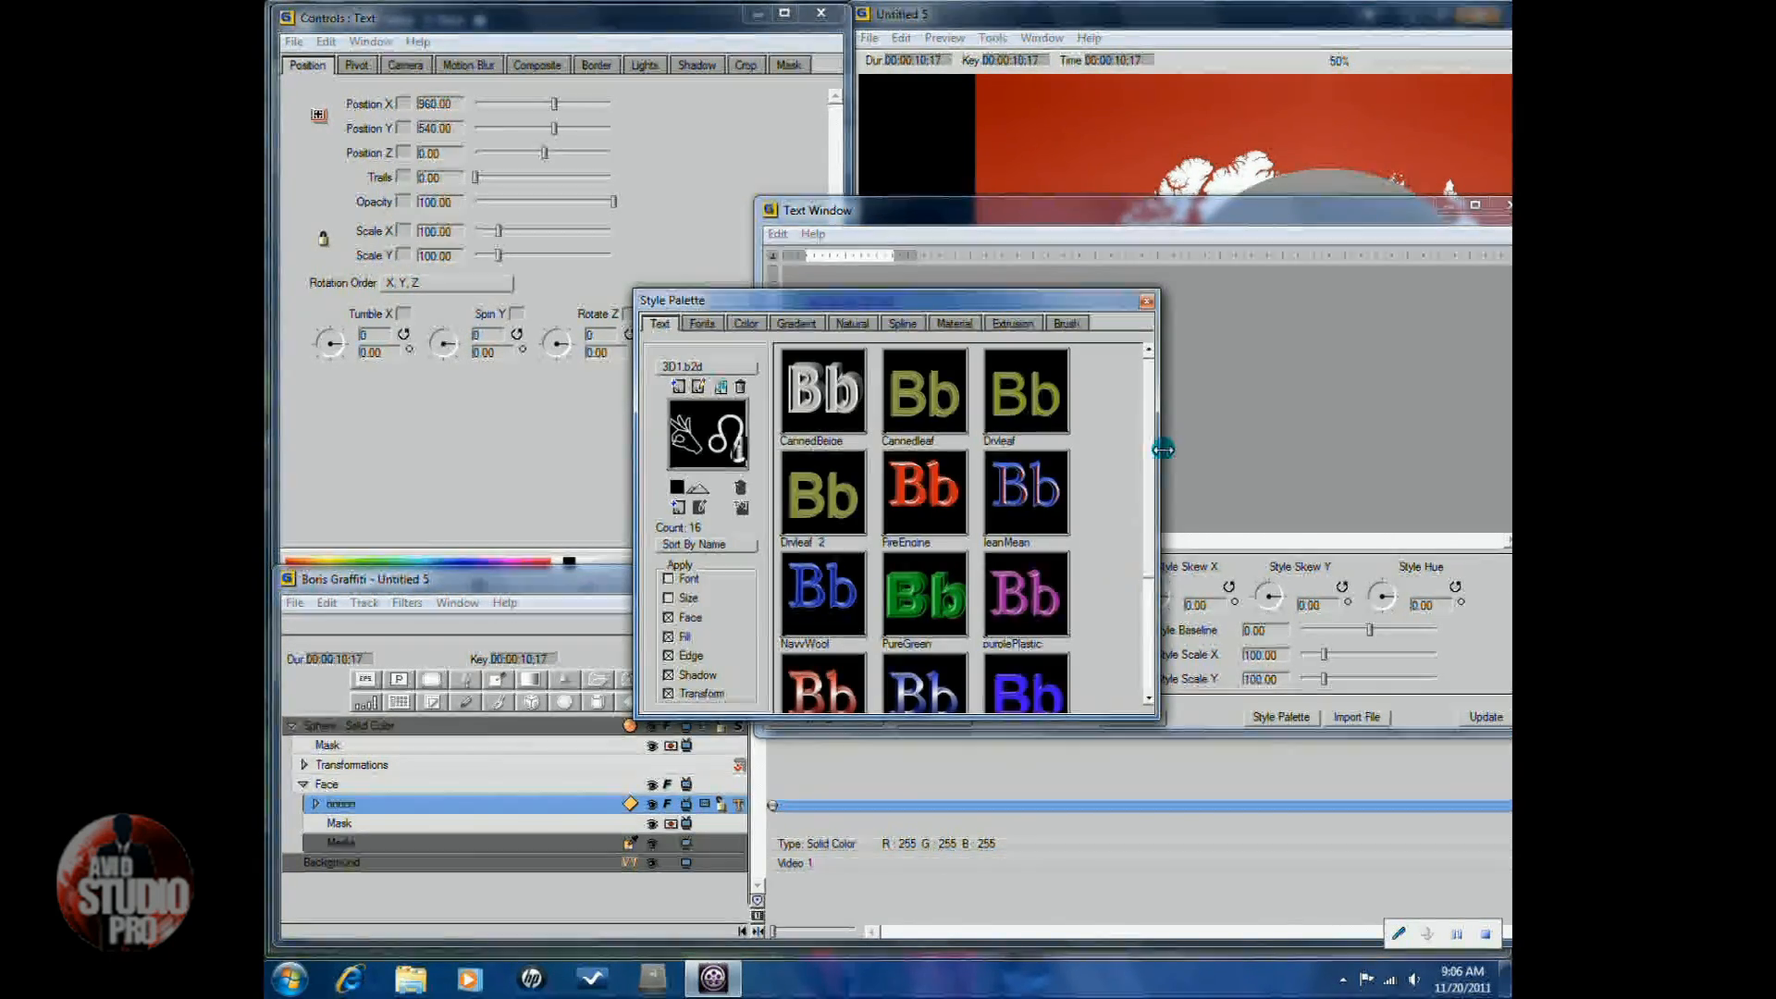
click(1121, 317)
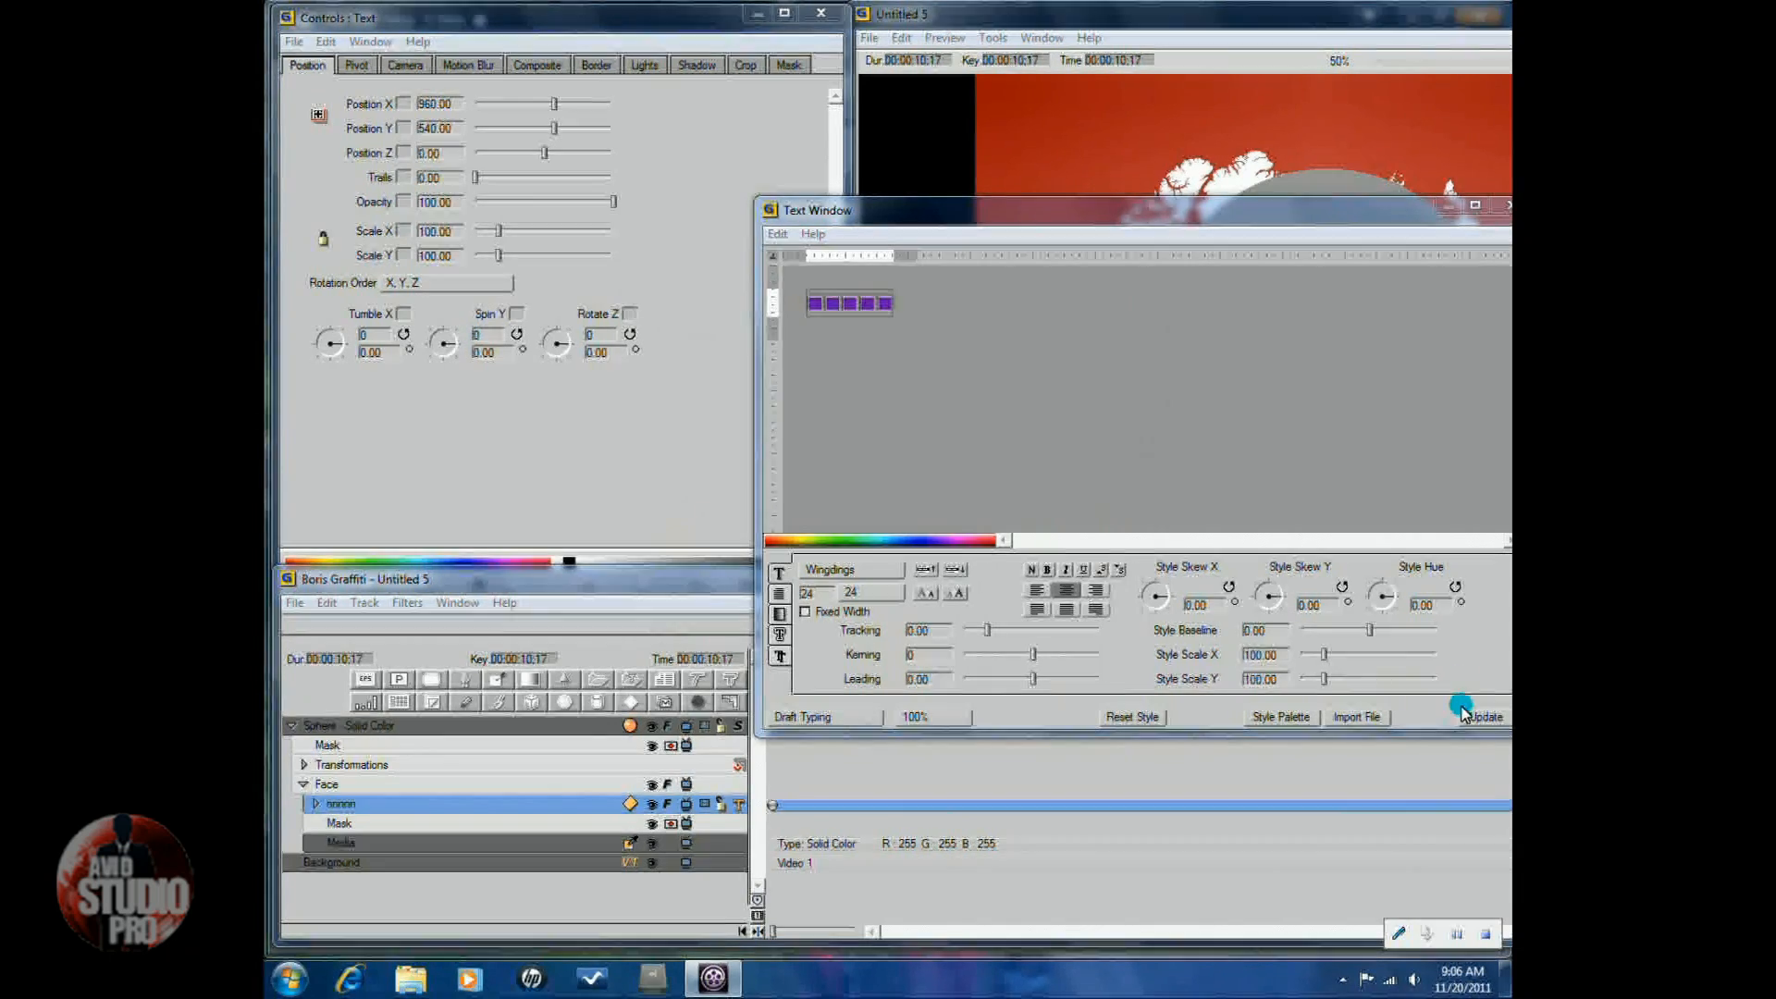
drag(1394, 215, 1151, 211)
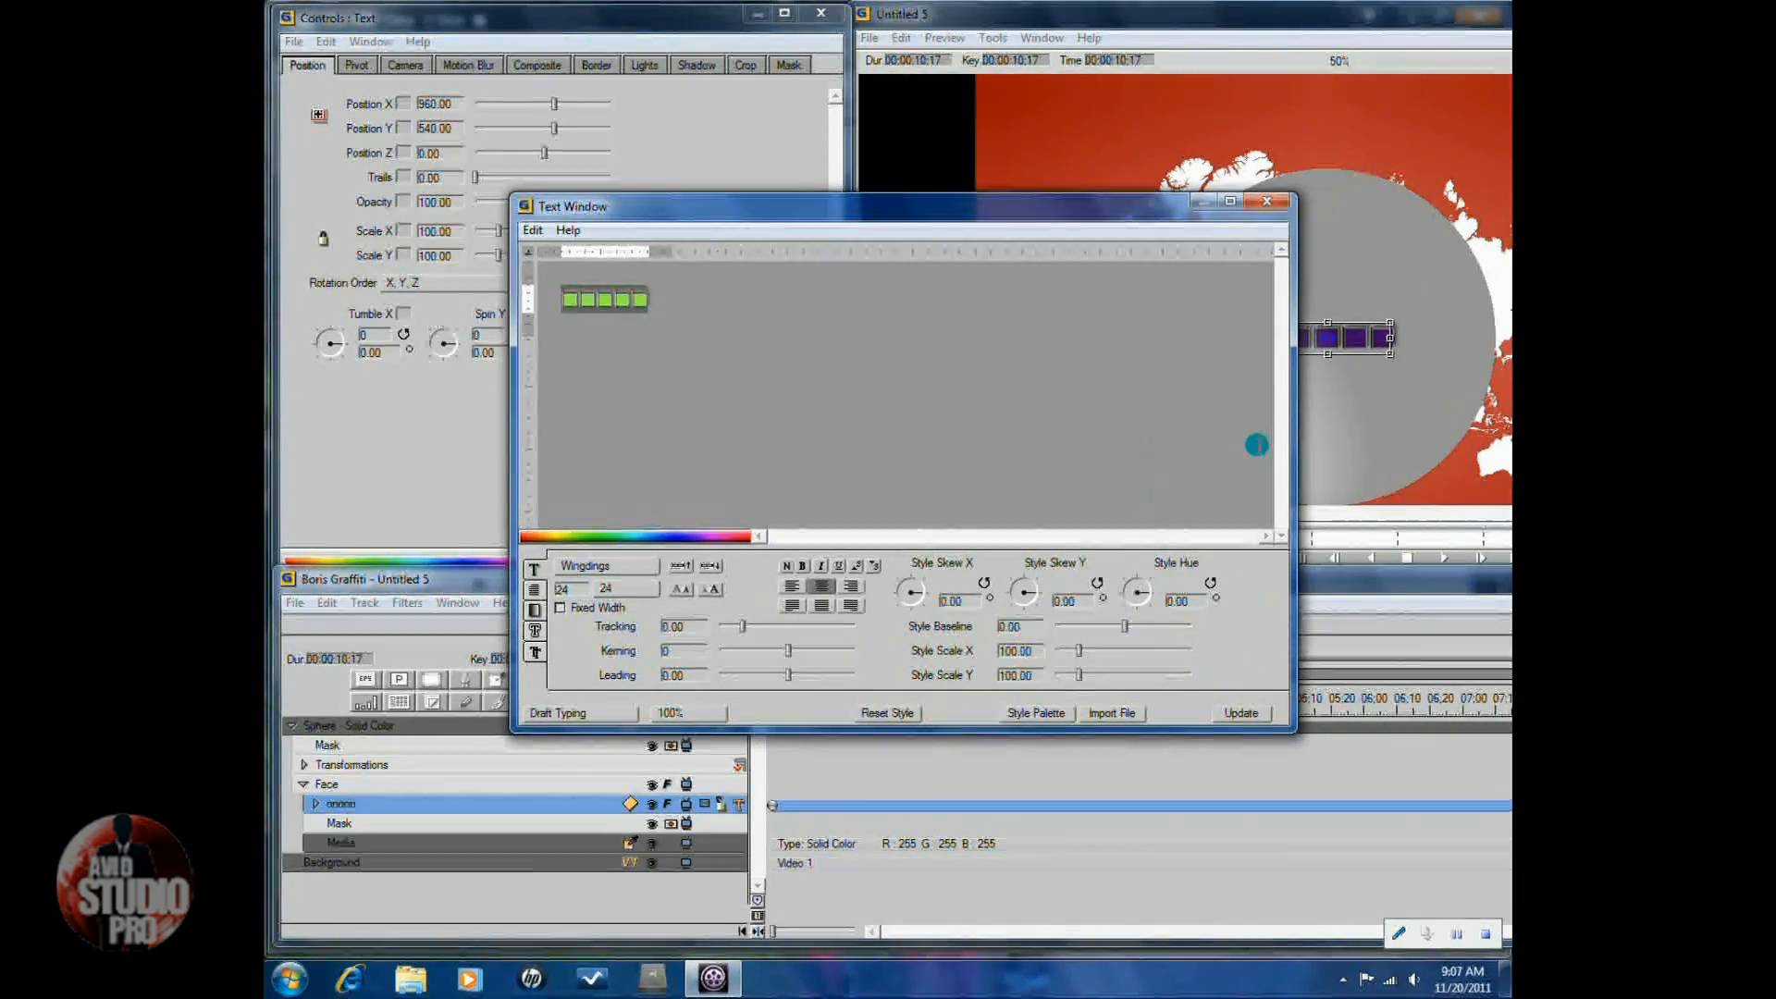
click(1266, 201)
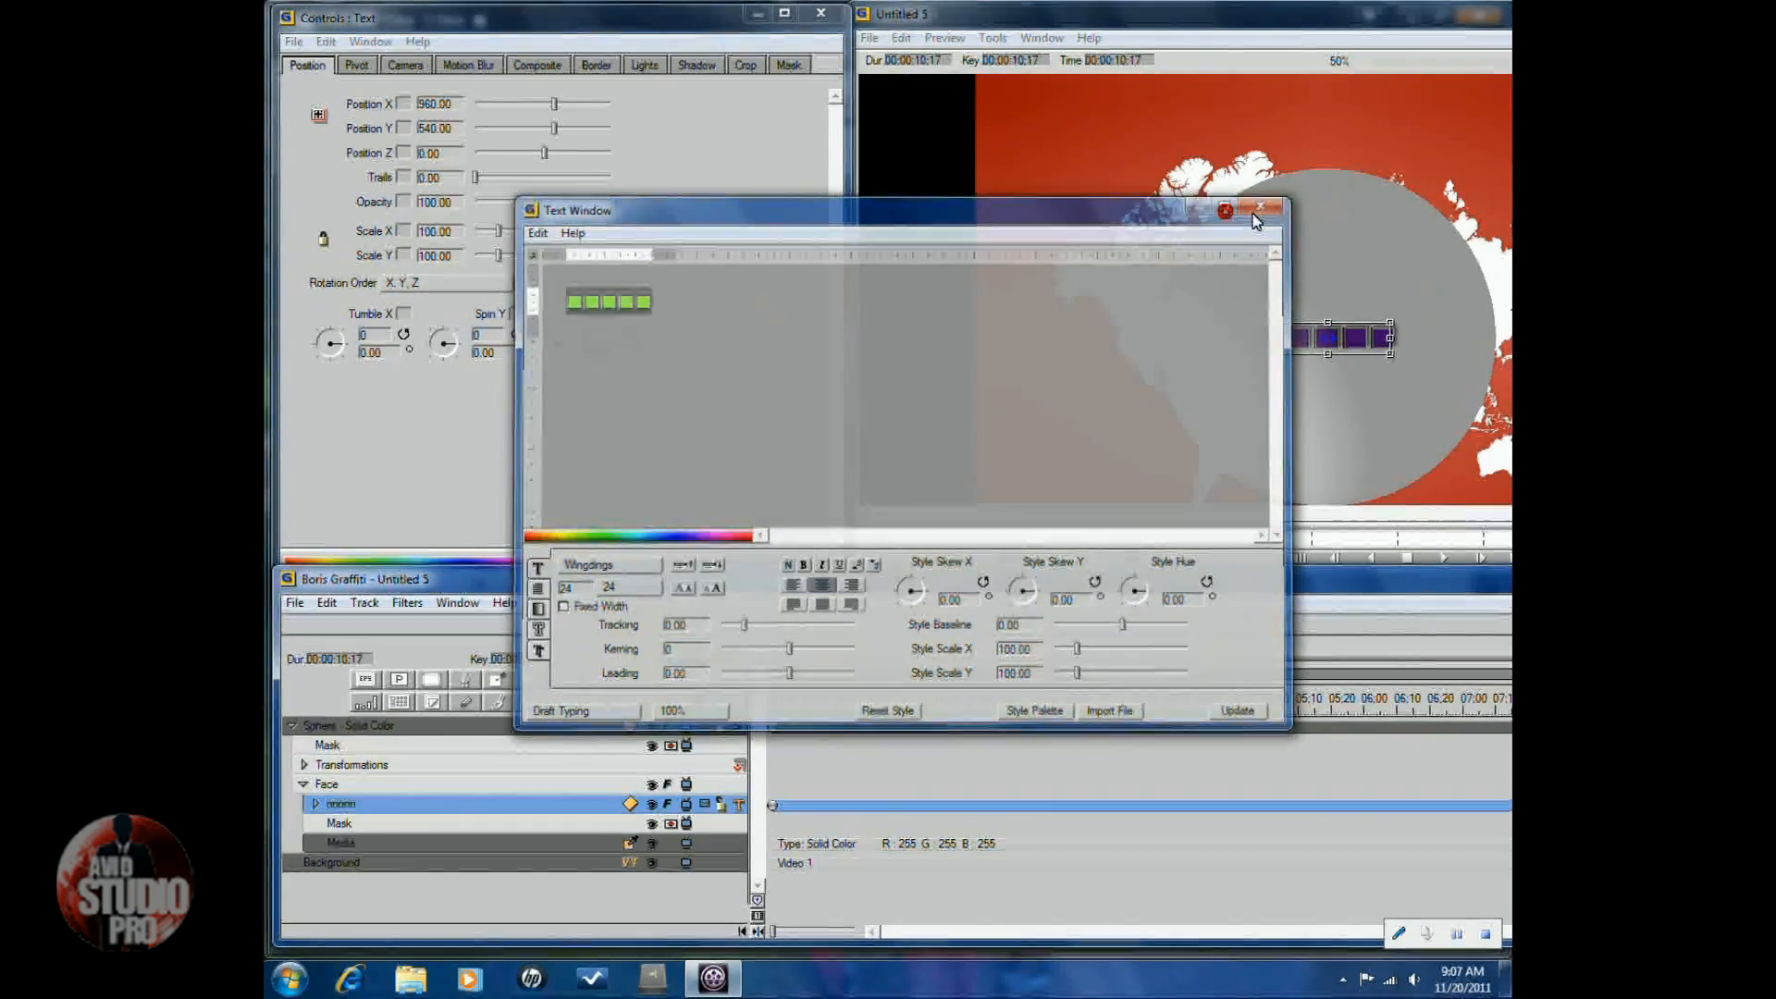
Reopen the squares text on the sphere's Face track and add two more rows of "nnnnn" below the first.
right_click(374, 810)
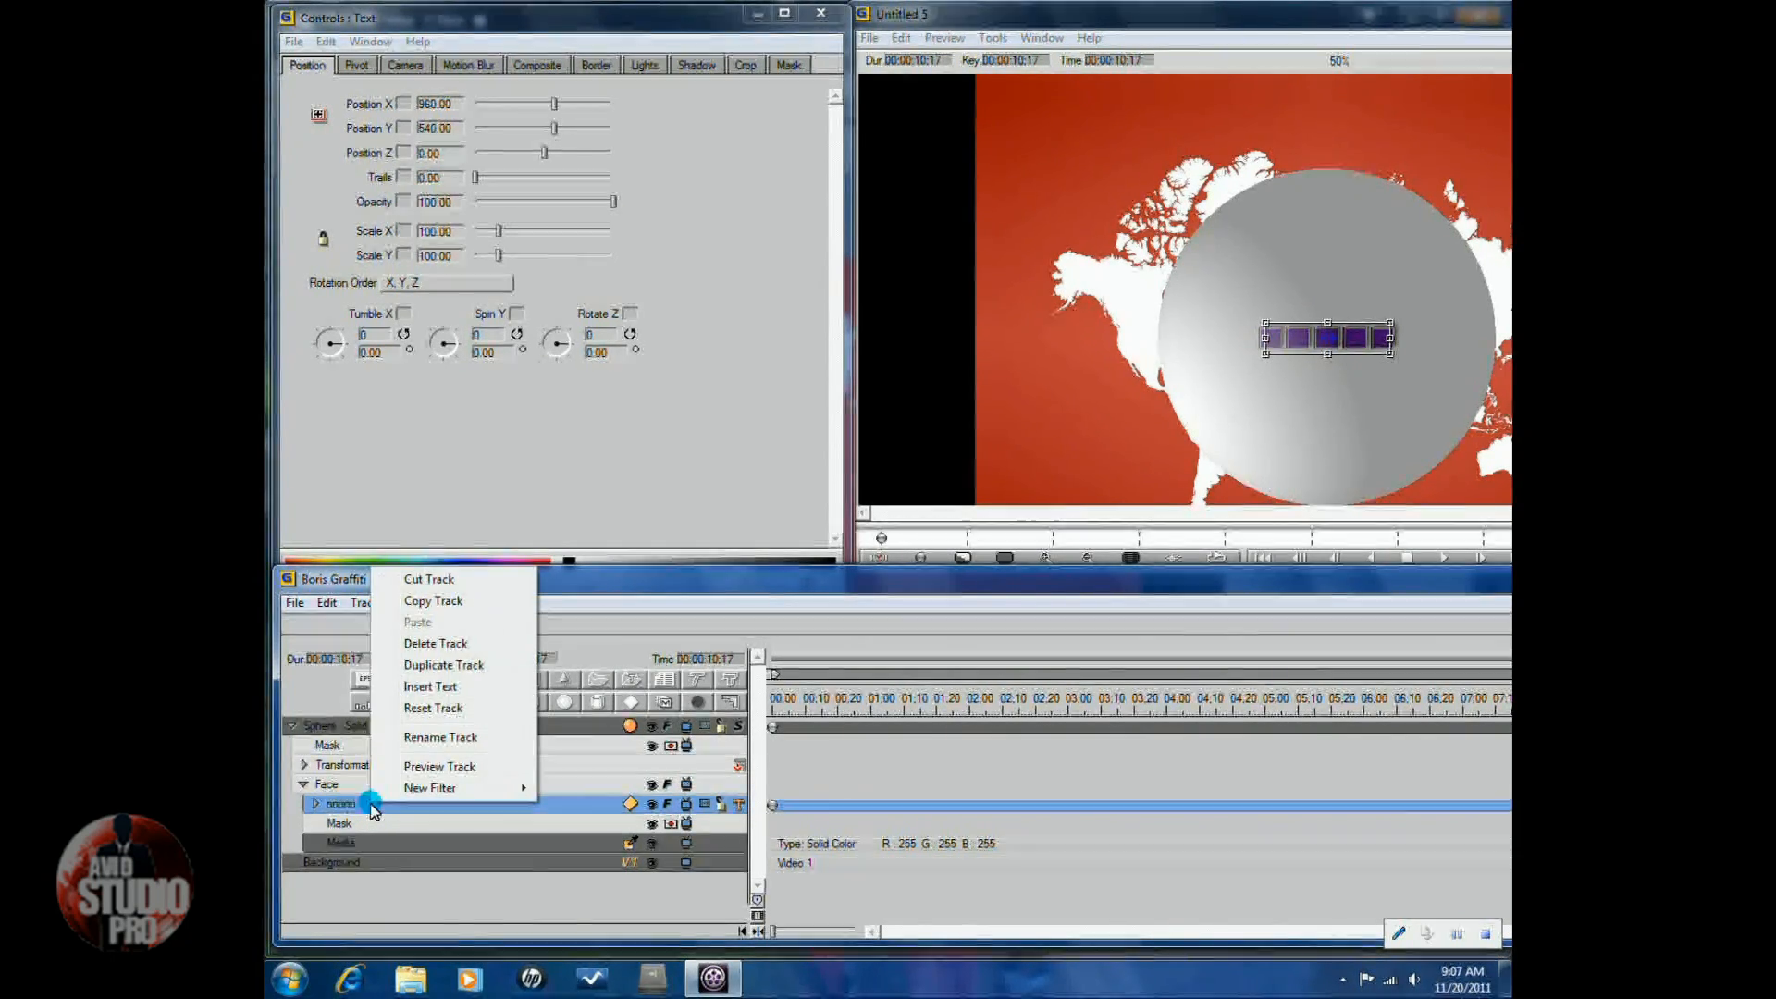
double_click(364, 810)
click(868, 715)
drag(1010, 211, 1233, 204)
click(905, 328)
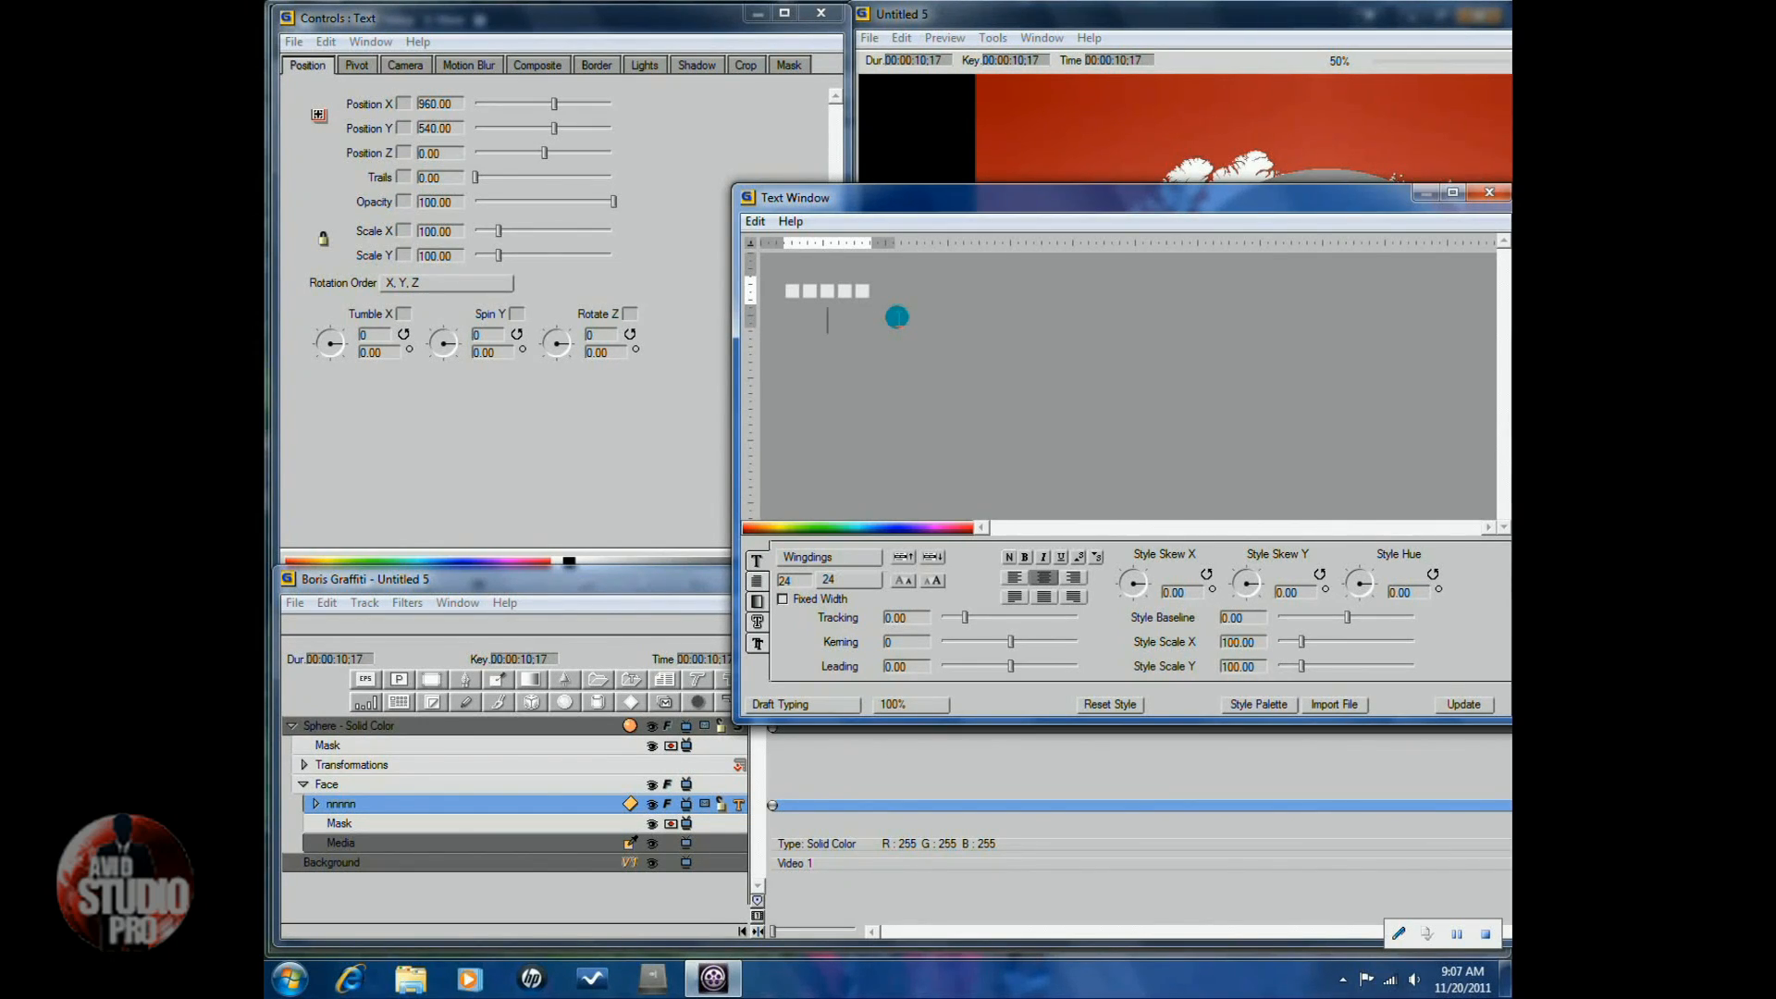
text(nnnnn)
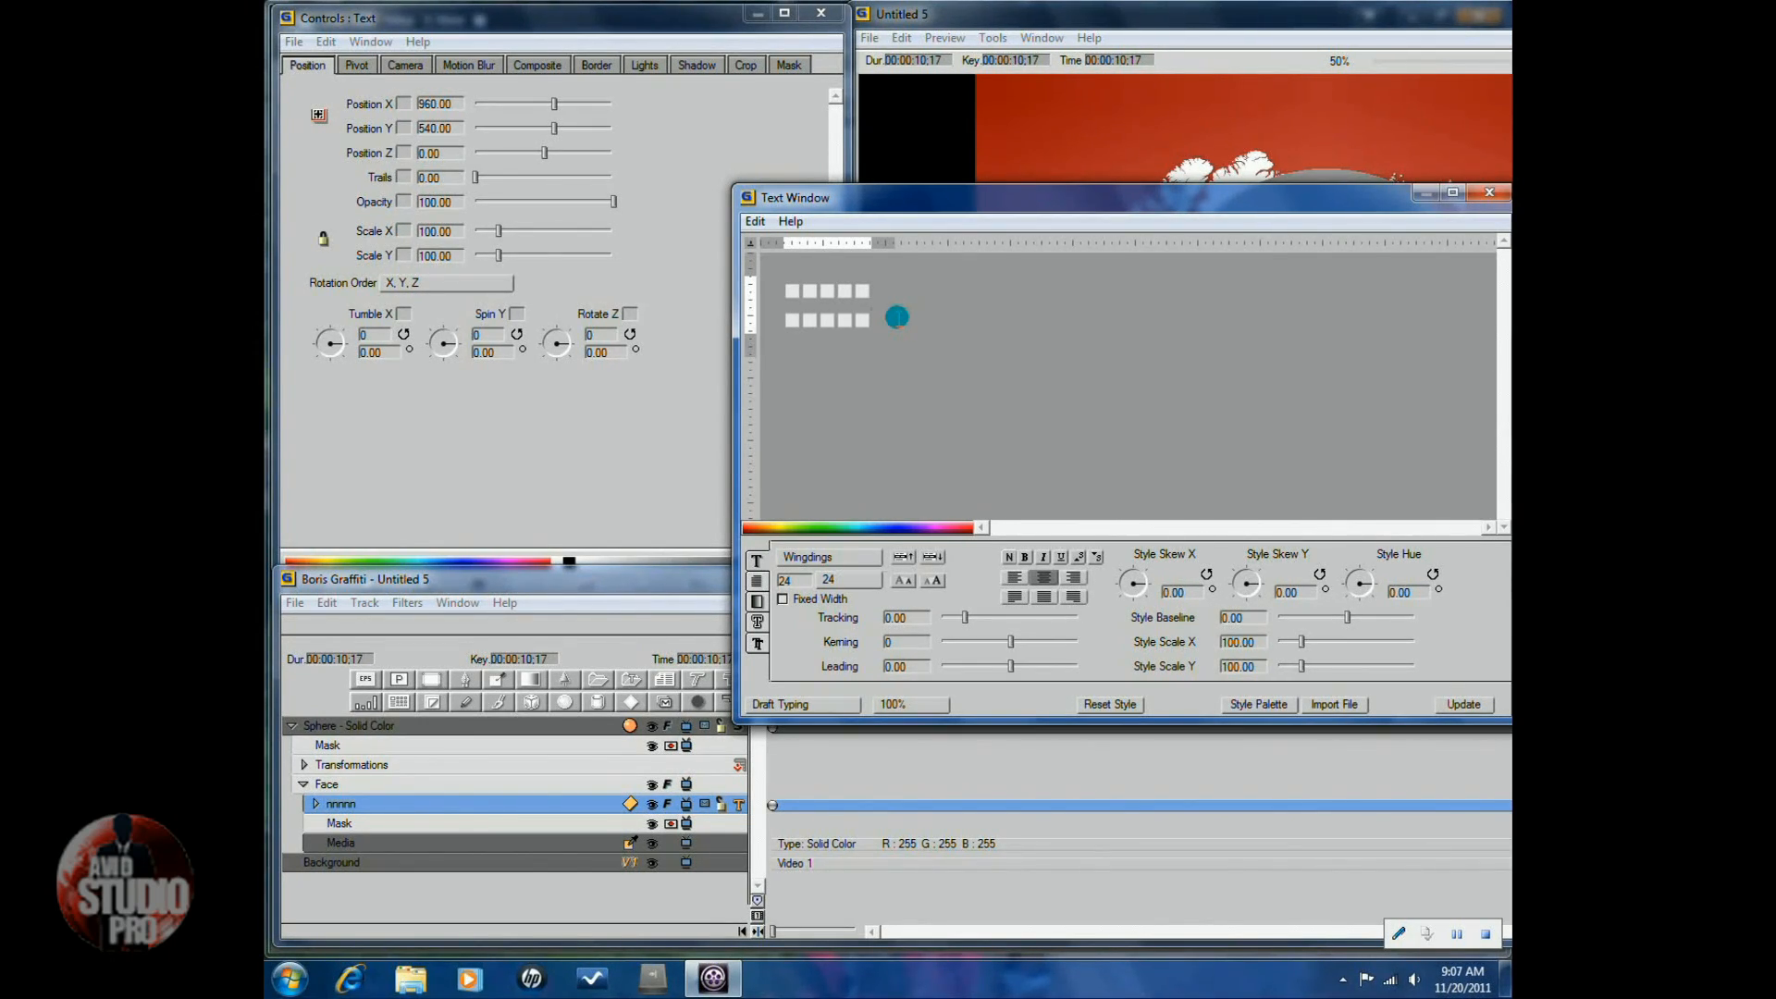
key(Return)
text(nnnnn)
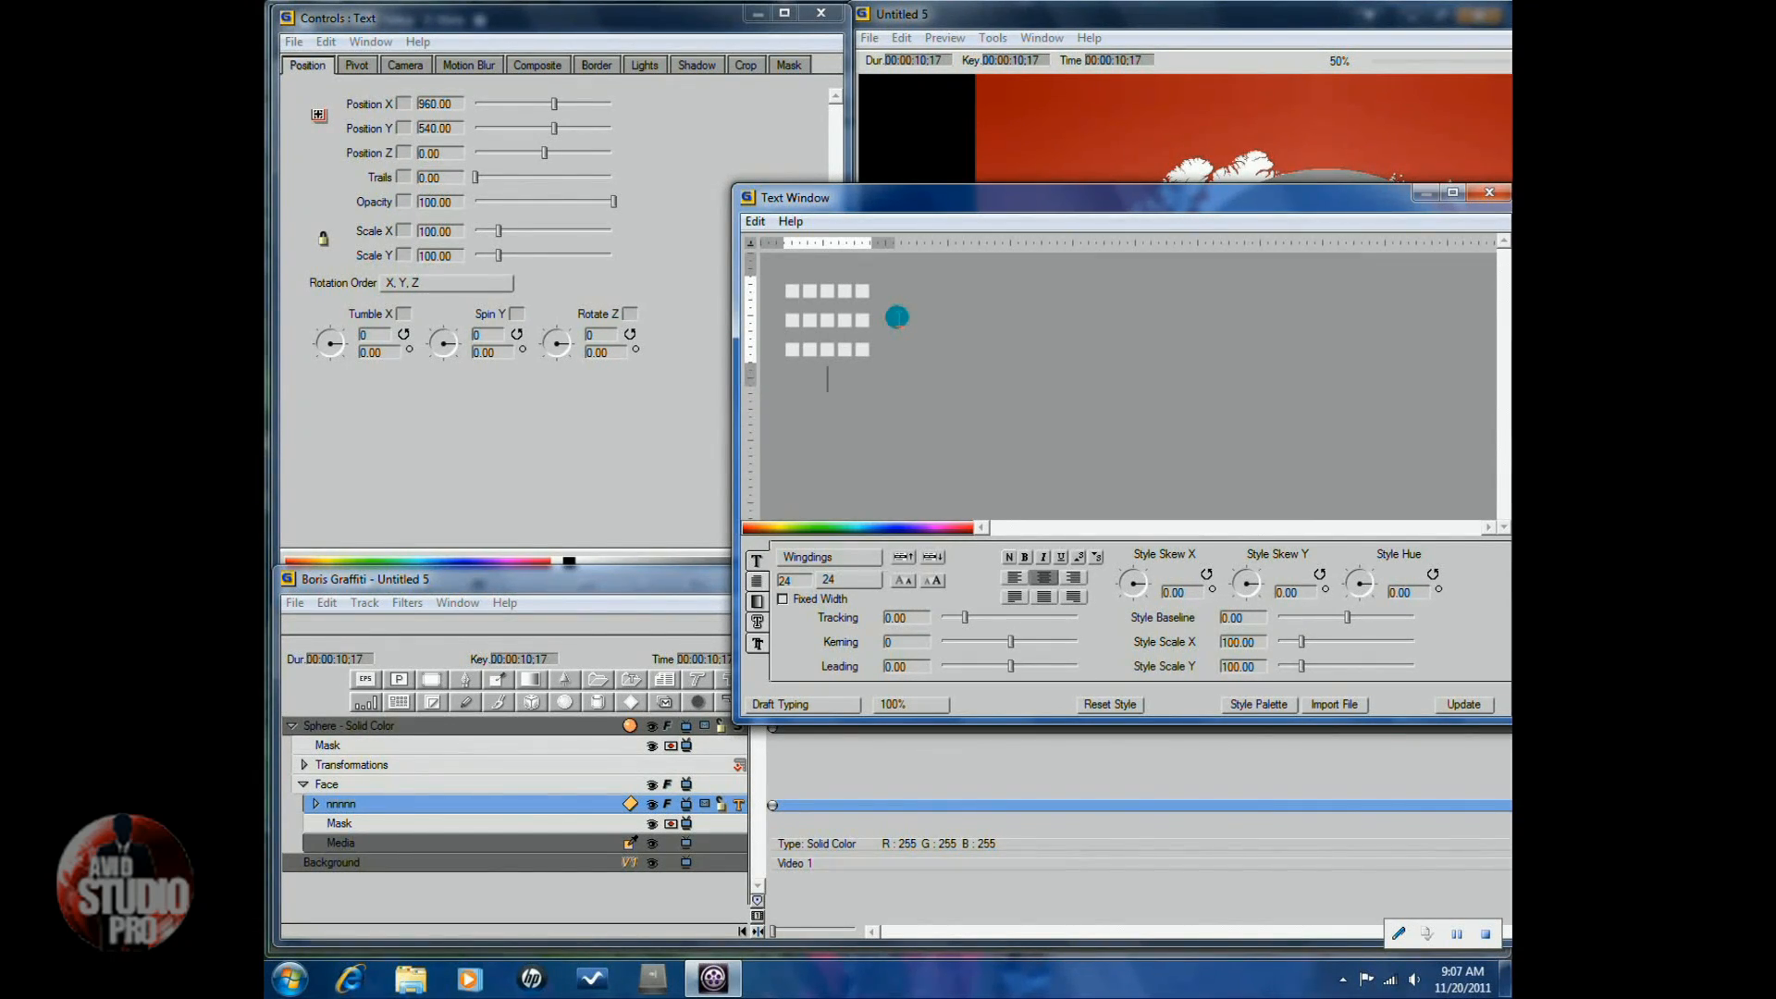
Set all three rows of squares to font size 264 with a kerning of -45.
key(ctrl+a)
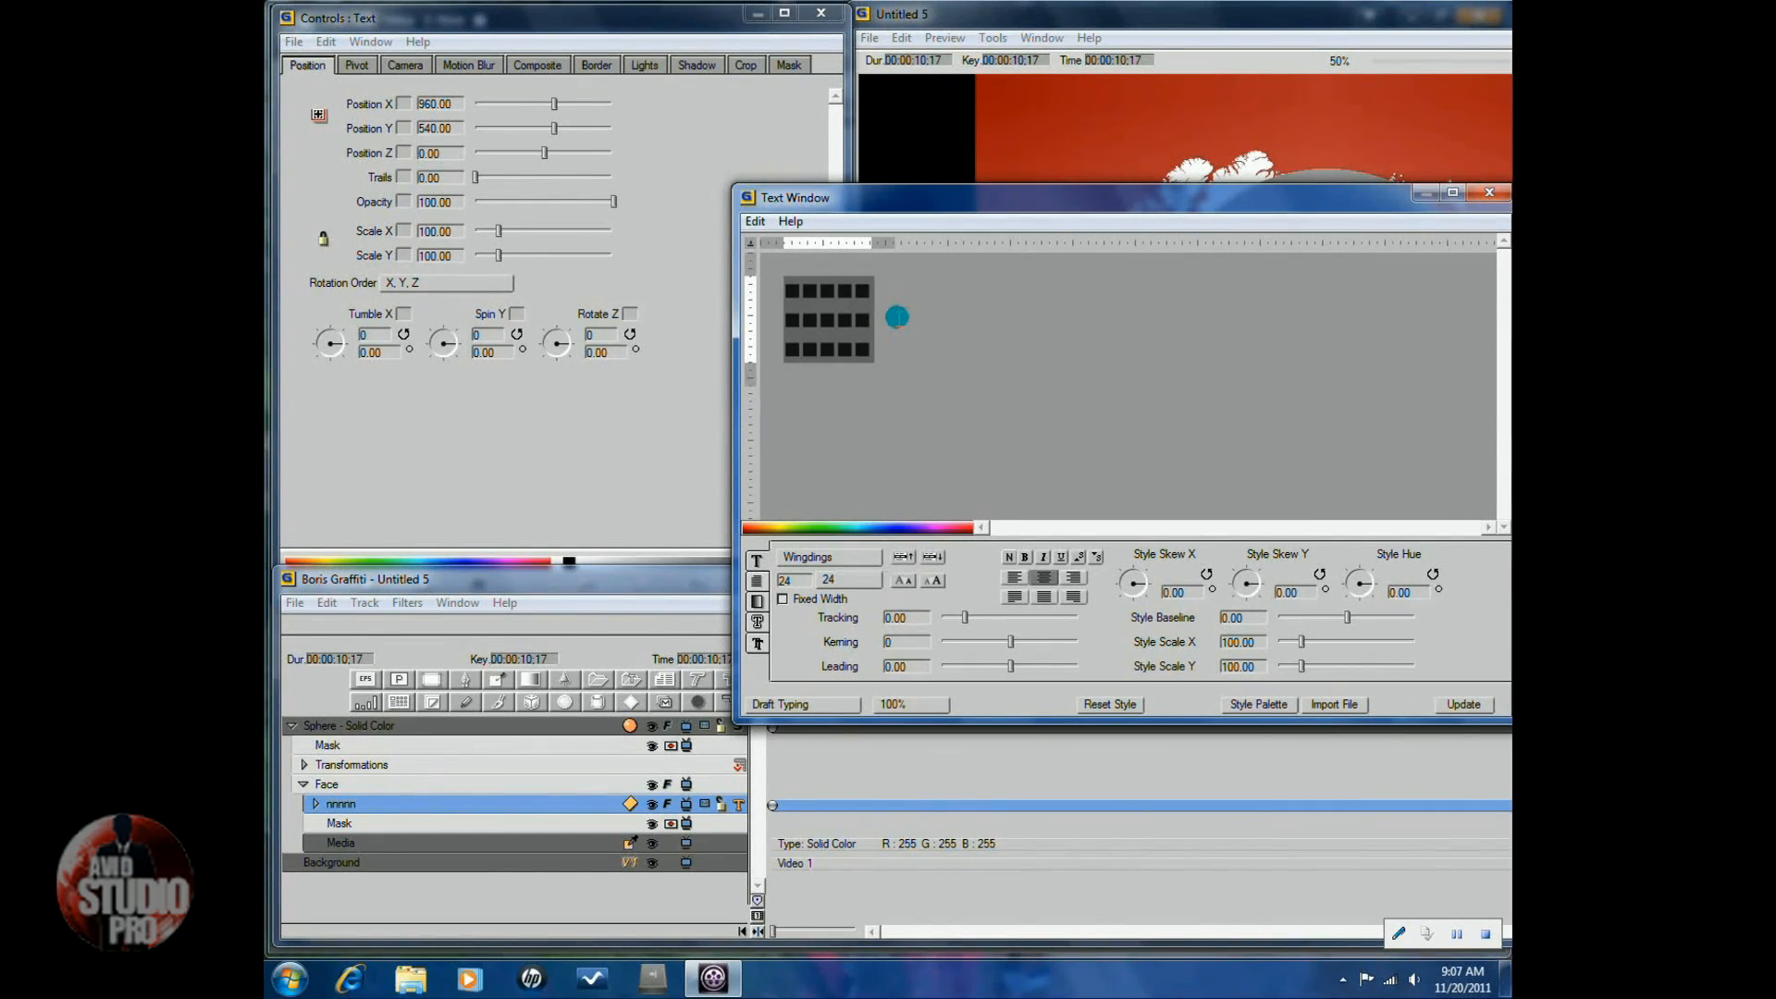
click(819, 582)
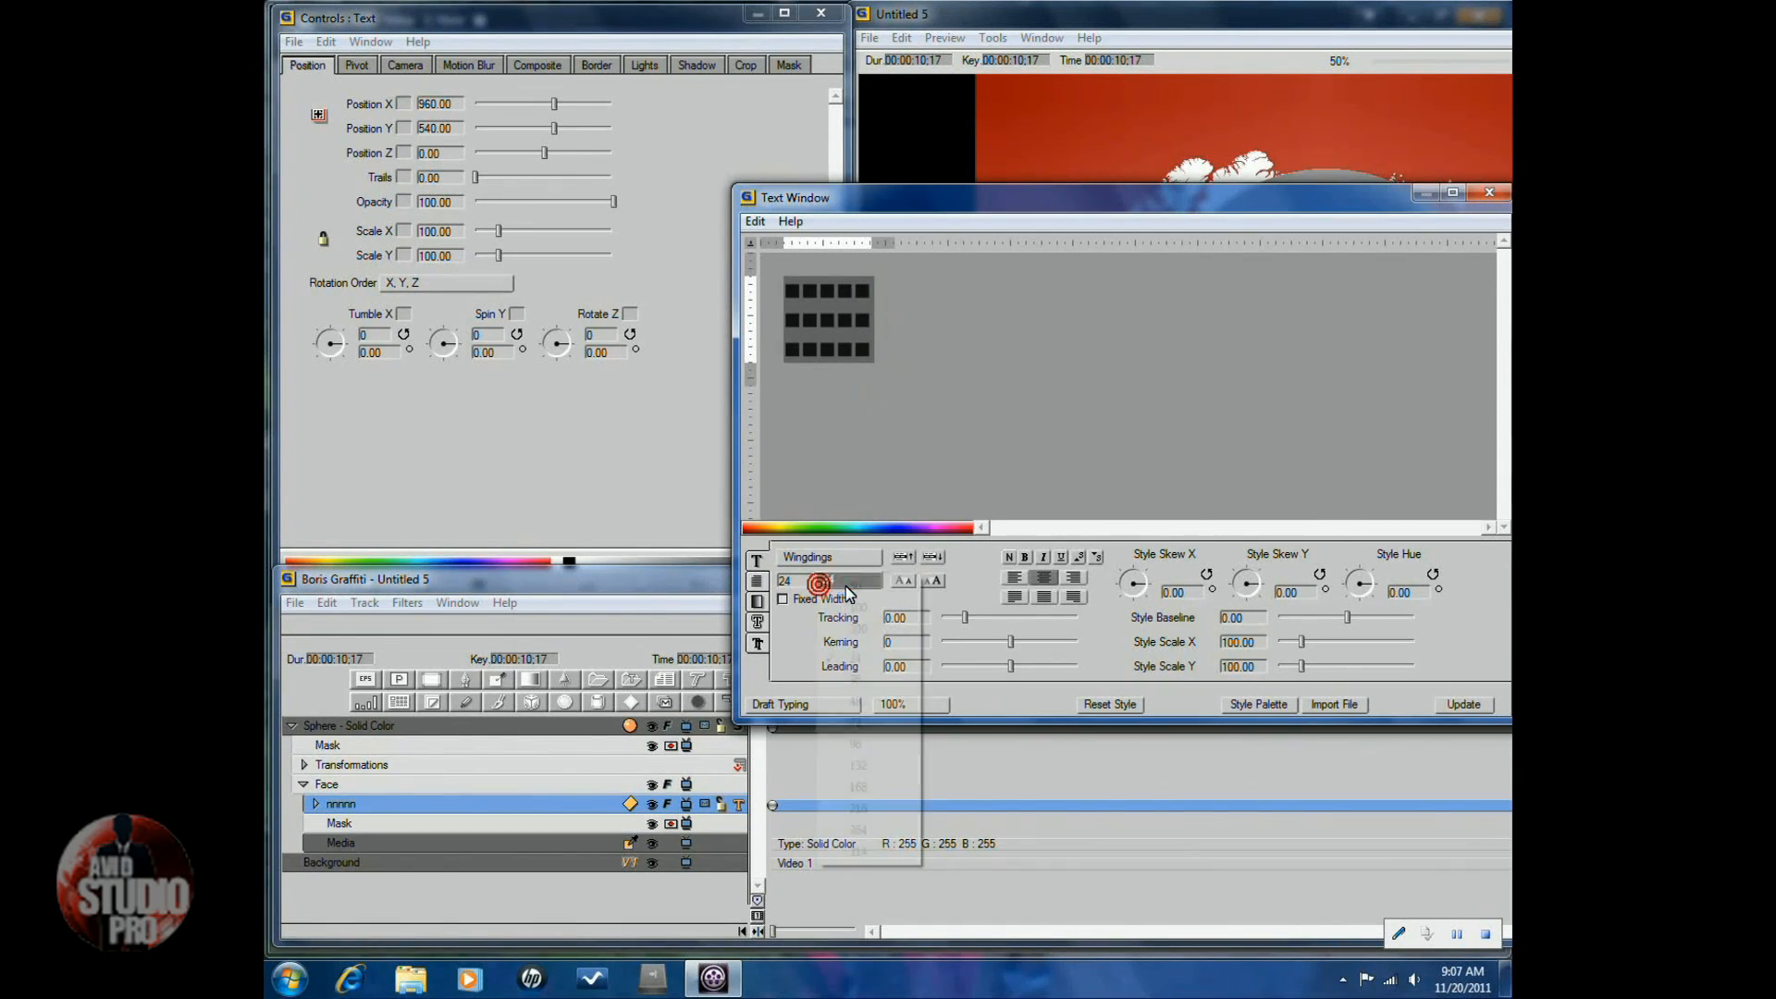
click(860, 828)
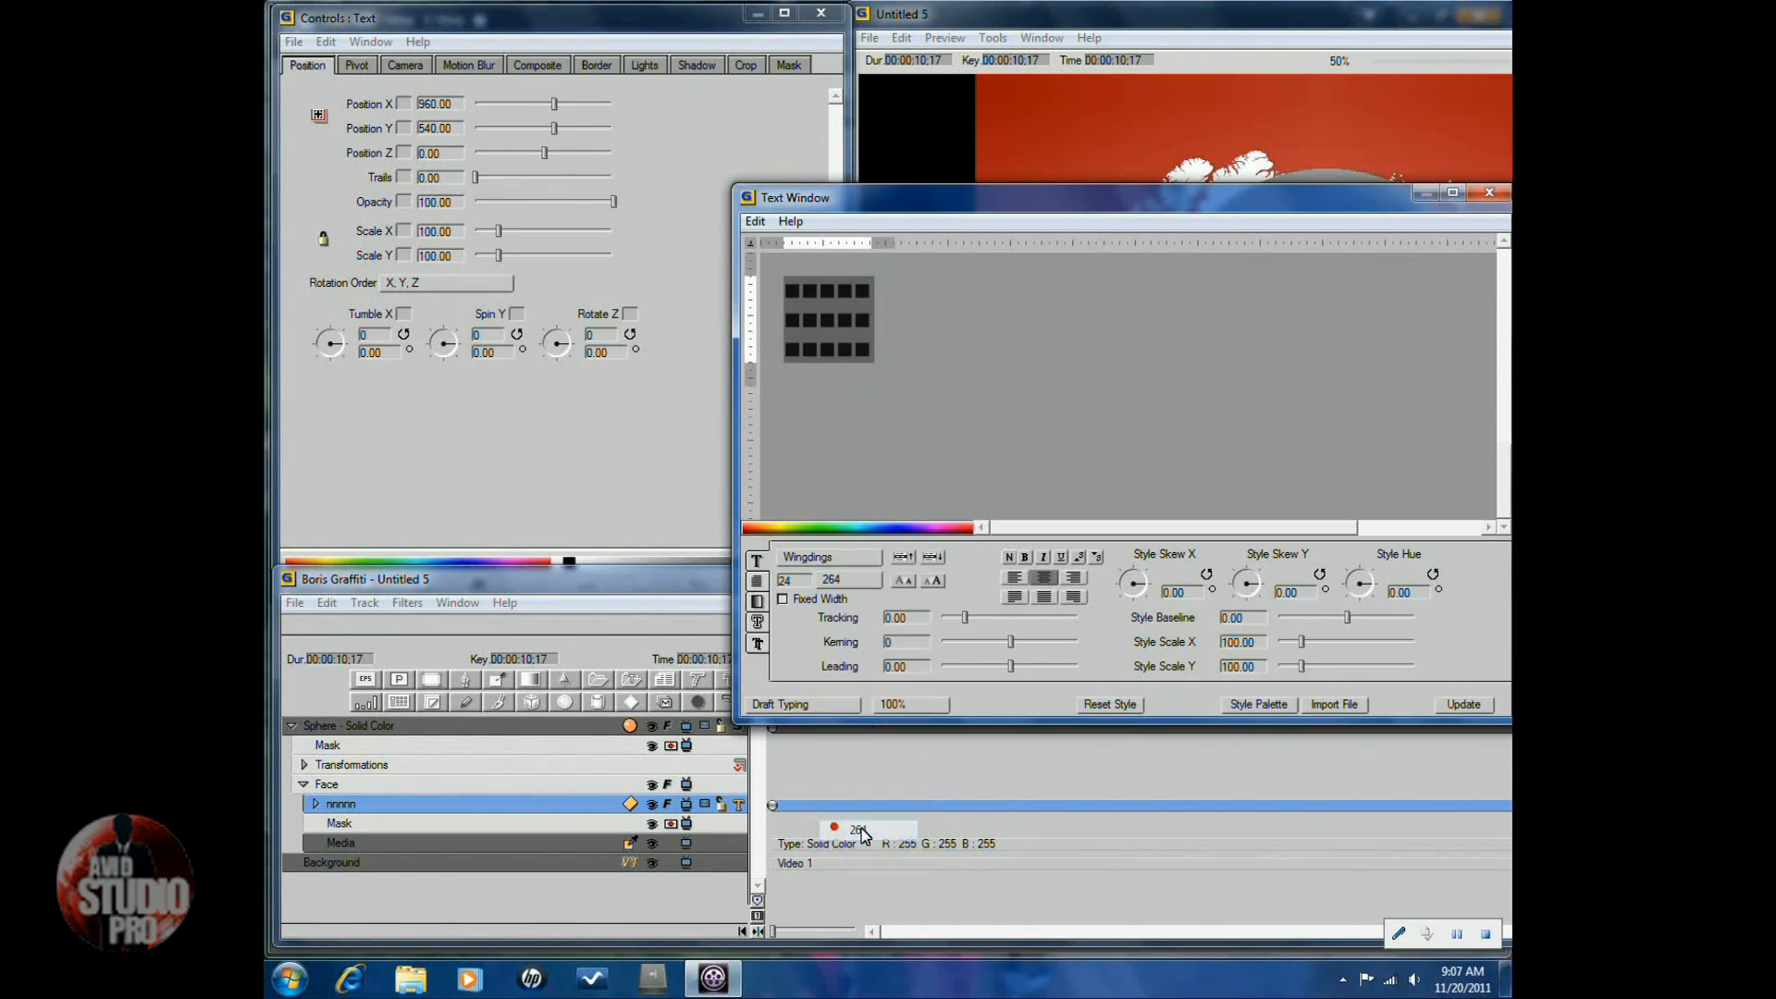
click(894, 644)
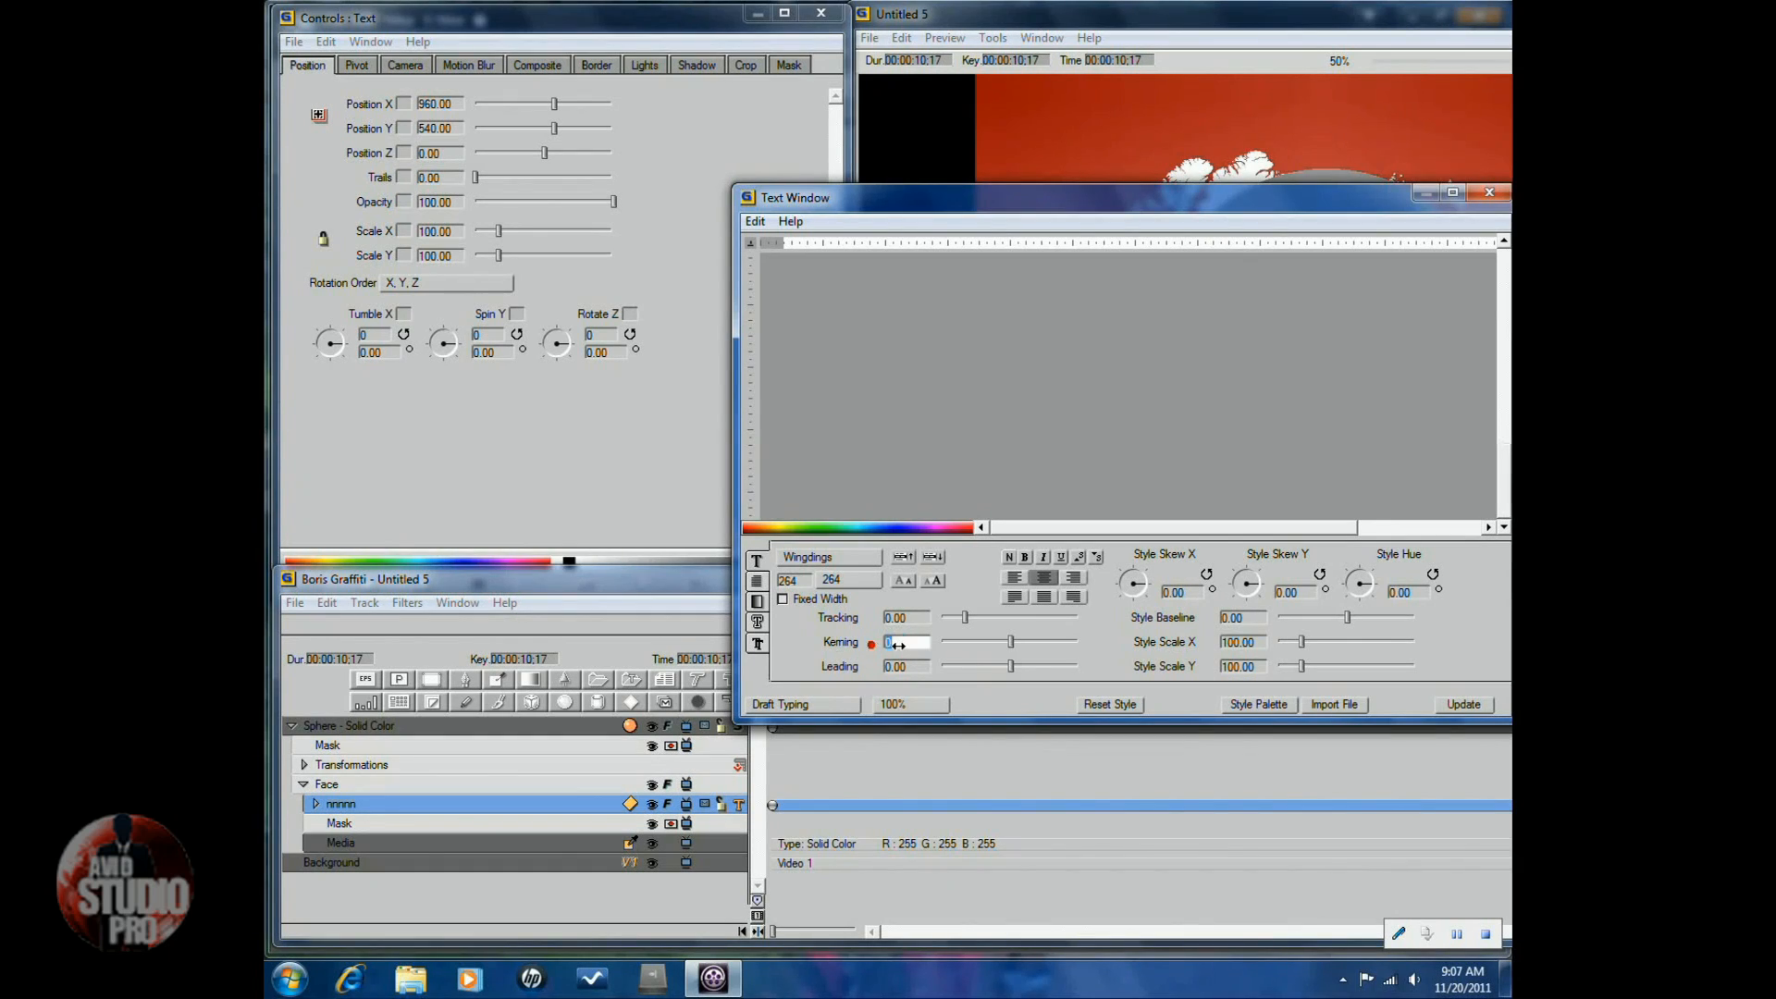
text(-45)
Set the squares' leading to -32 and Style Scale Y to 200, and update the text.
click(915, 672)
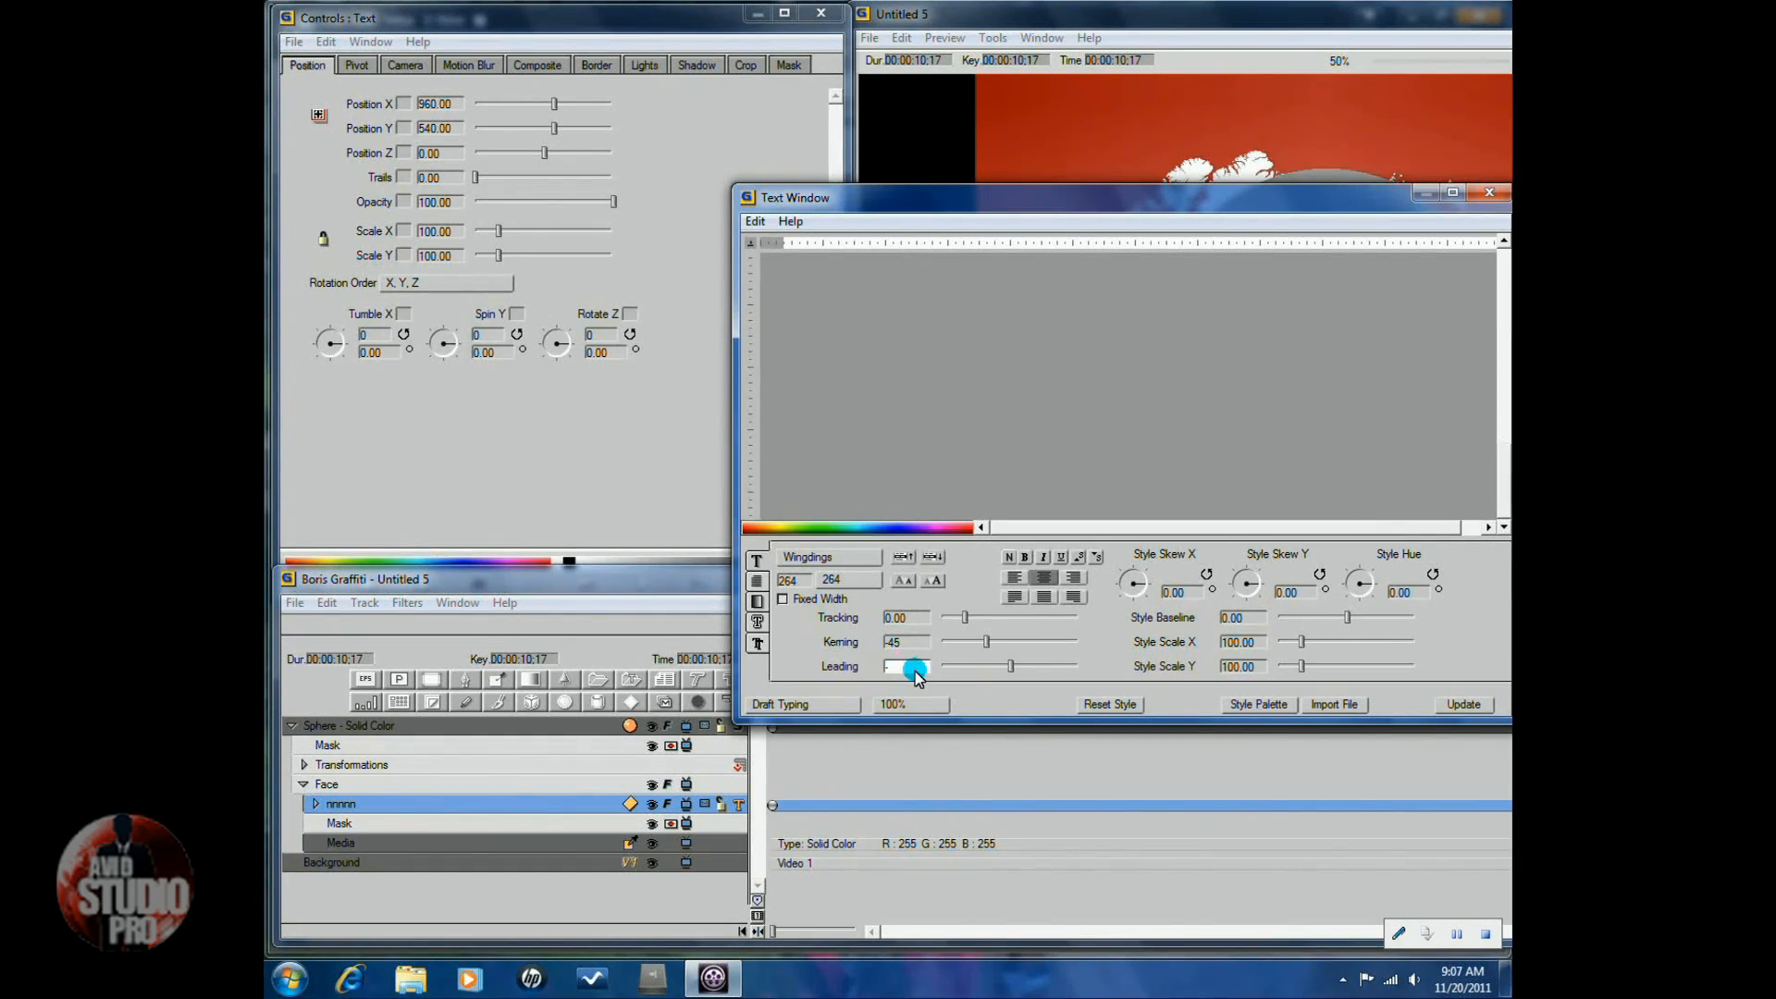
text(-32)
click(1245, 668)
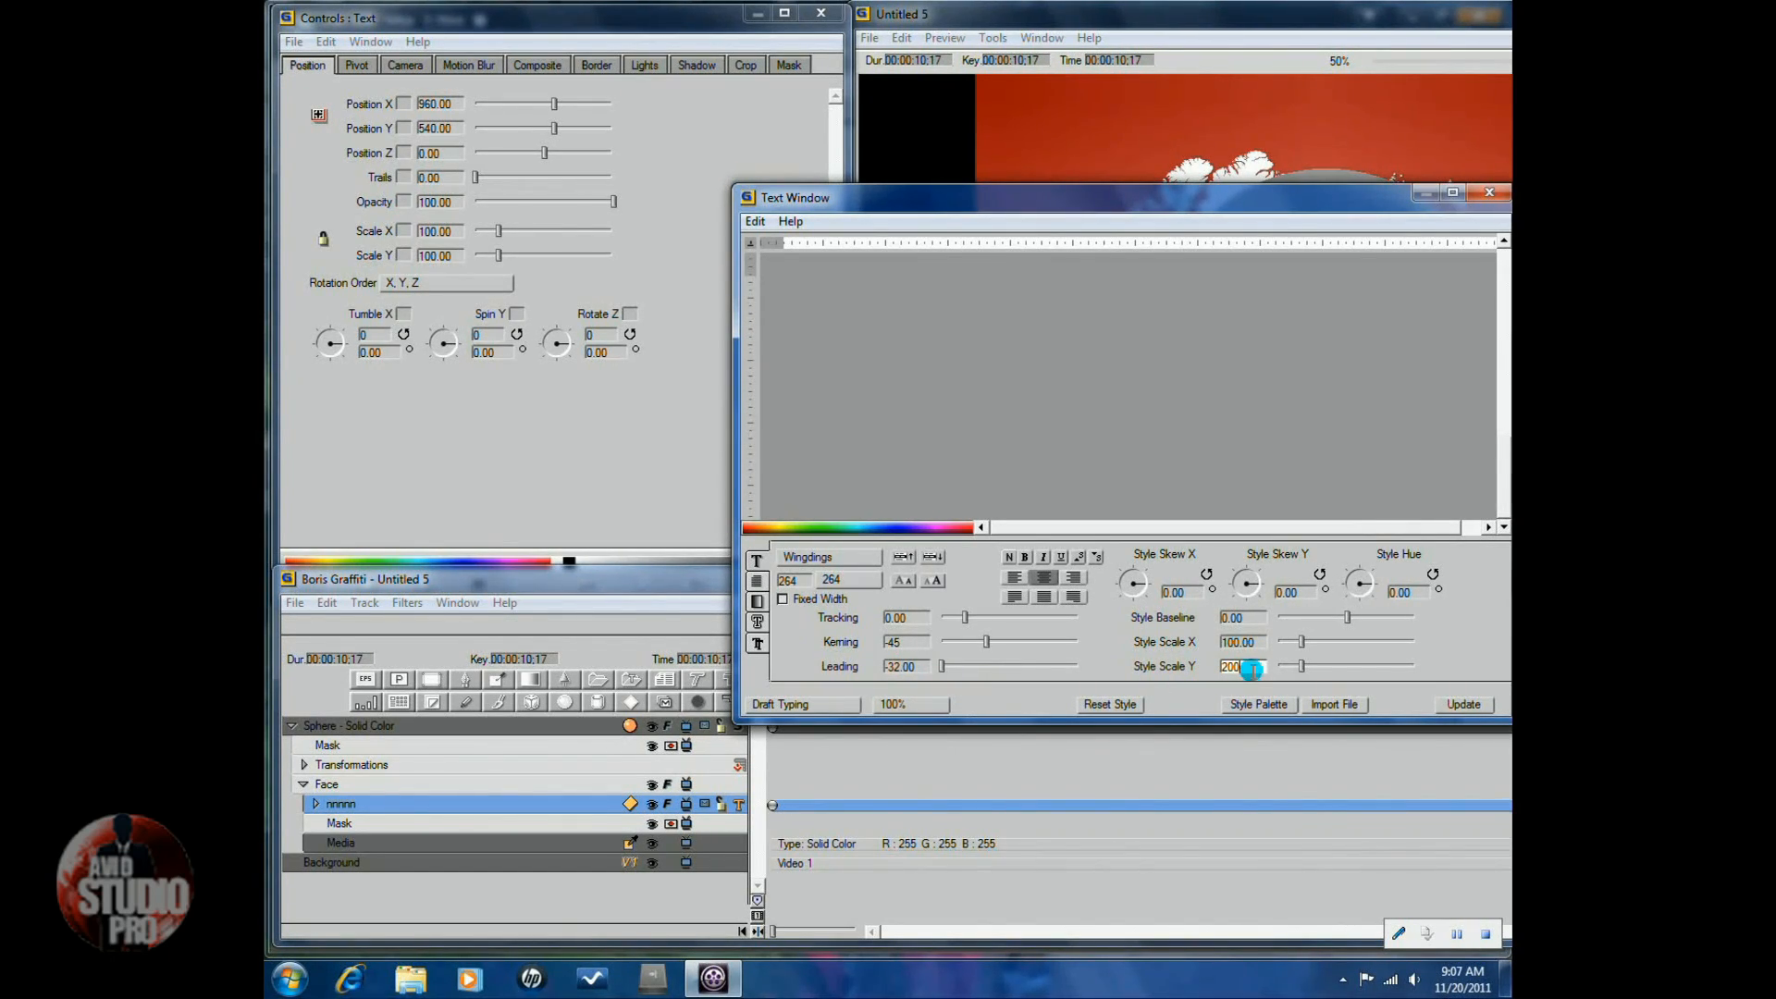
click(1463, 704)
Convert the squares text track to a 3D Extrusion and turn on its front texture.
click(423, 804)
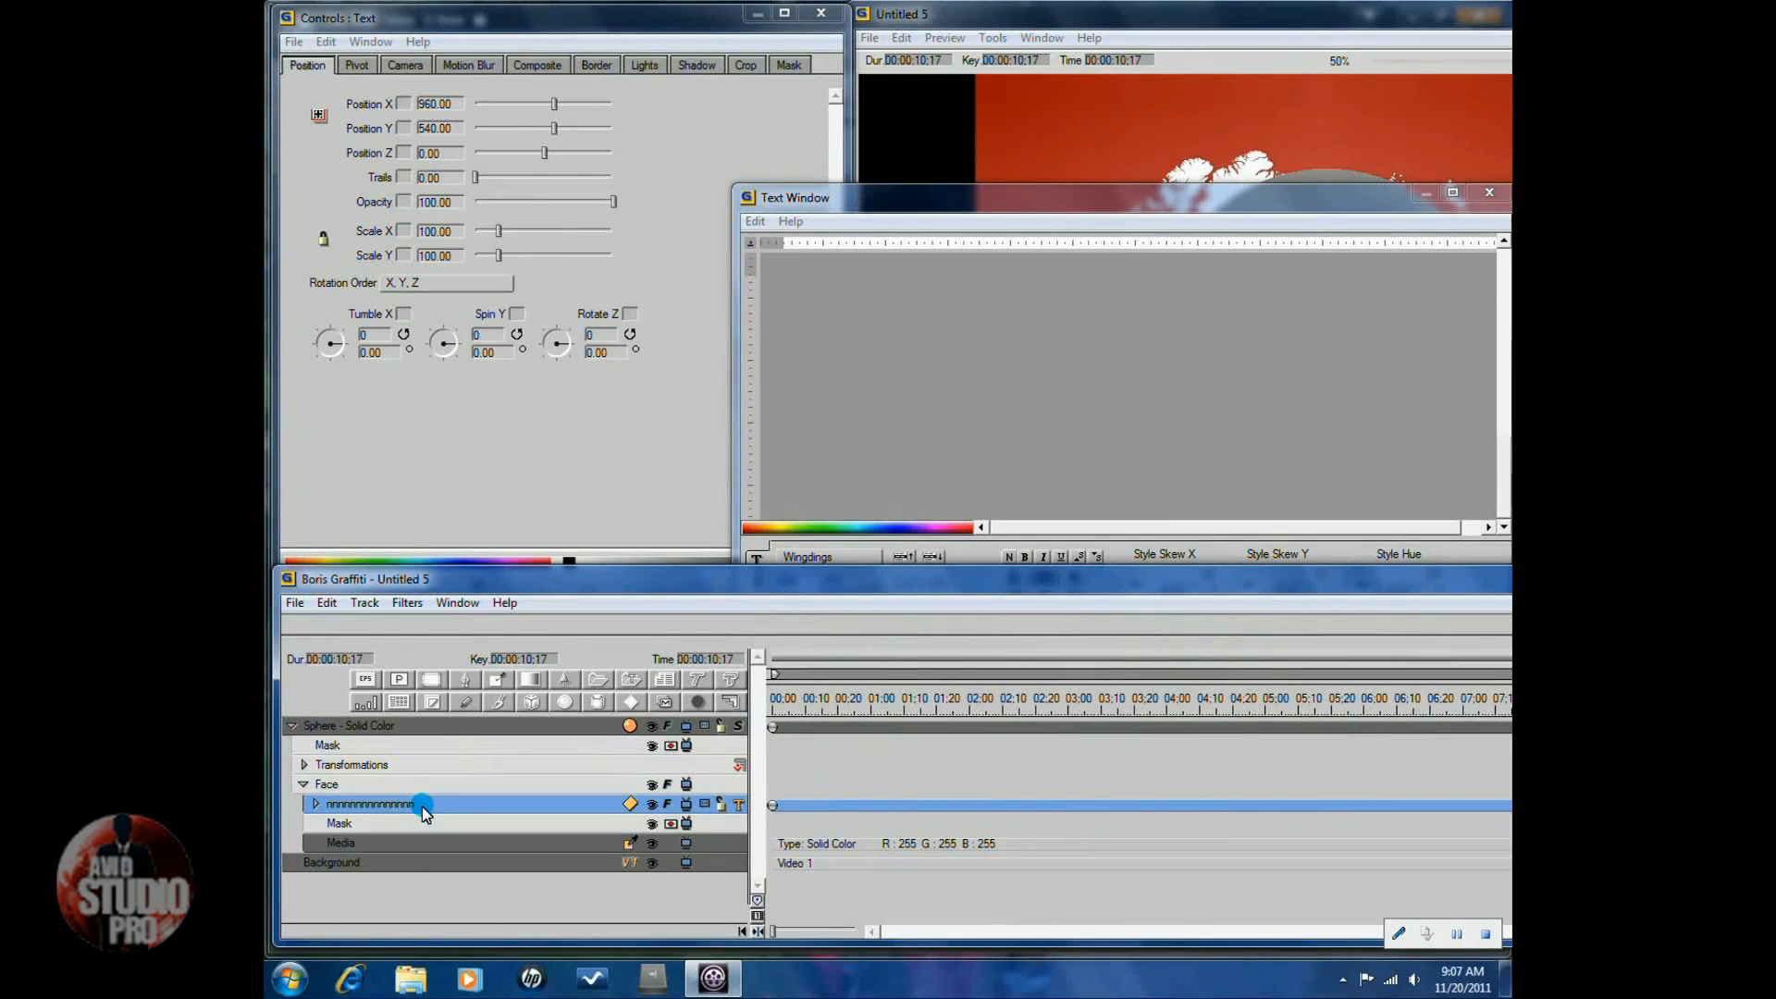
click(628, 804)
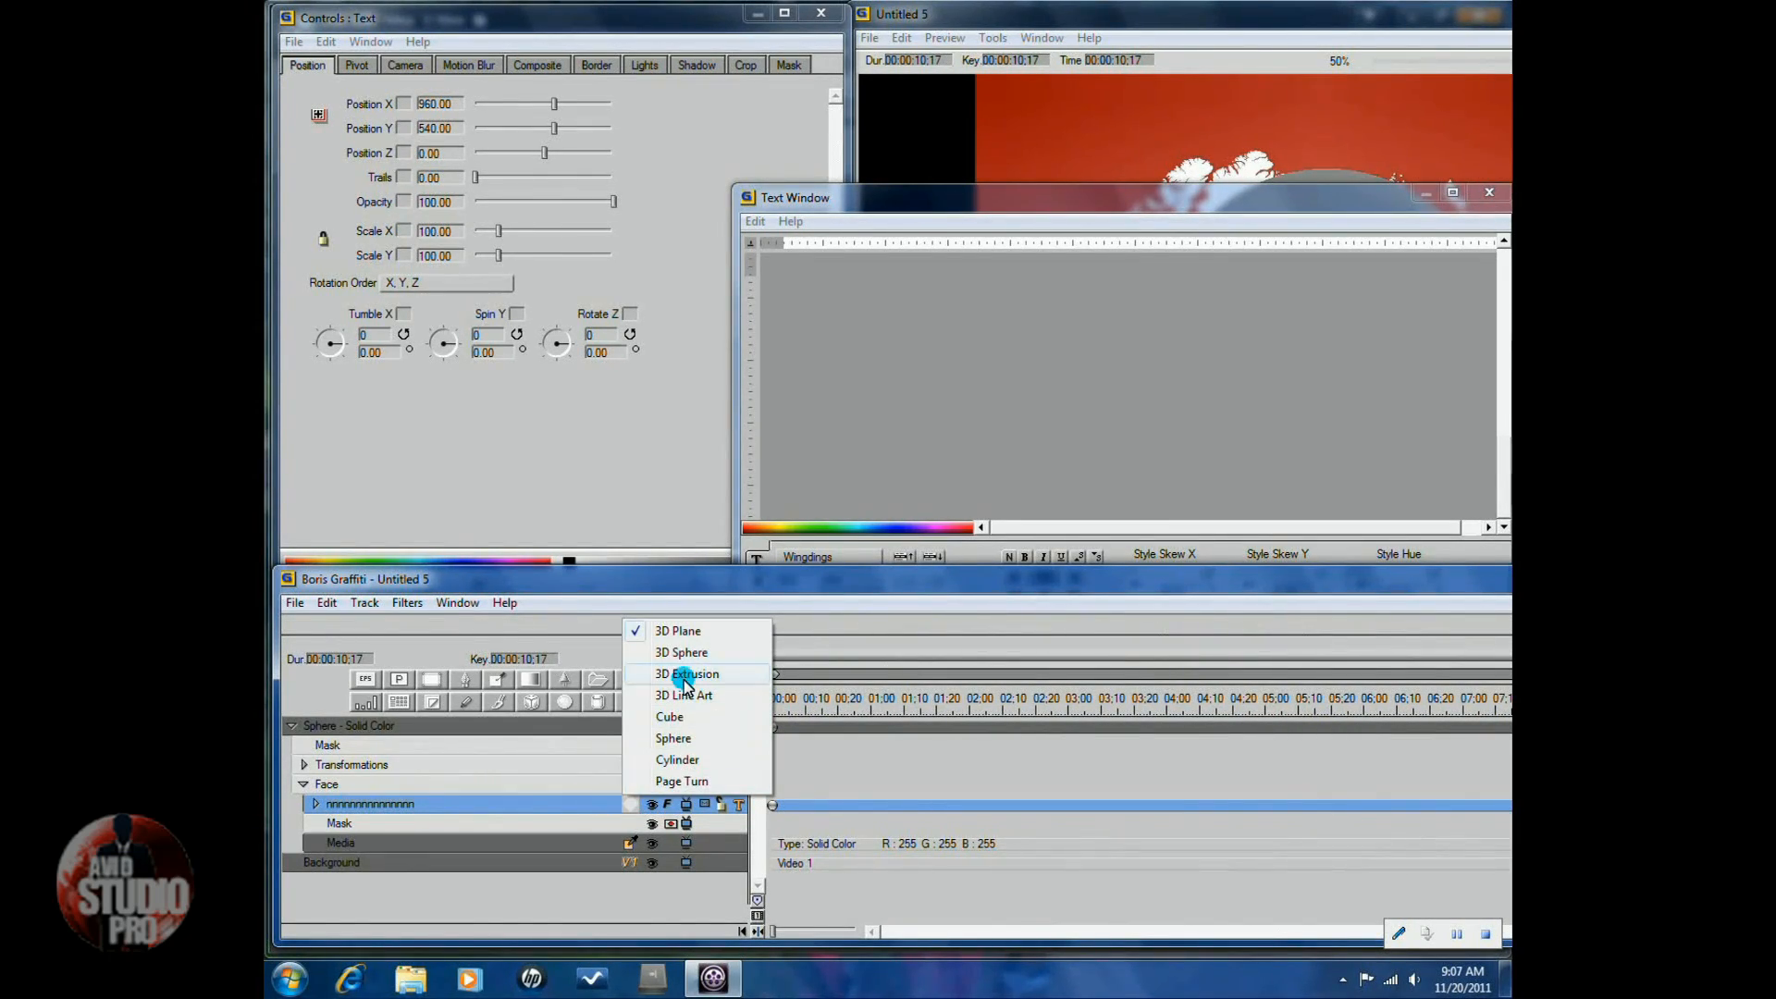
click(686, 681)
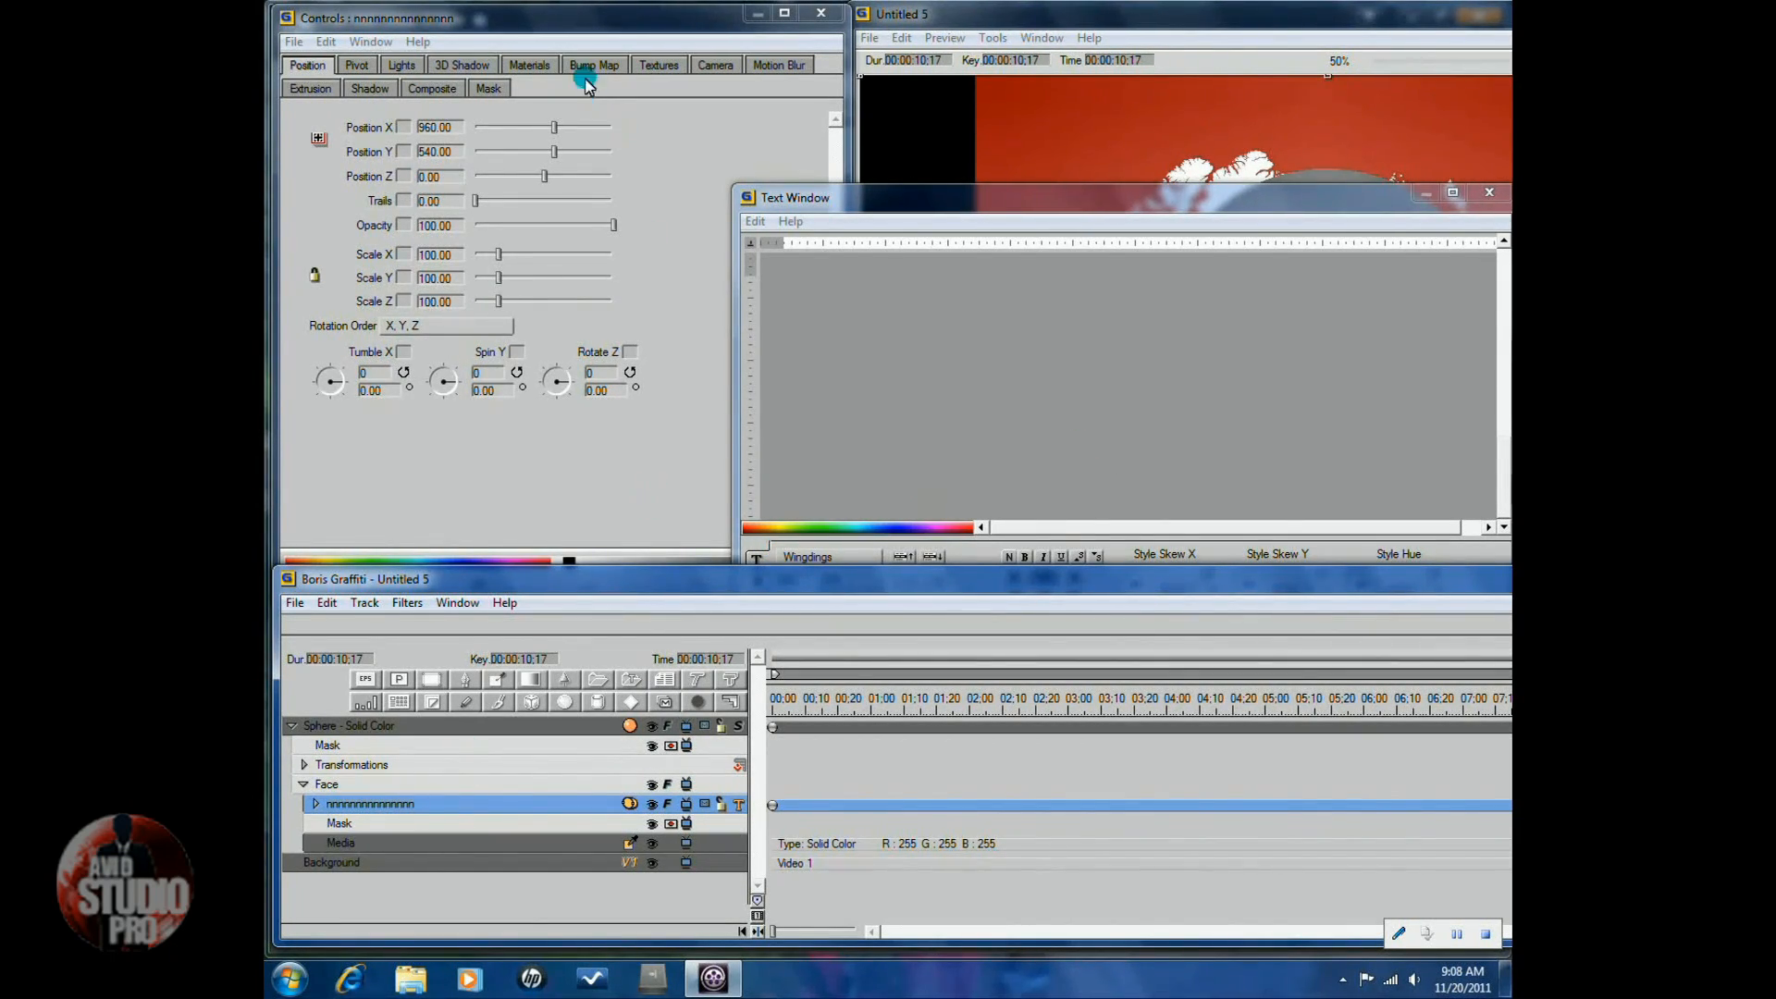
click(658, 65)
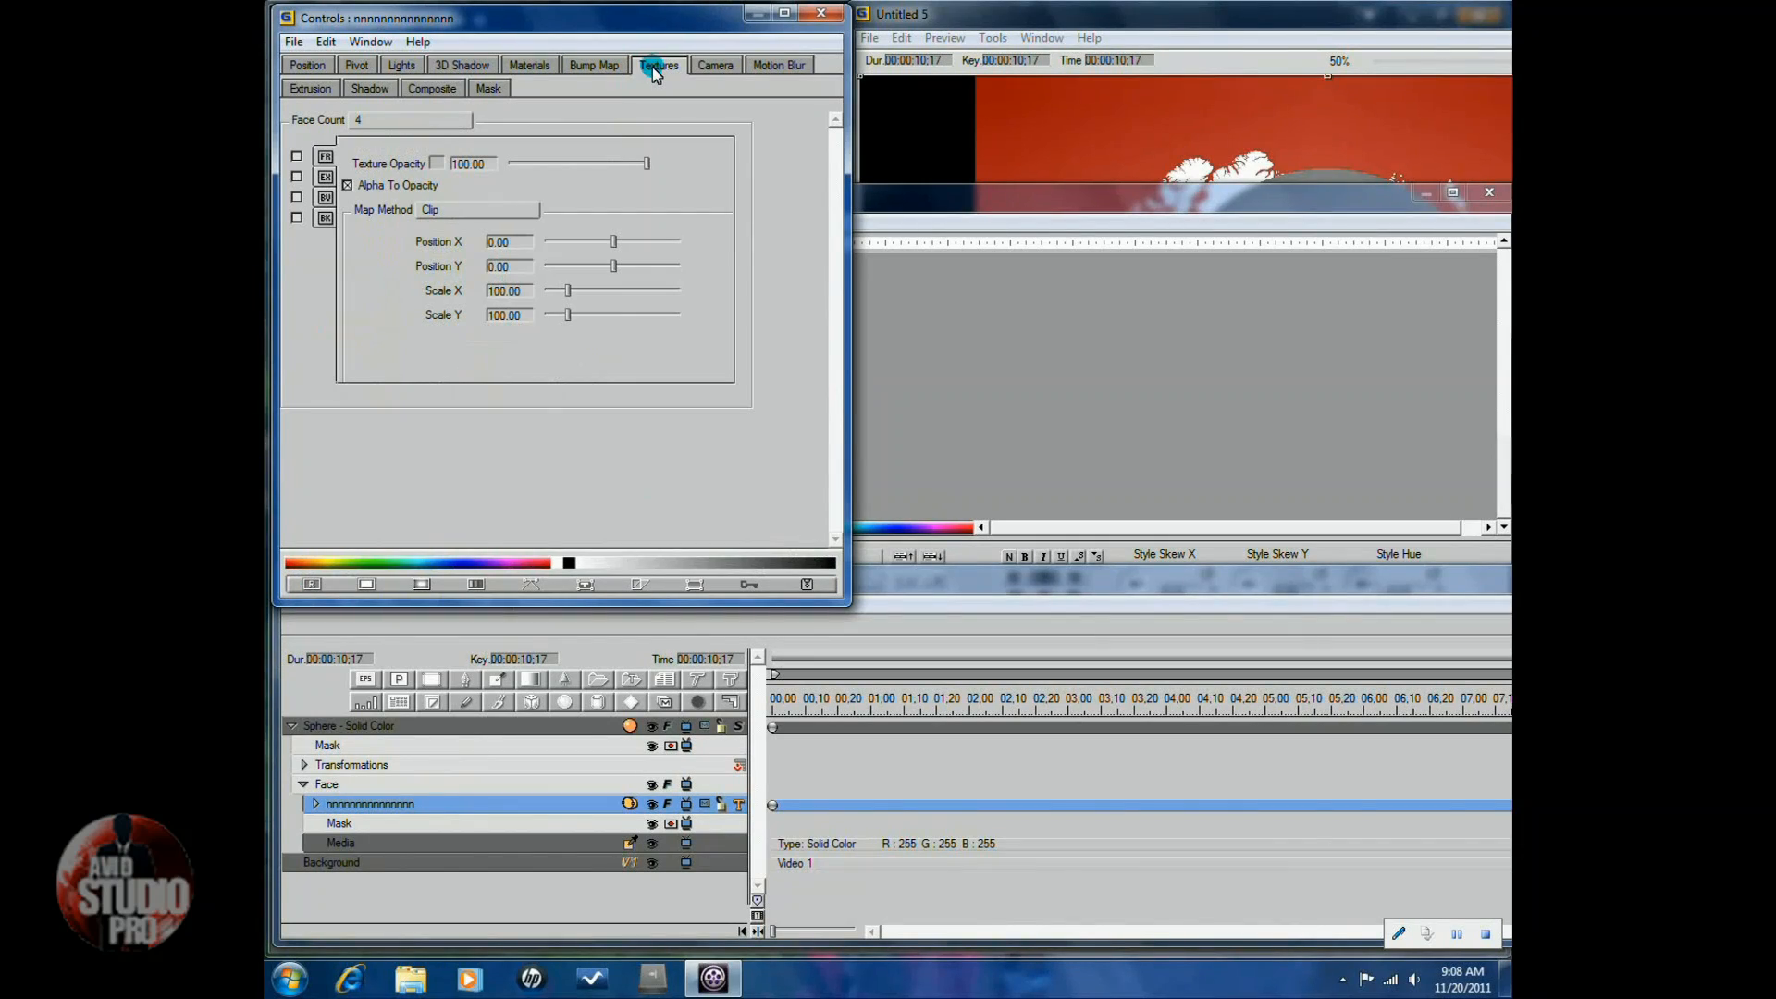
click(296, 157)
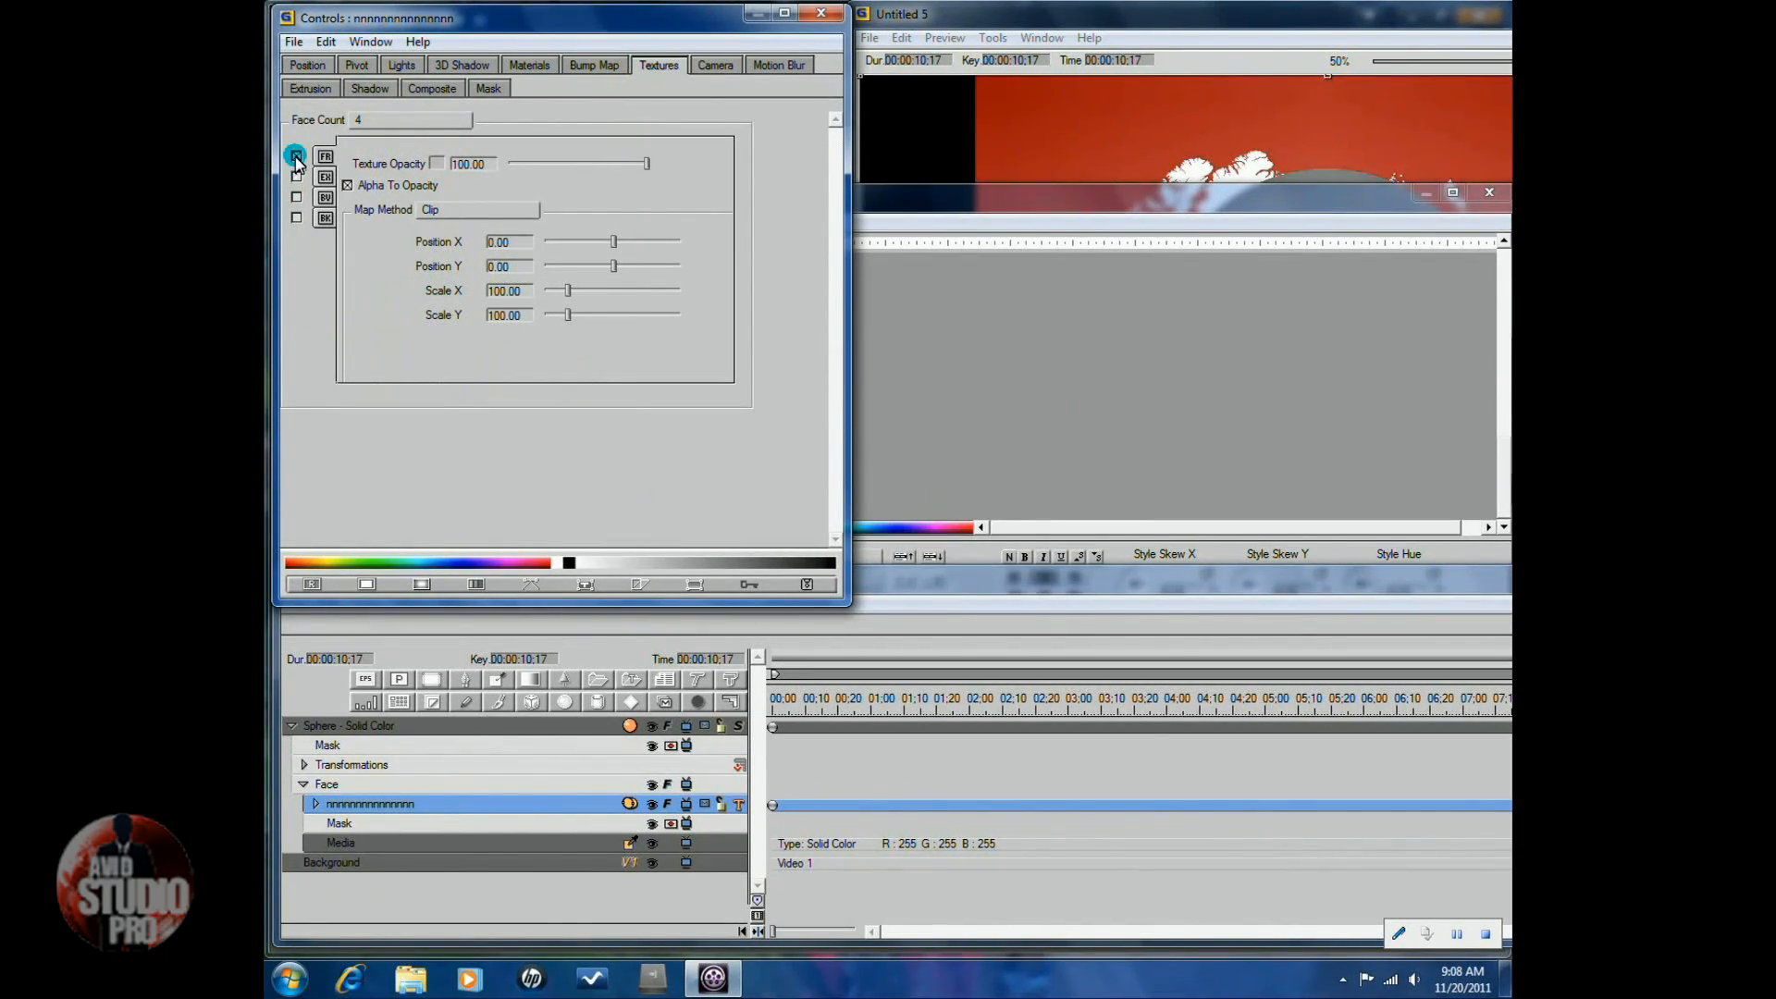
click(392, 338)
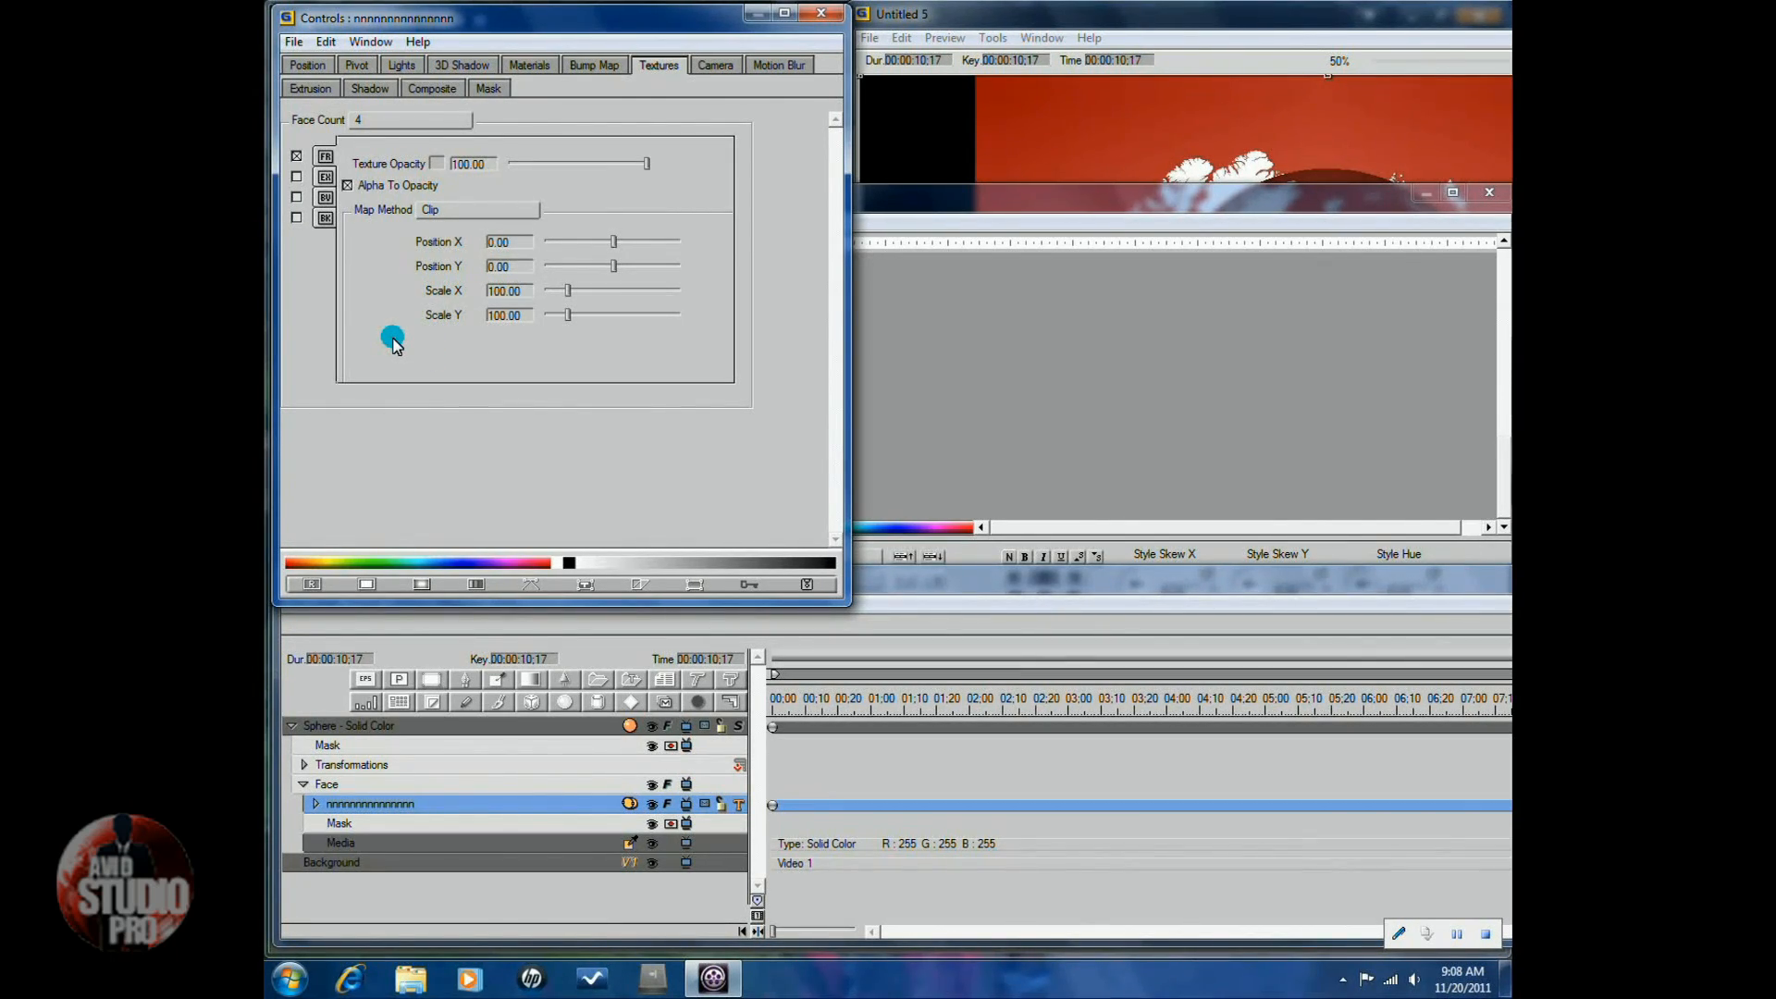
Set the Background track's key to Straight Alpha with Invert Alpha on, and bring the composite window forward.
click(408, 861)
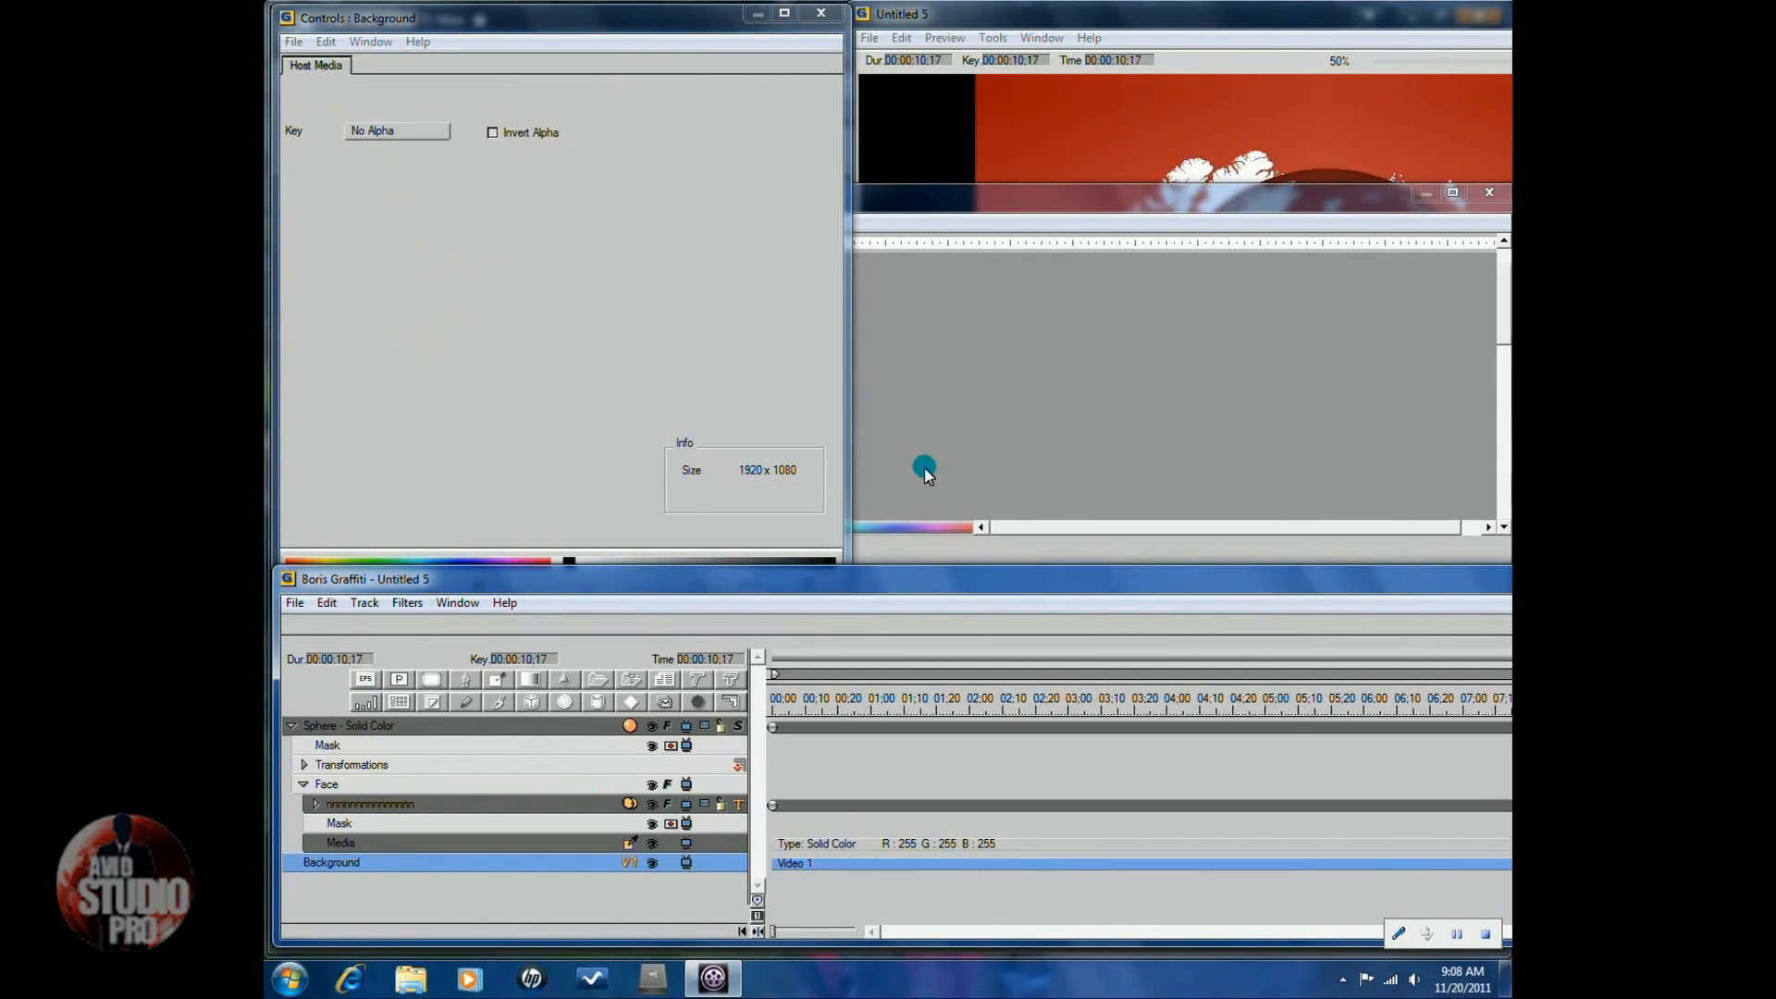
click(406, 133)
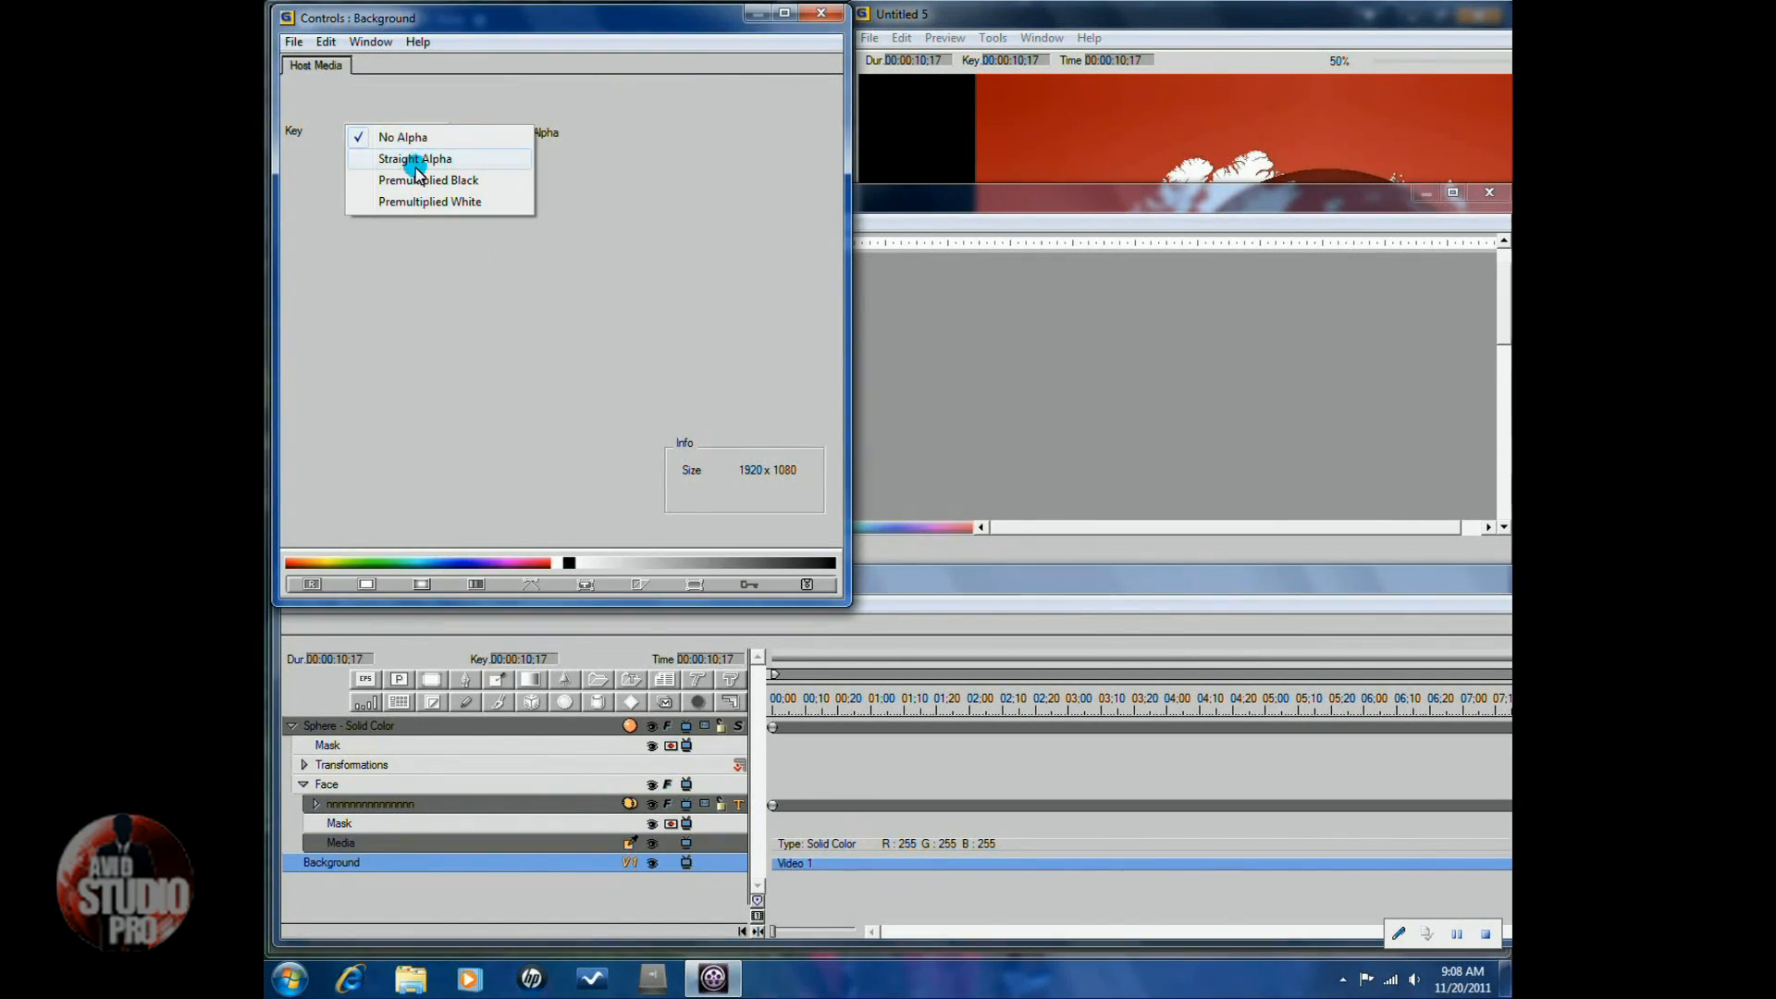
click(417, 161)
click(488, 134)
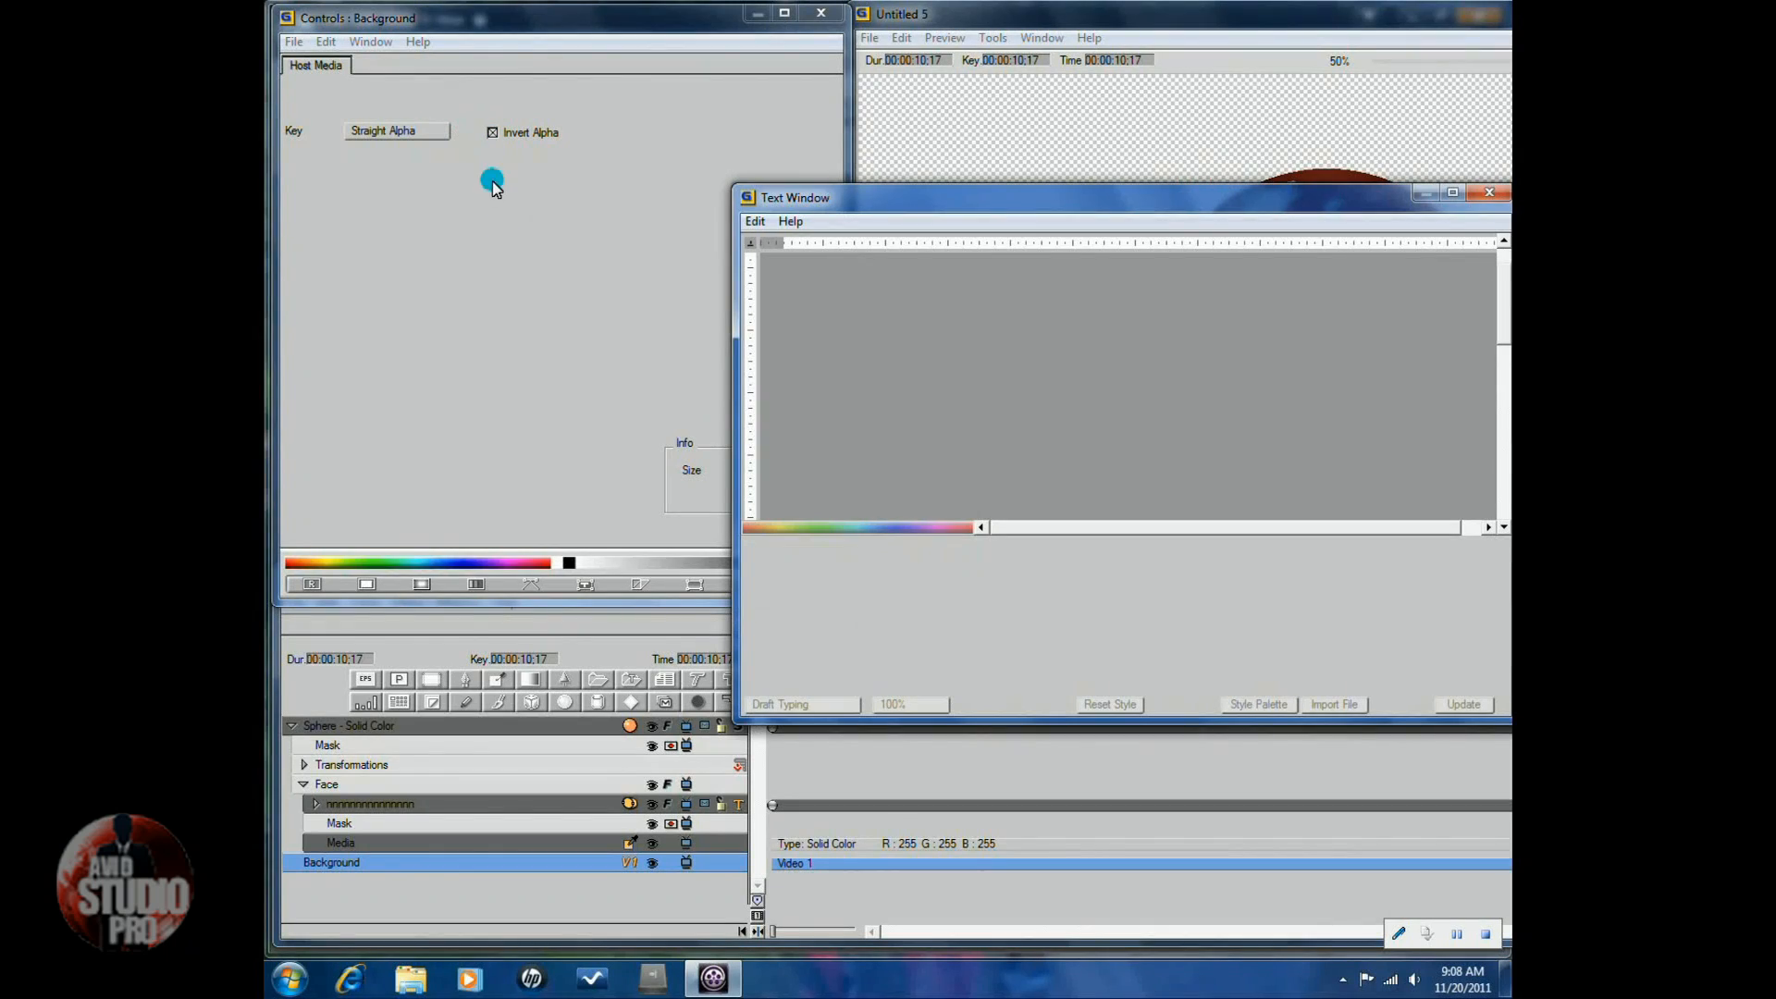
click(1226, 22)
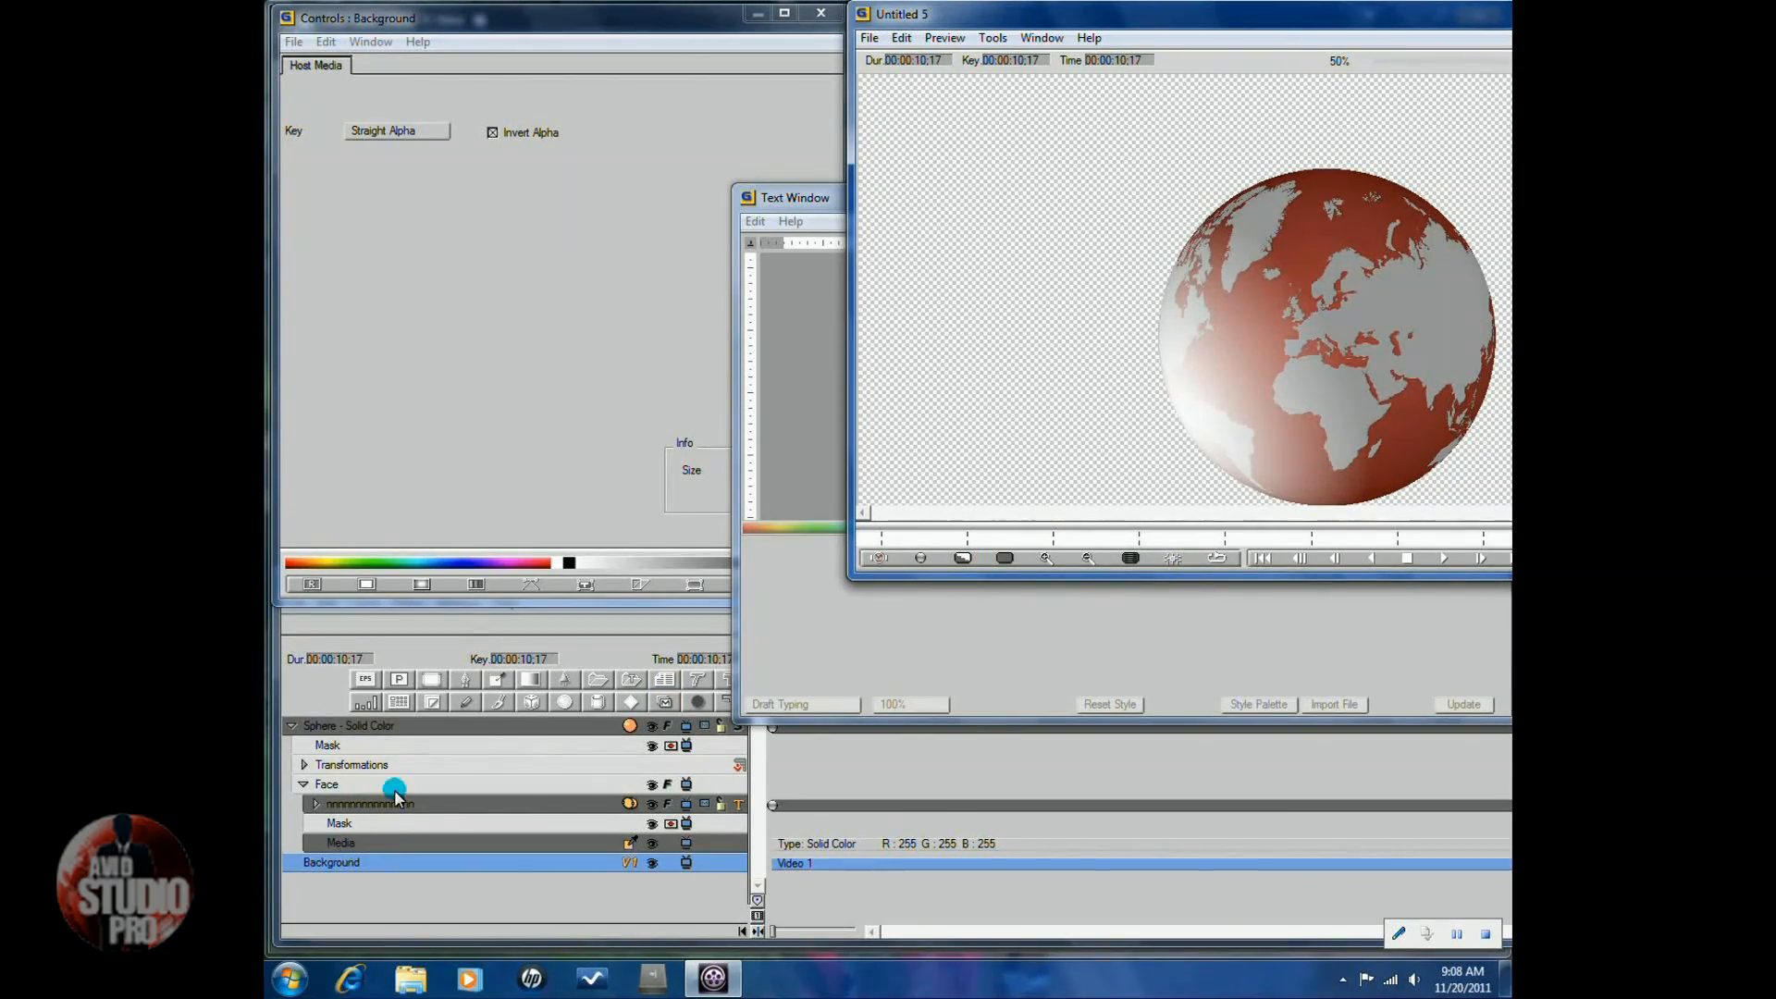
At the sphere's first keyframe, set Spin Y to Linear interpolation with 1 full rotation.
click(386, 727)
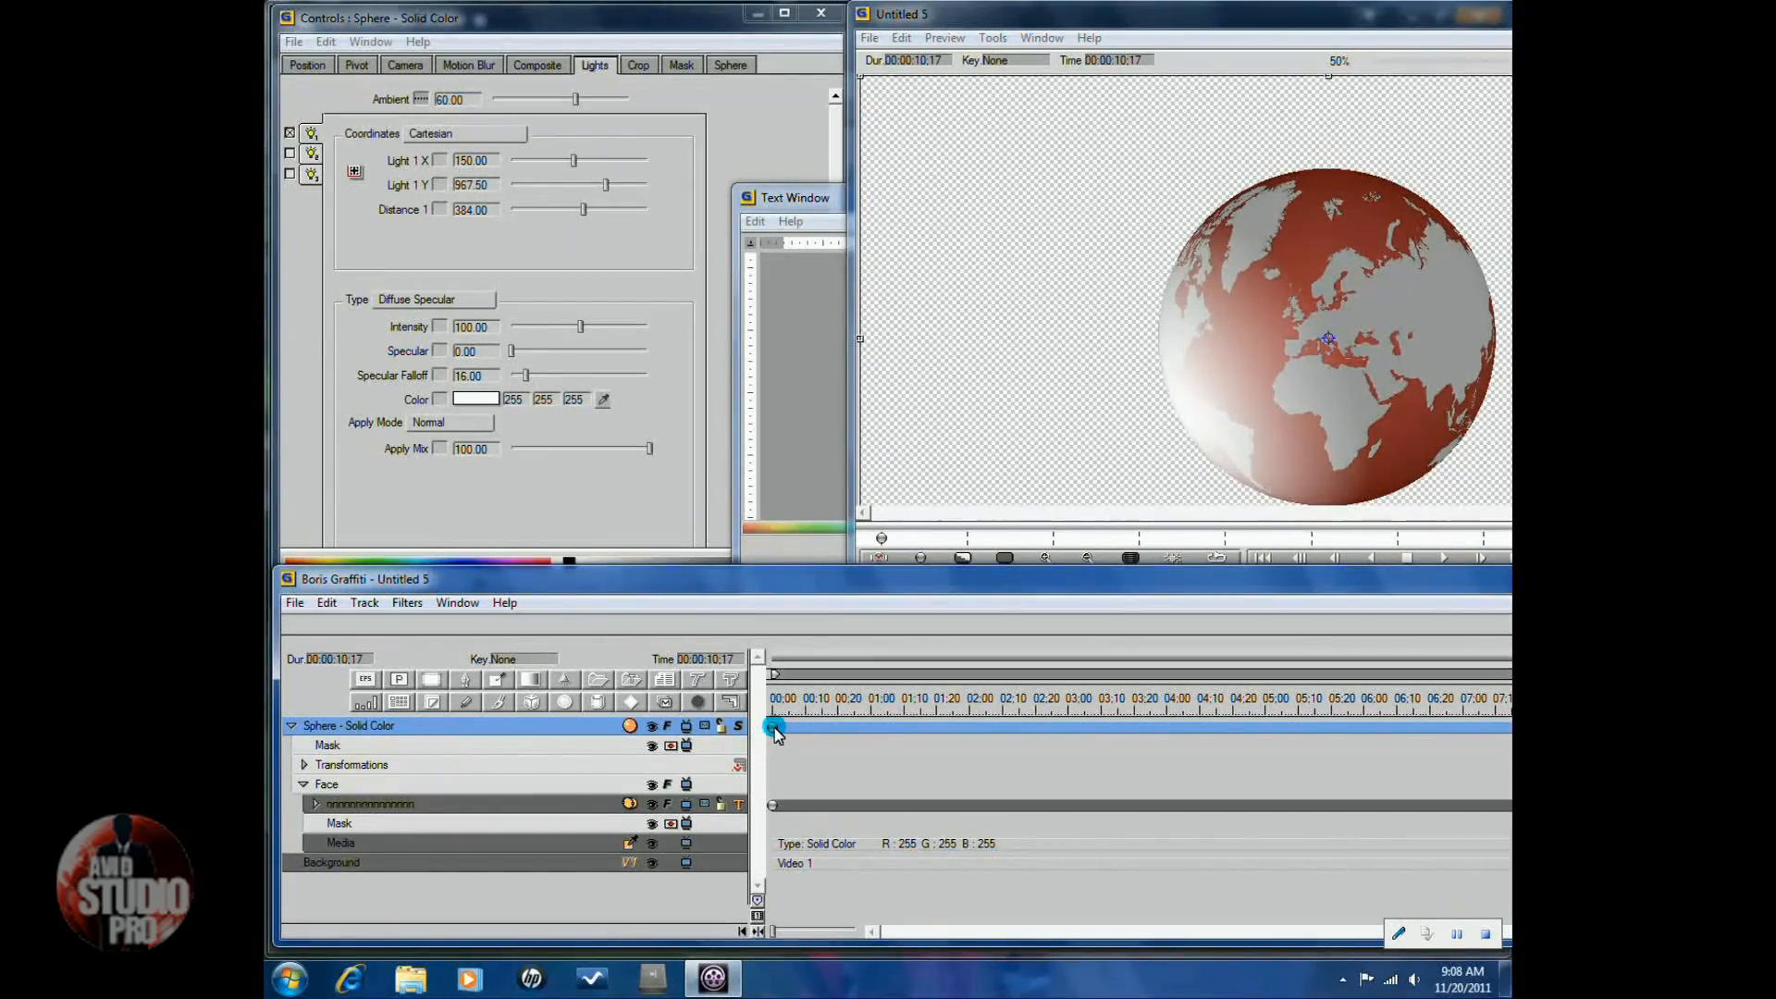
click(774, 728)
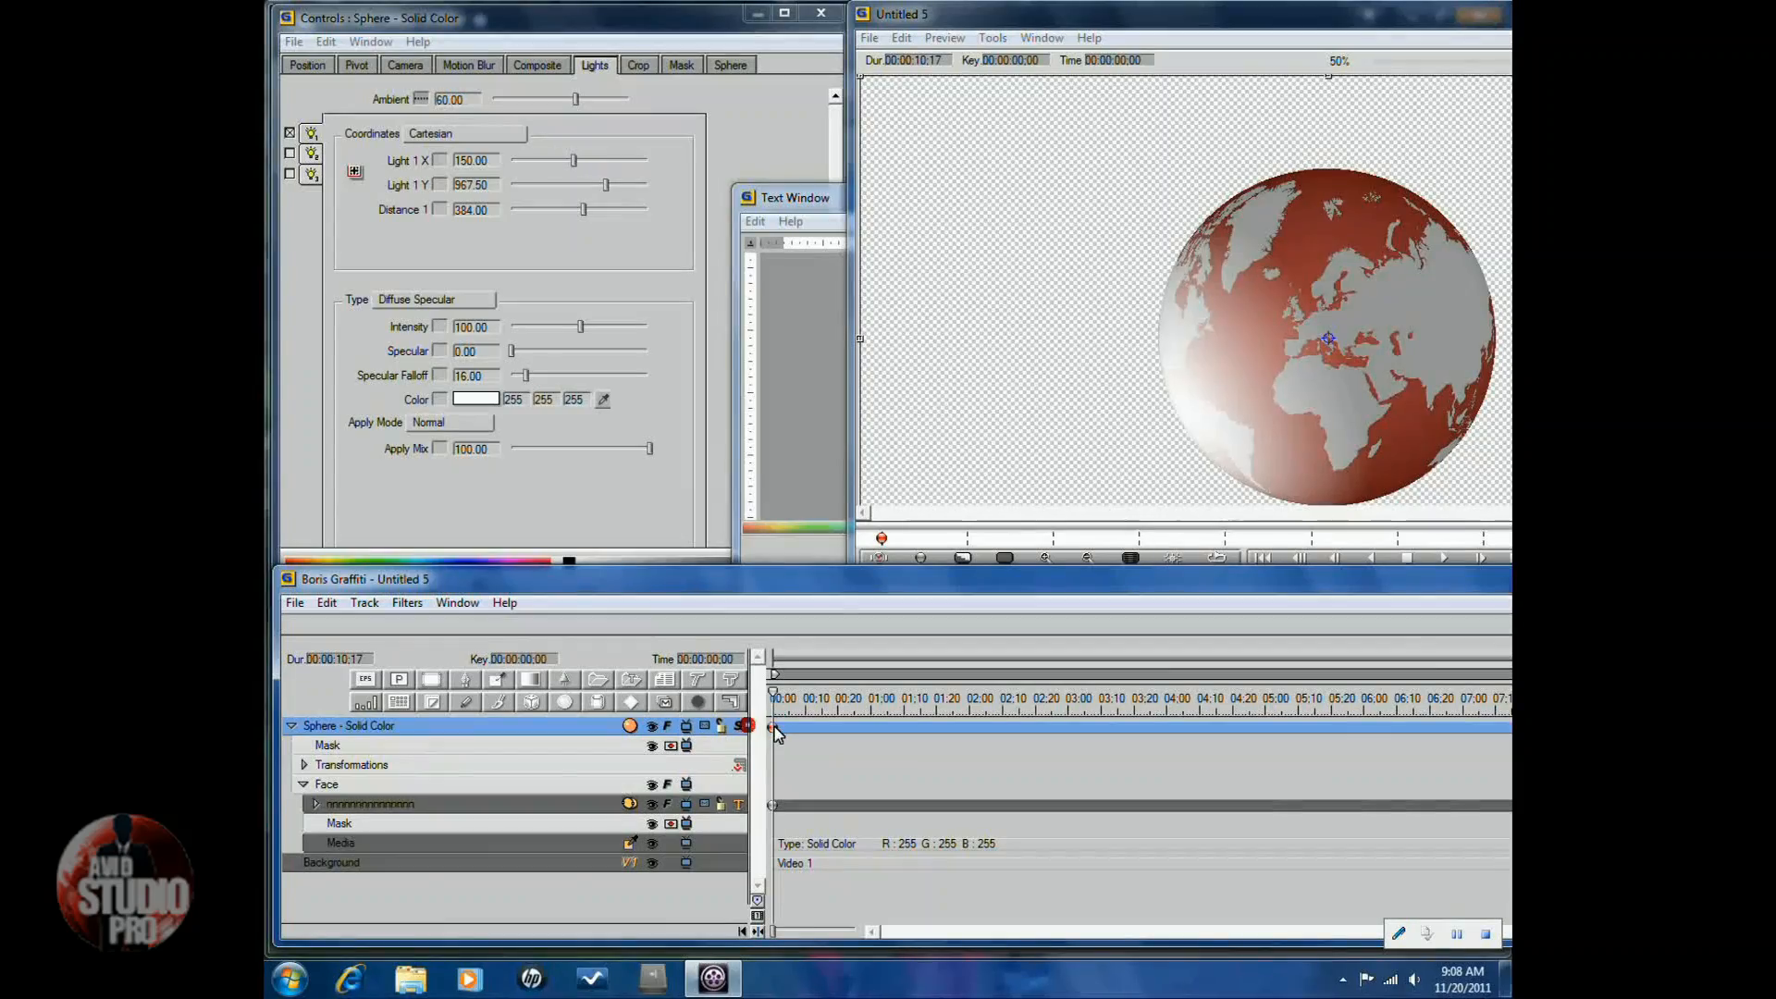
click(305, 66)
click(515, 330)
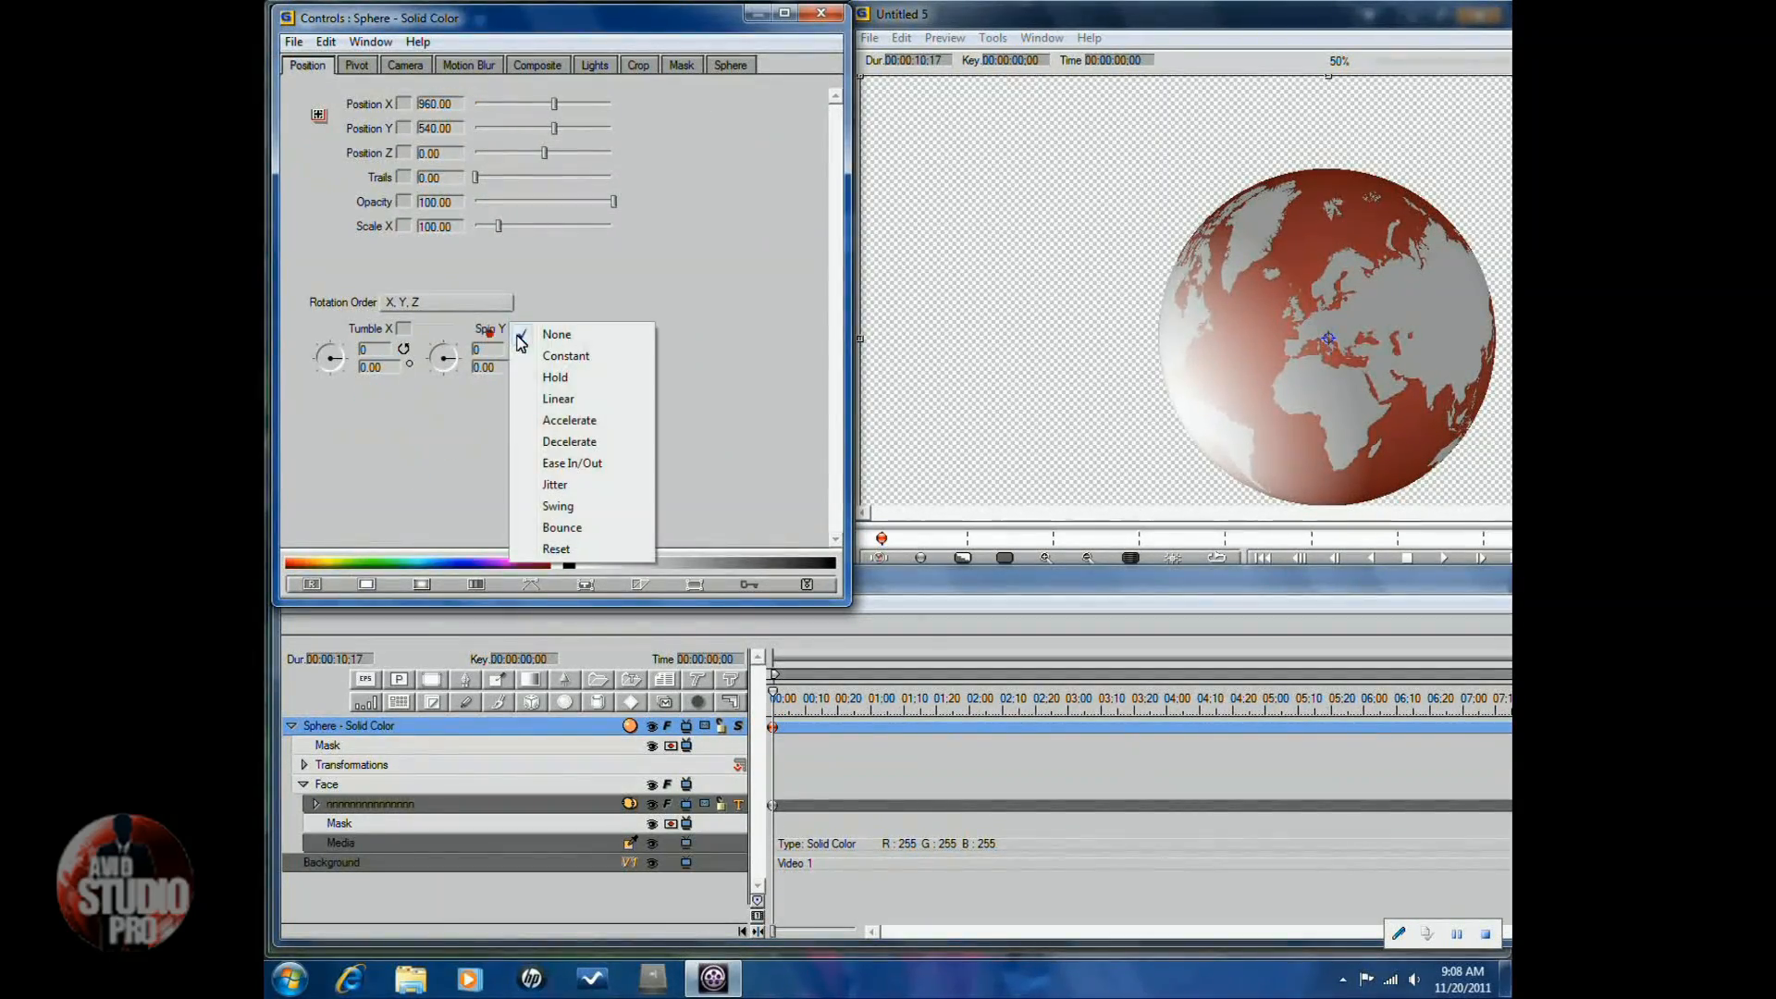
click(573, 403)
click(489, 352)
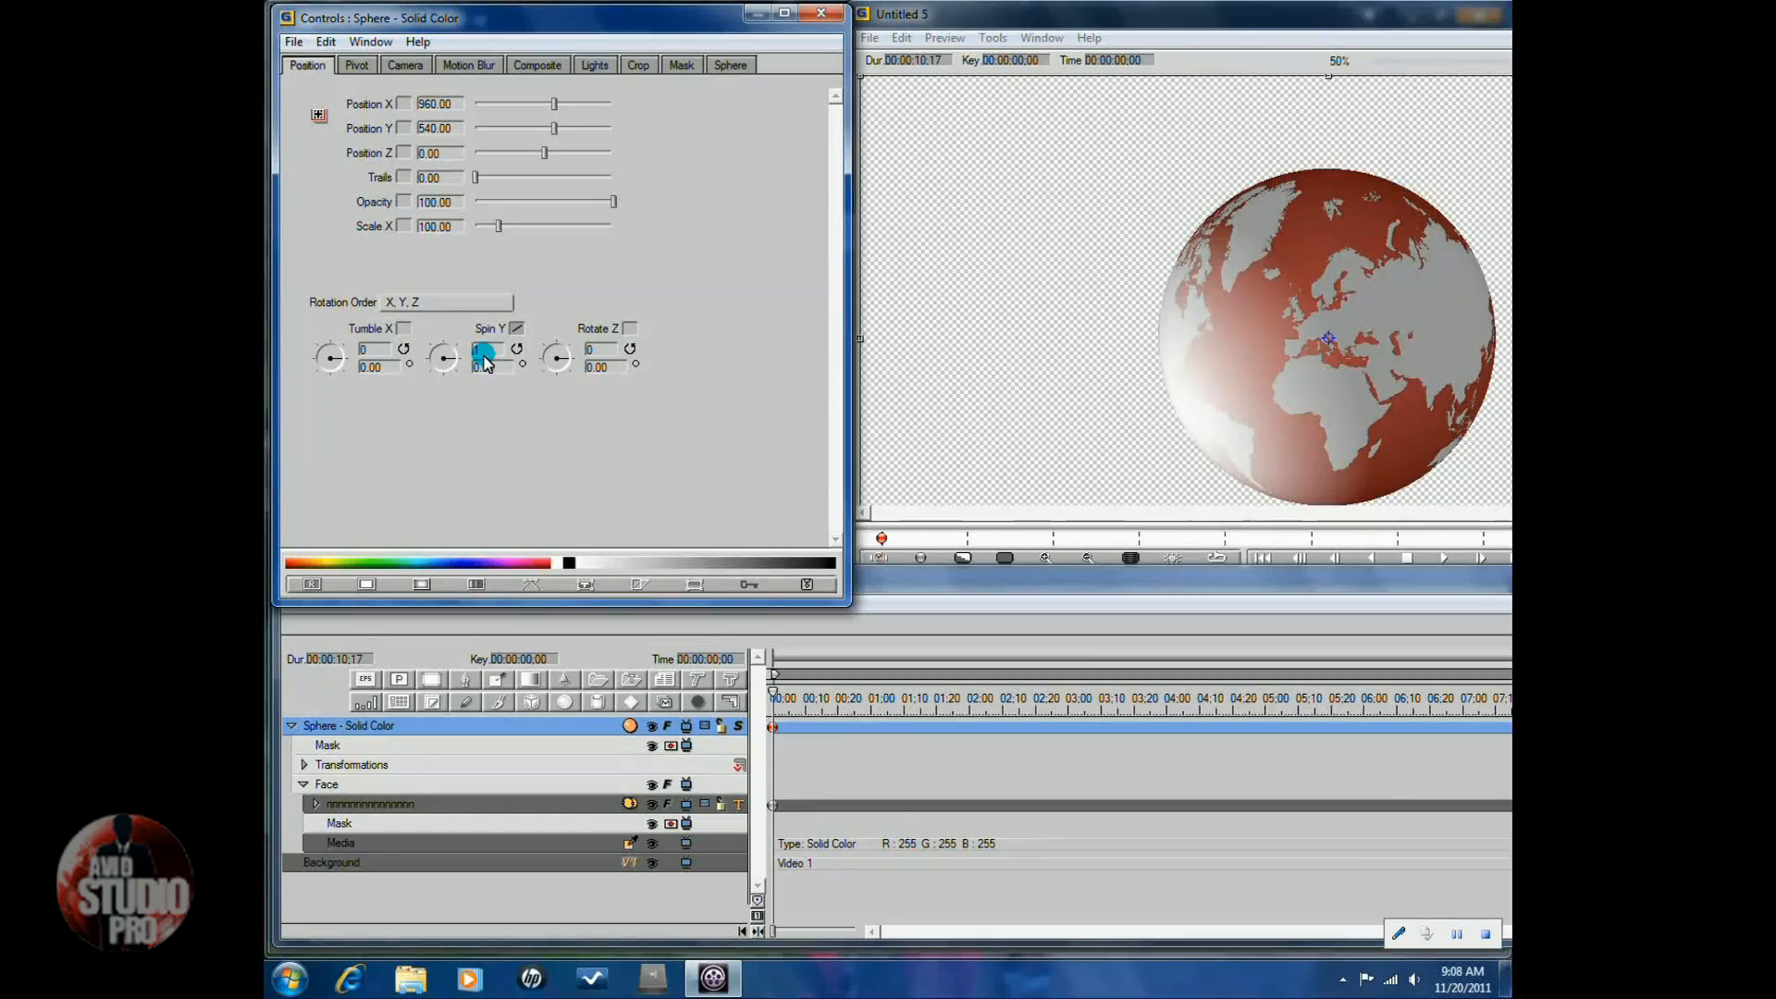
Play a short preview of the globe's rotation in the composite window and stop it.
click(1258, 37)
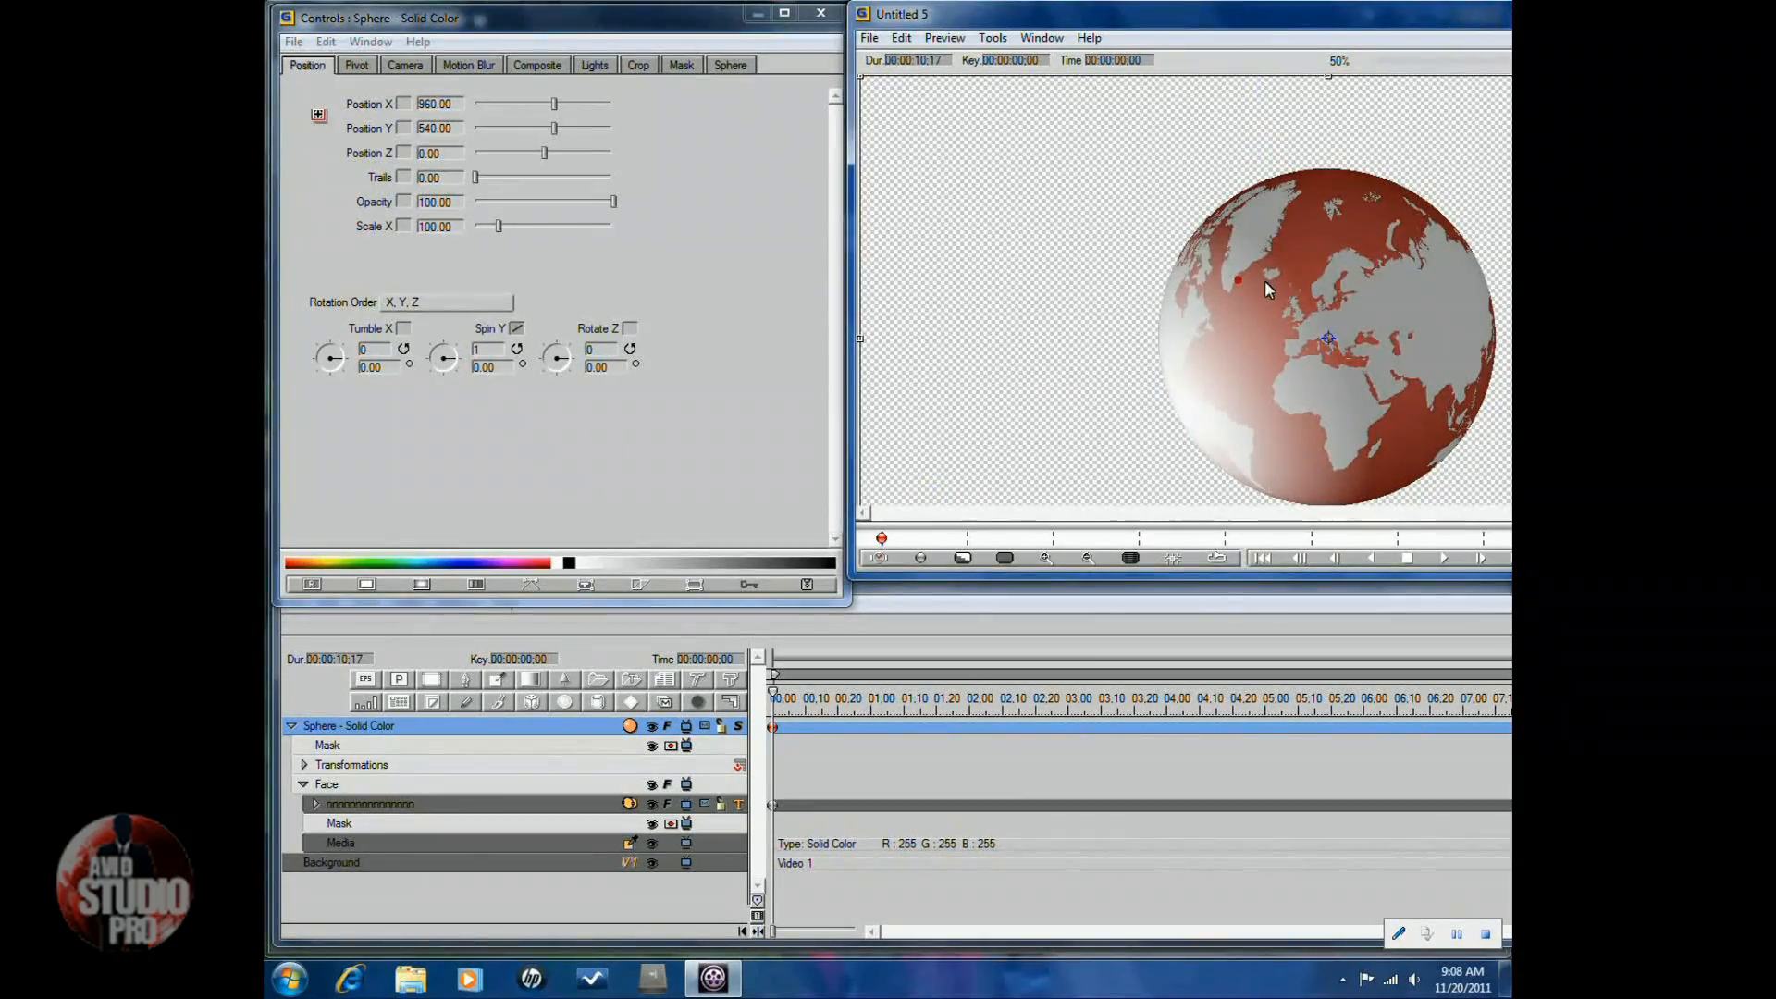
click(1440, 560)
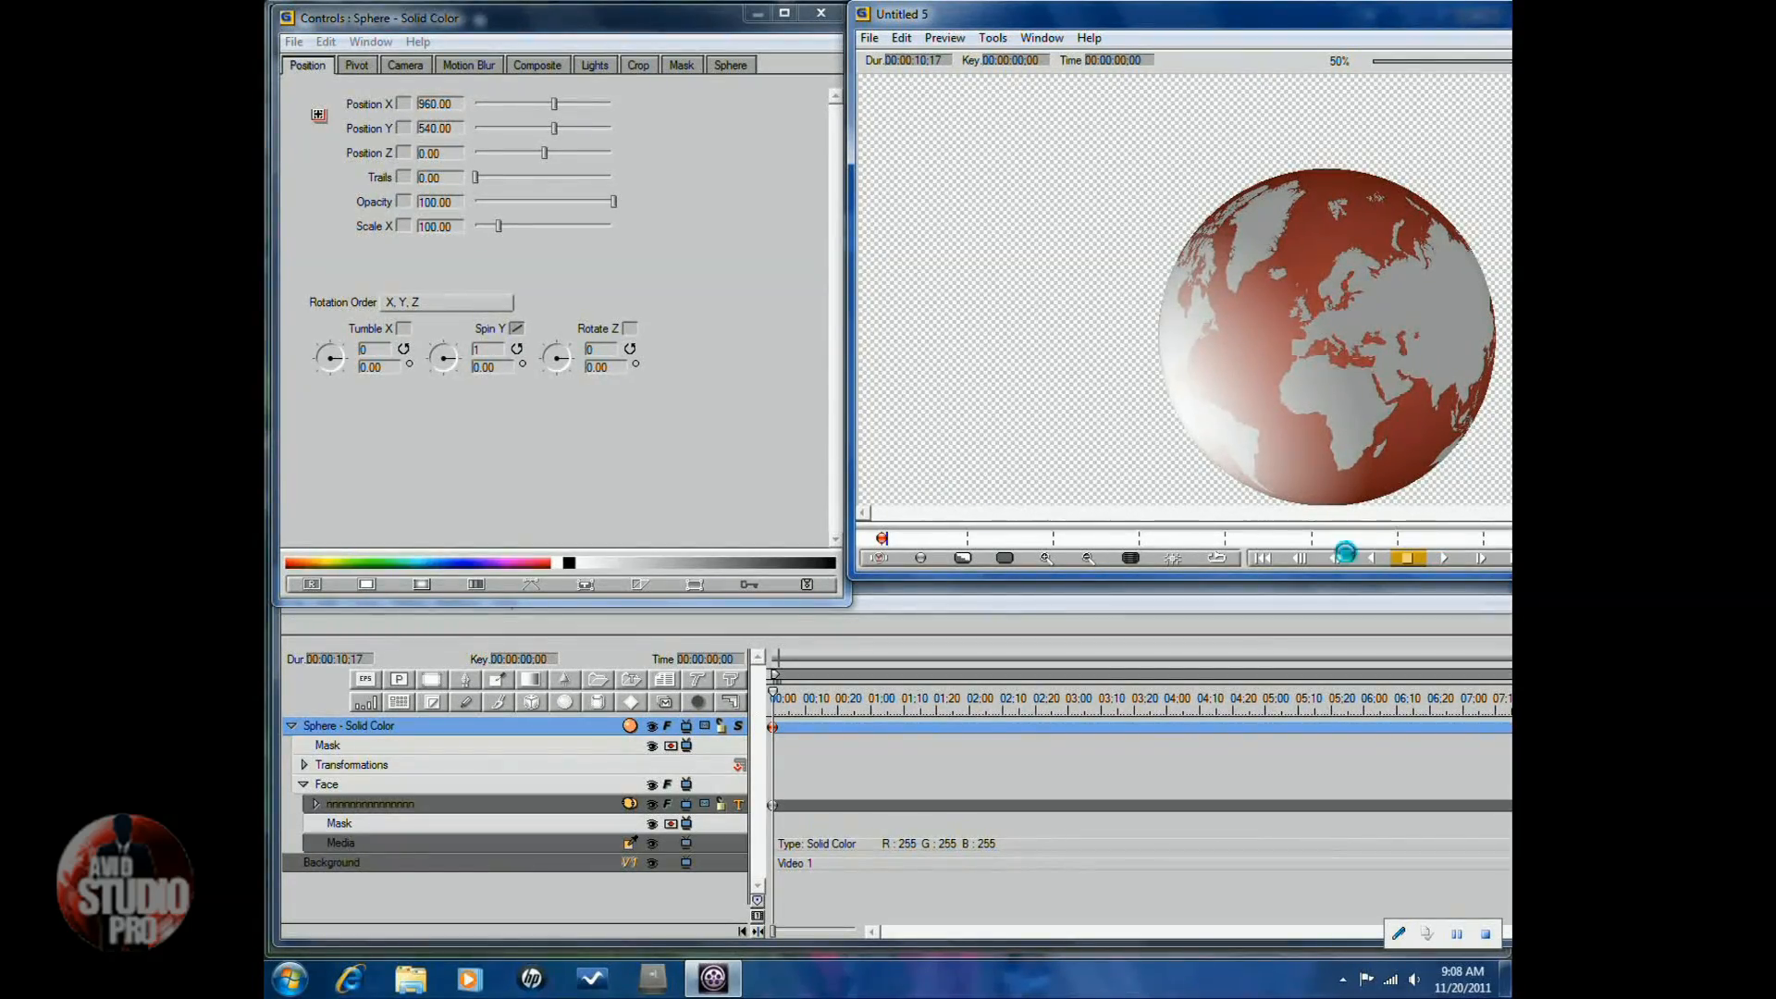
key(space)
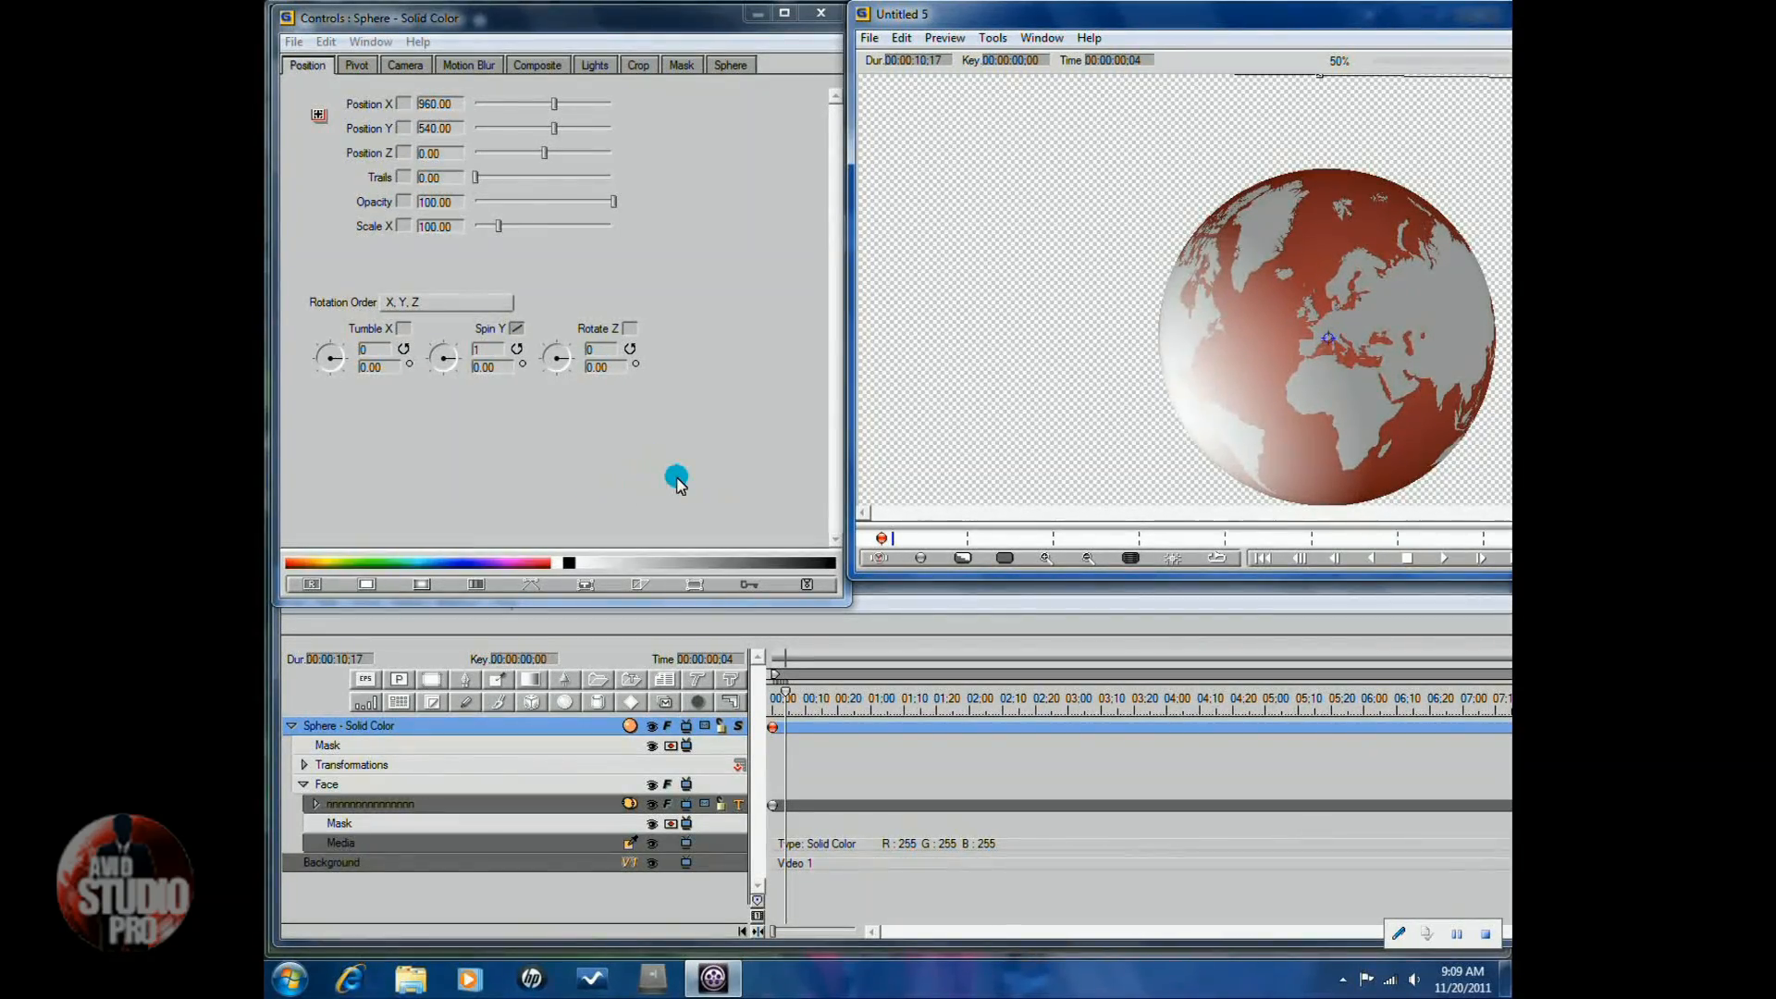
Deselect the sphere's tracks and add a new text page at the top level of the timeline.
click(397, 898)
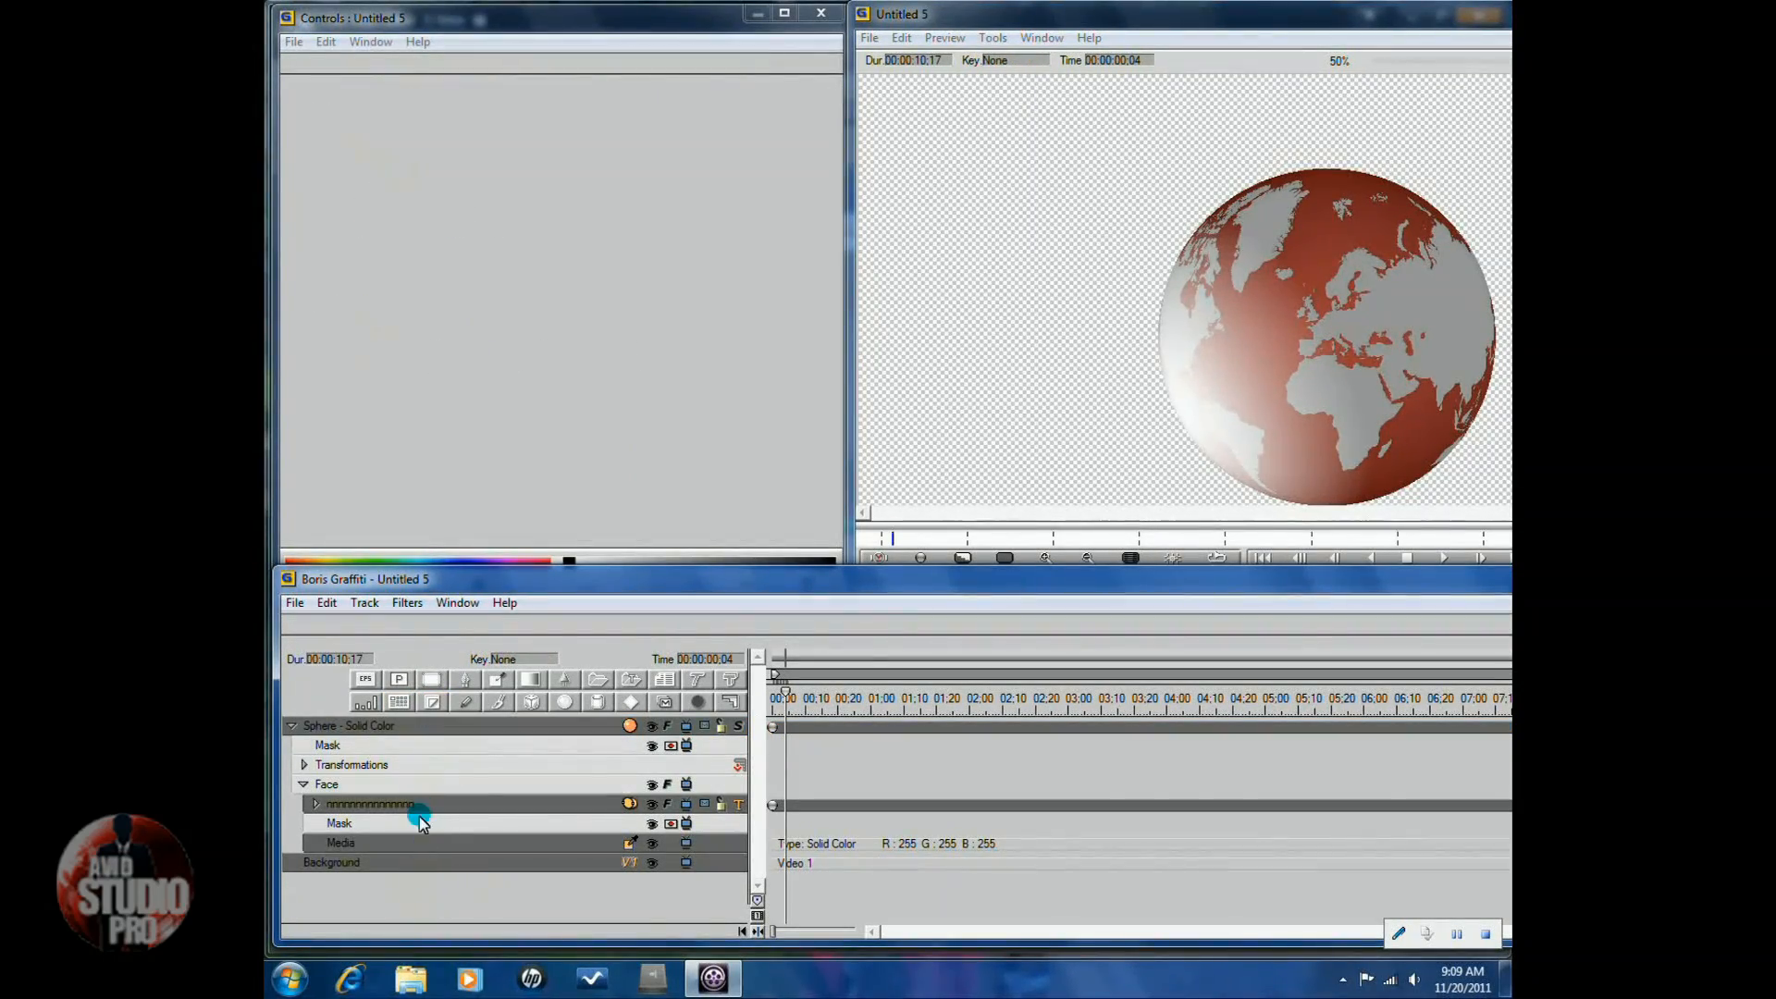
click(364, 602)
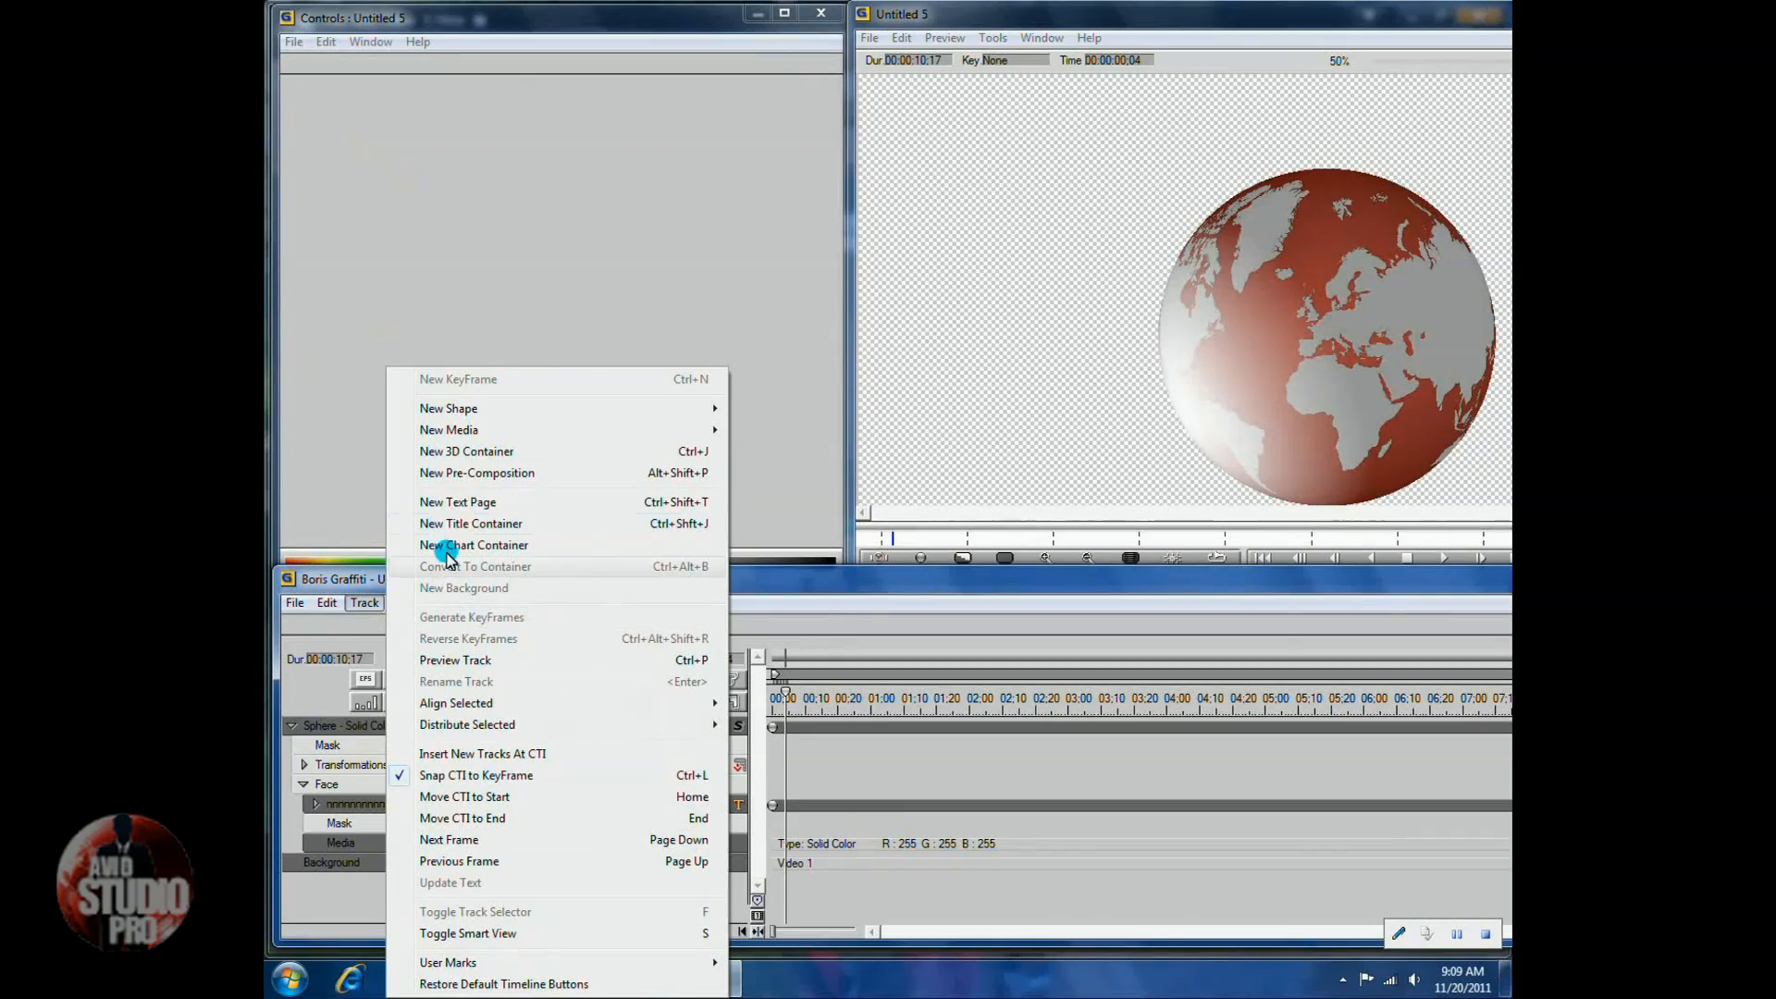
click(482, 502)
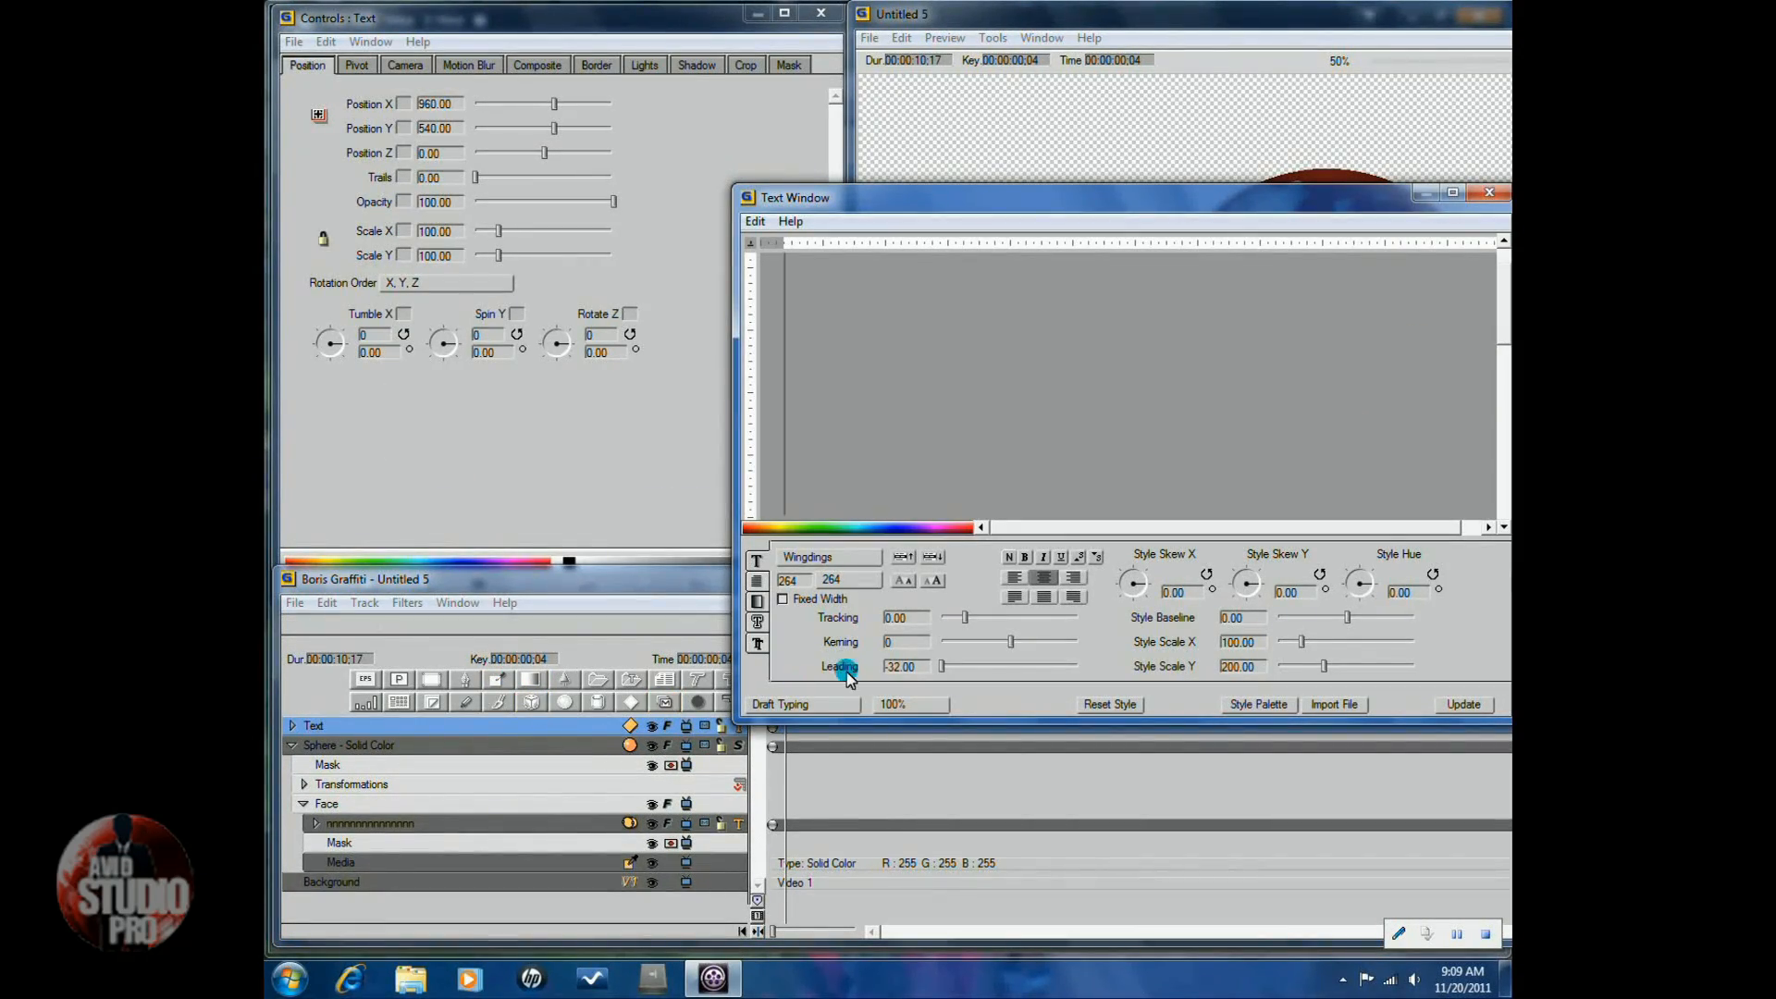
Set the text font to Impact and its size to 24.
click(828, 560)
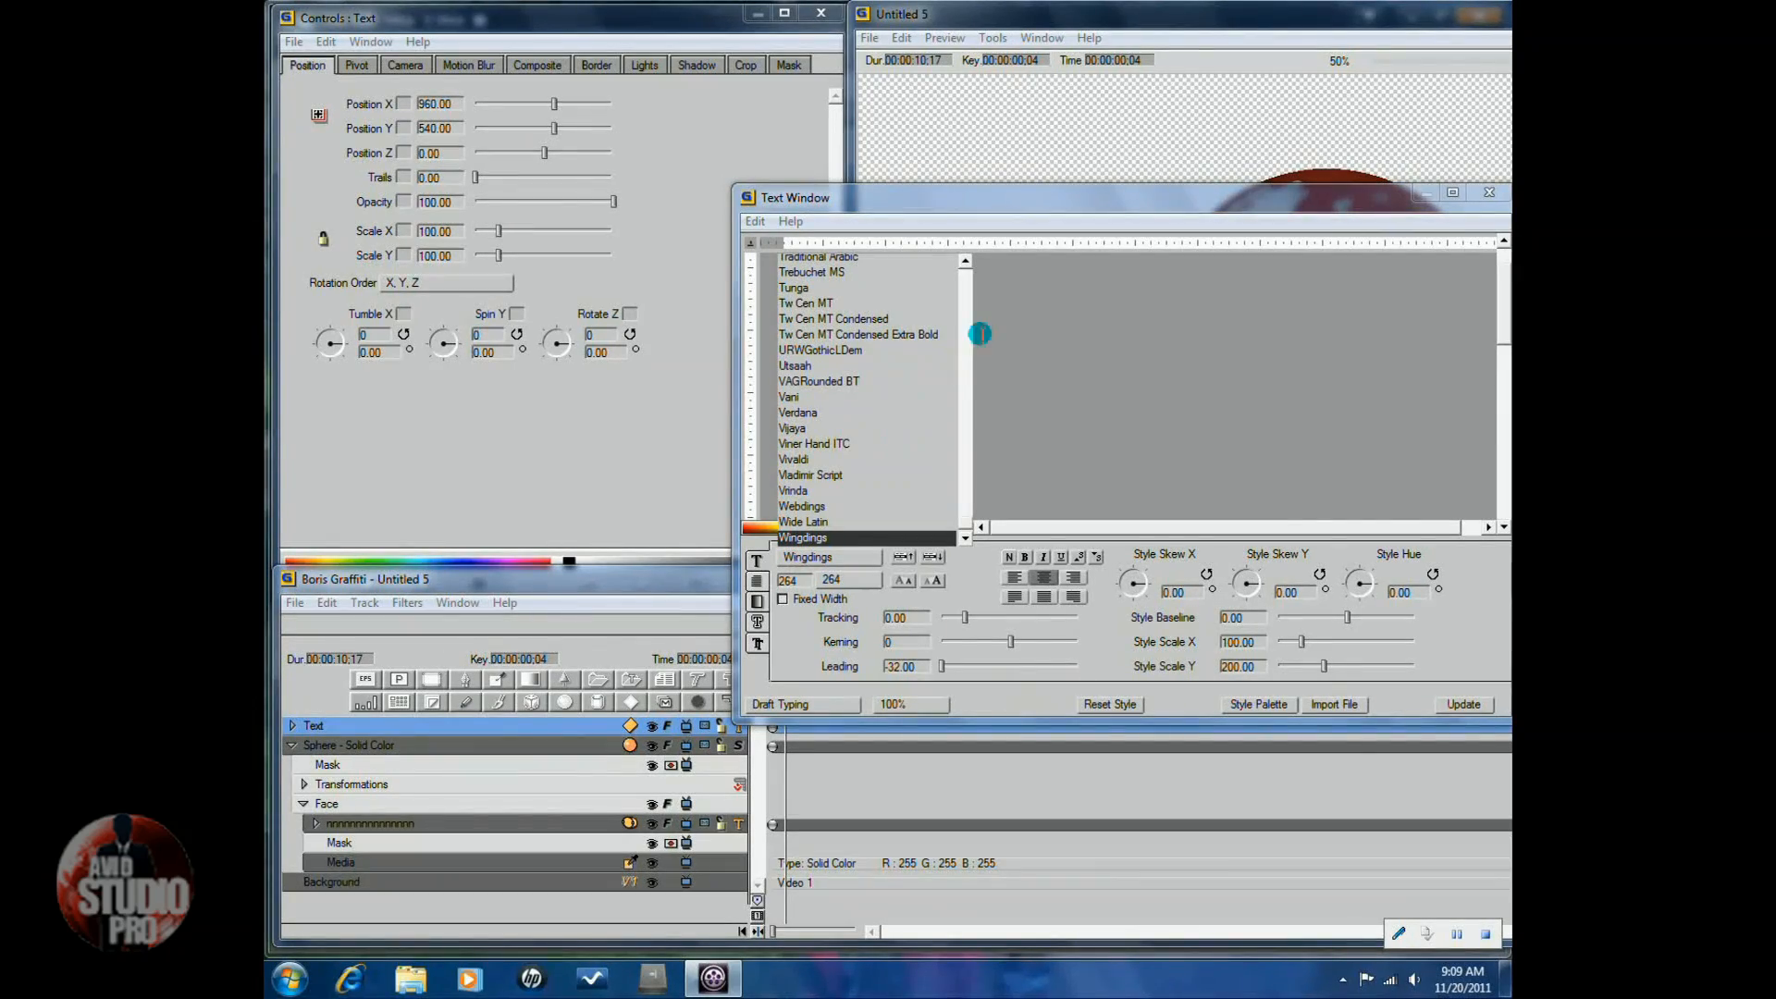
click(963, 313)
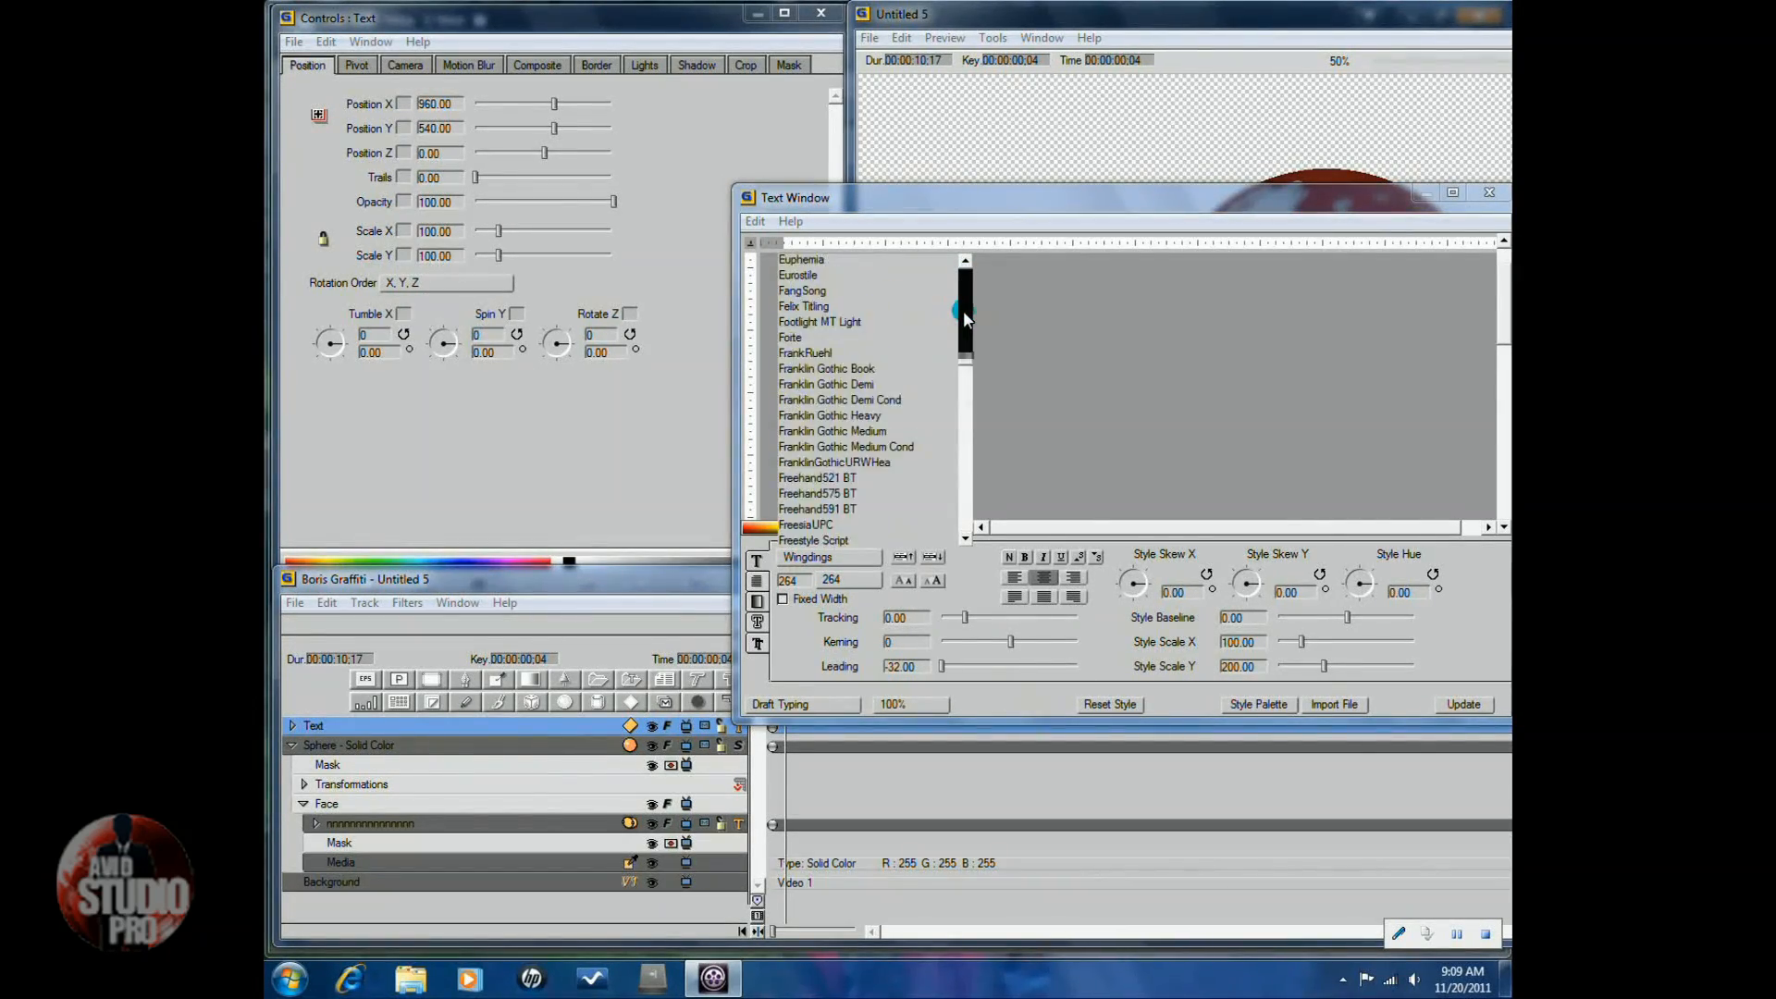
click(966, 419)
click(963, 416)
click(966, 423)
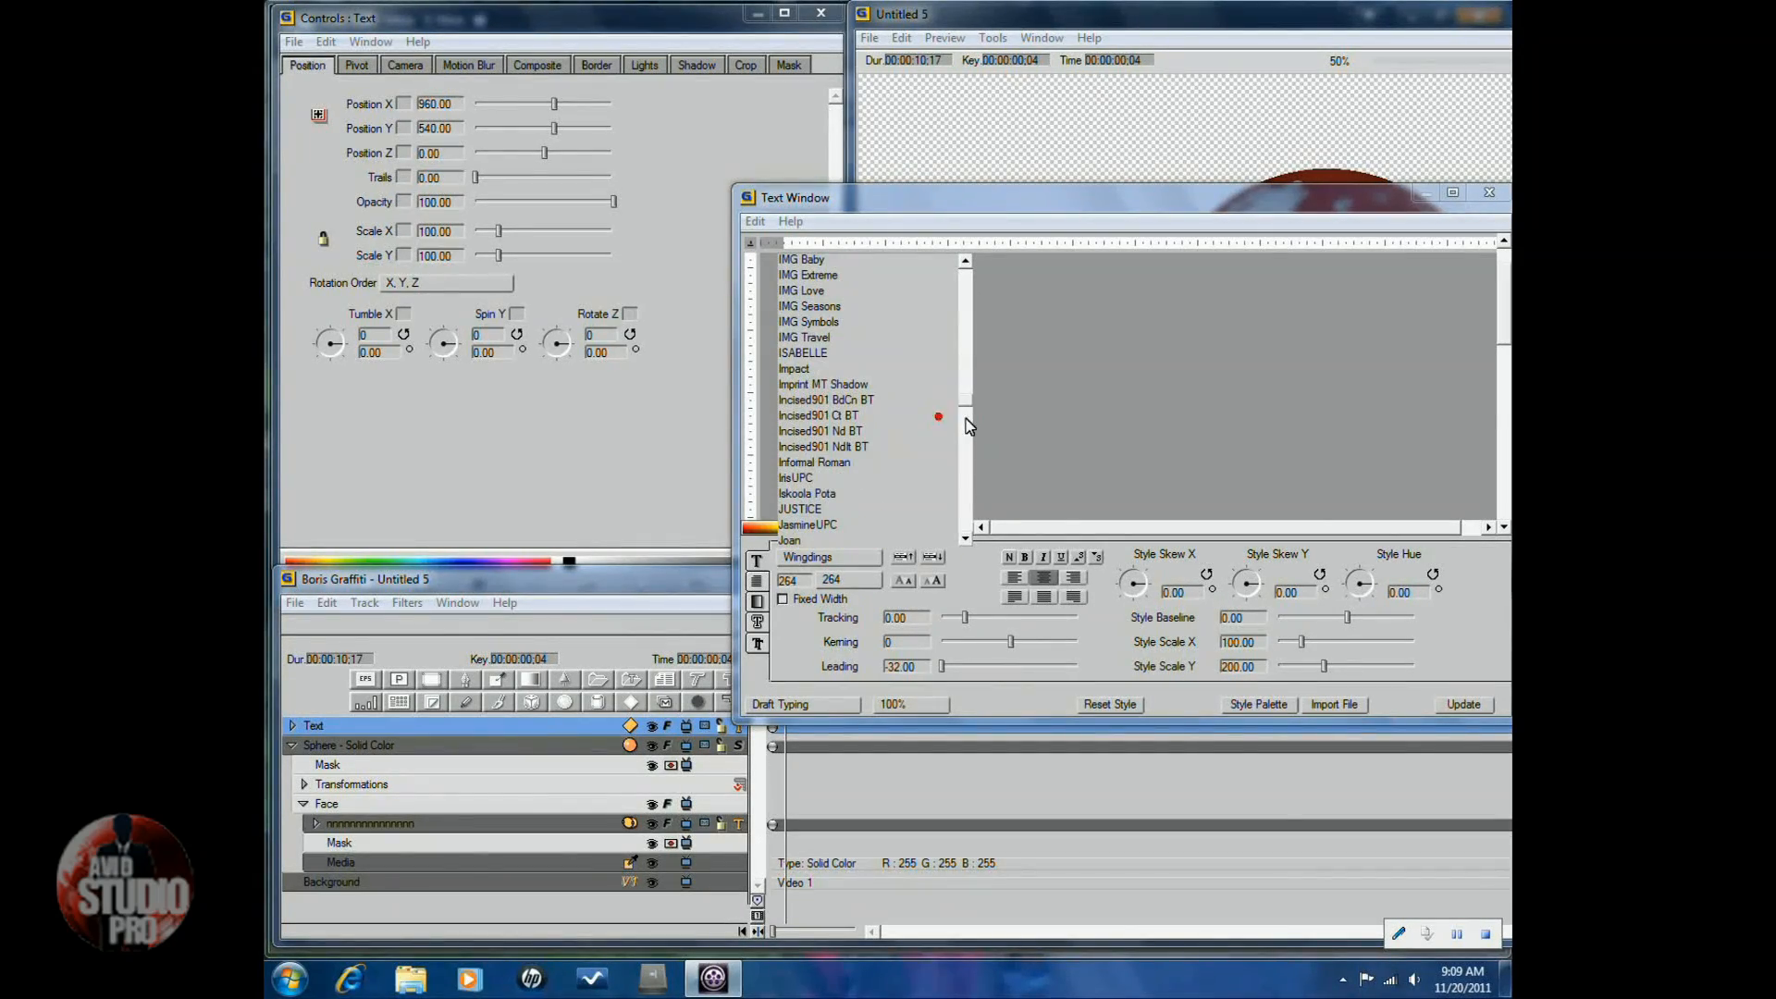
click(966, 265)
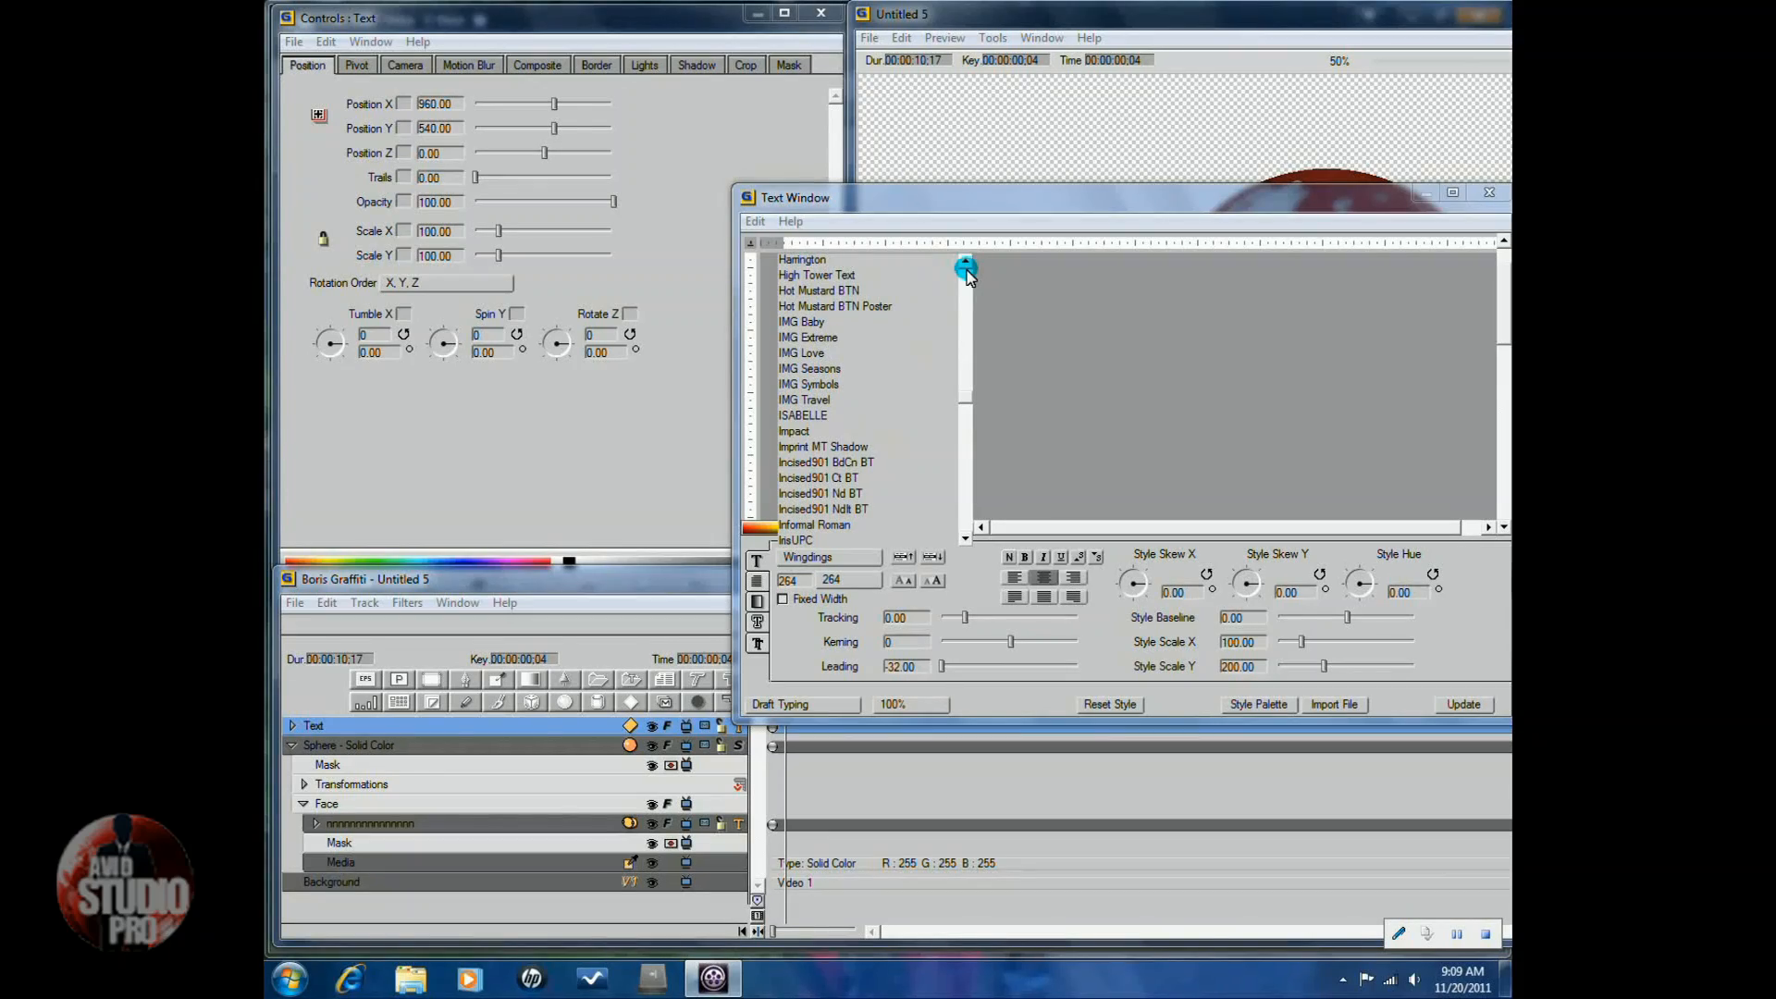
click(786, 432)
click(837, 583)
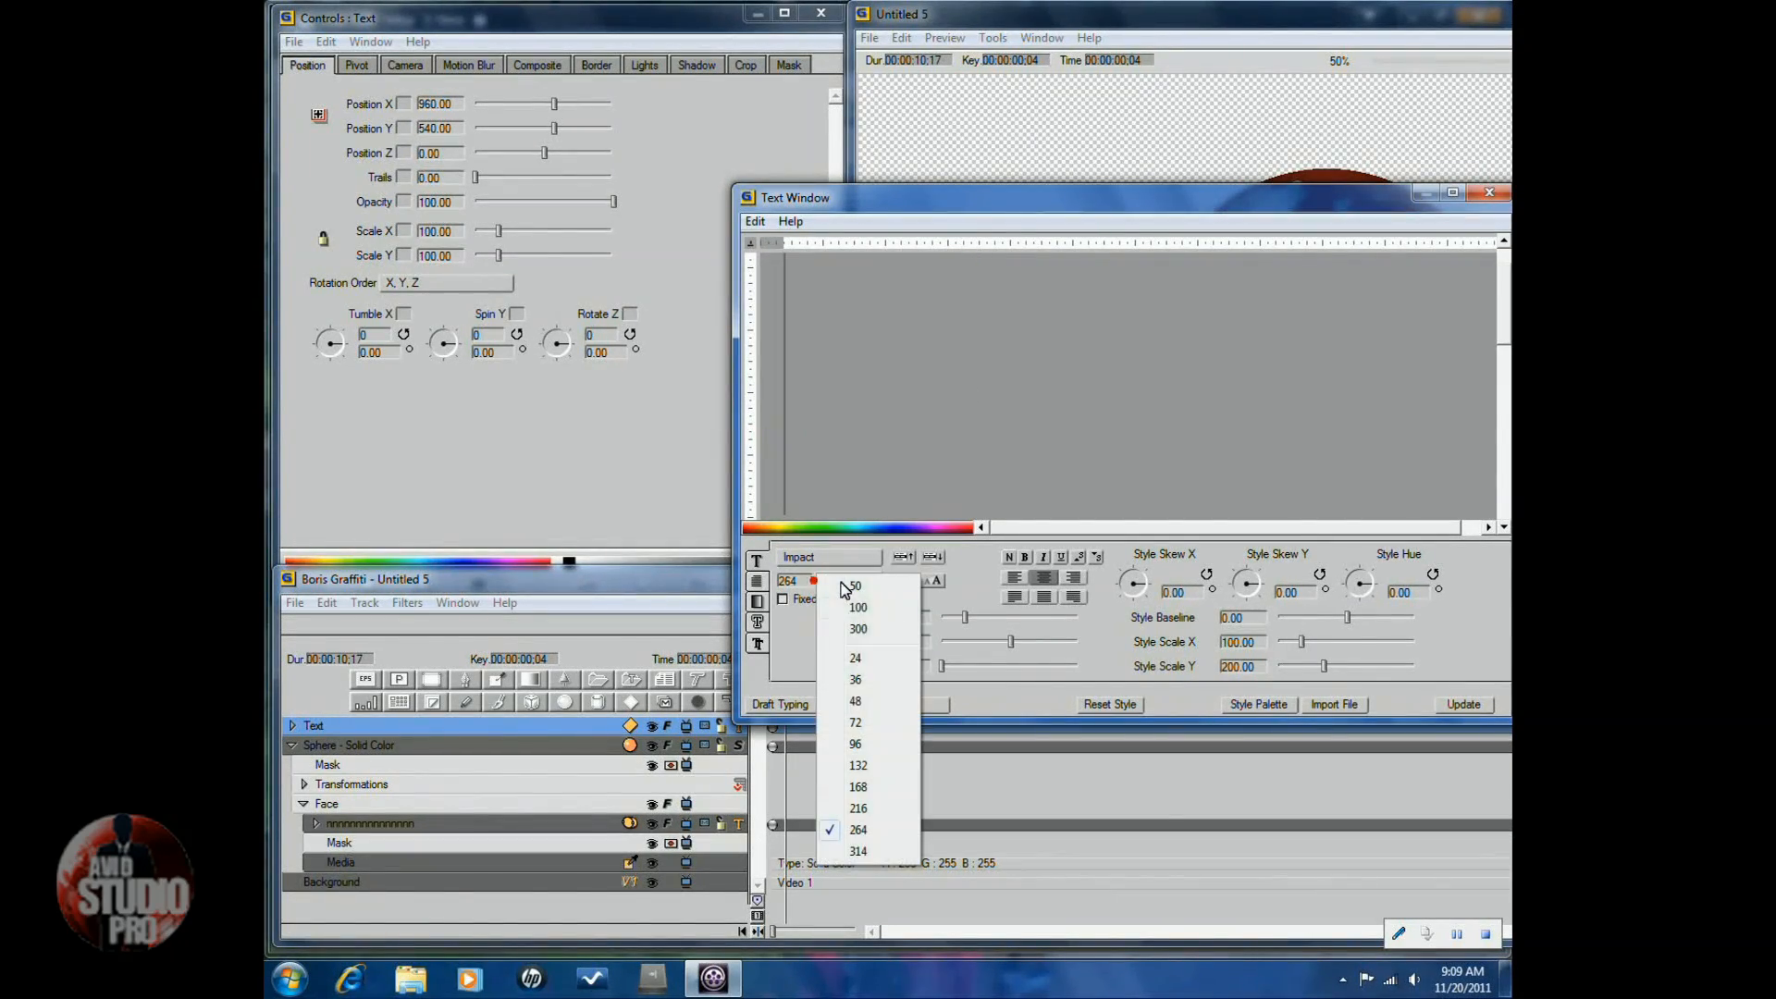
click(859, 660)
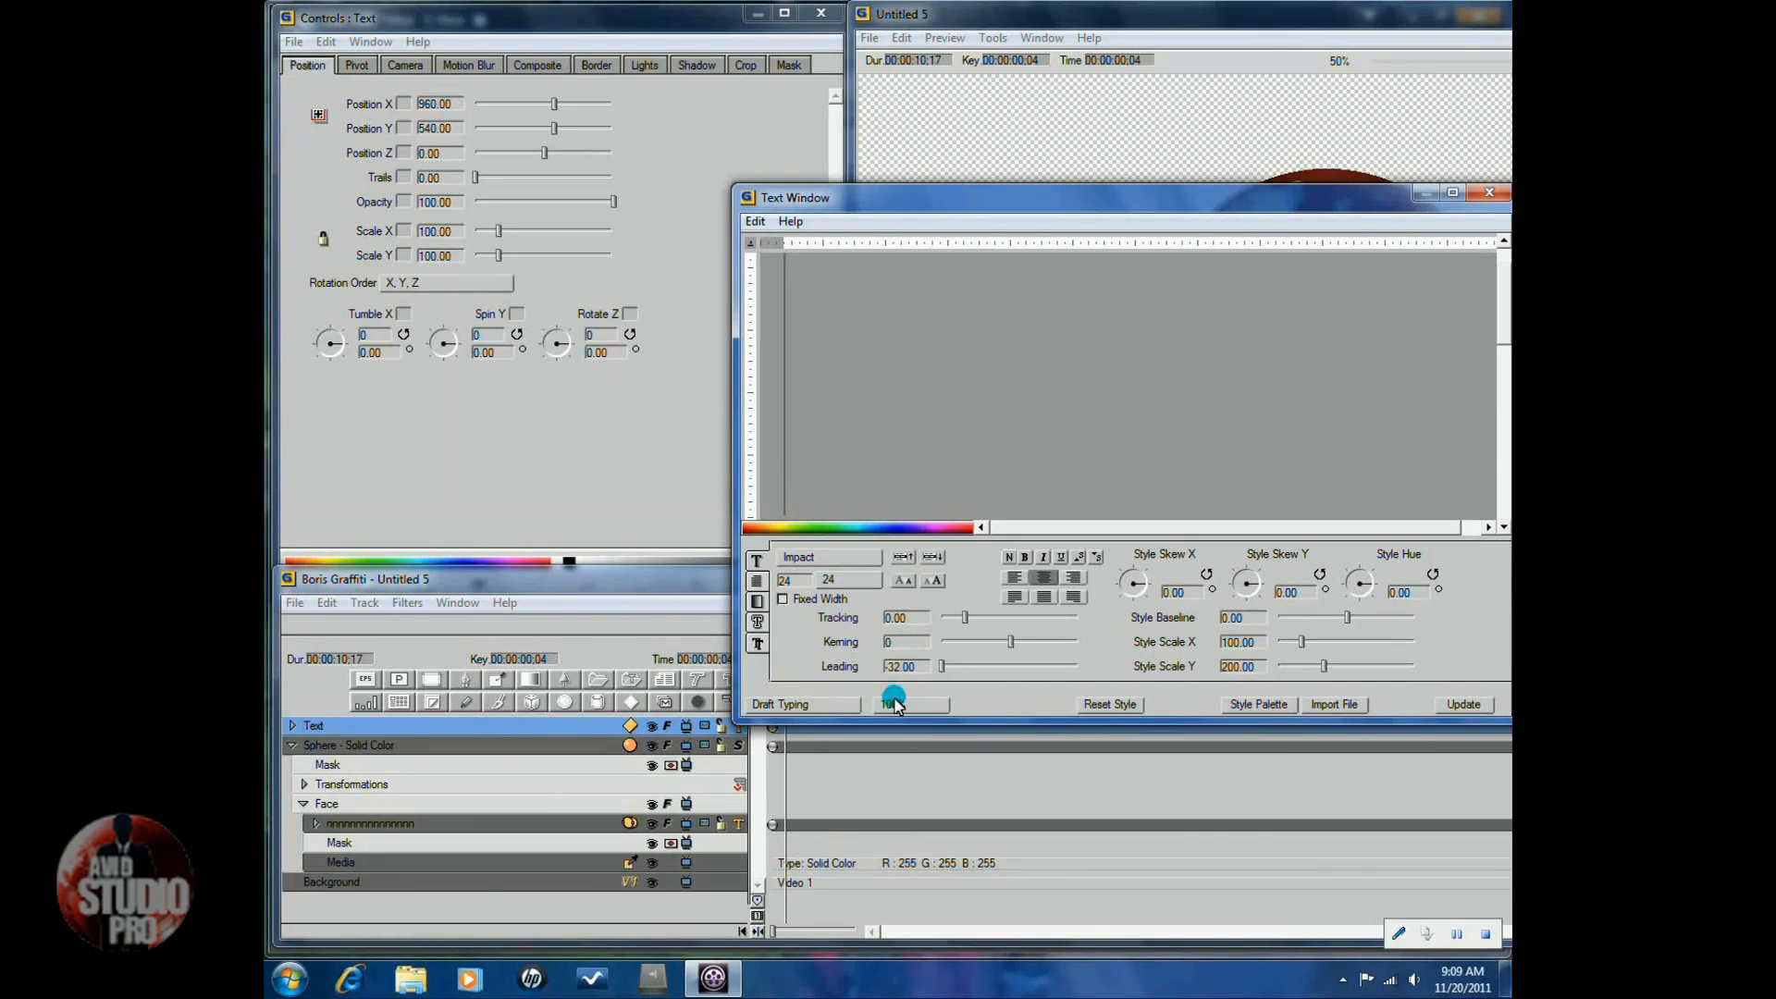
Reset the text style and choose the purple swatch from the blue_gray.CLR colours in the Style Palette.
click(1109, 705)
click(1245, 705)
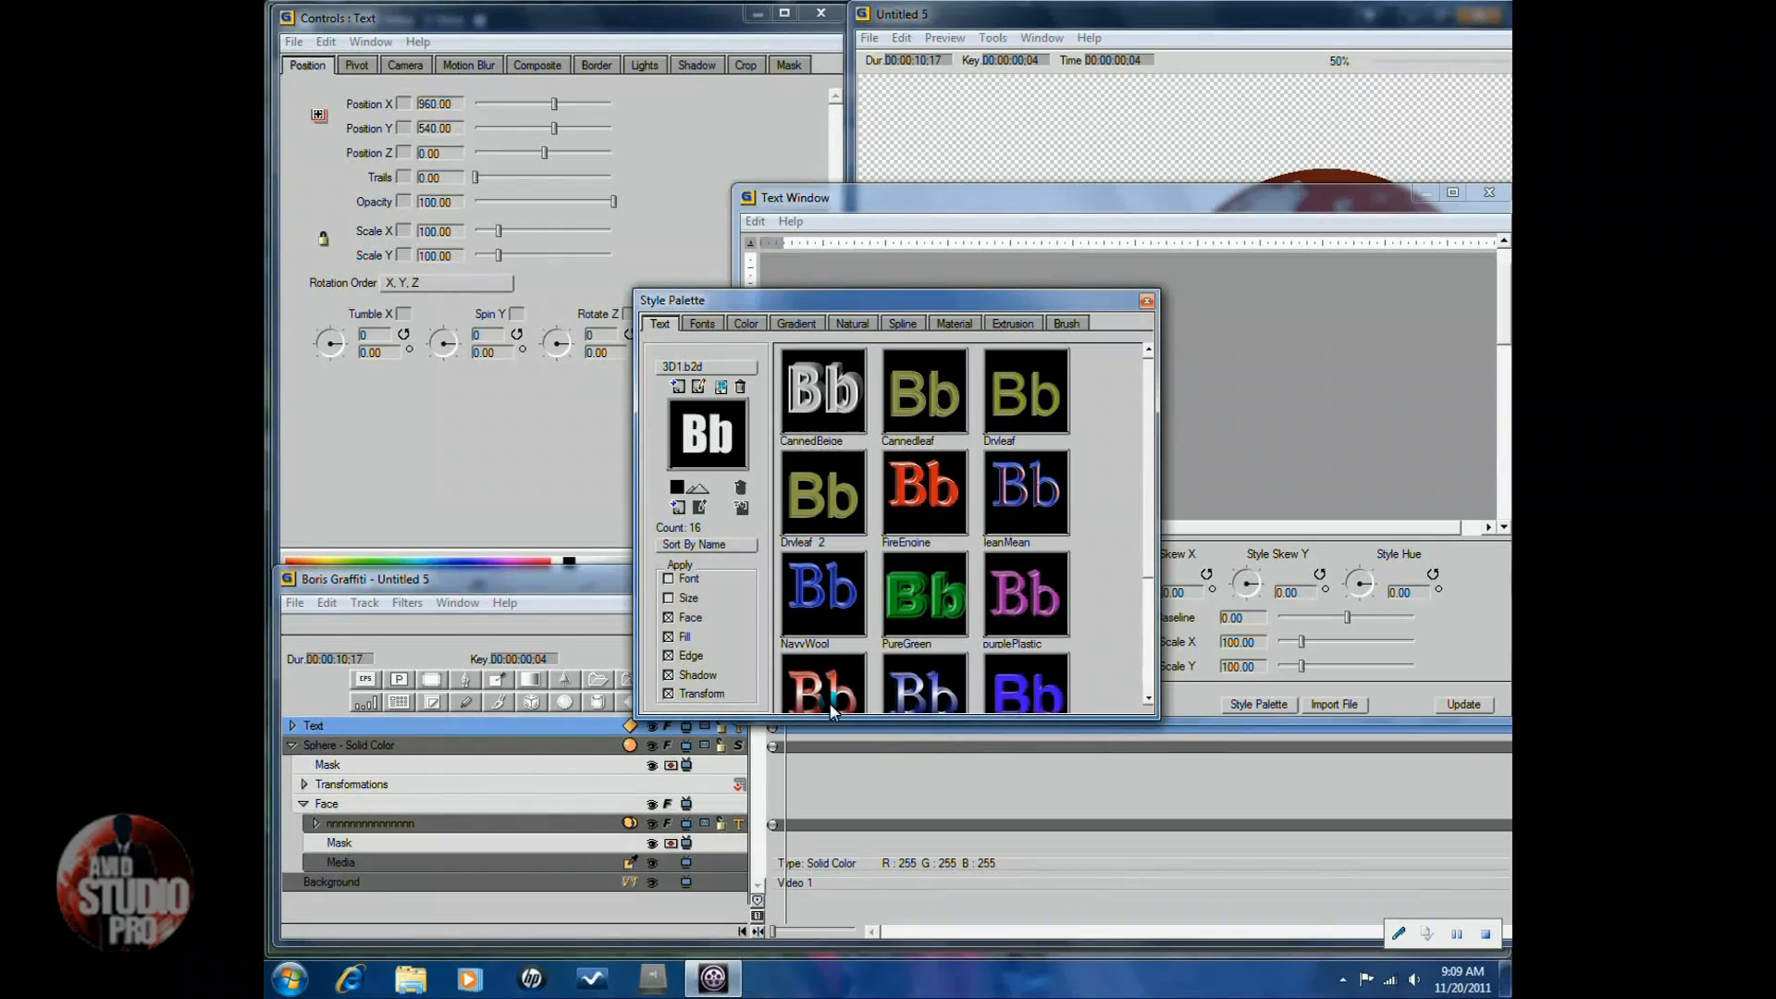
click(812, 401)
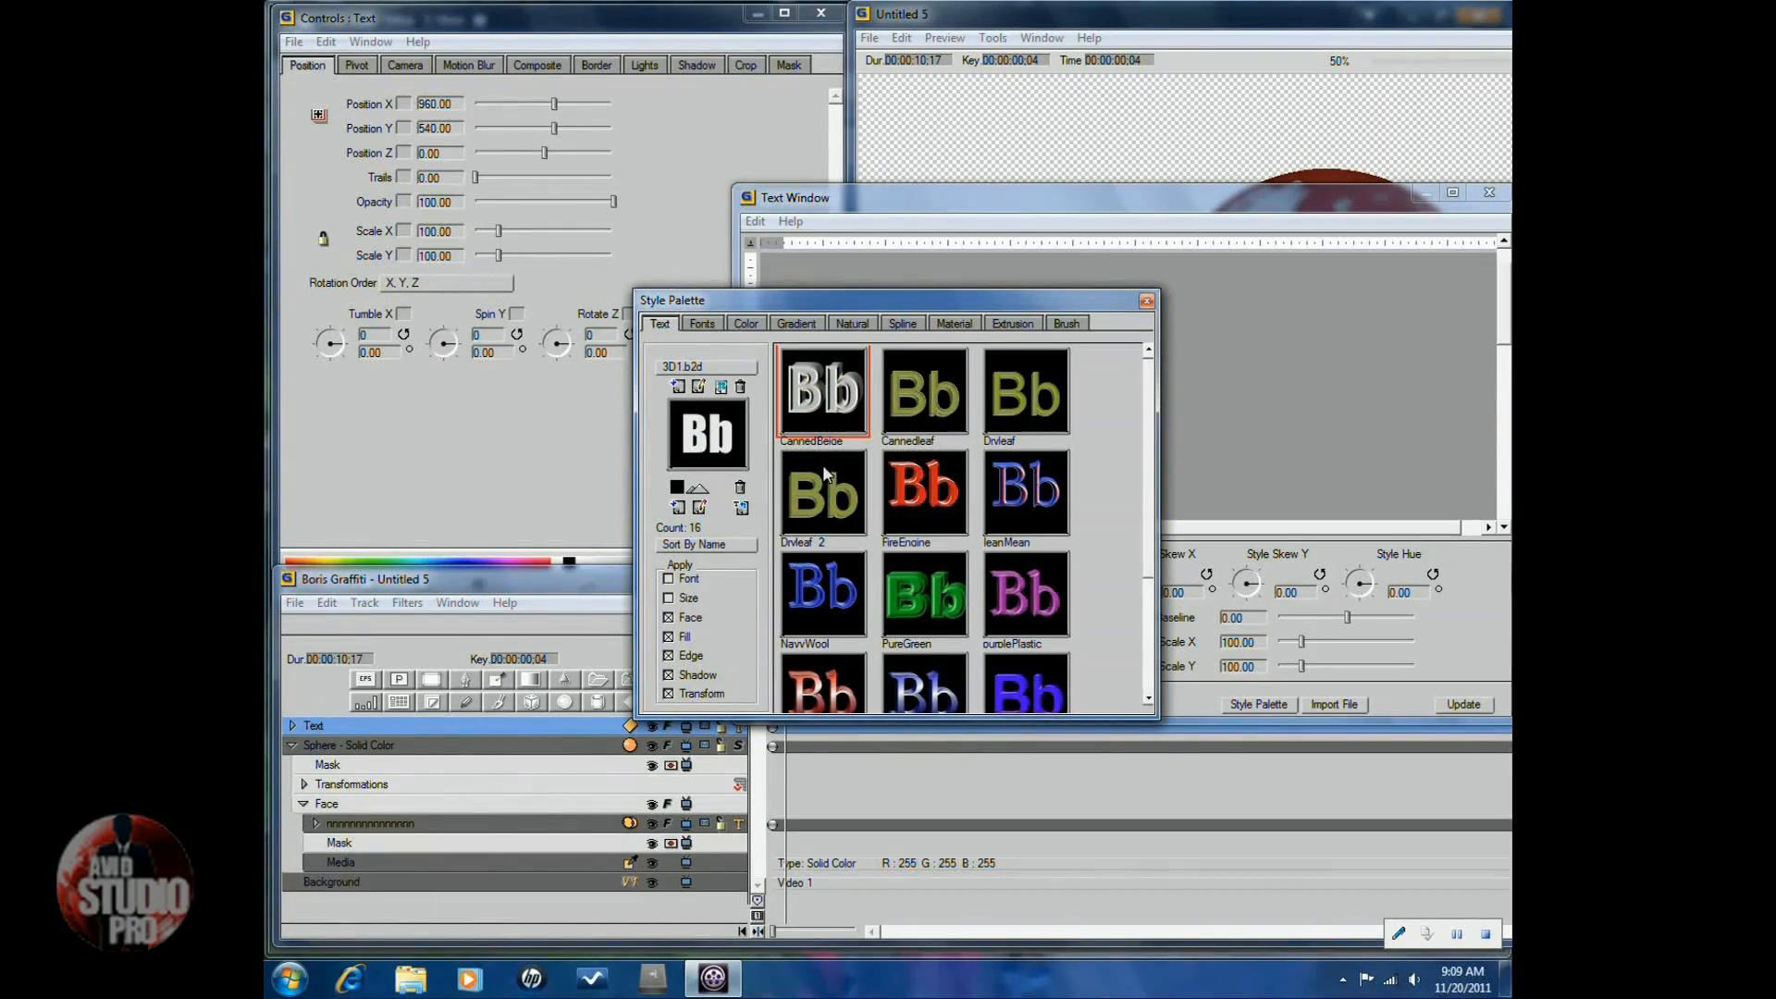
click(746, 324)
click(836, 533)
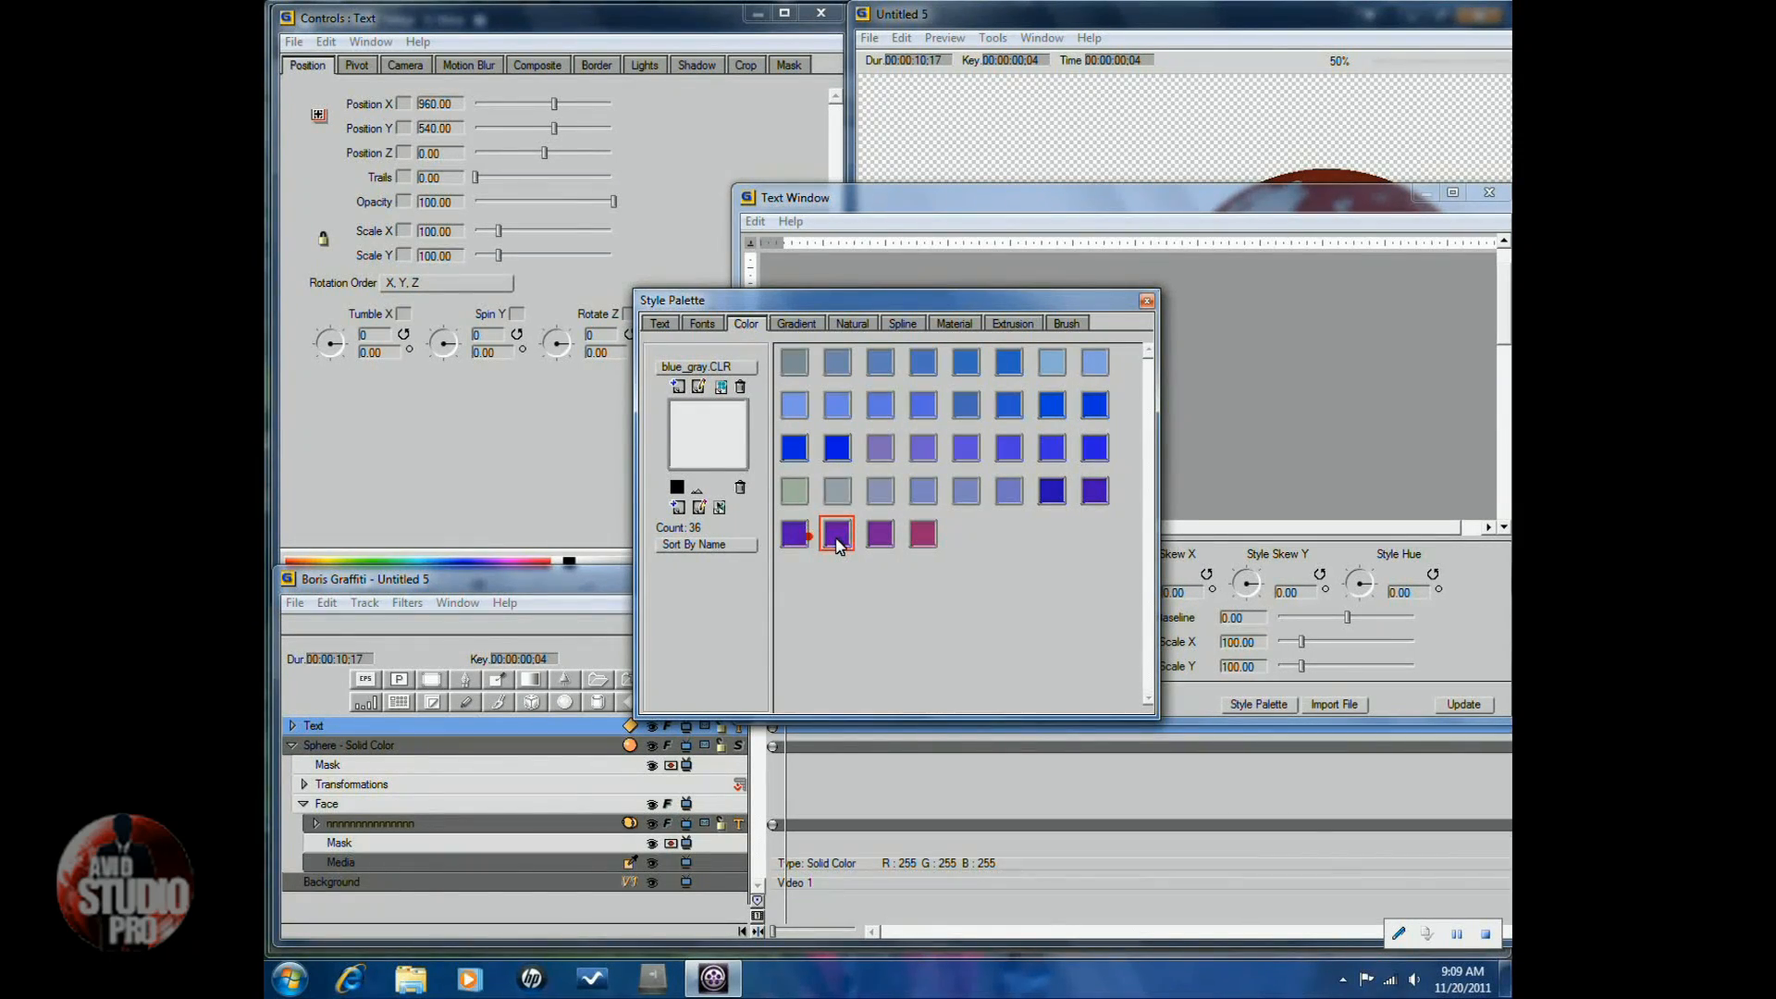
click(1246, 219)
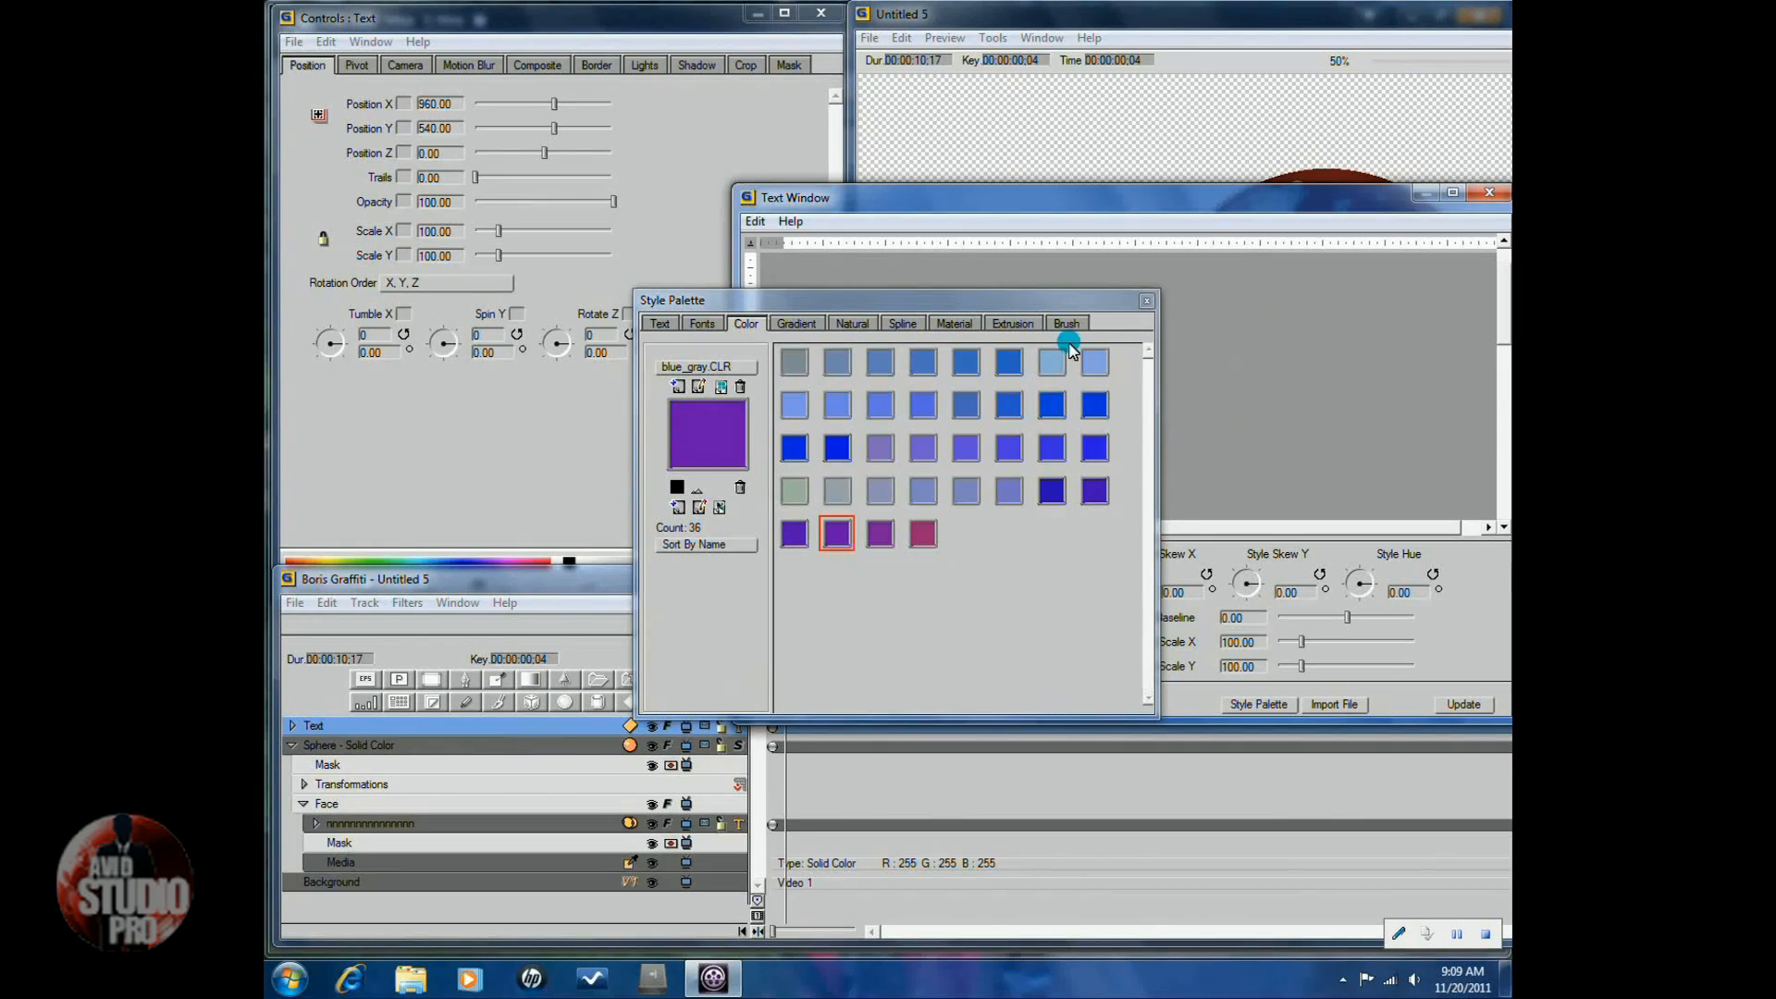
click(1147, 301)
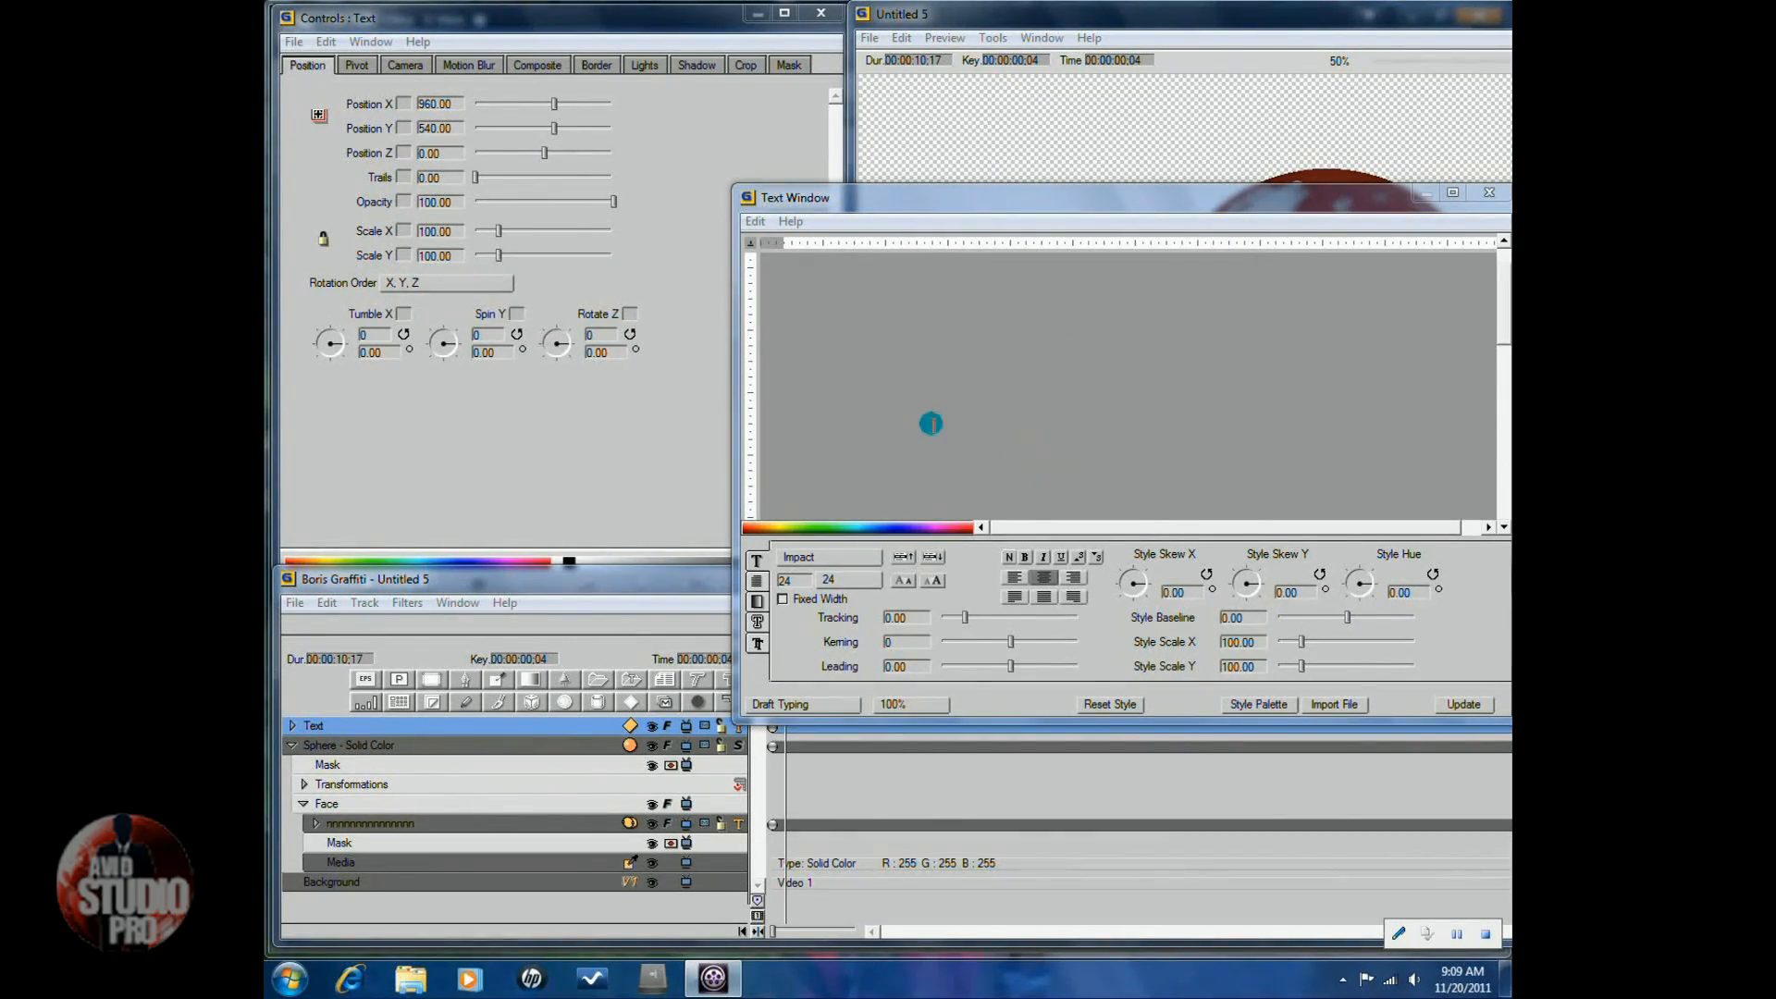
Enter the title "Avid Studio Pro", select the whole line and centre-align it.
click(893, 370)
text(Avid)
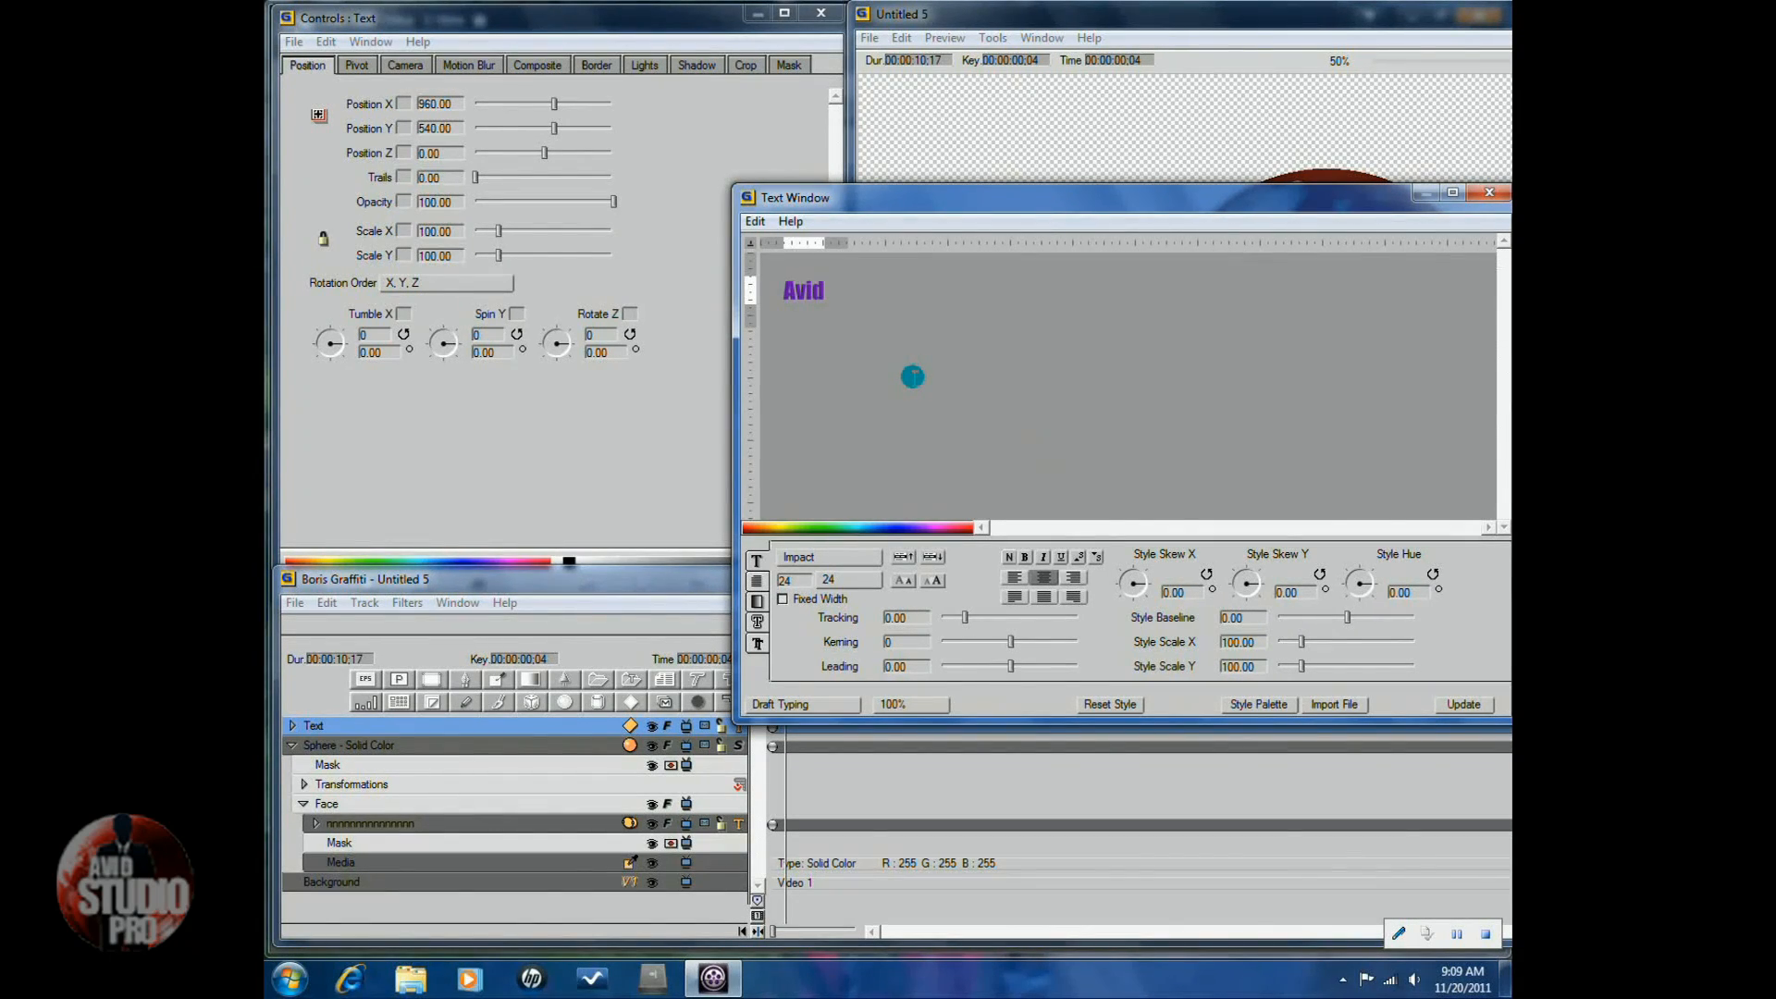
text( Studio Pro)
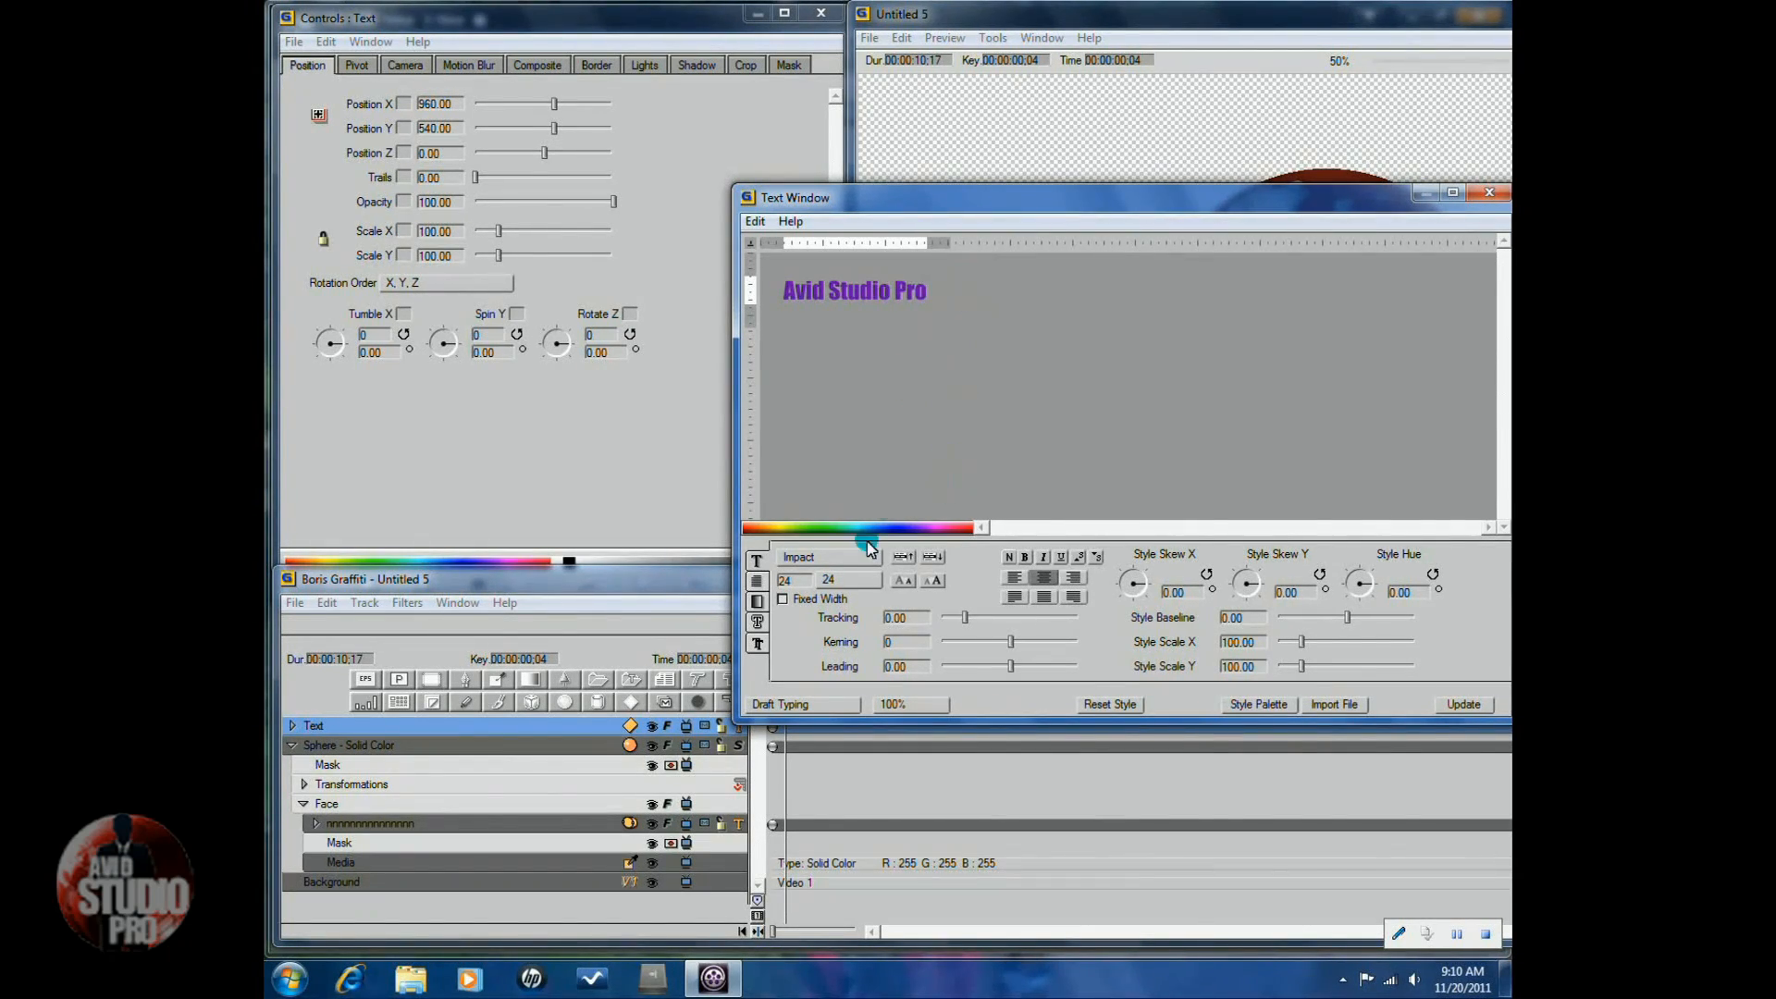
drag(944, 296, 772, 290)
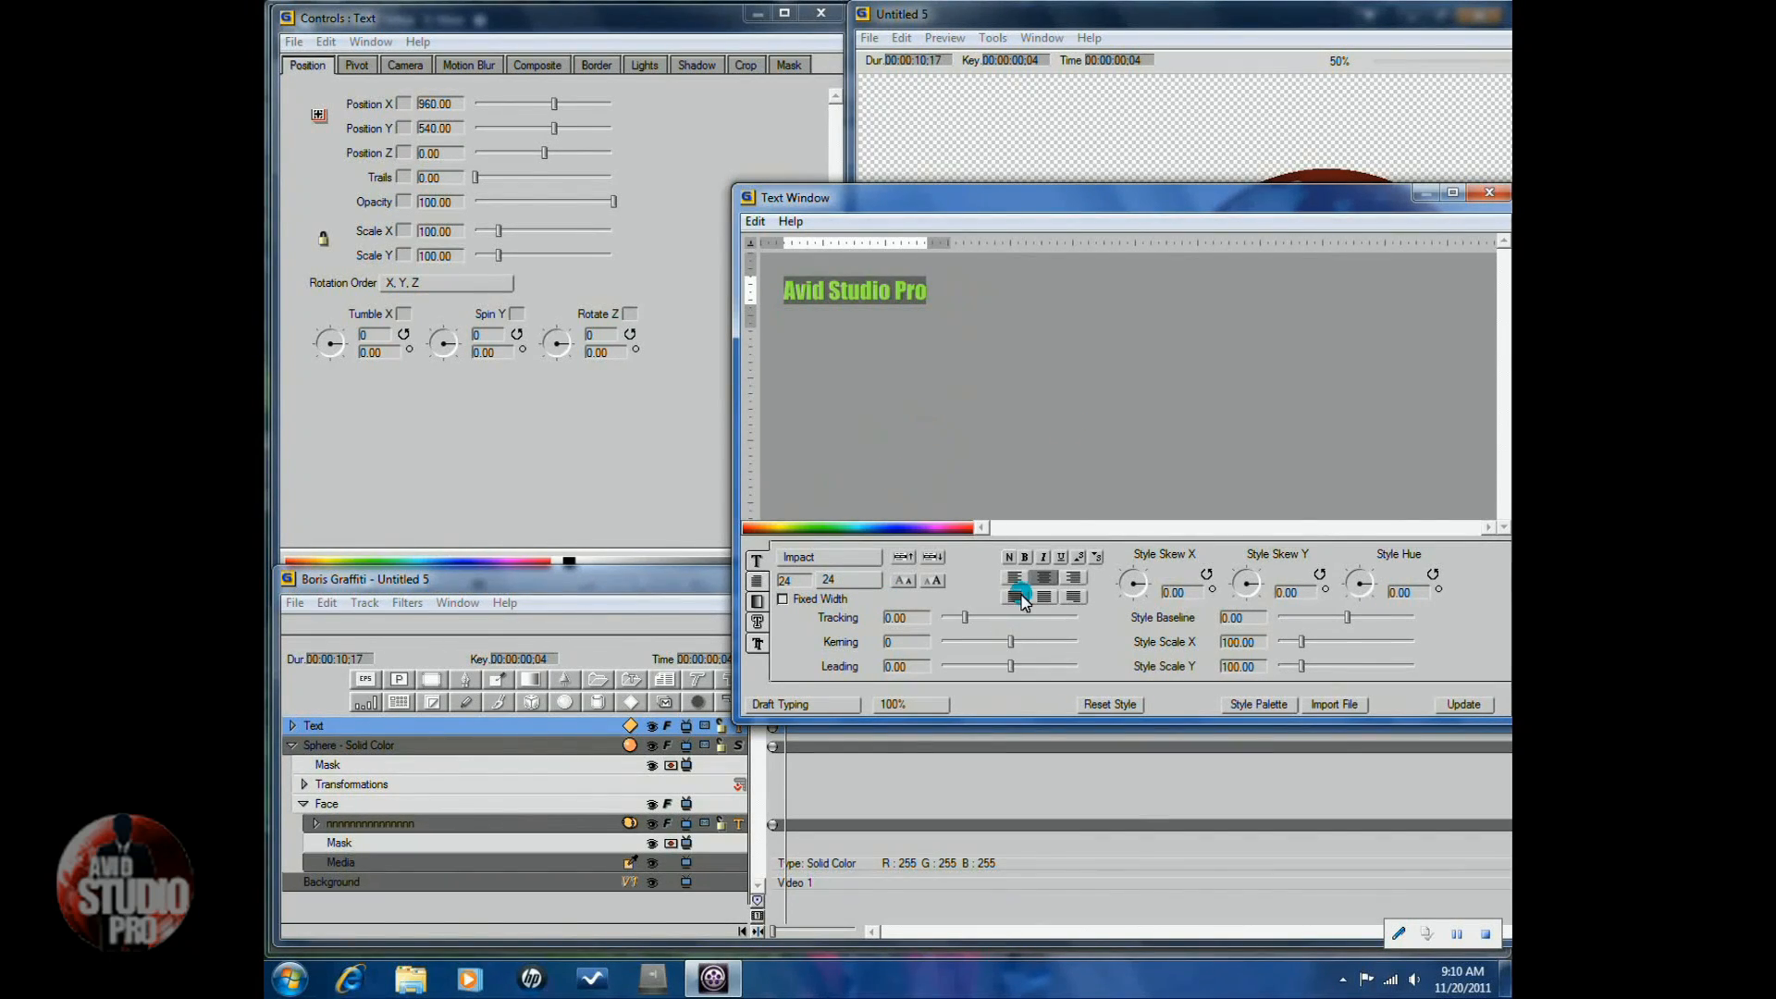
click(974, 426)
drag(934, 294, 768, 286)
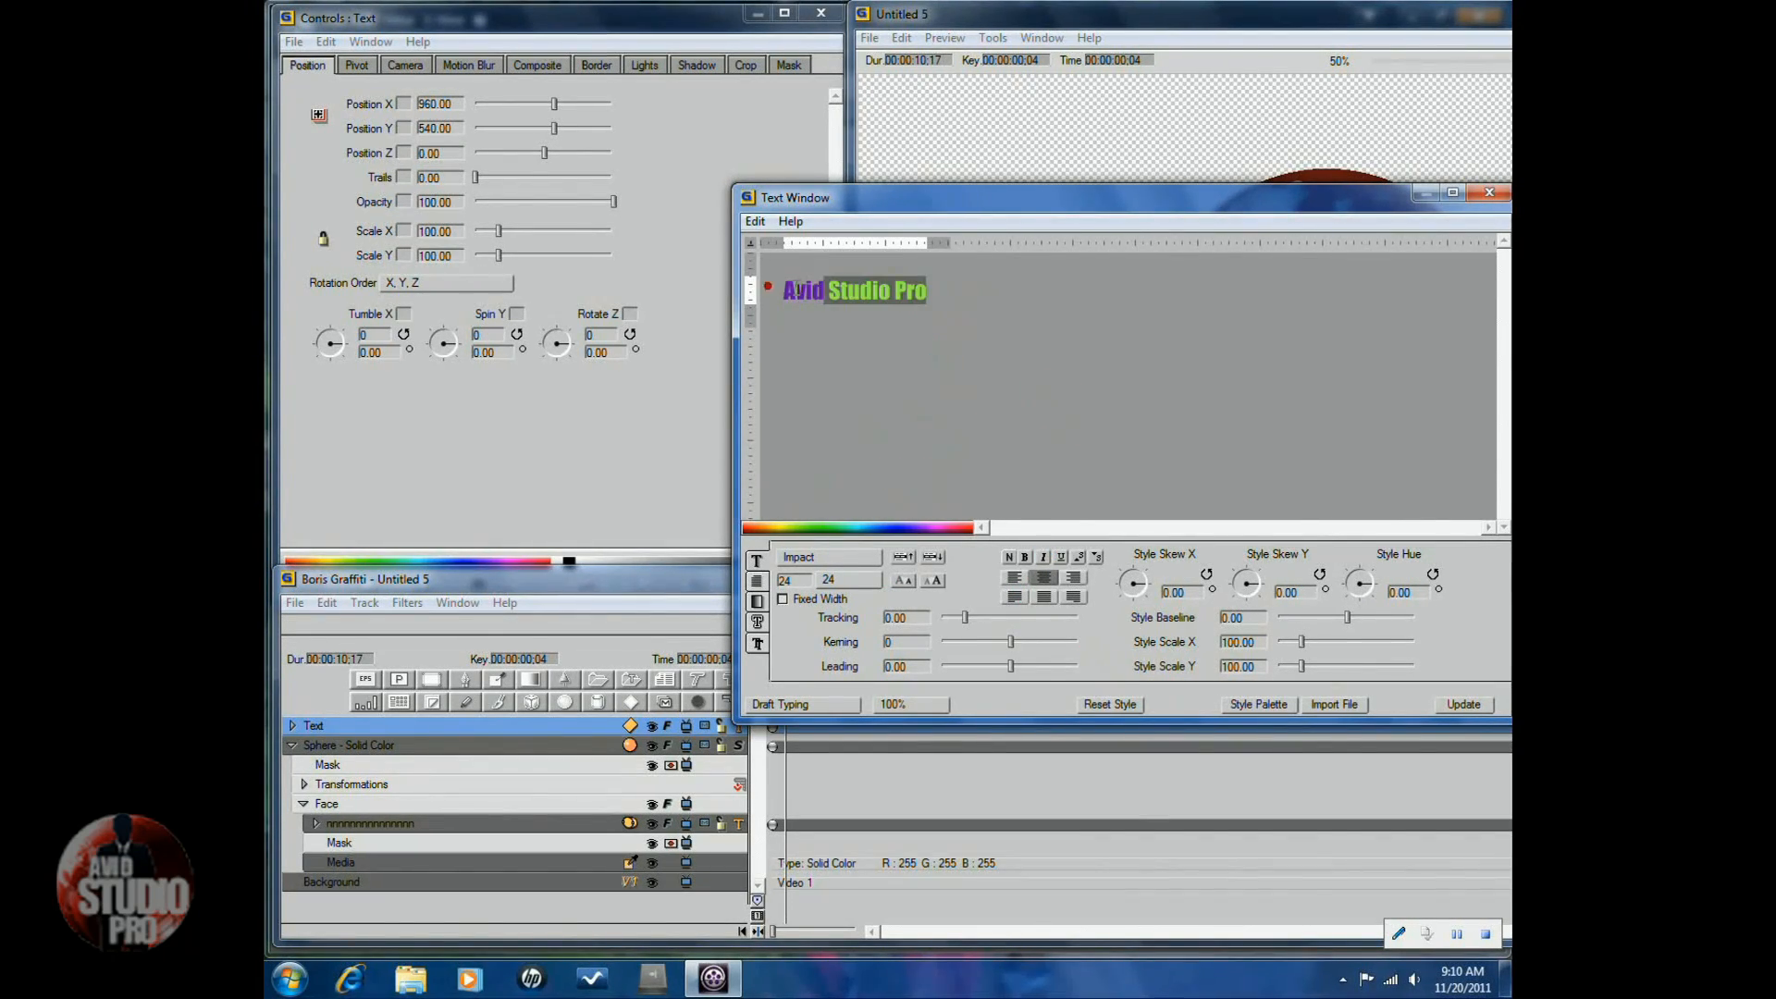
click(1042, 578)
Apply the CannedBeige text style from the 3D1.b2d set to the selected title.
click(1259, 705)
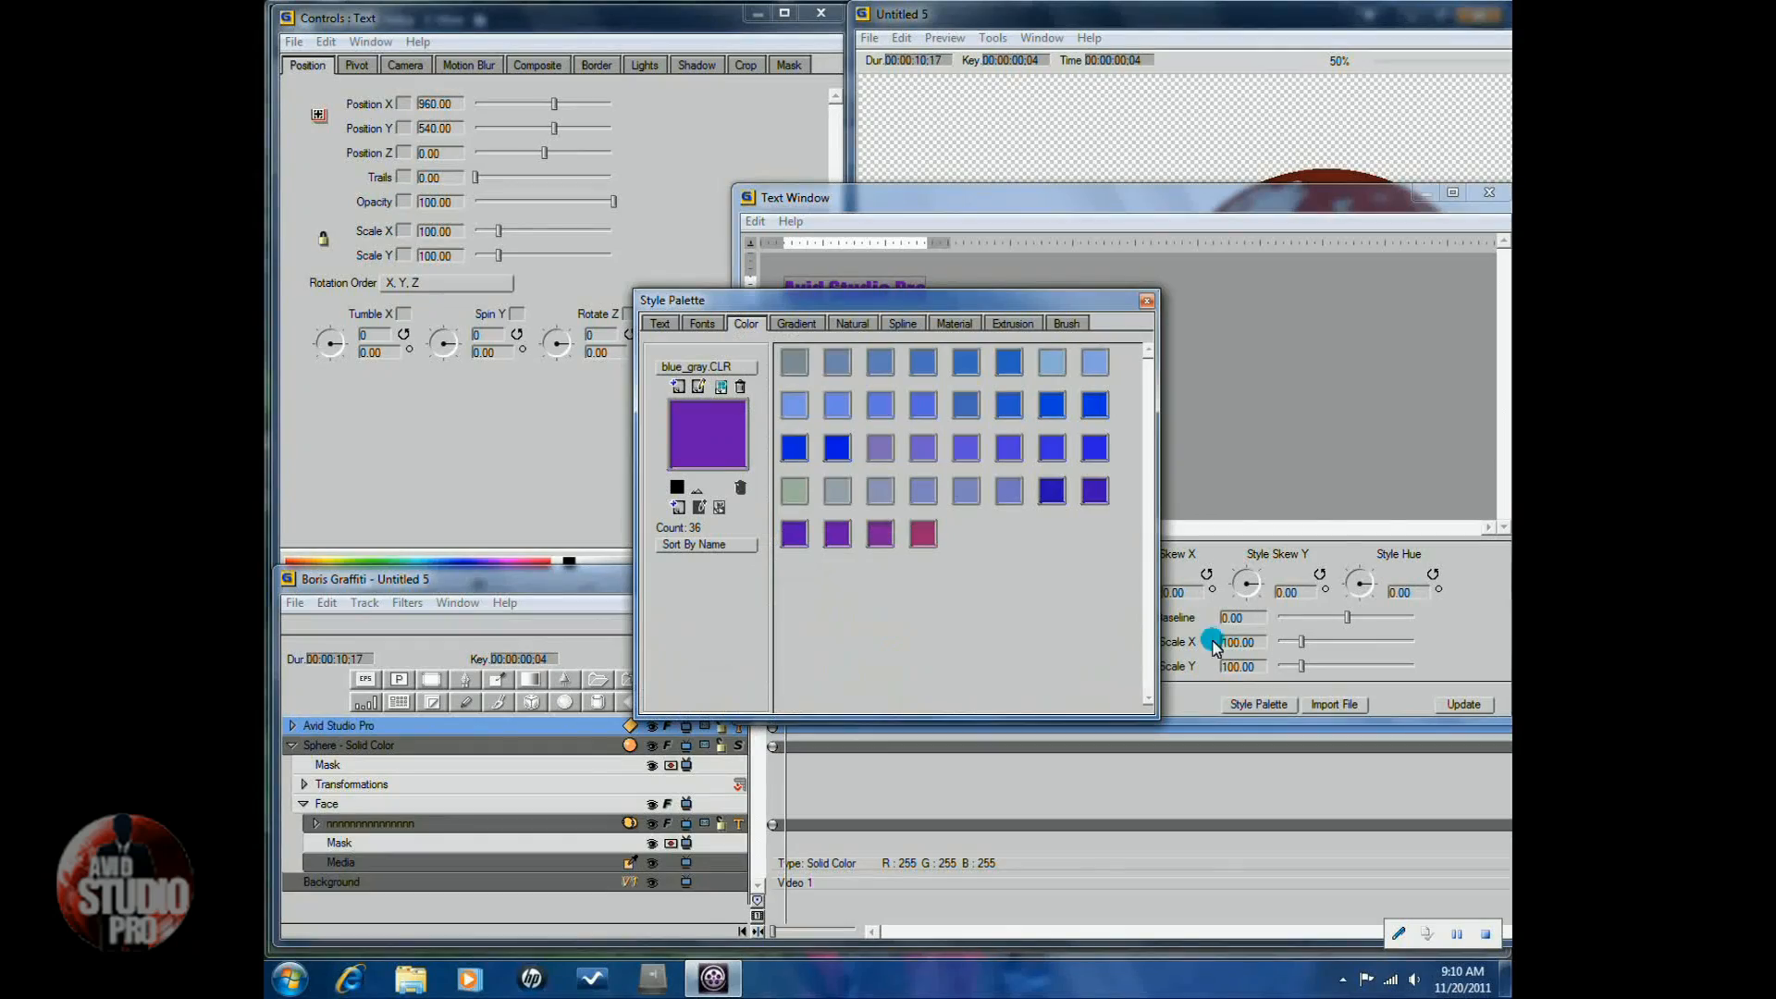
click(660, 323)
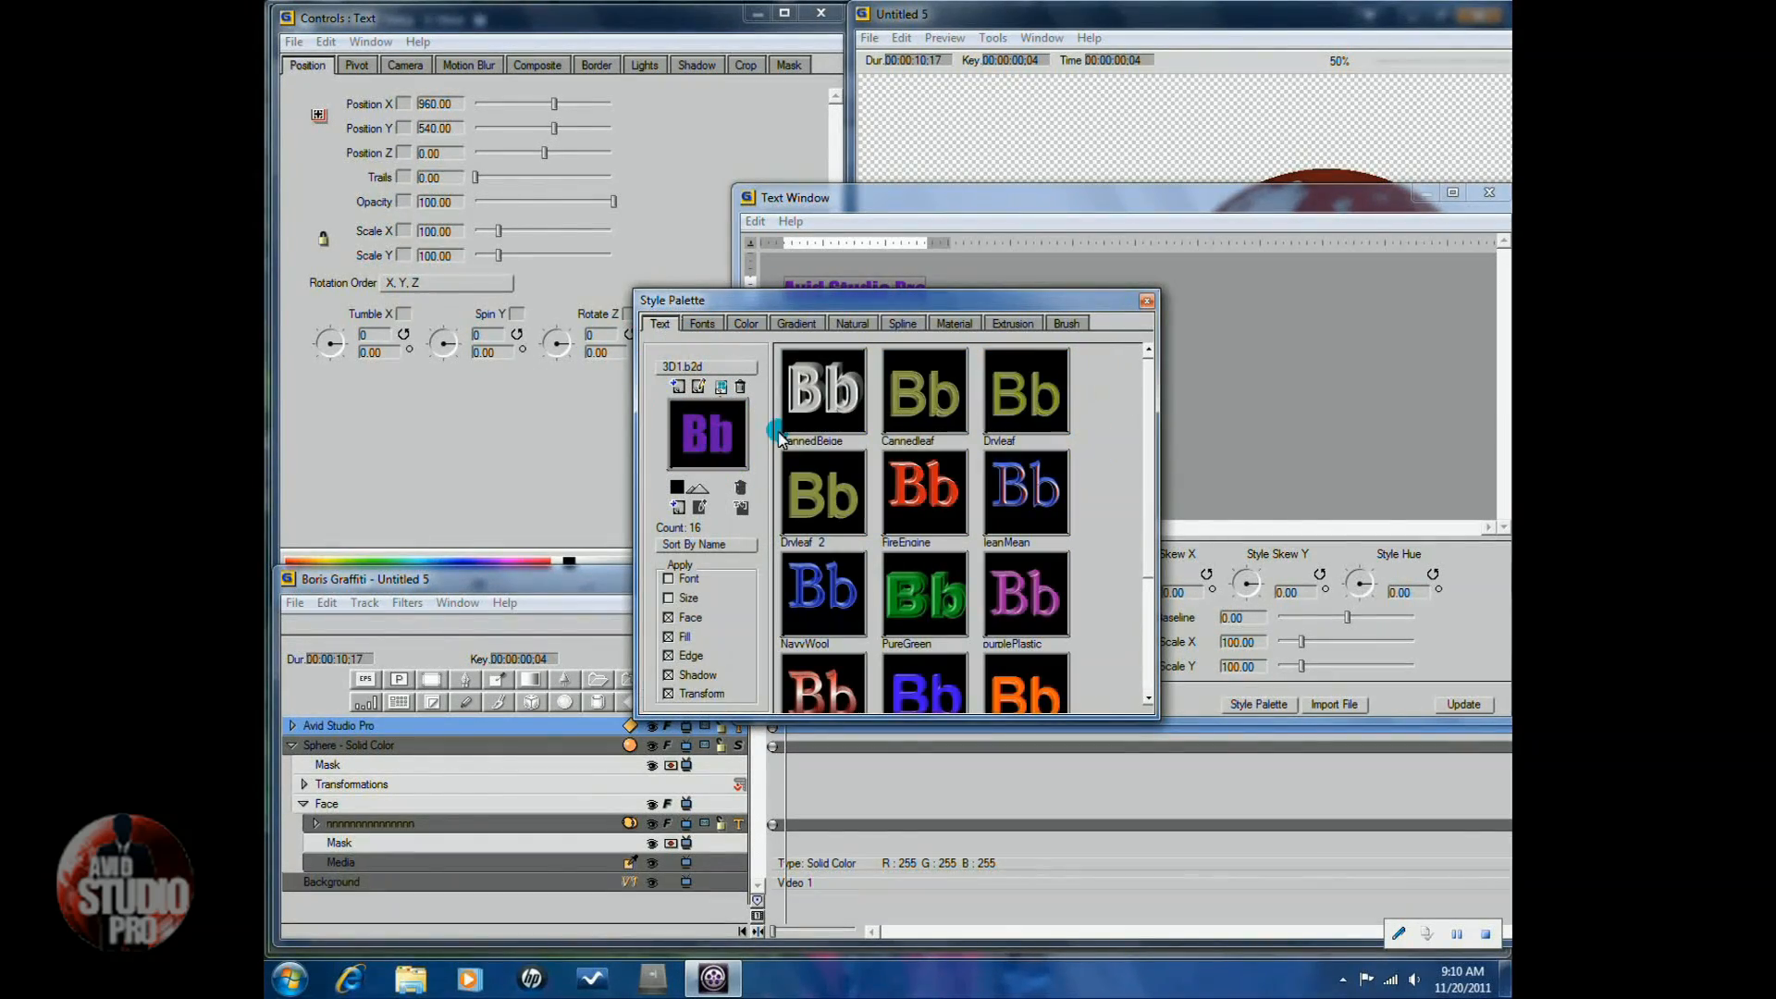
double_click(819, 403)
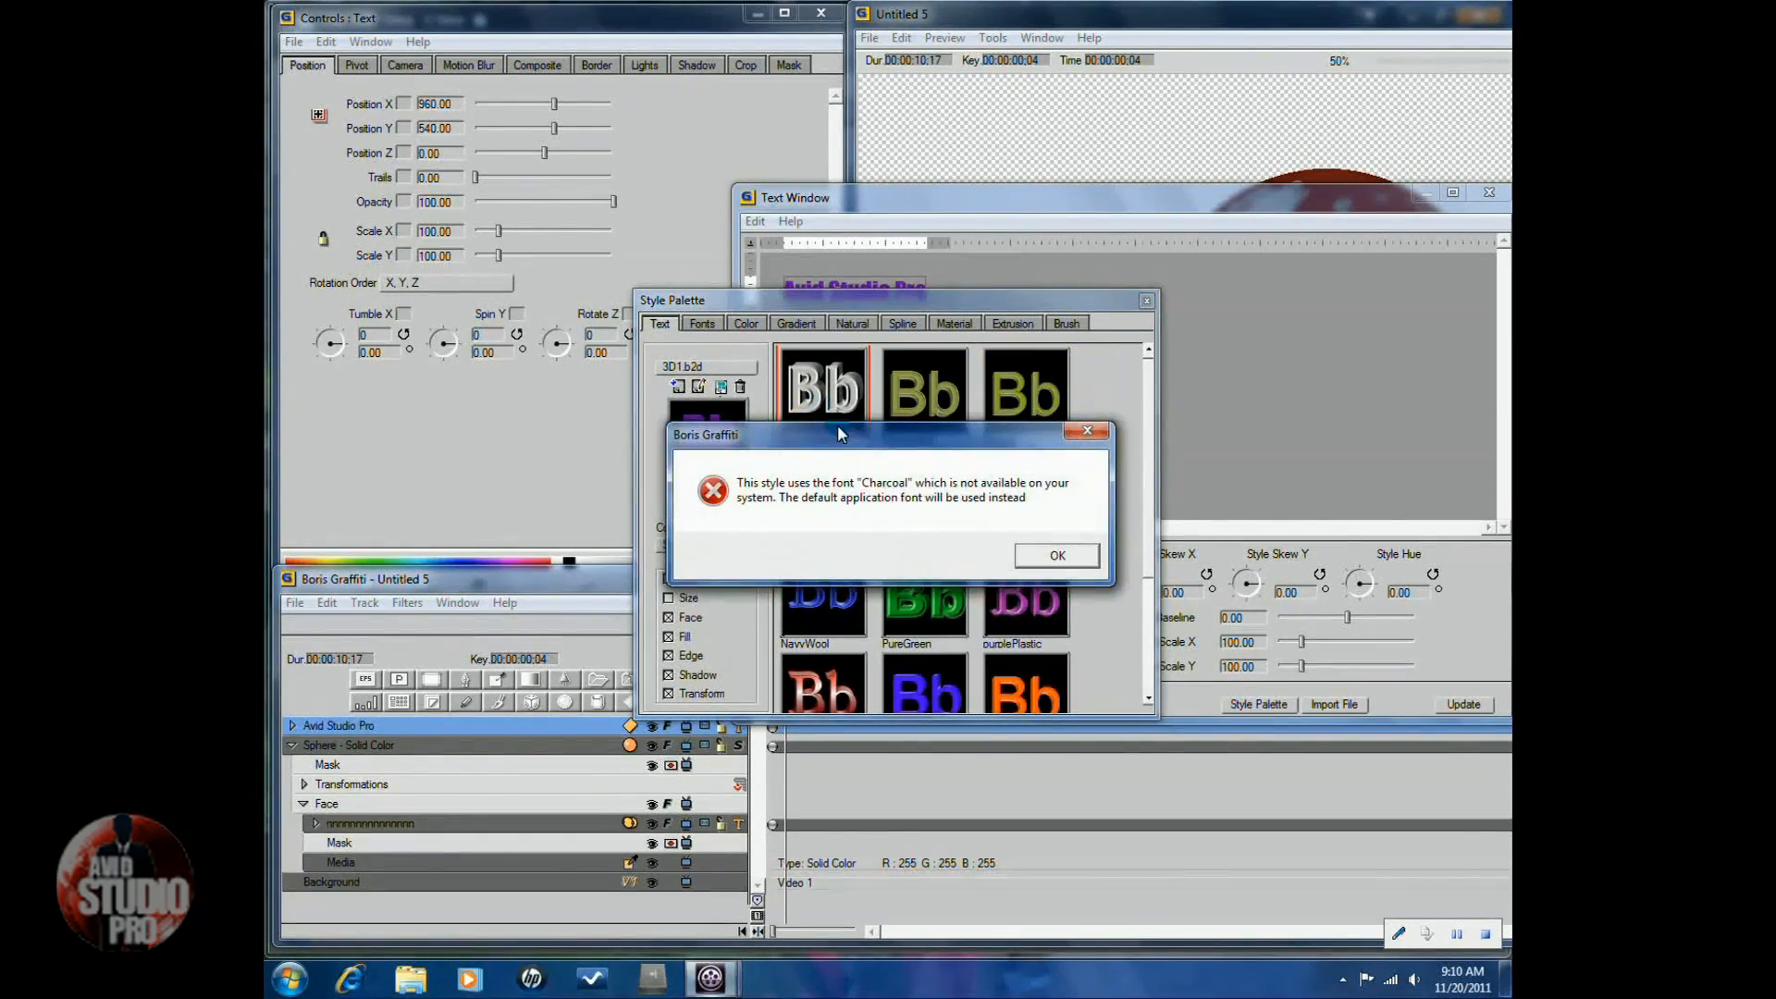
click(1059, 555)
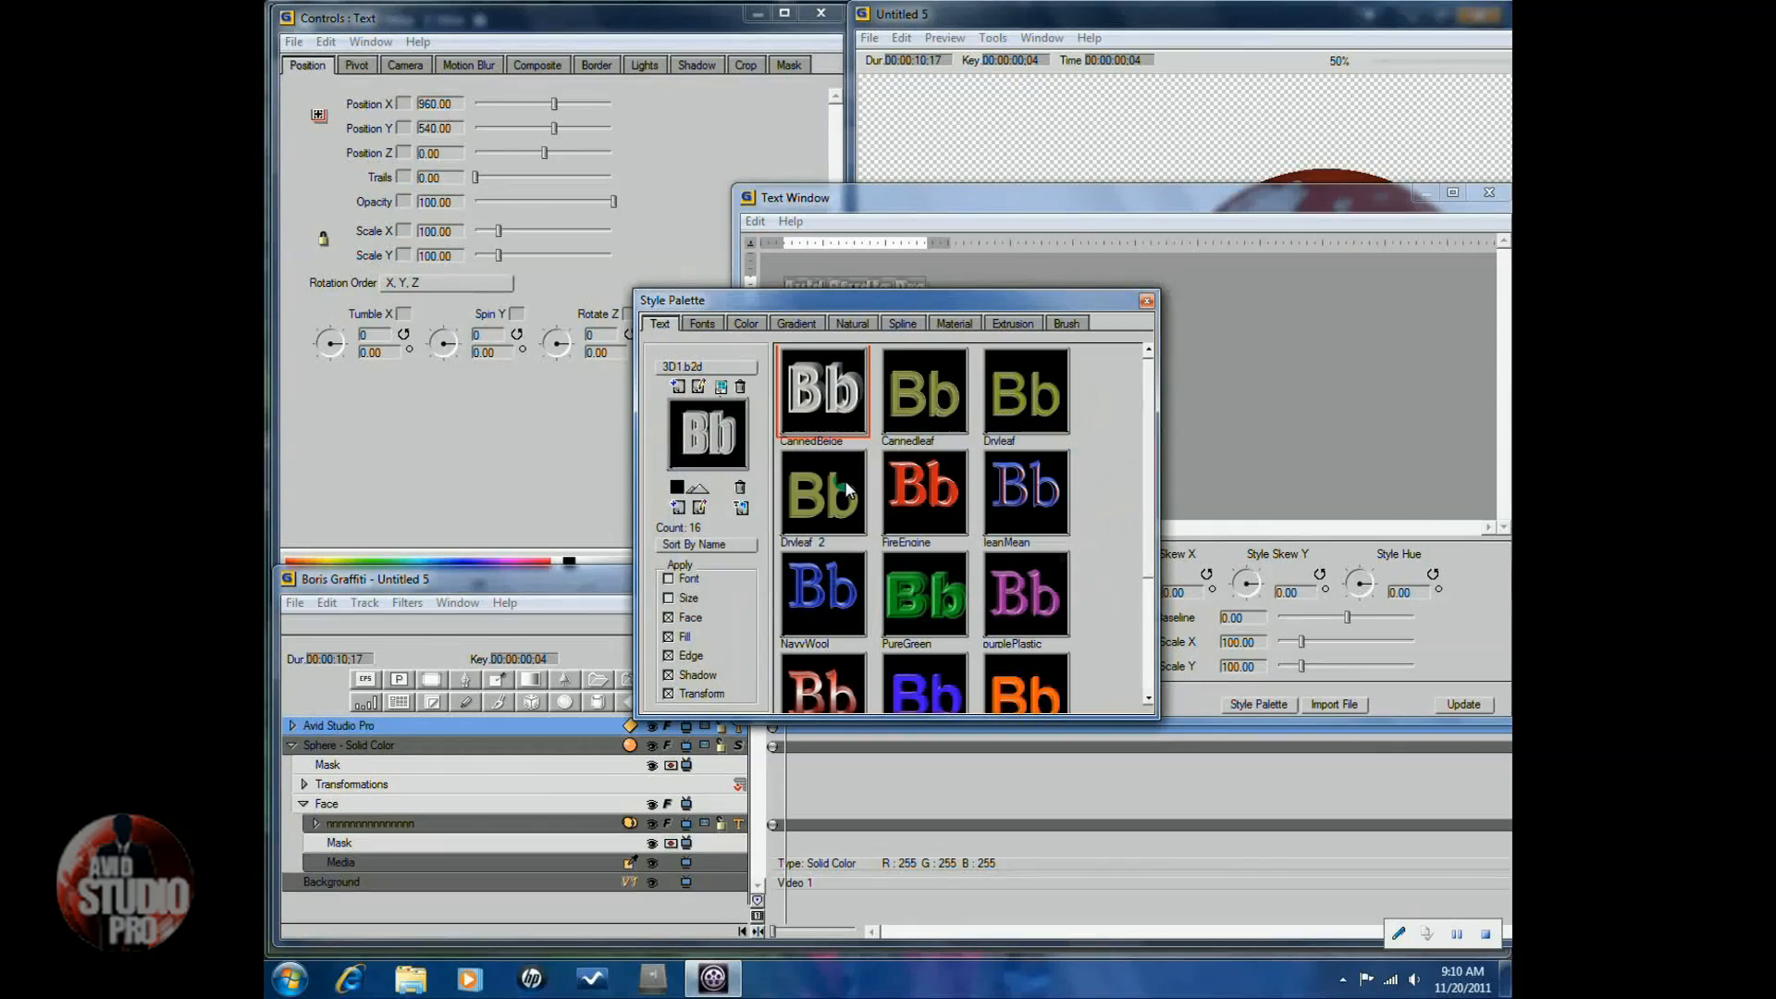
Recolour the styled title with the purple swatch from blue_gray.CLR, close the Style Palette and deselect the text.
click(744, 324)
click(837, 537)
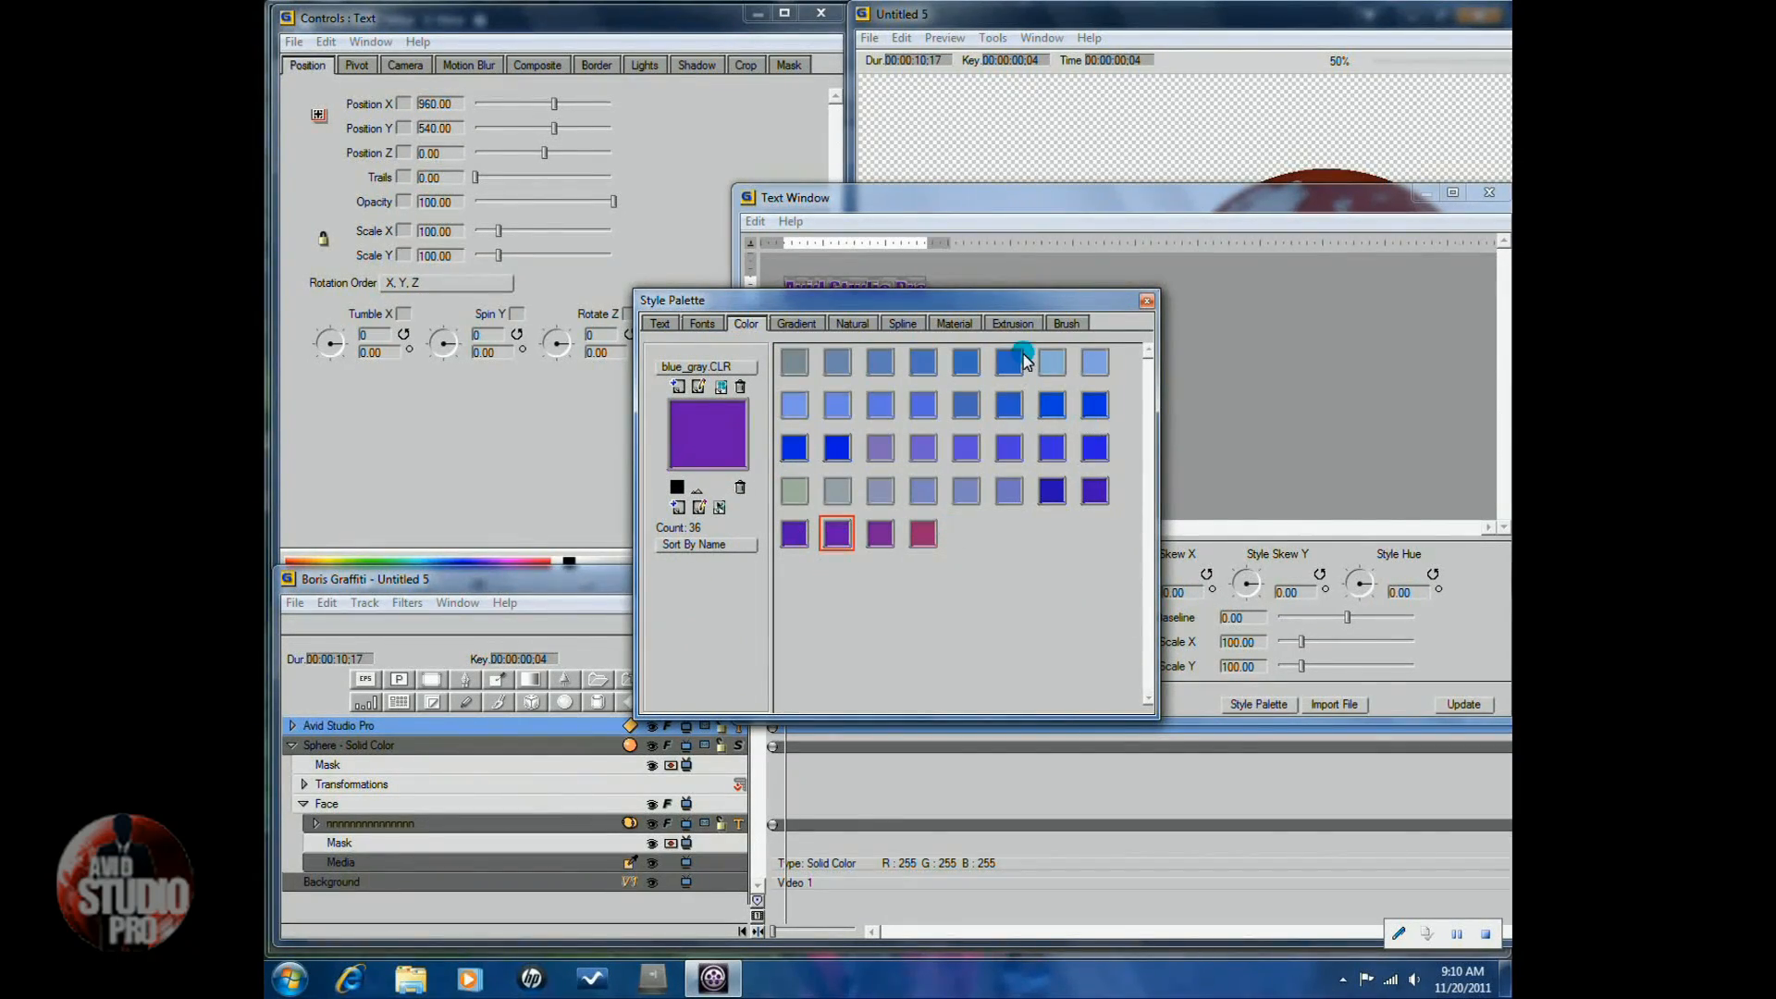
click(1146, 301)
click(1130, 382)
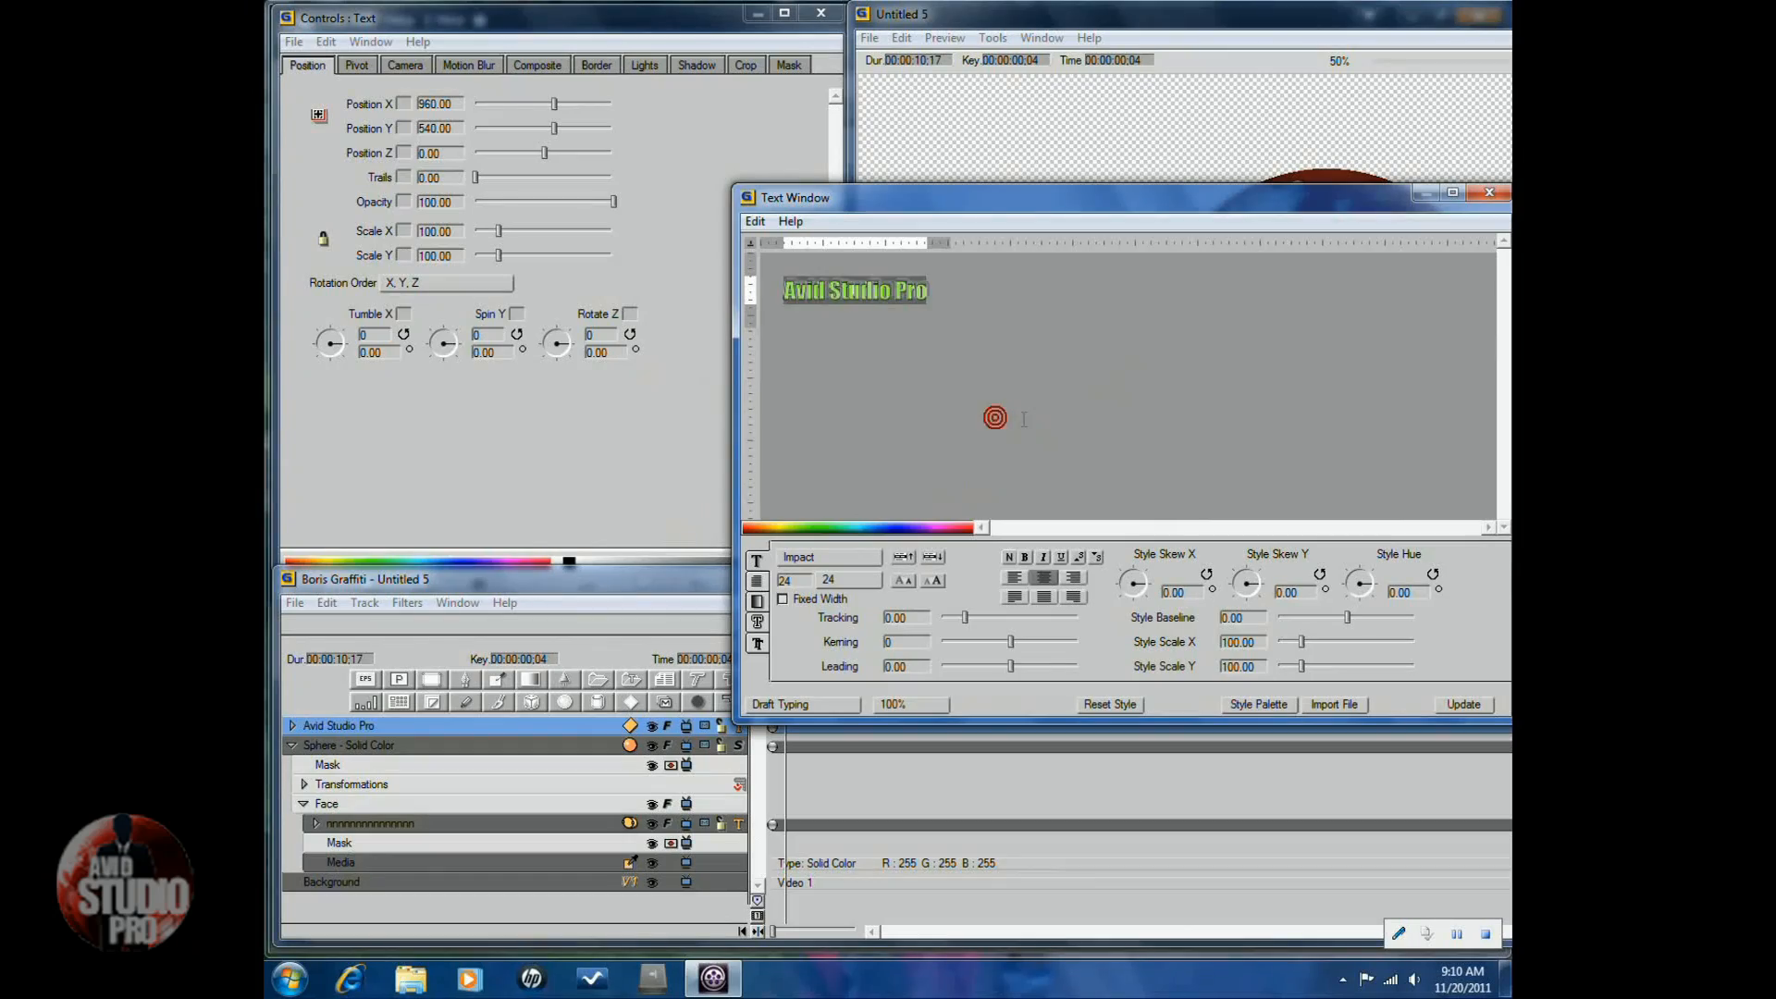
click(962, 437)
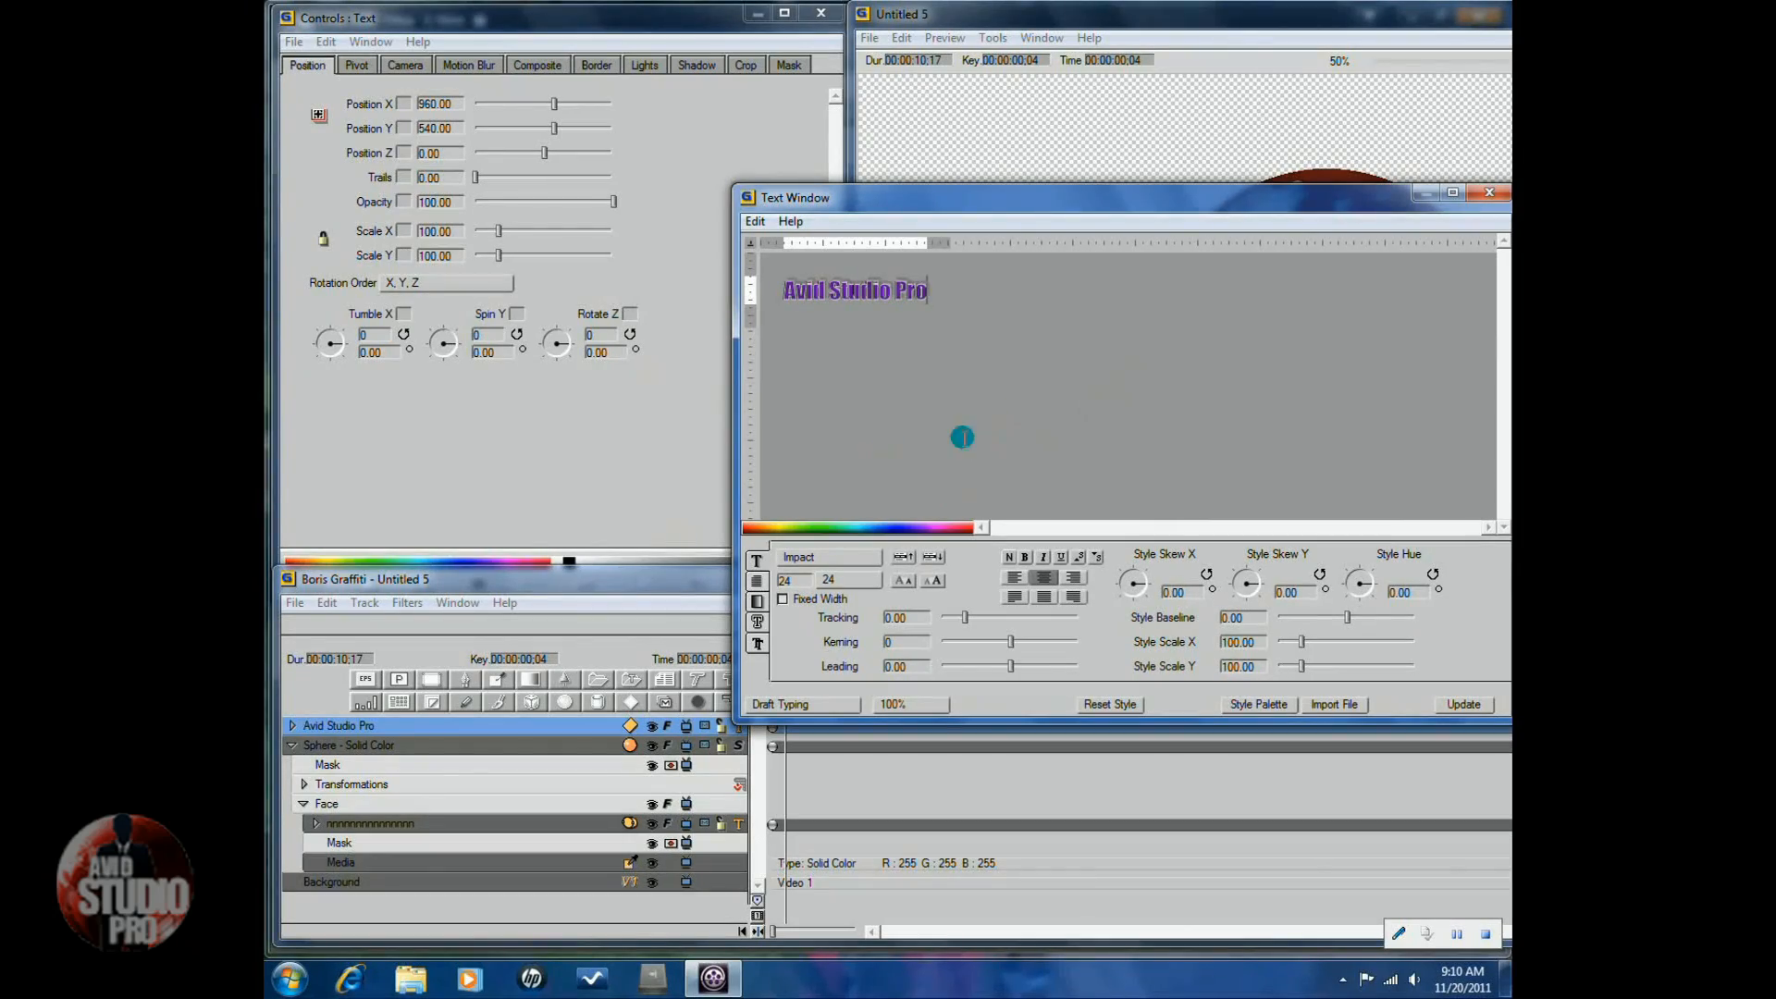
Change the Avid Studio Pro track's shape to Cylinder and set its Wrap option to One Way.
click(1228, 21)
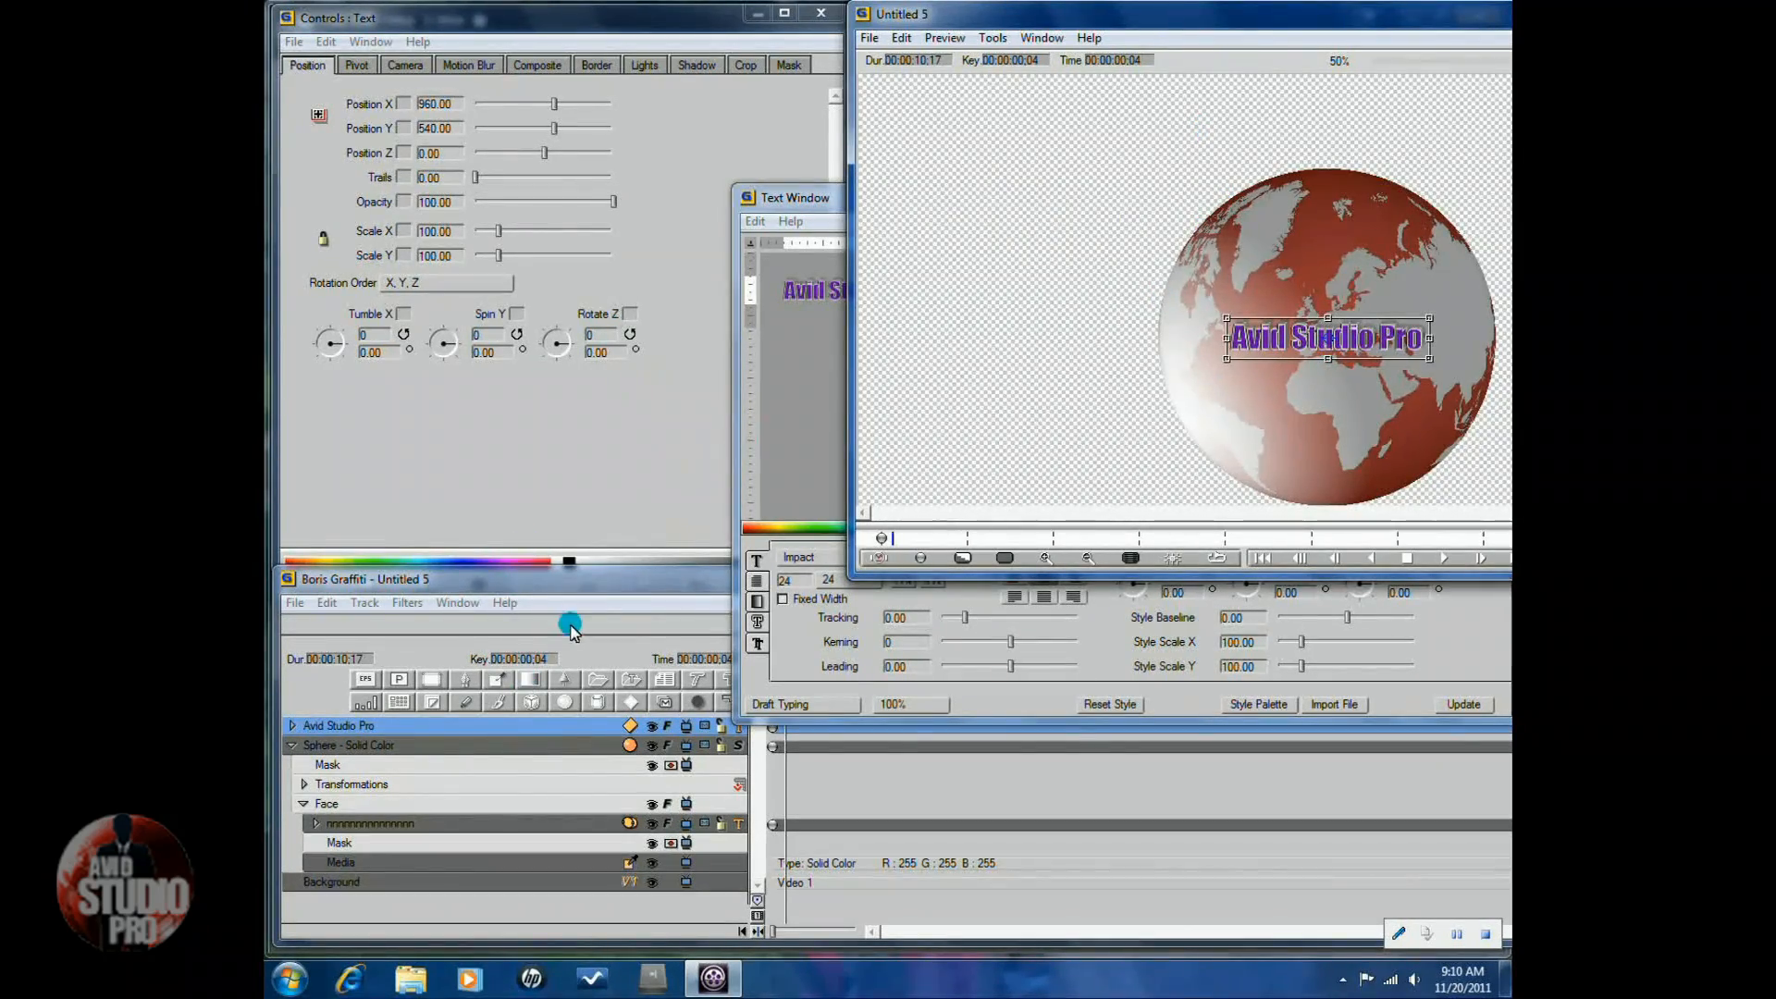
click(596, 618)
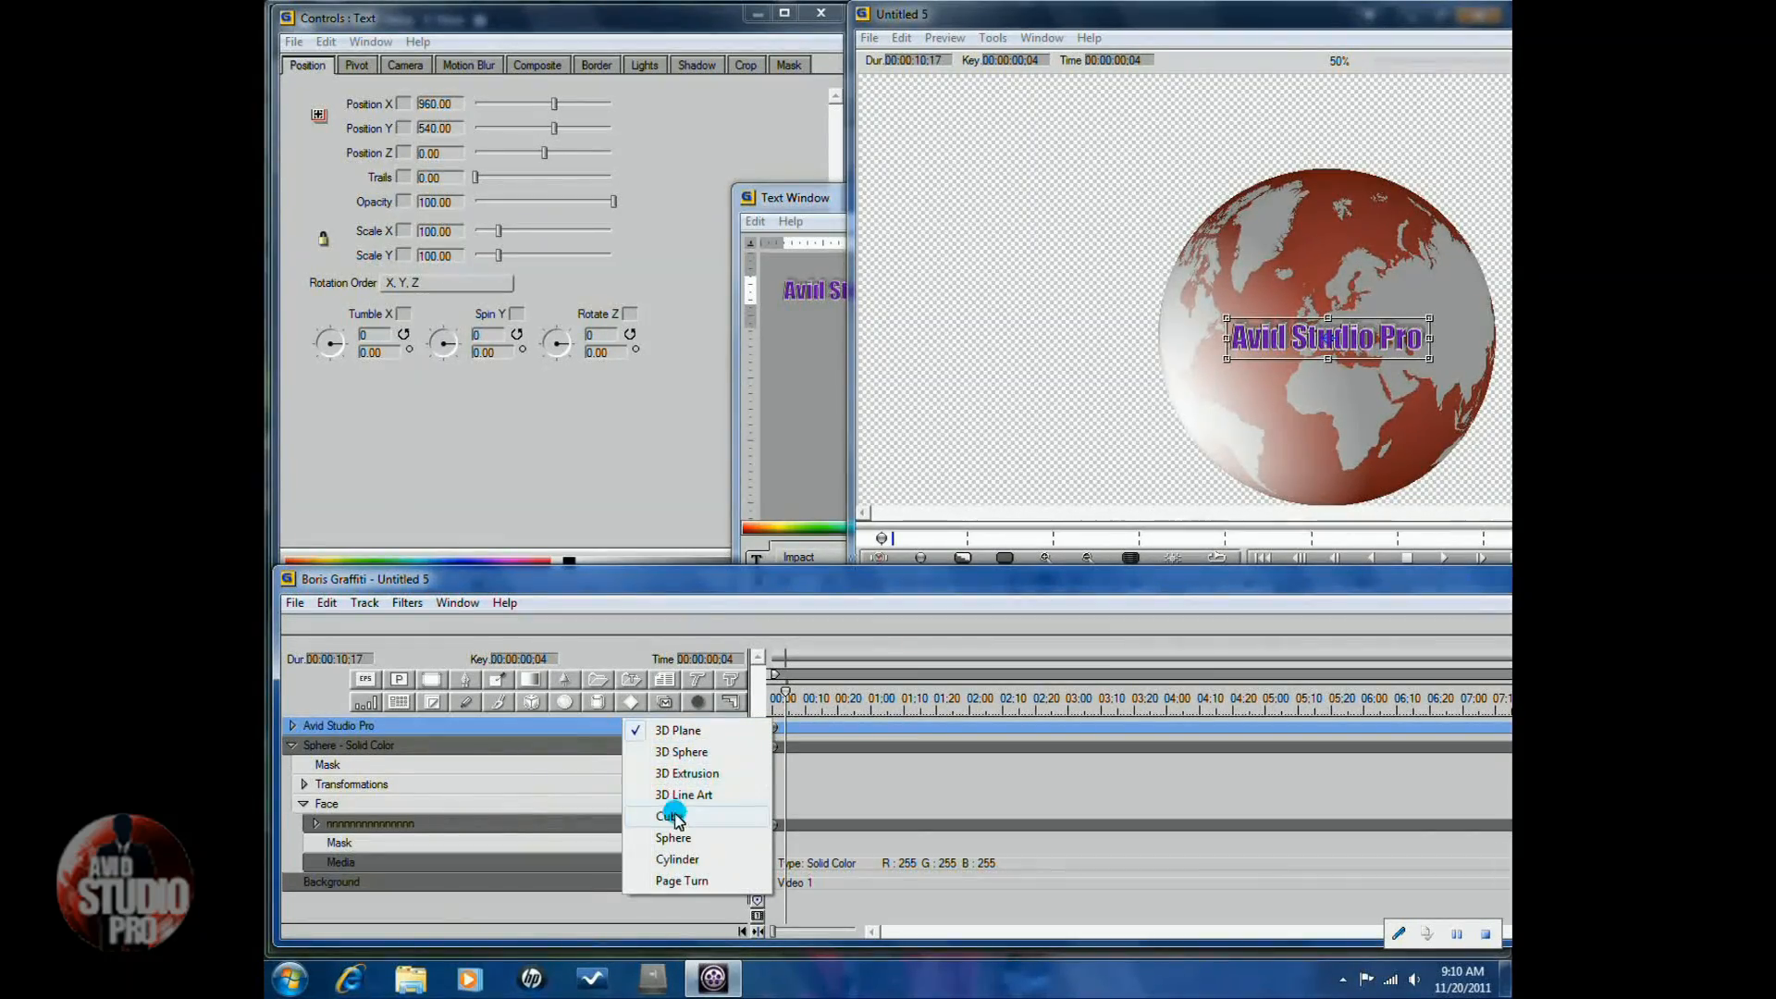
click(678, 859)
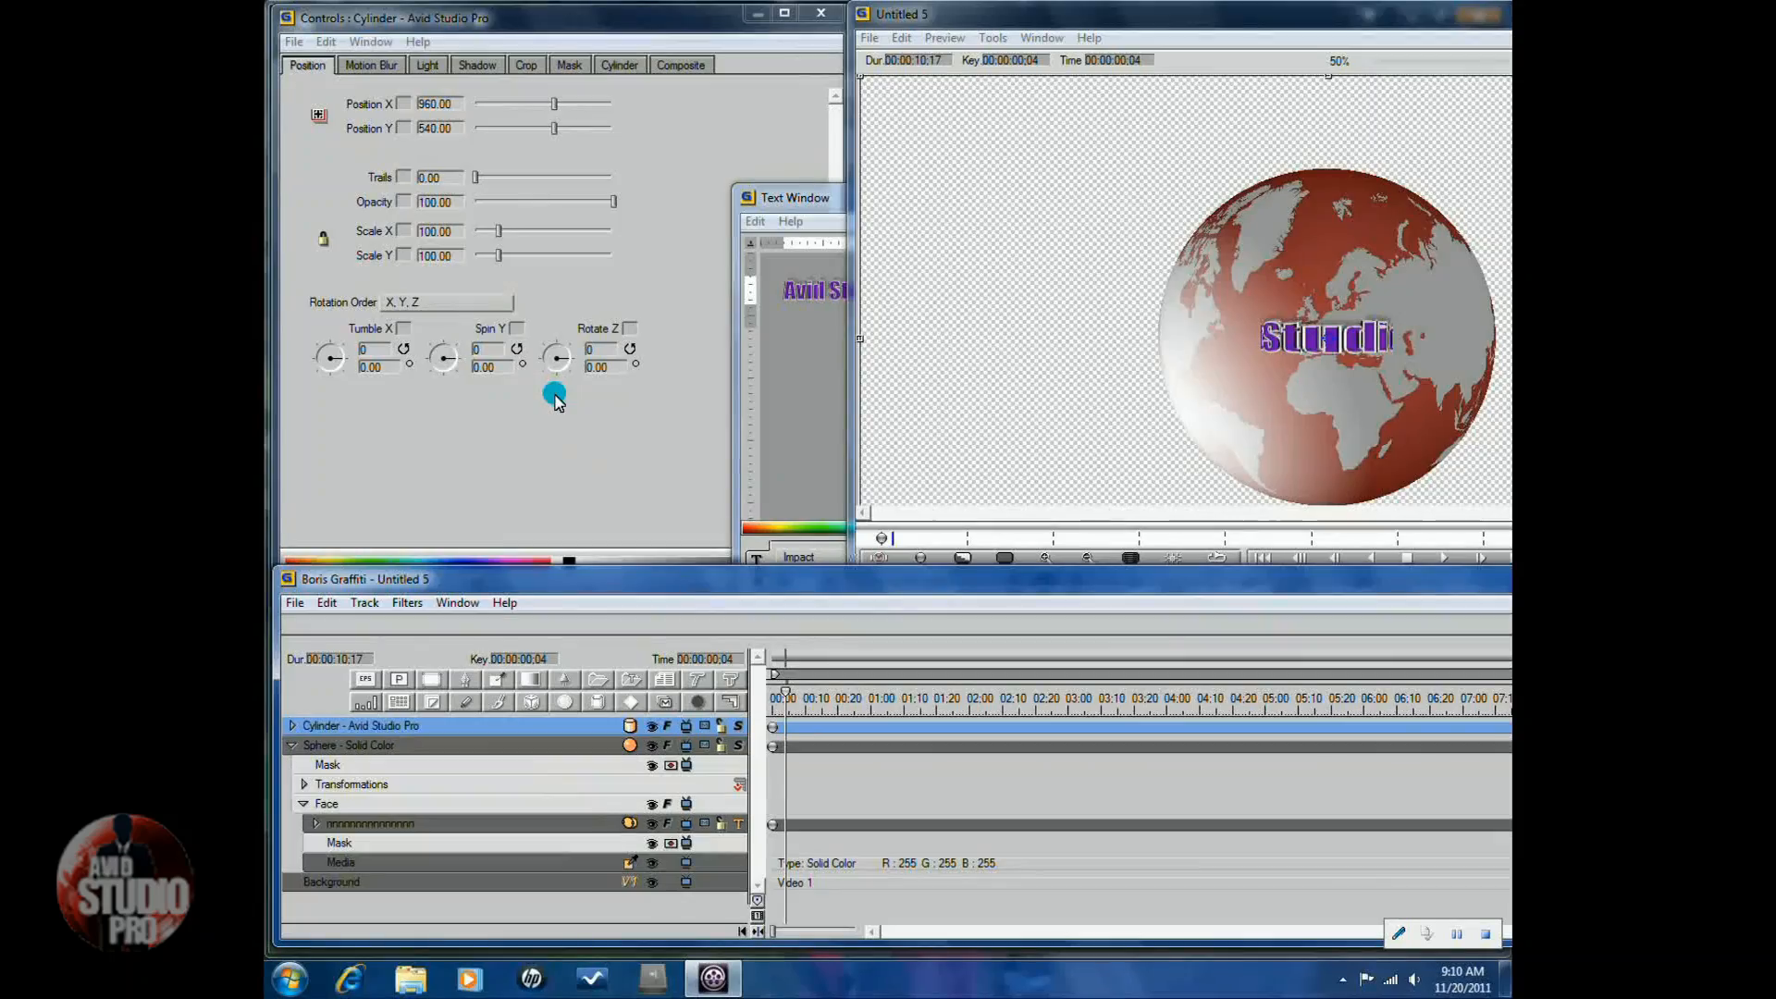
click(618, 65)
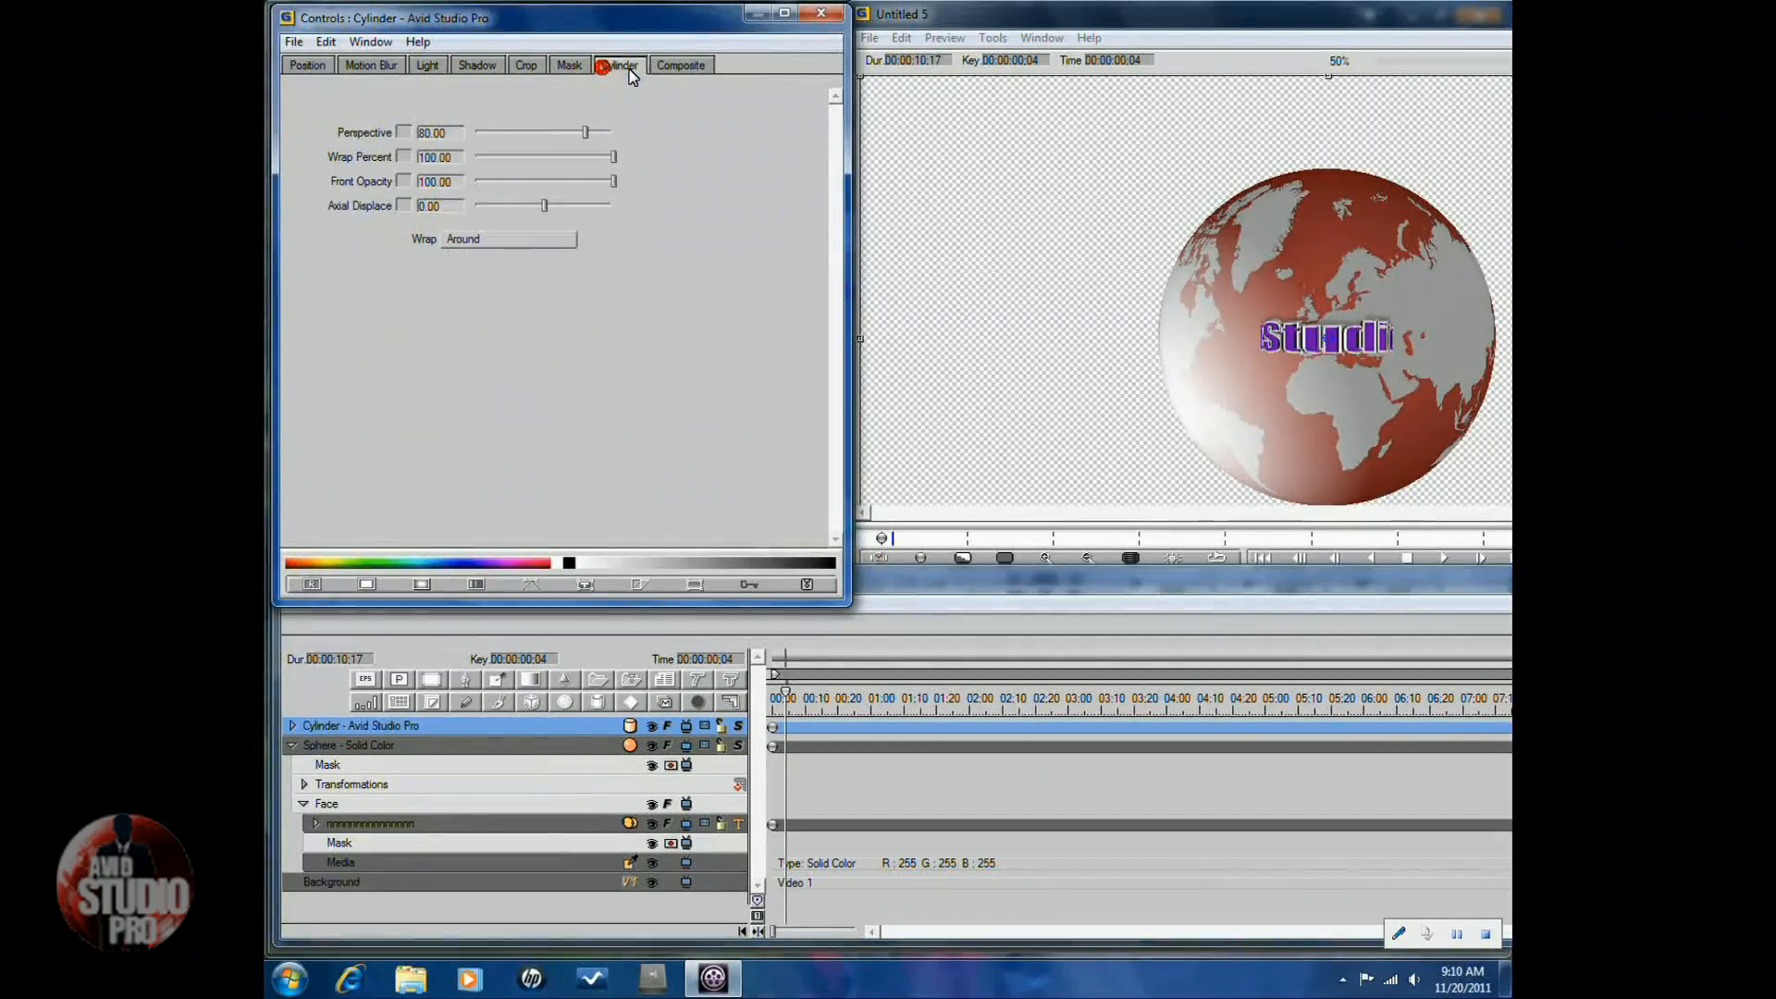
click(490, 239)
click(517, 267)
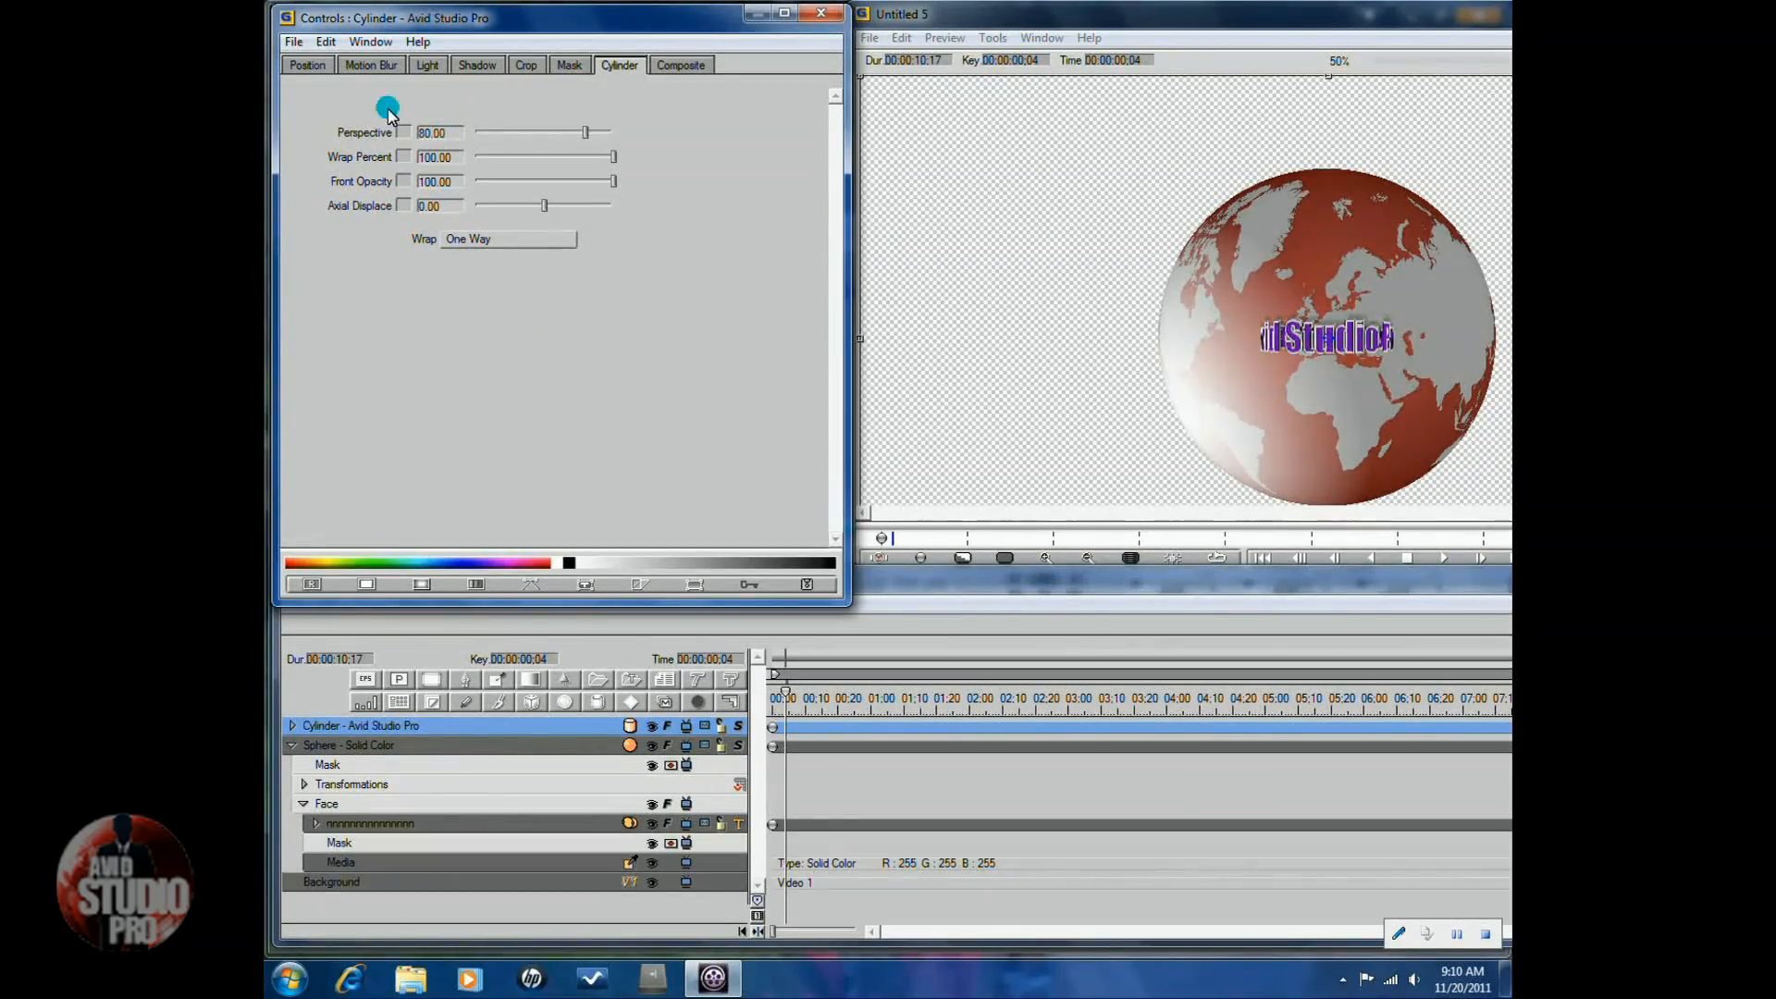
Set the cylinder's Perspective to 50.50, Wrap Percent to 67.61 and Axial Displace to 790.99.
drag(438, 135, 408, 132)
text(50)
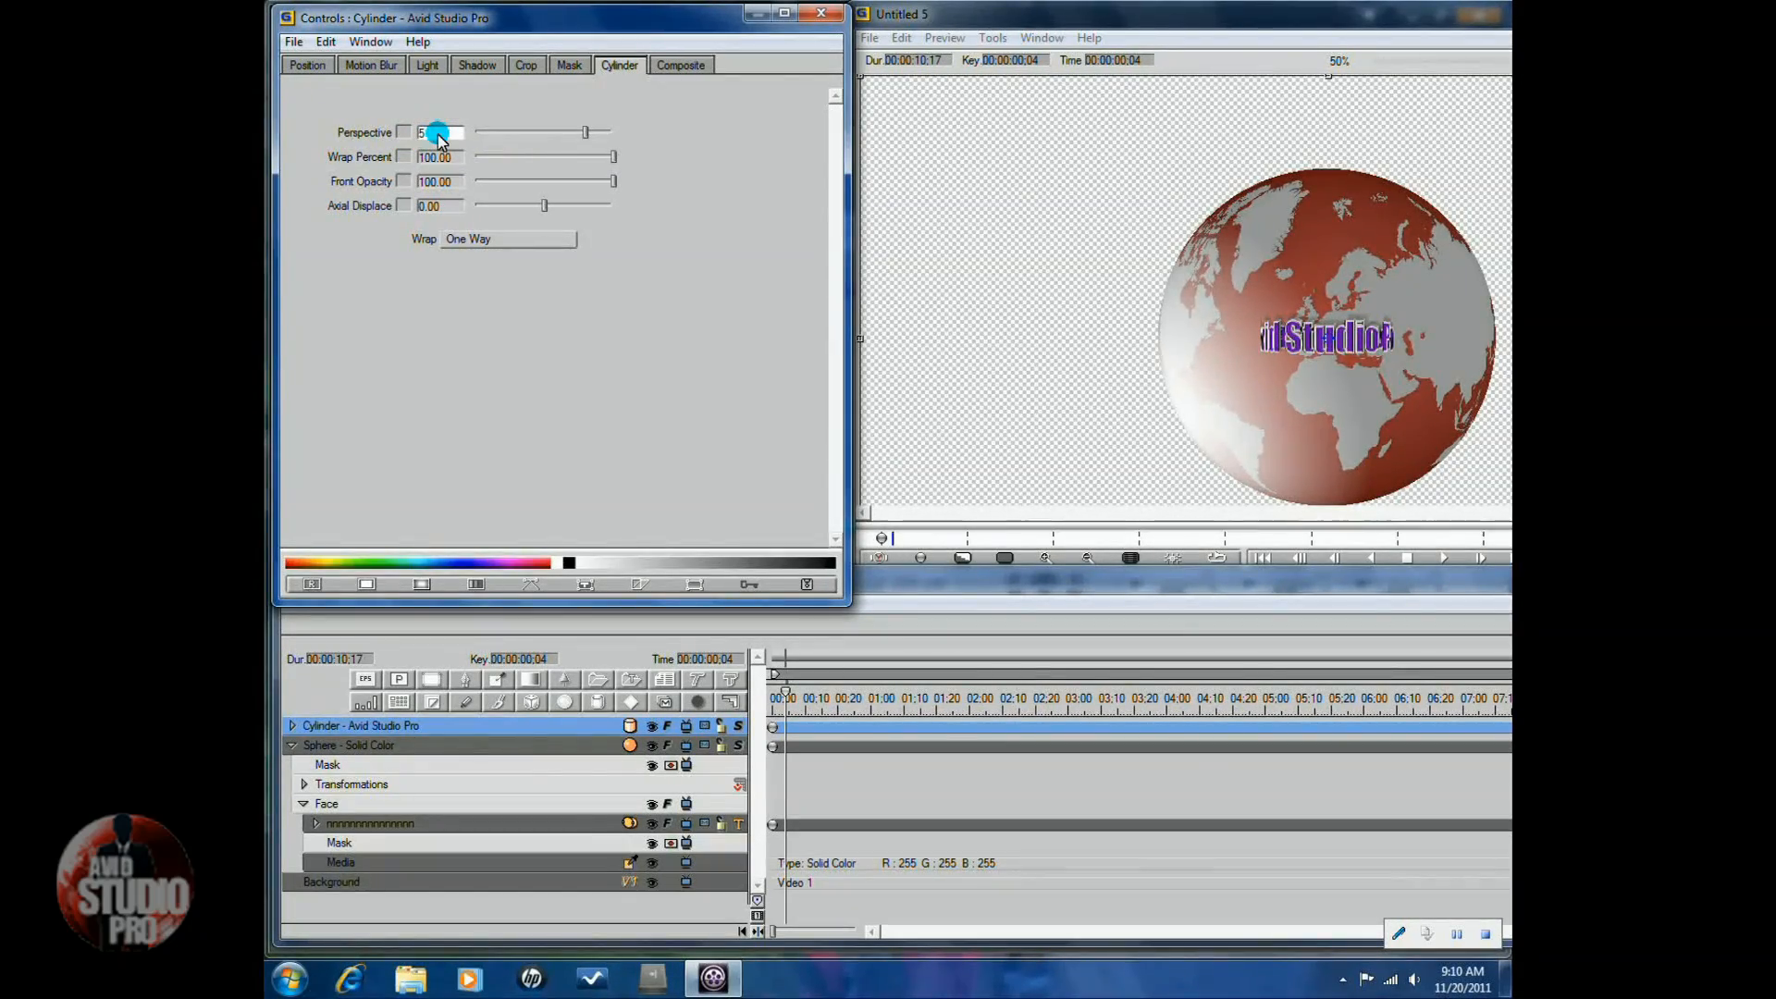
text(.50)
click(434, 157)
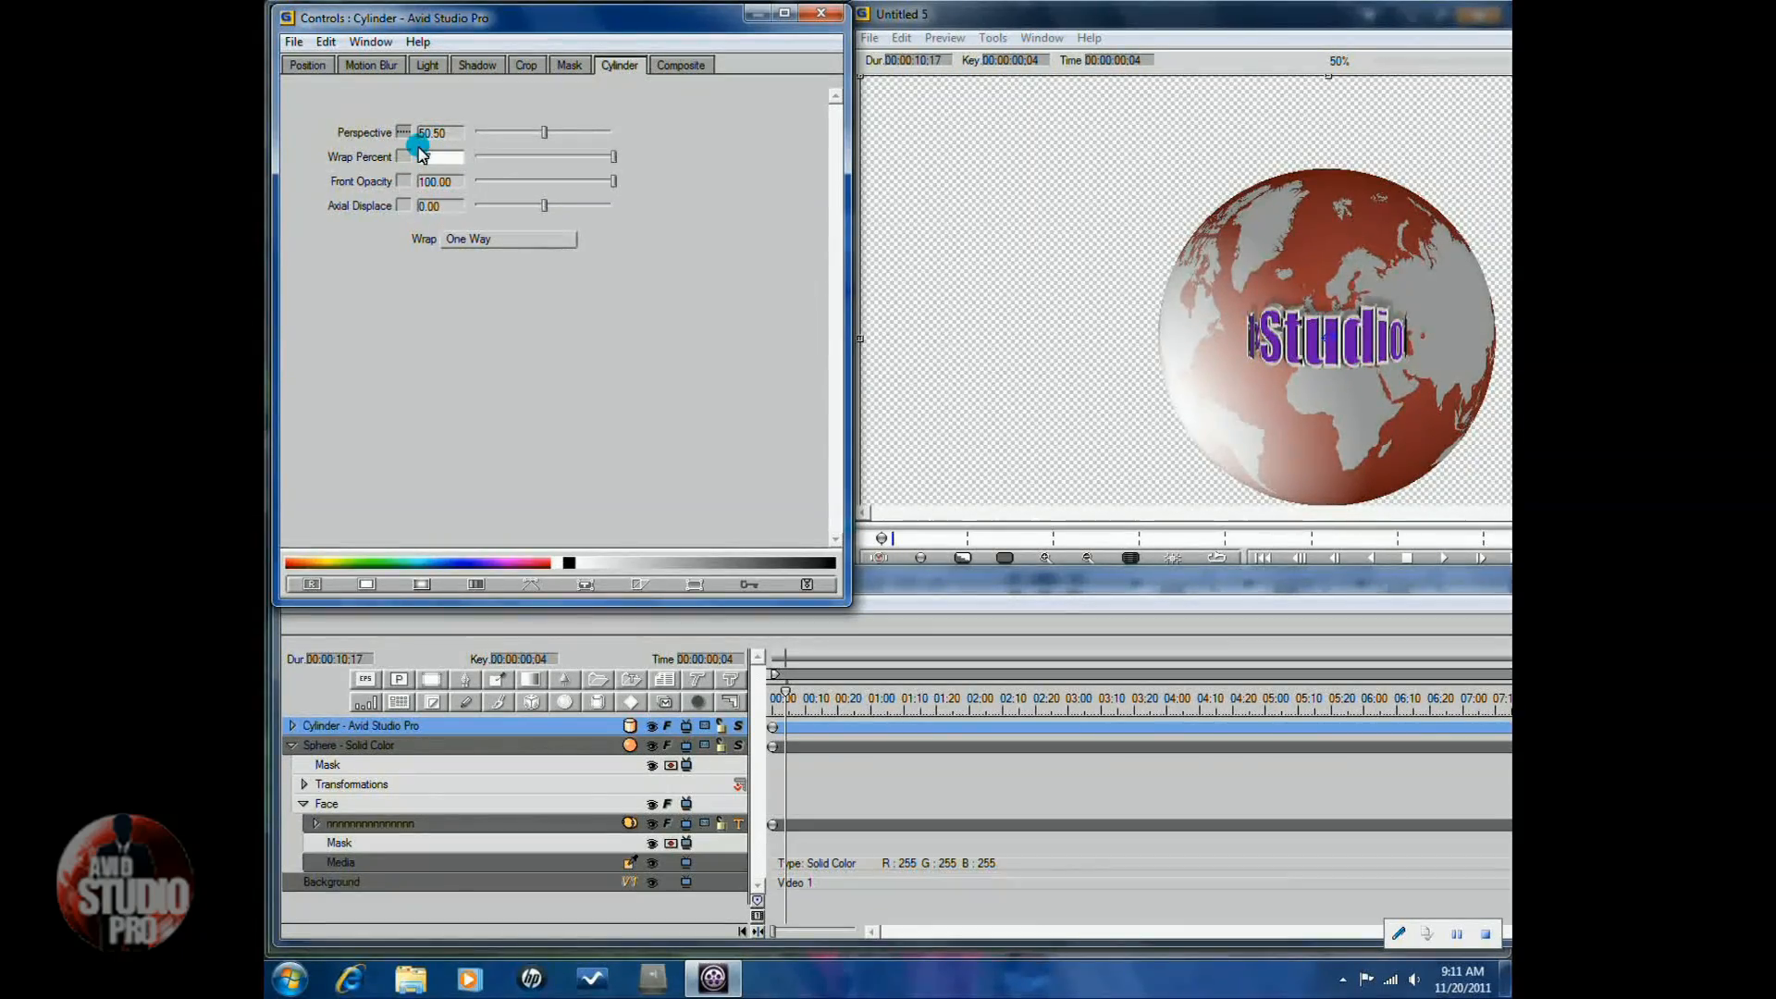
text(67.61)
key(Return)
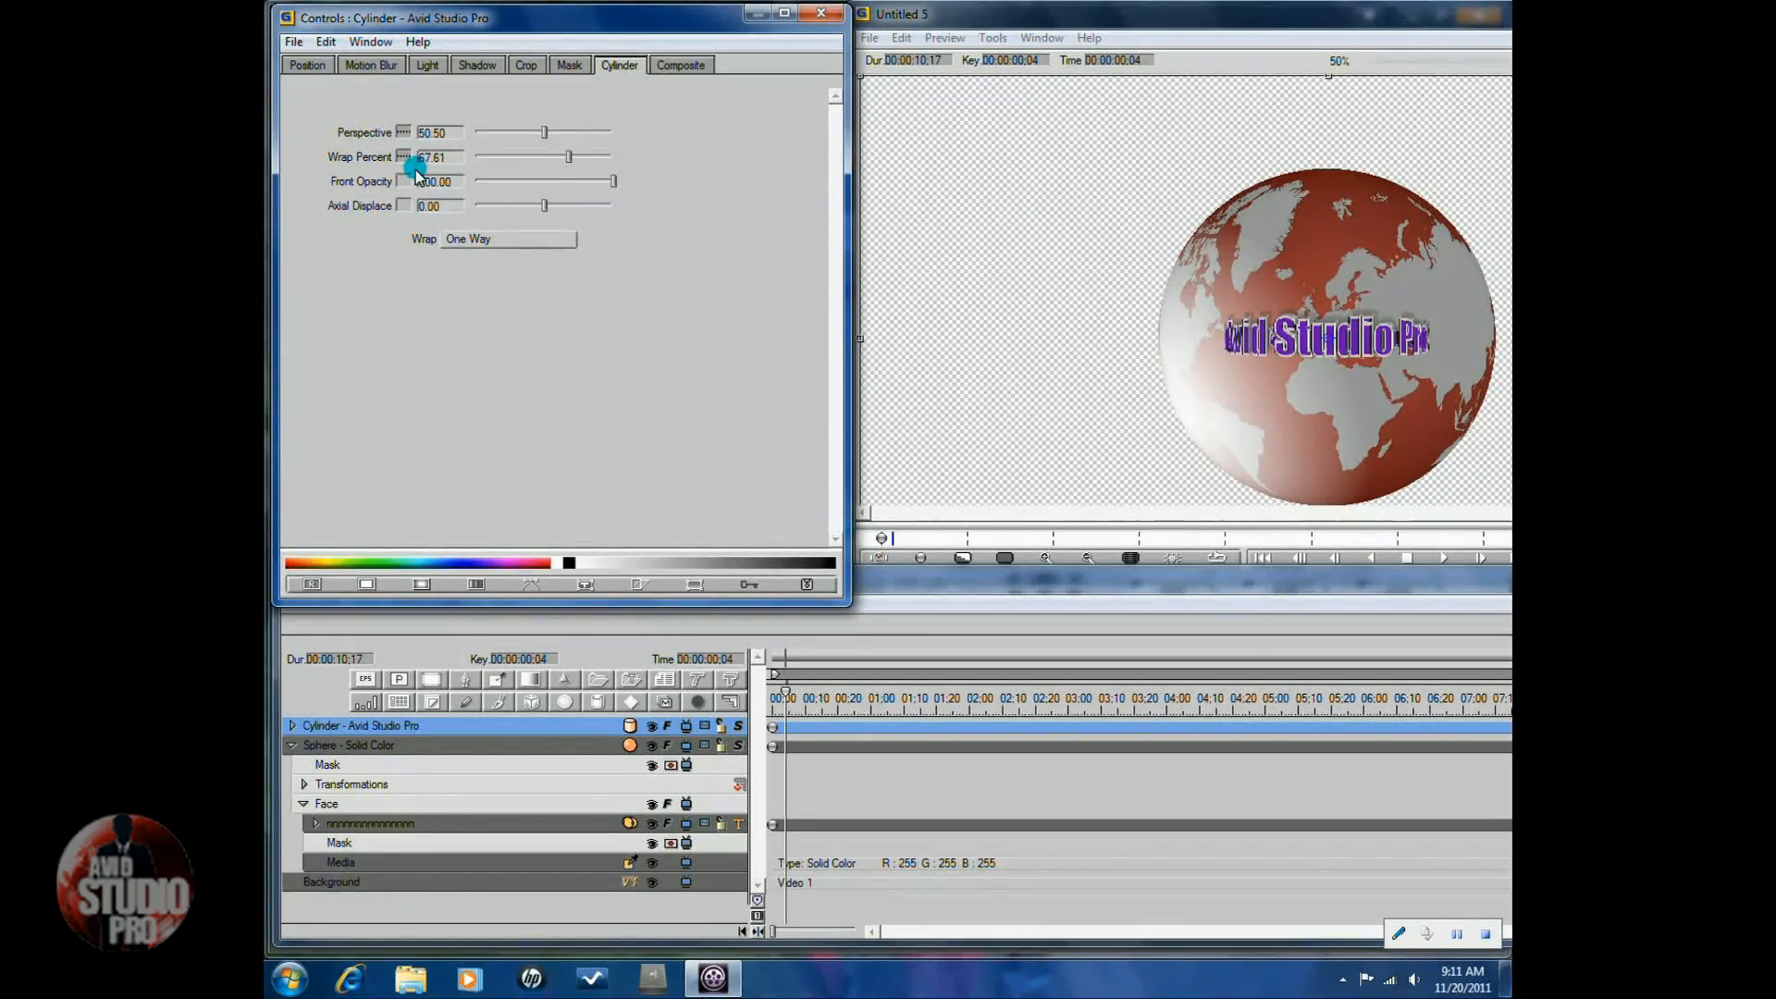
click(438, 207)
text(790.99)
key(Return)
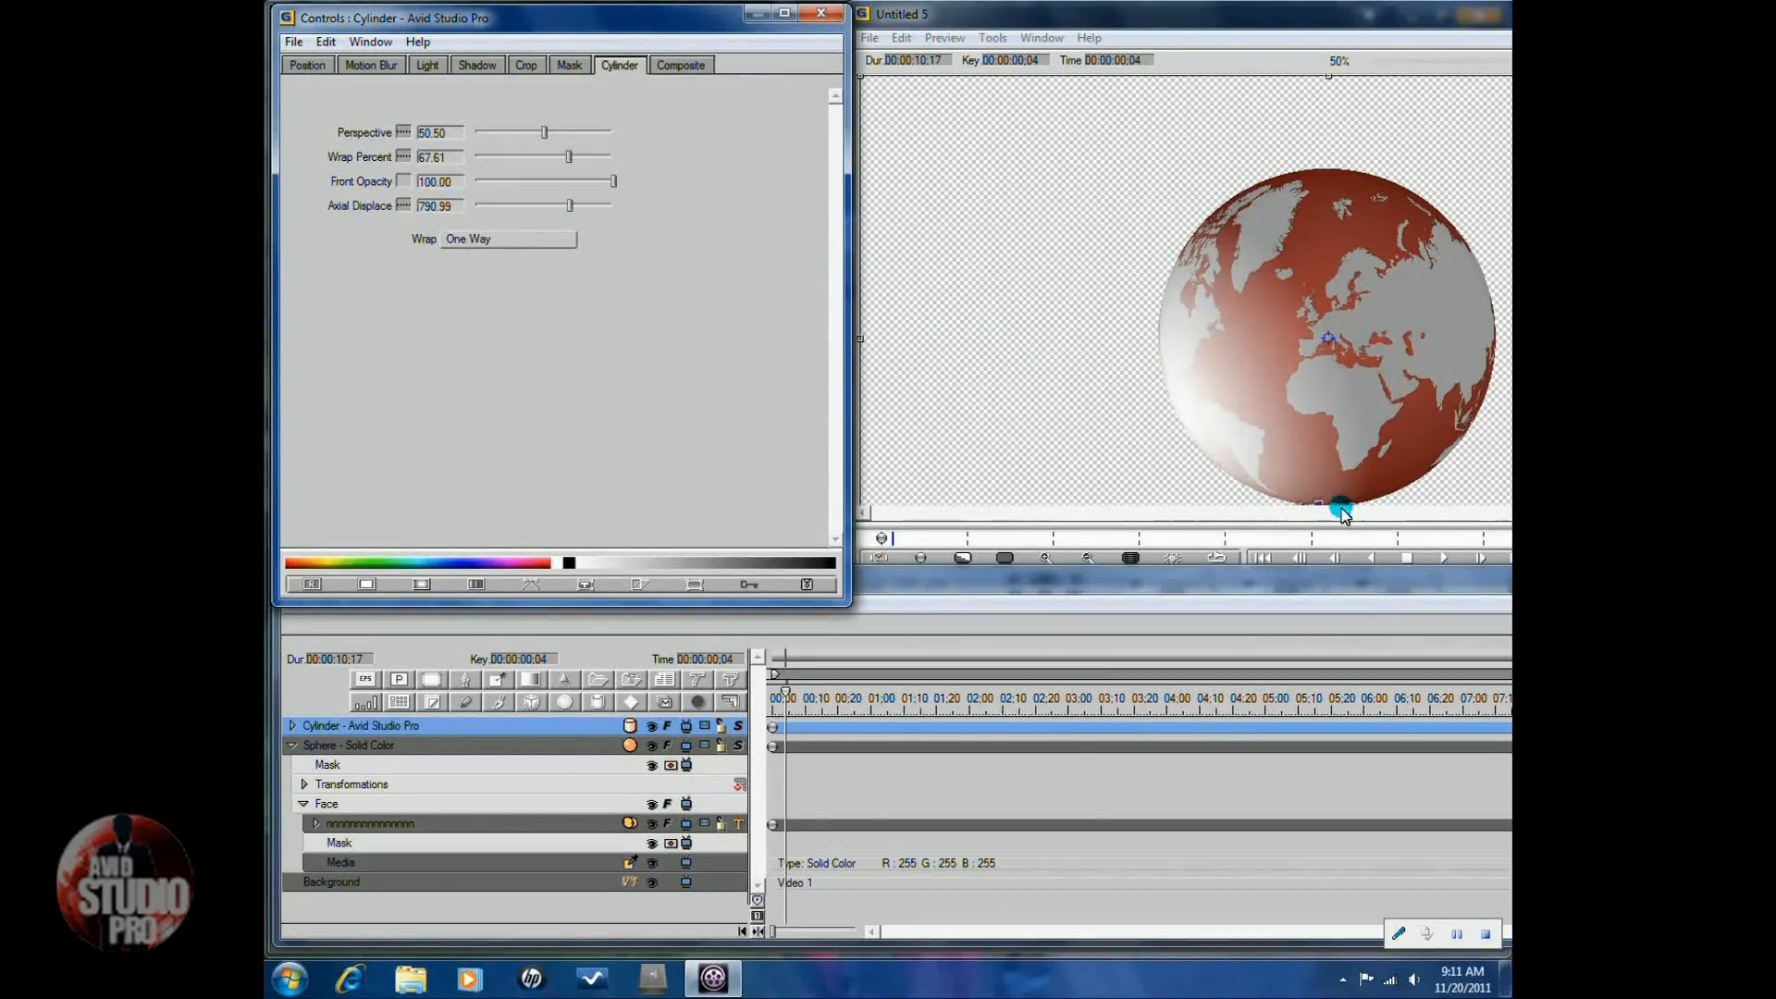
Set the cylinder's Position Y to -45.44 and adjust its Perspective to 54.68 and Wrap Percent to 66.20.
click(314, 66)
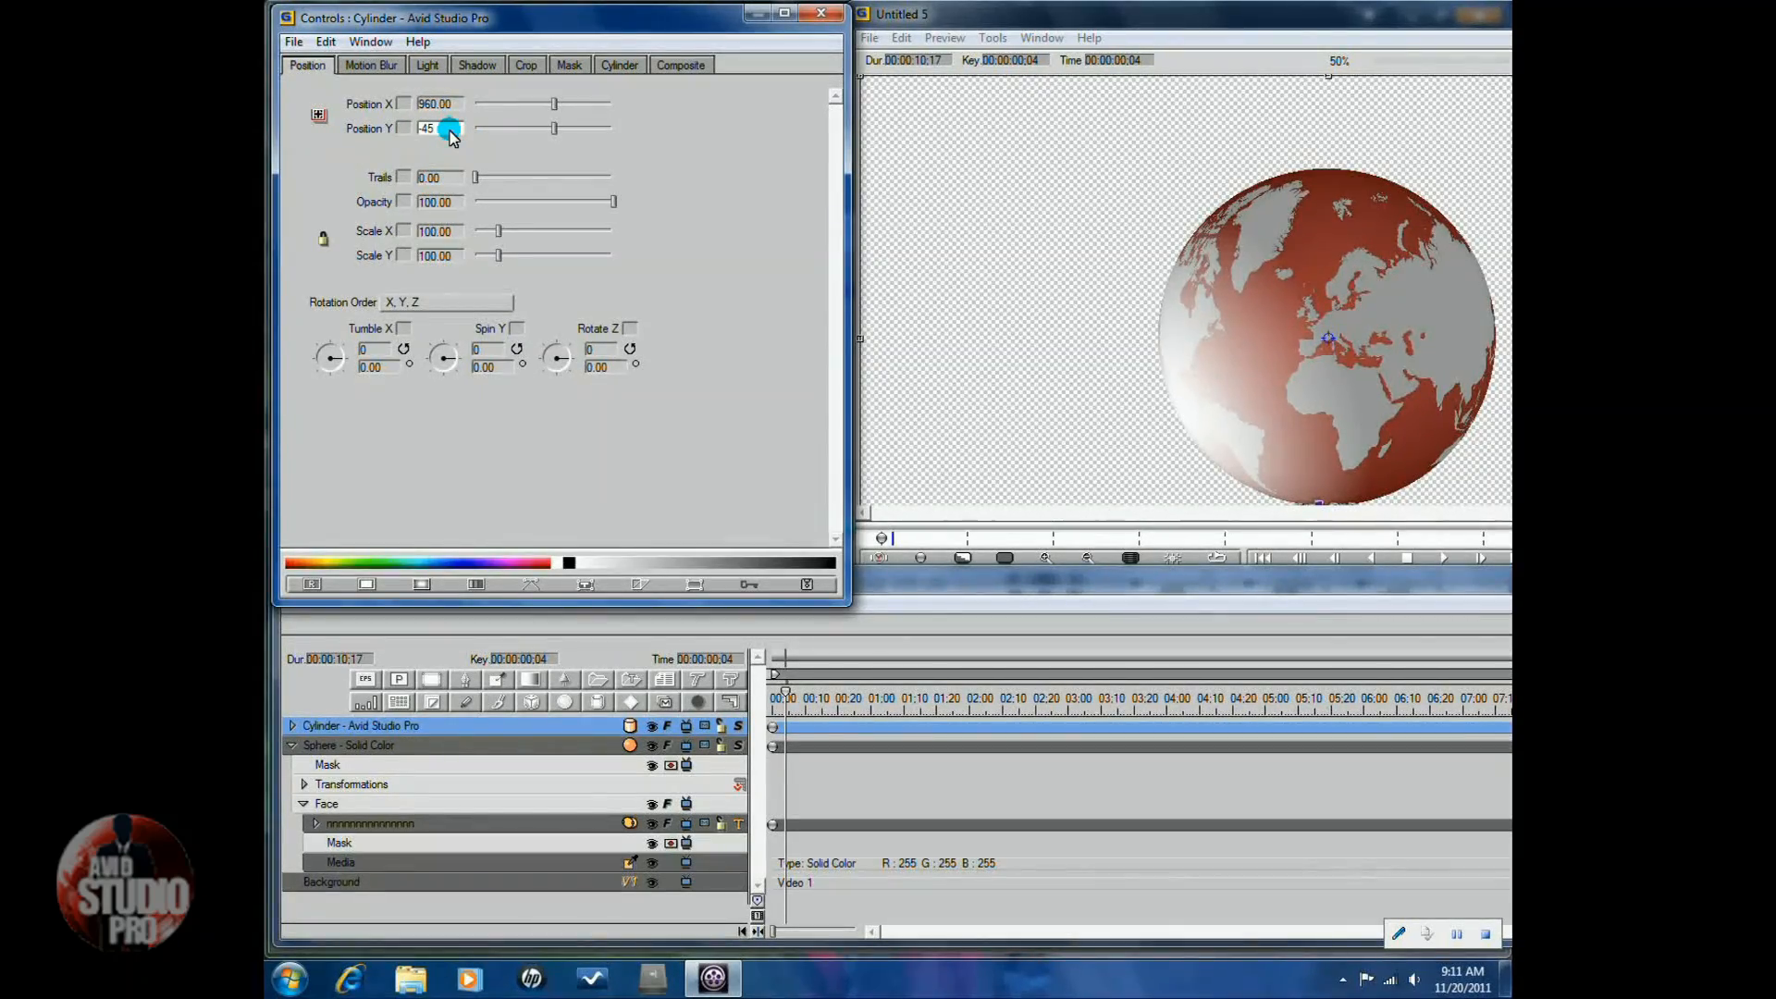
key(Return)
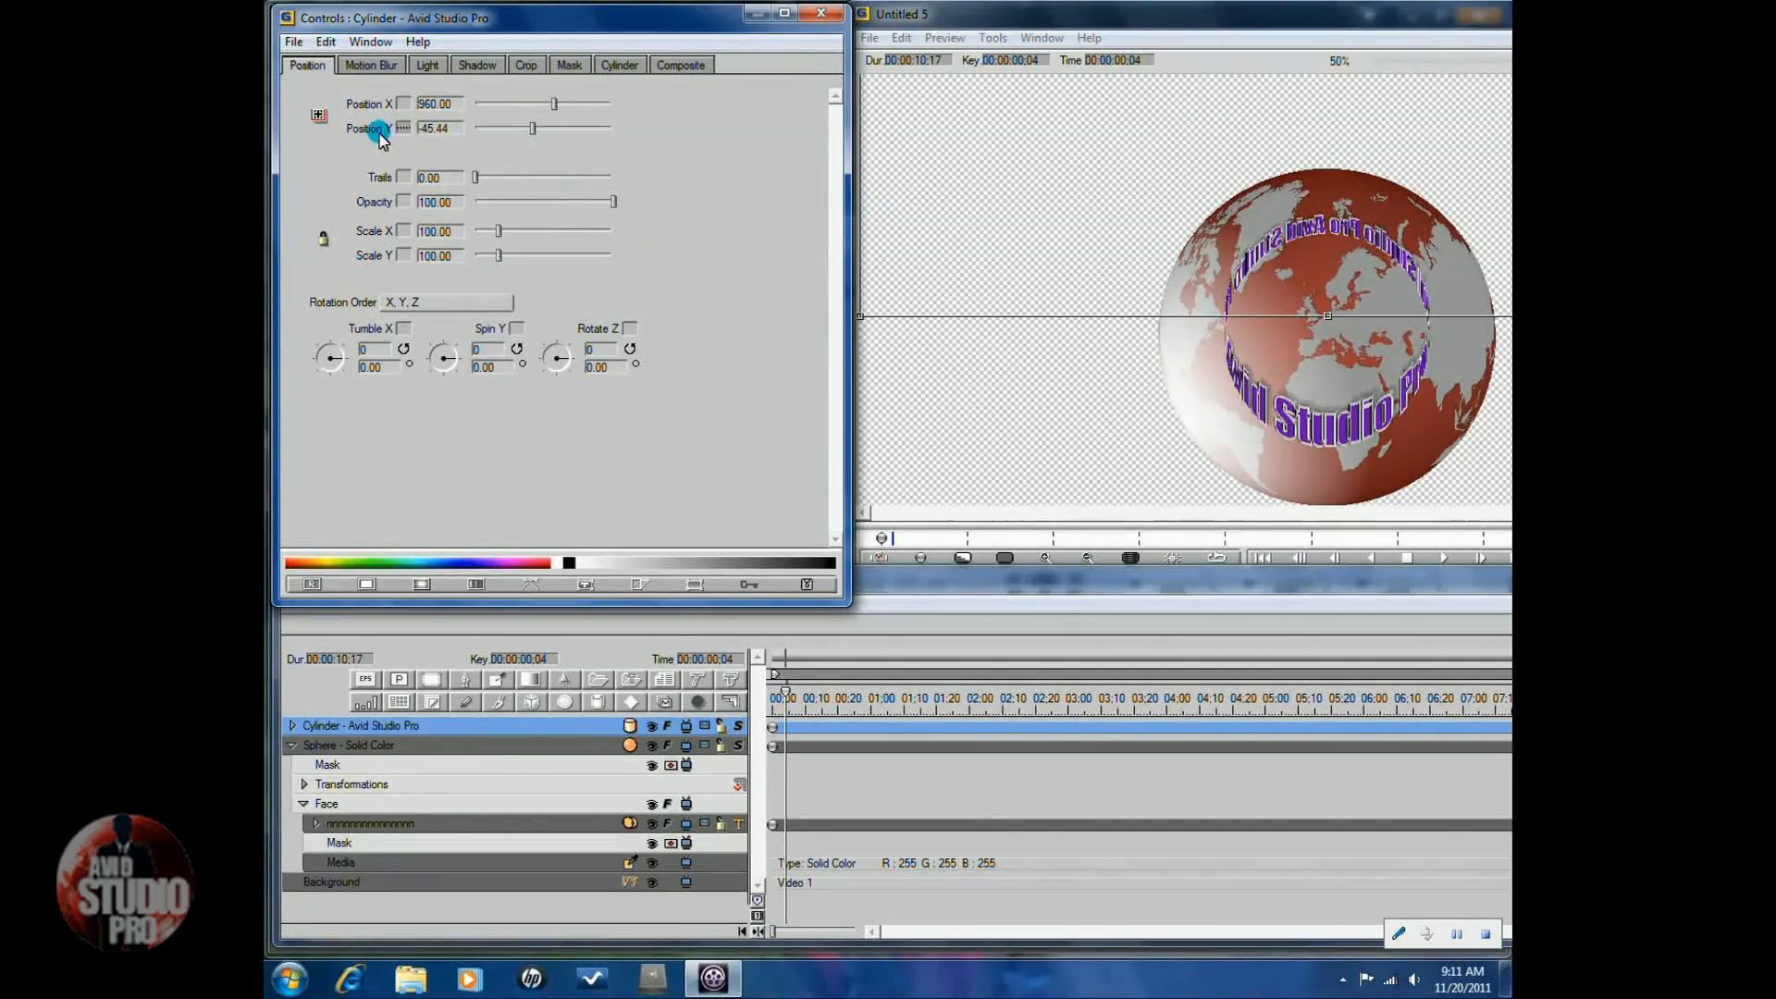
click(625, 69)
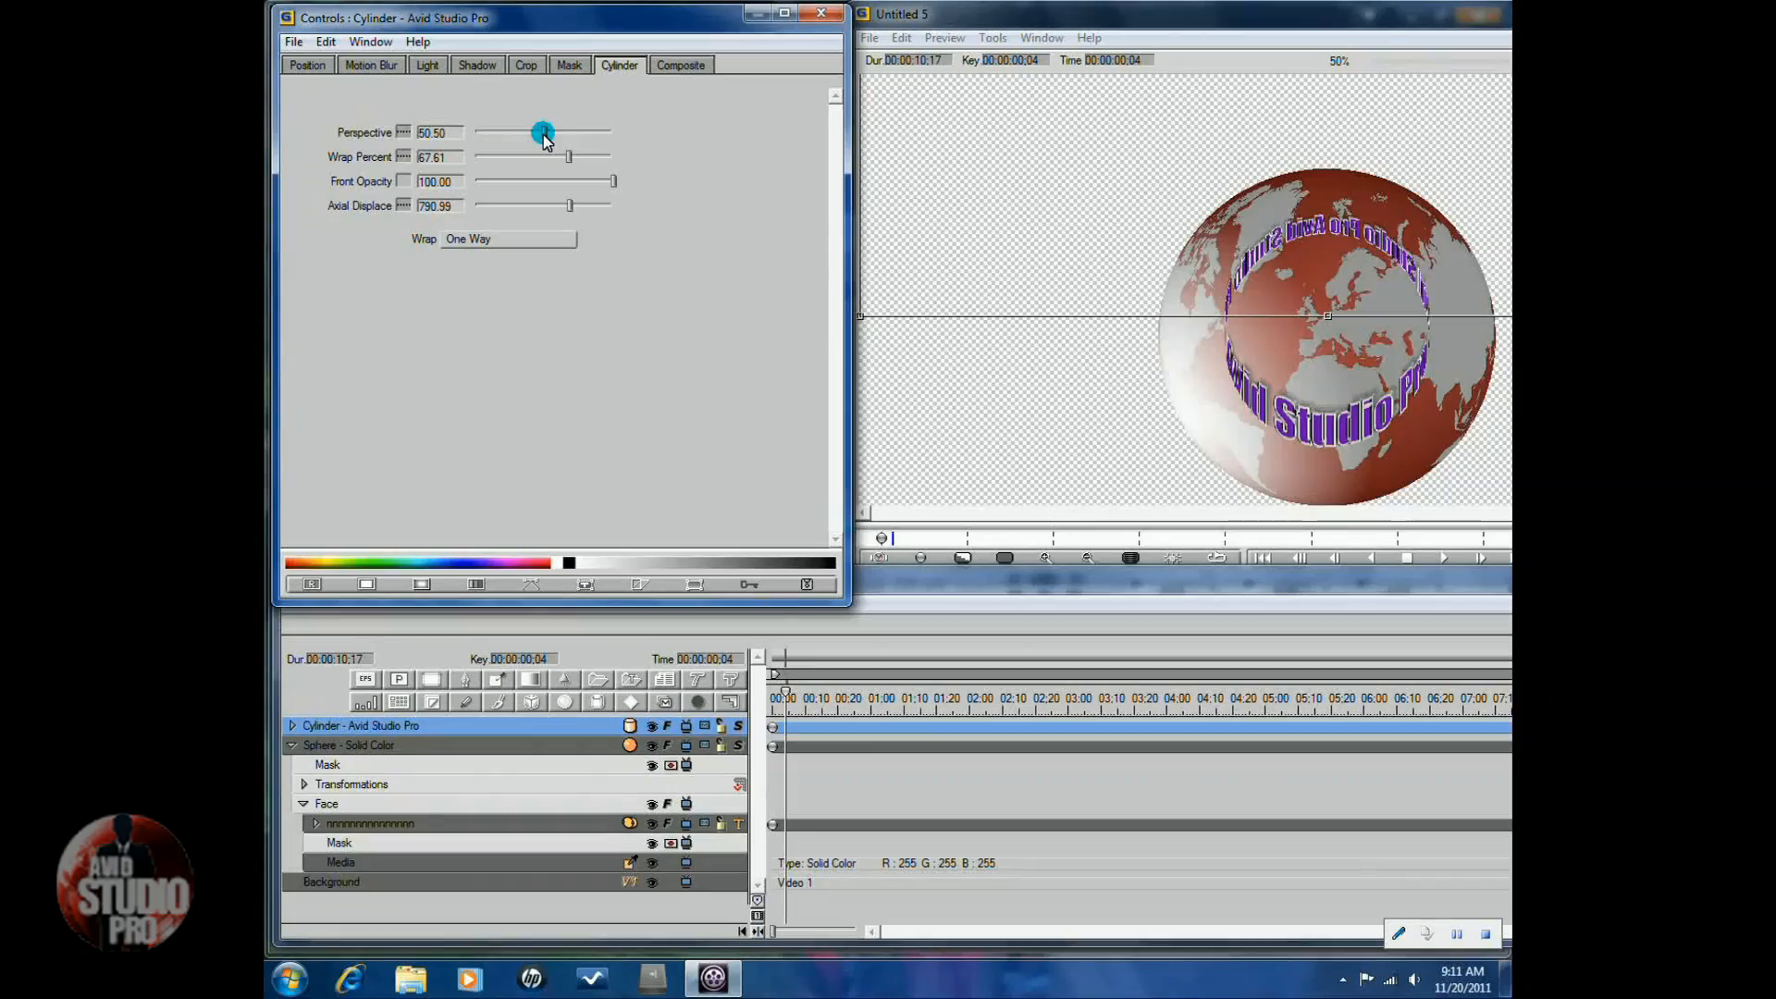
drag(544, 139, 567, 158)
click(563, 159)
click(597, 188)
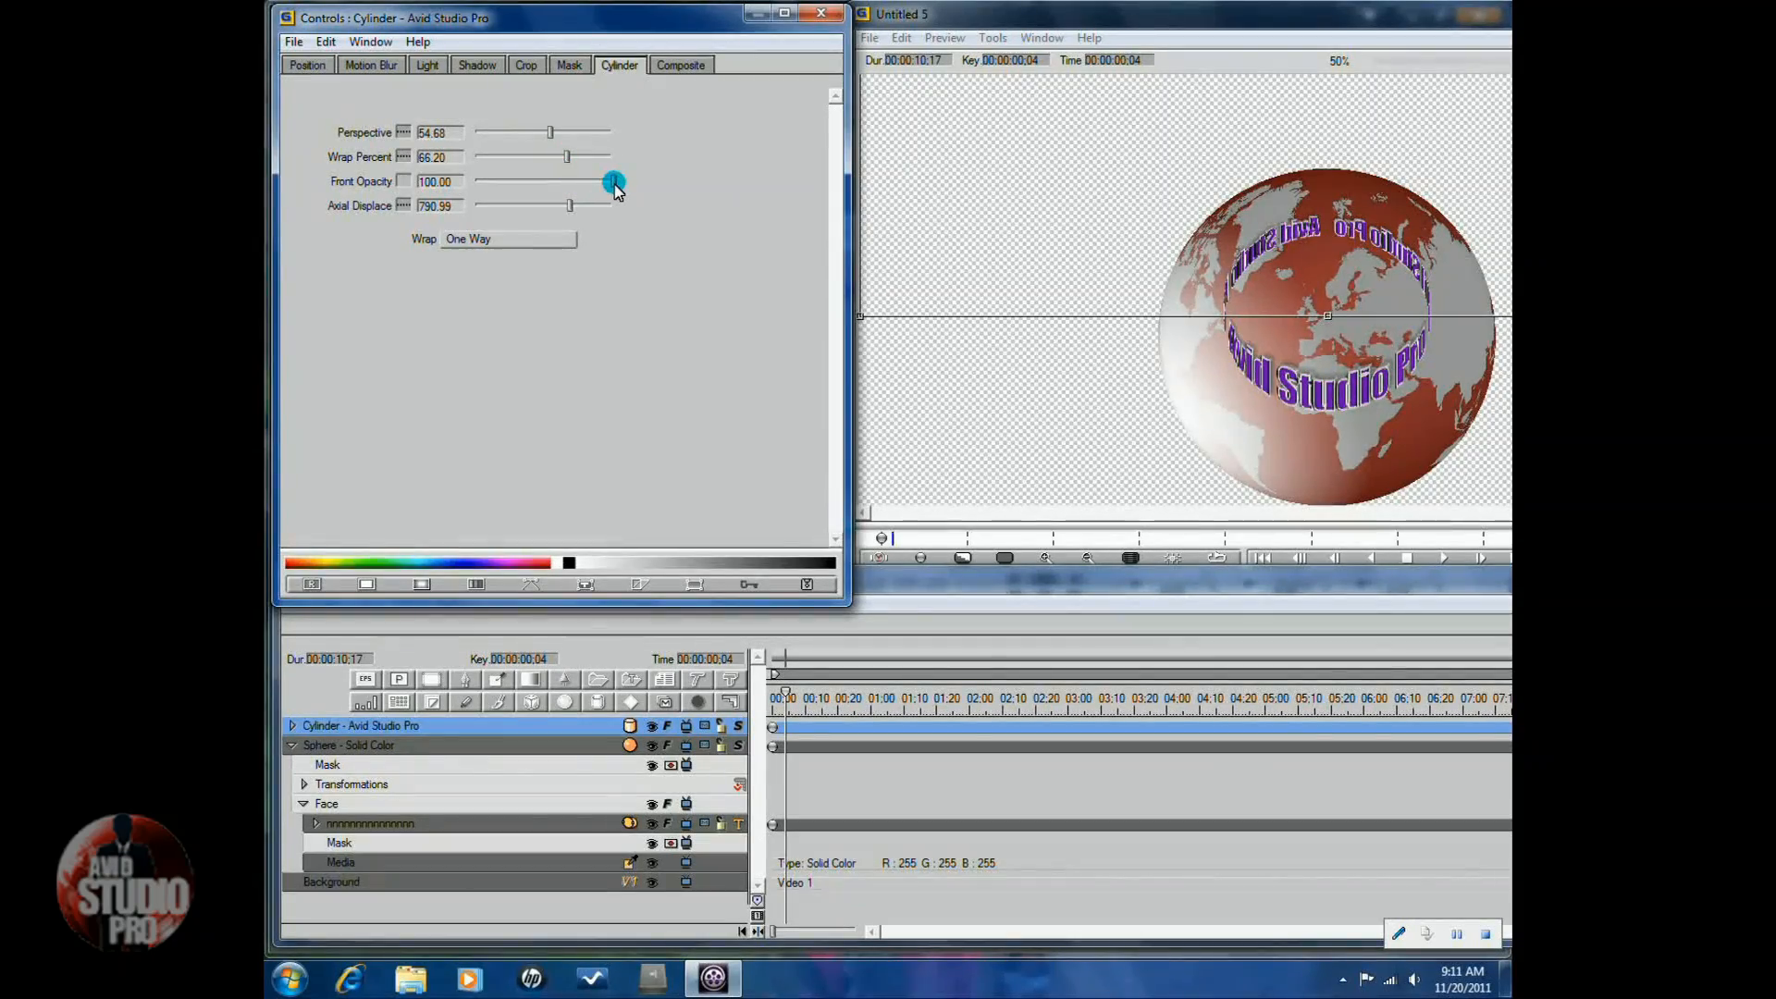
Set the cylinder's Axial Displace to 851.83 and its Scale X and Y to 164.79.
drag(569, 205, 570, 207)
click(321, 88)
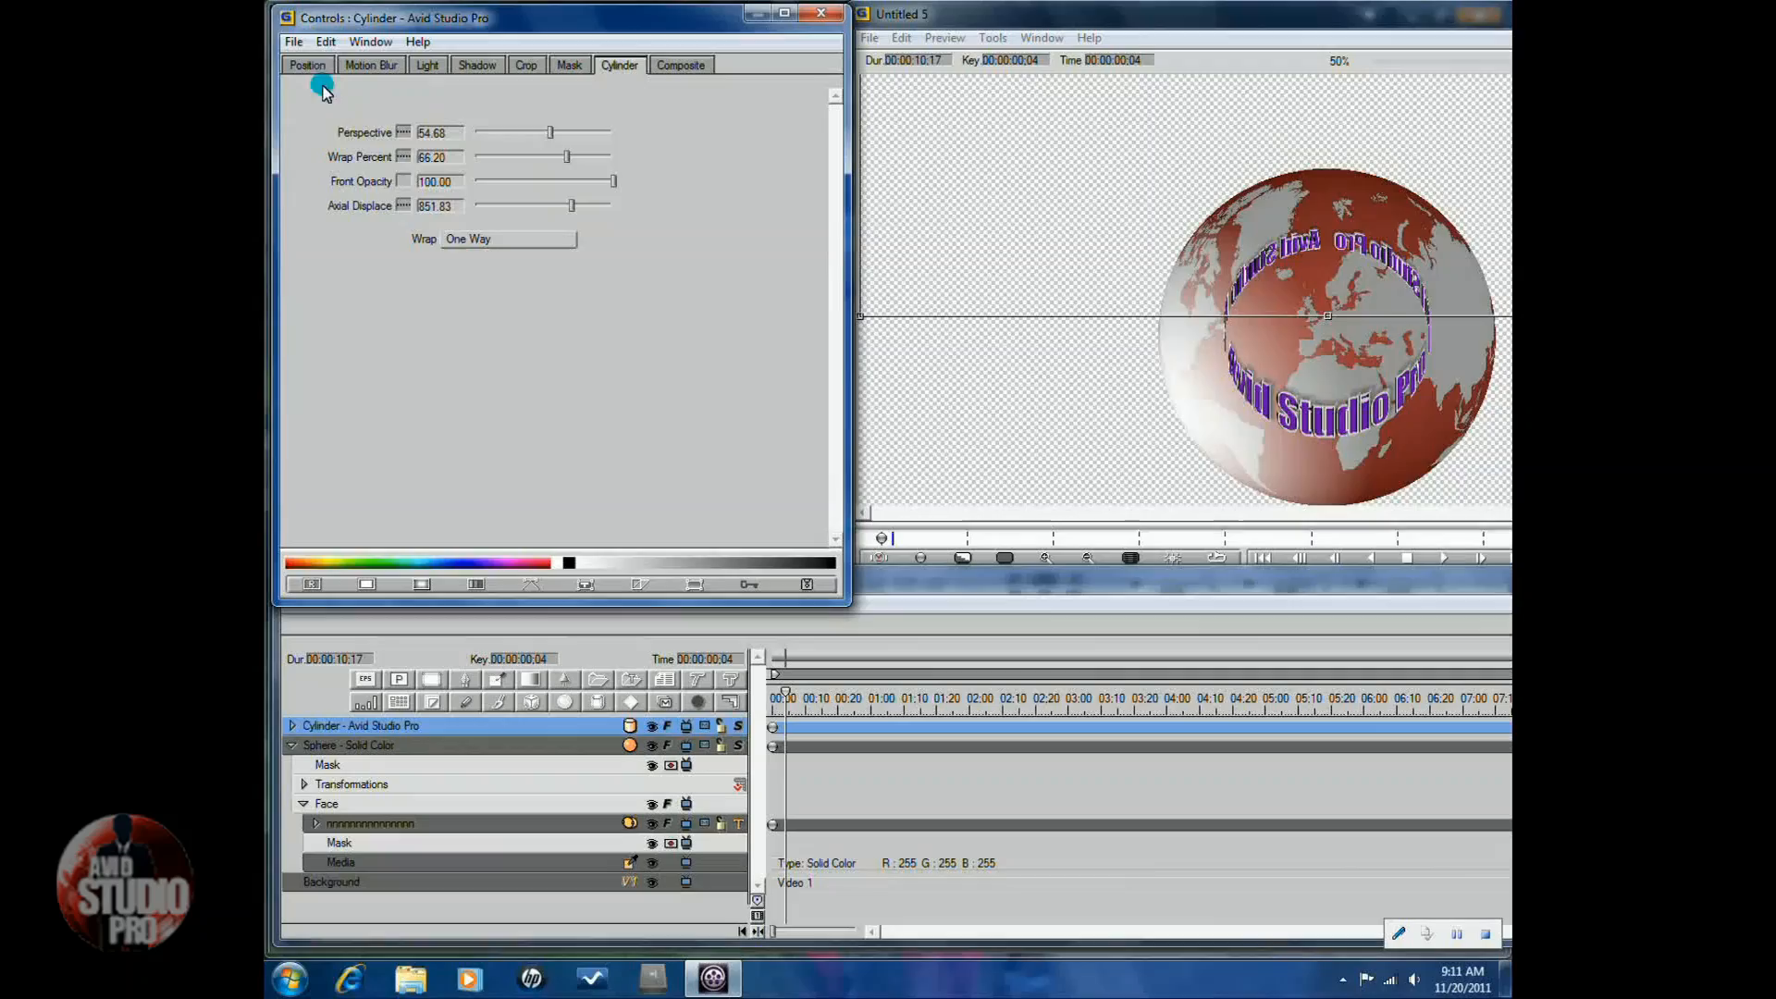
click(307, 66)
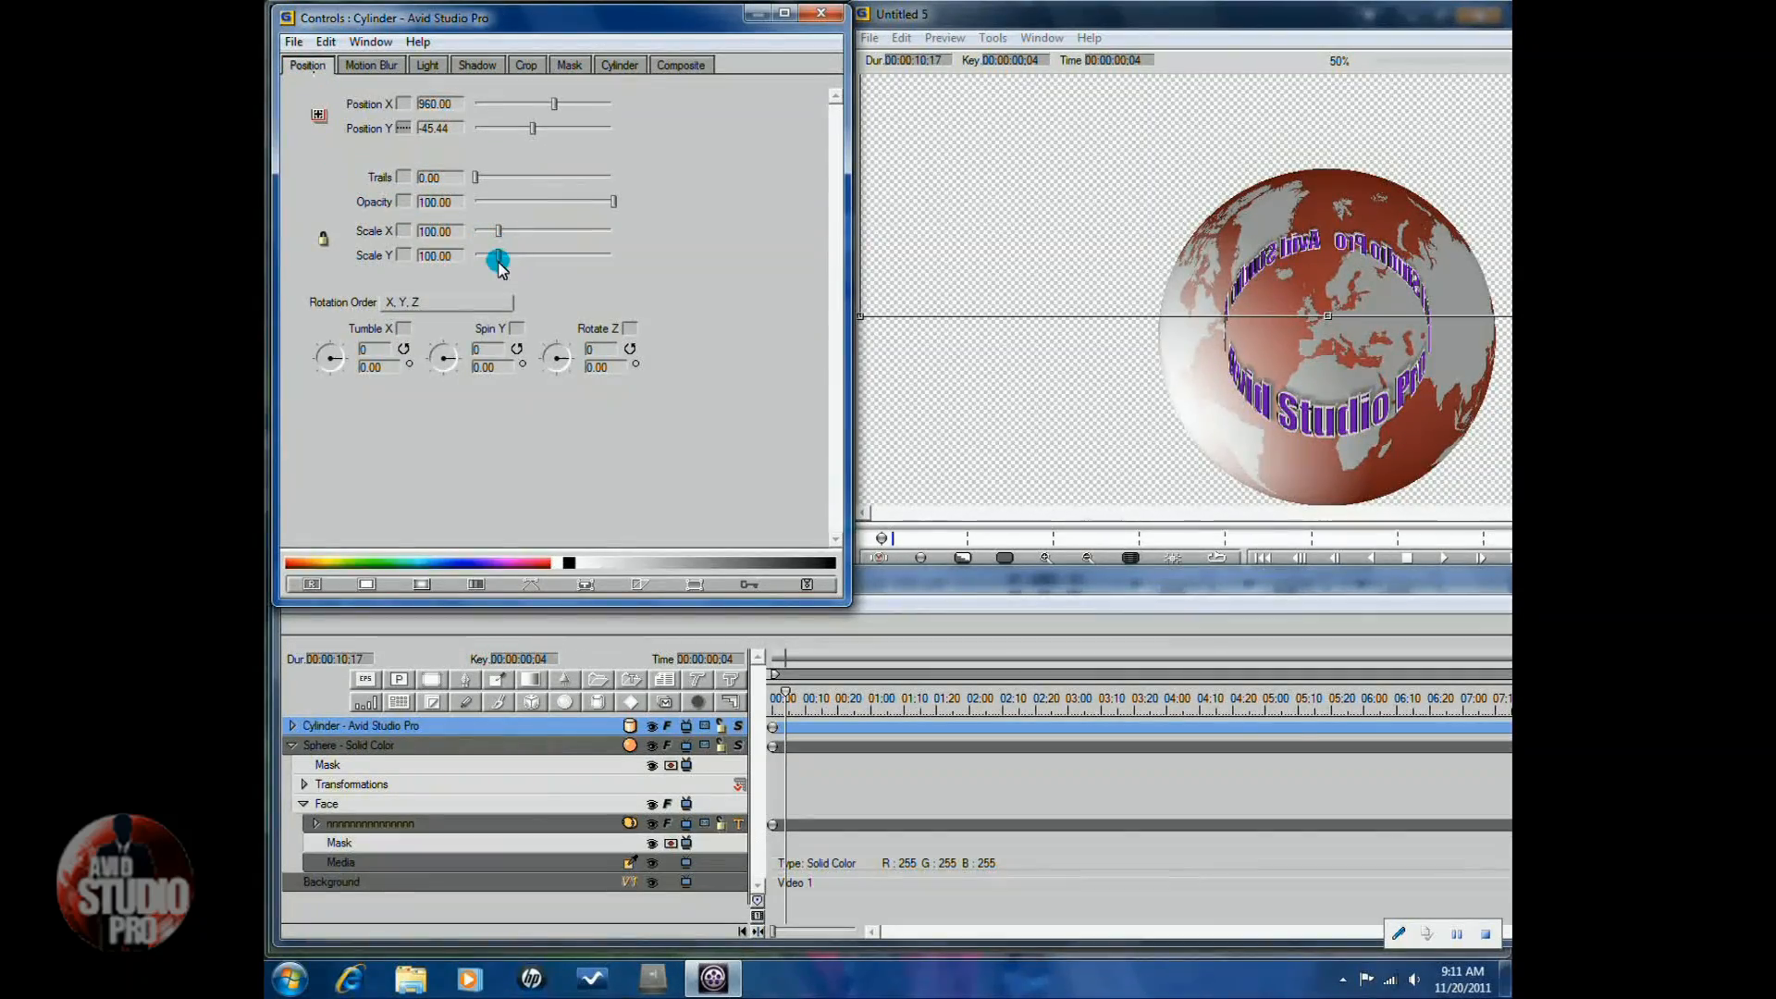
drag(502, 268, 513, 267)
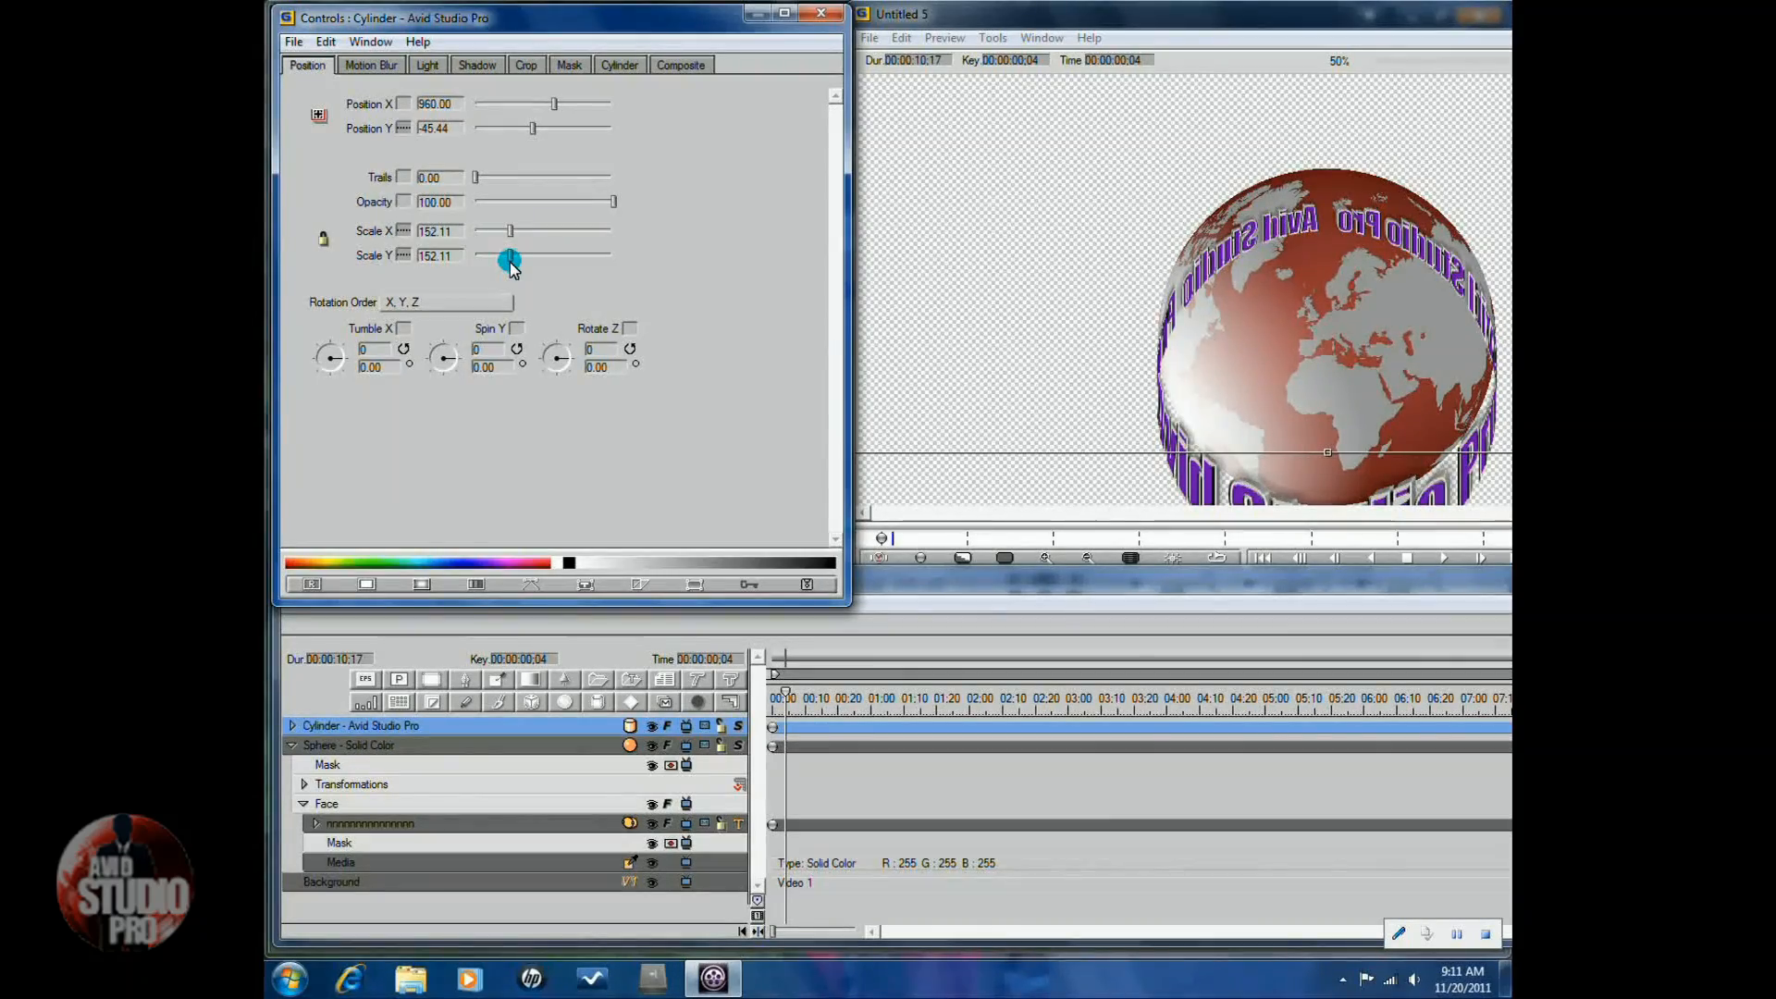
drag(512, 267, 514, 268)
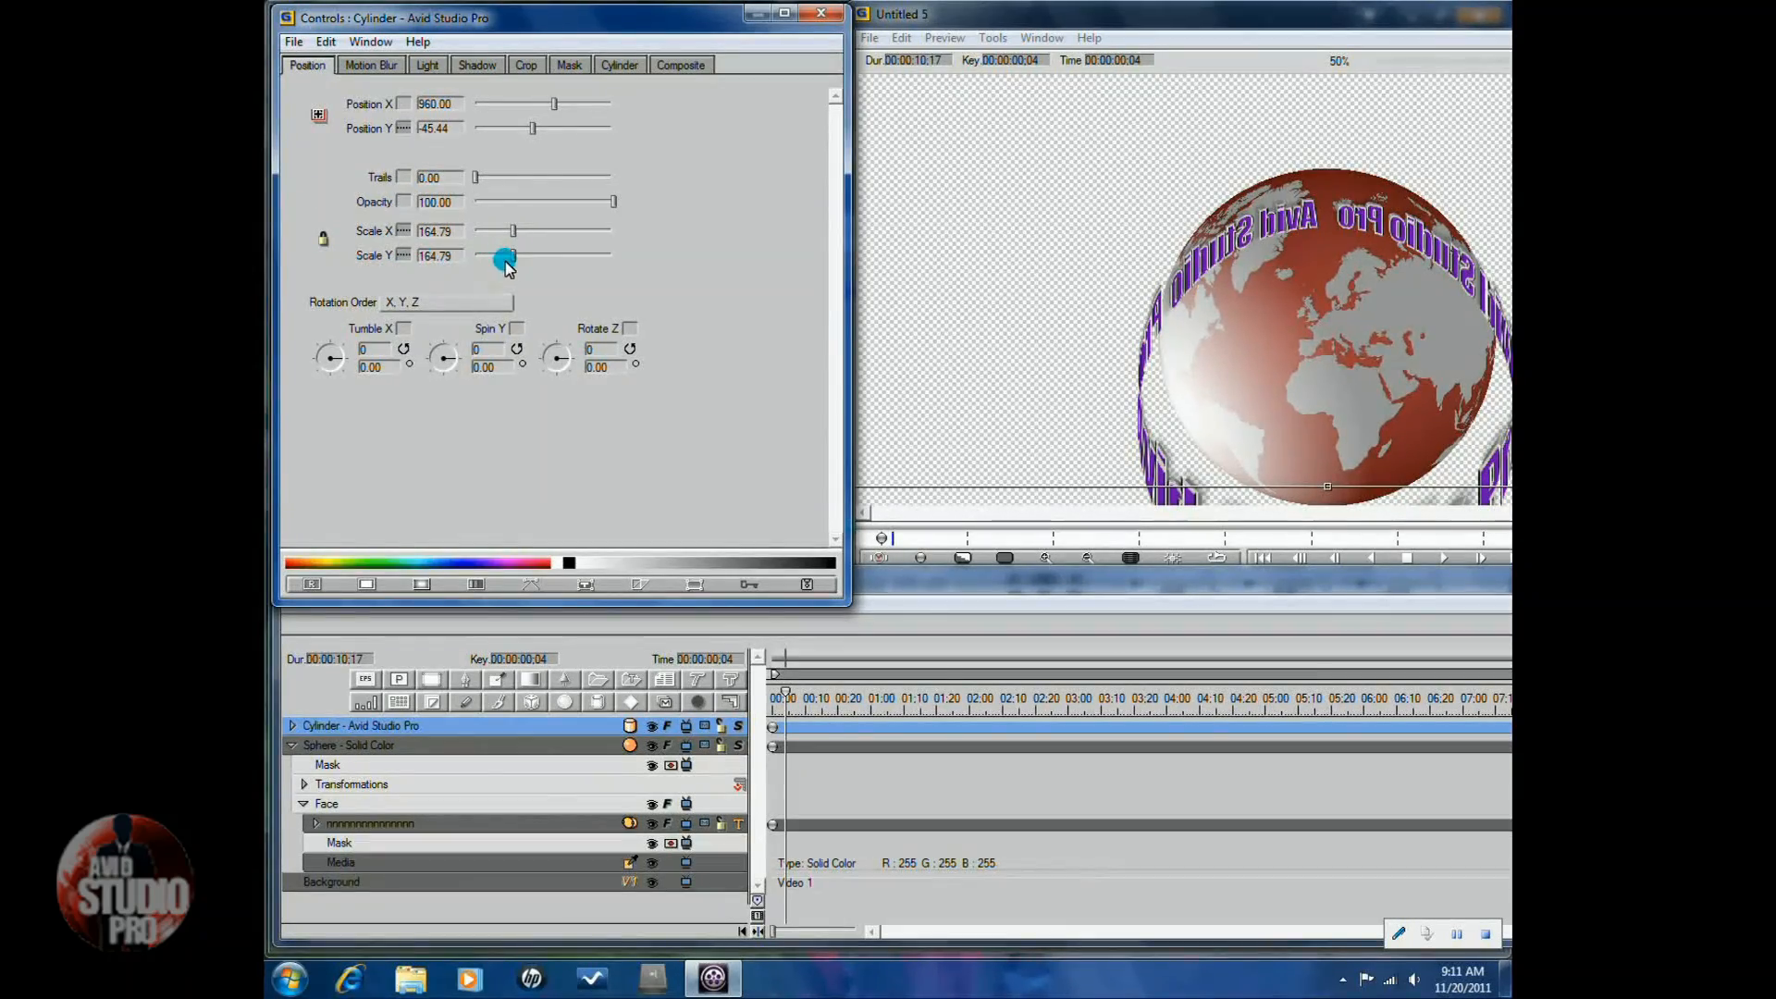
drag(515, 256, 513, 257)
Set the cylinder's Axial Displace to 638.87 and its Scale X and Y to 160.56.
click(615, 69)
drag(614, 213, 565, 209)
click(566, 156)
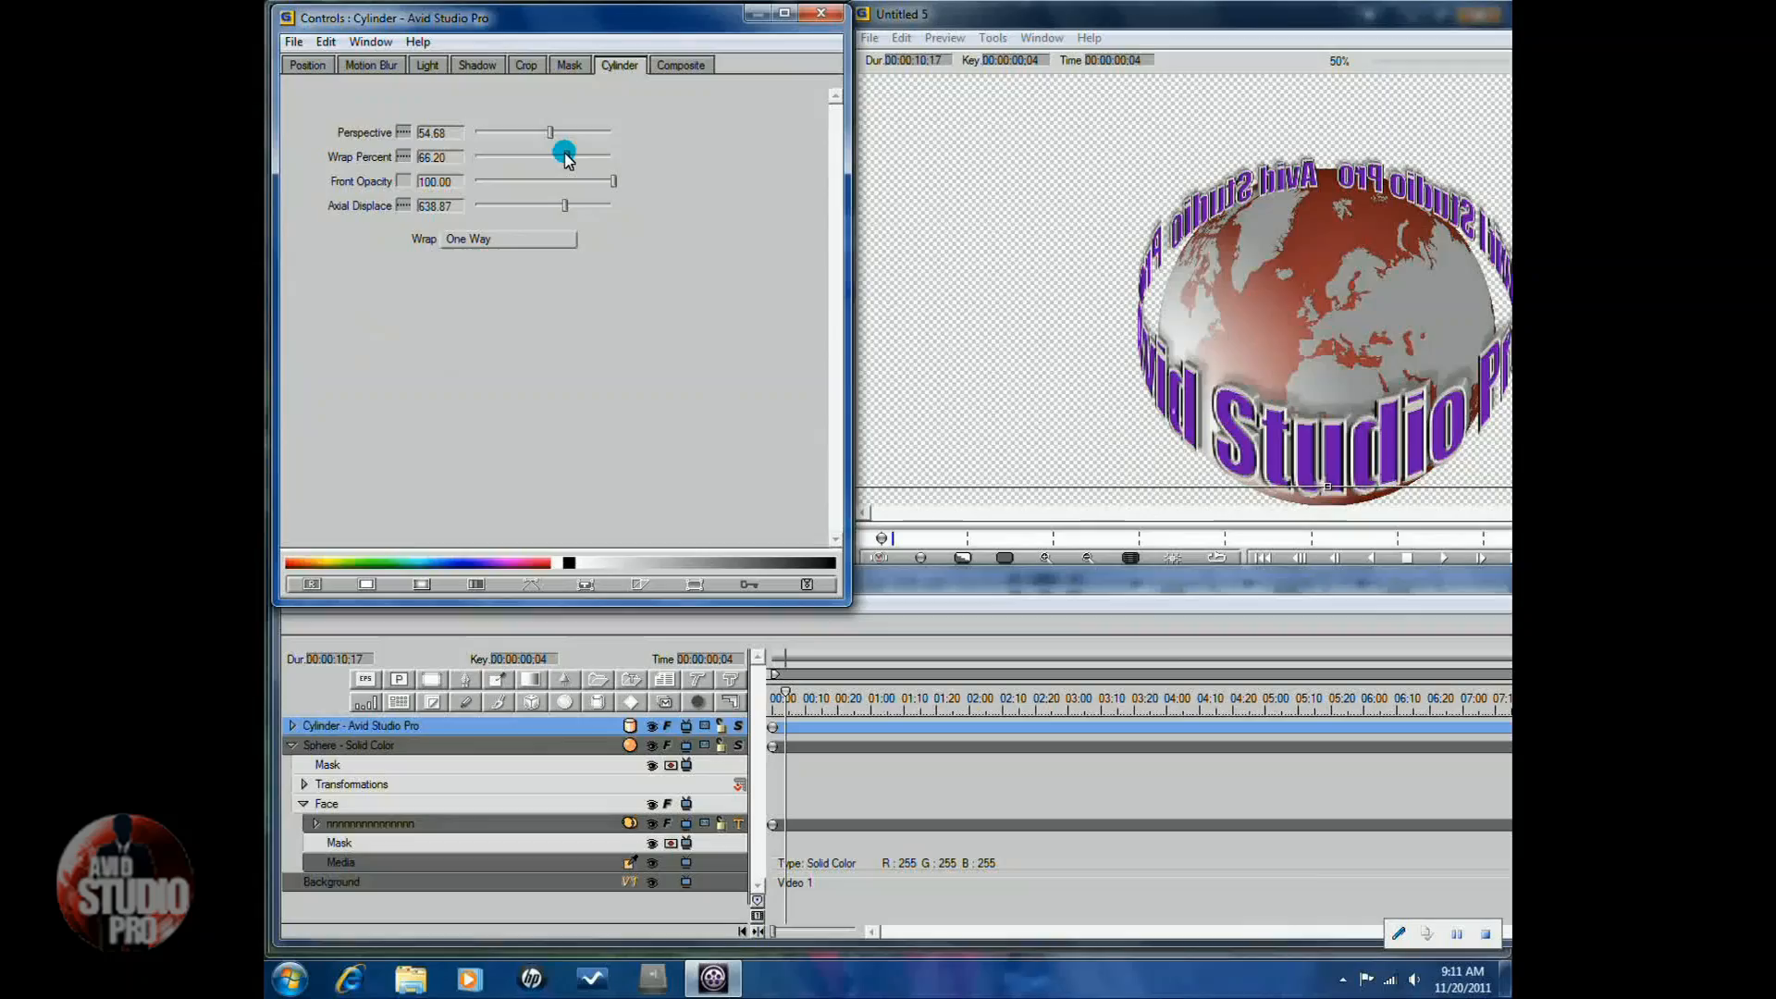
click(307, 65)
drag(509, 257, 514, 259)
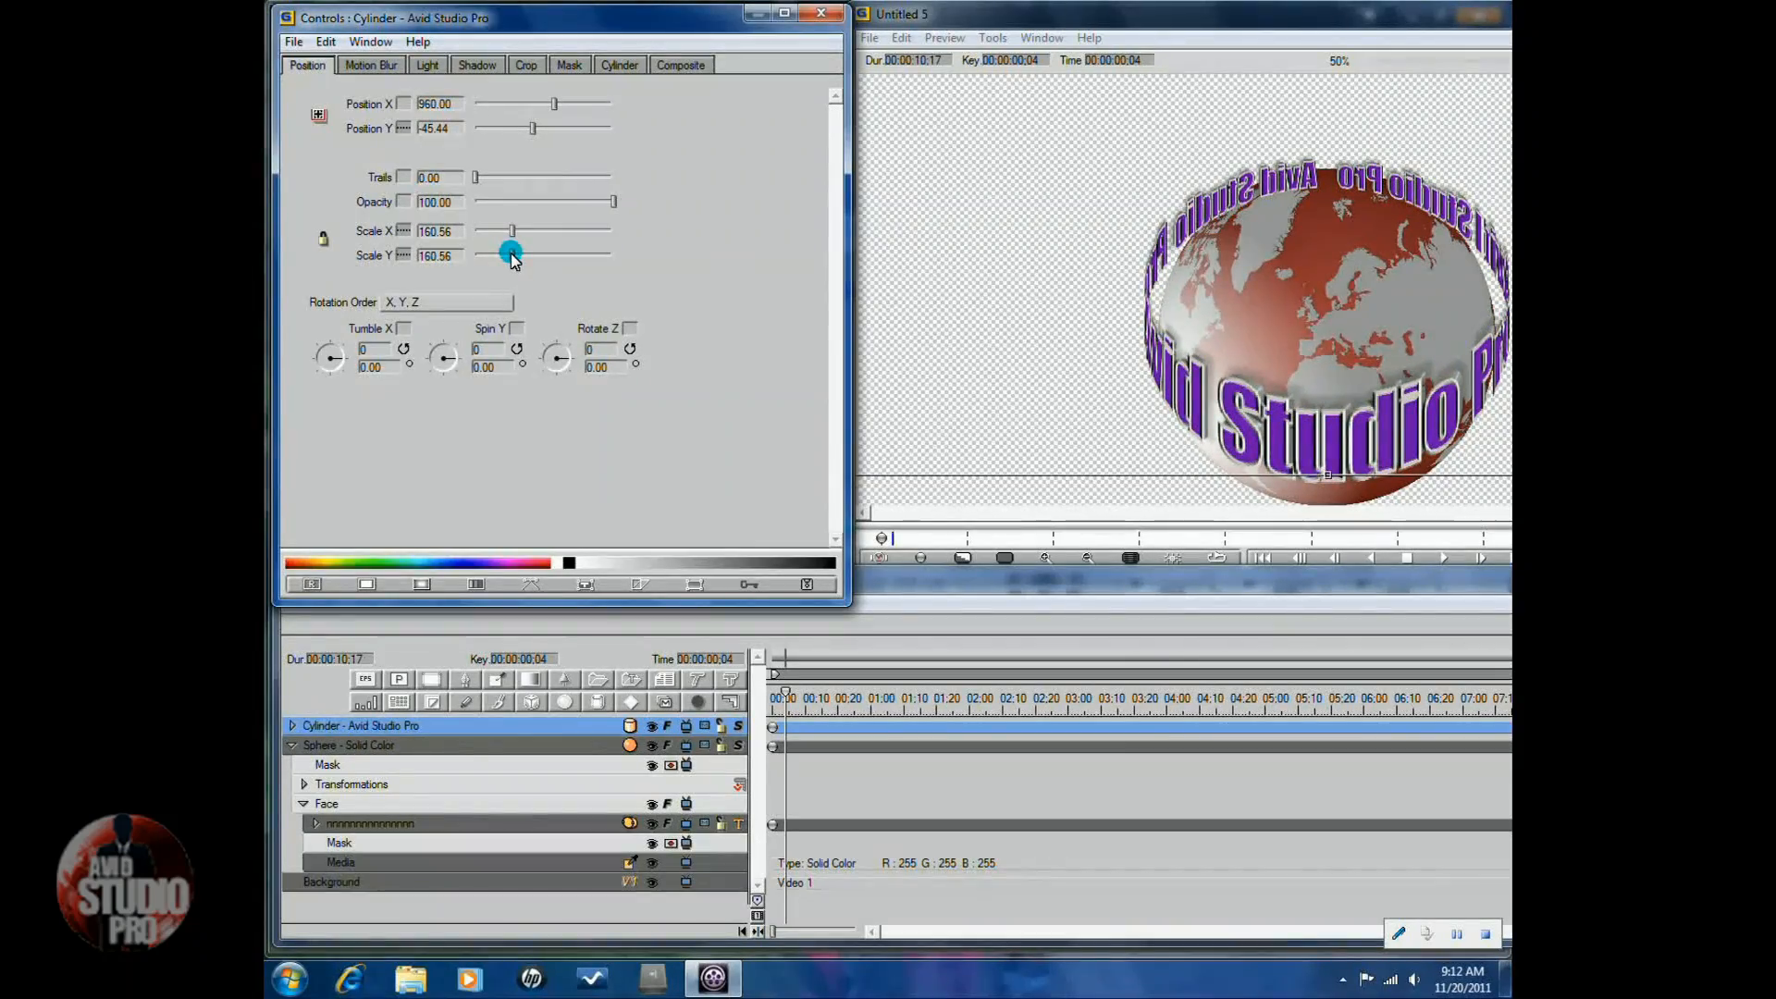
Set the cylinder's Perspective to 58.87, Wrap Percent to 67.61 and Axial Displace to 699.72.
click(619, 64)
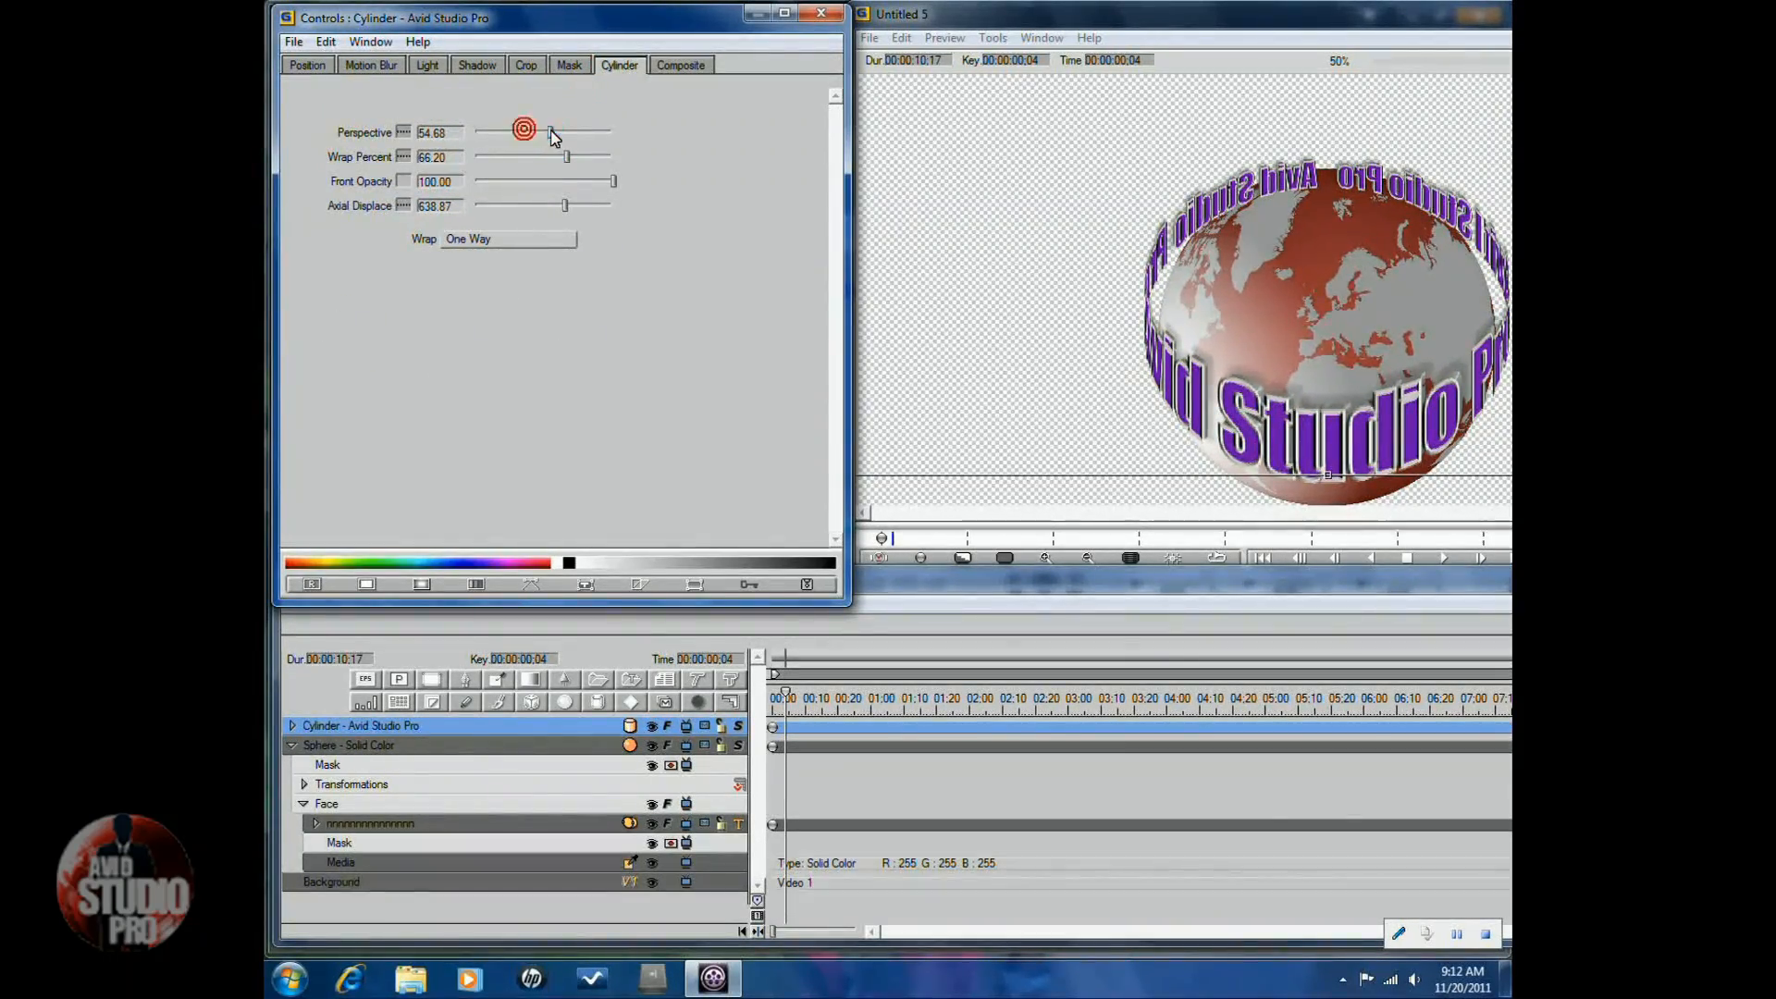
drag(549, 133, 571, 164)
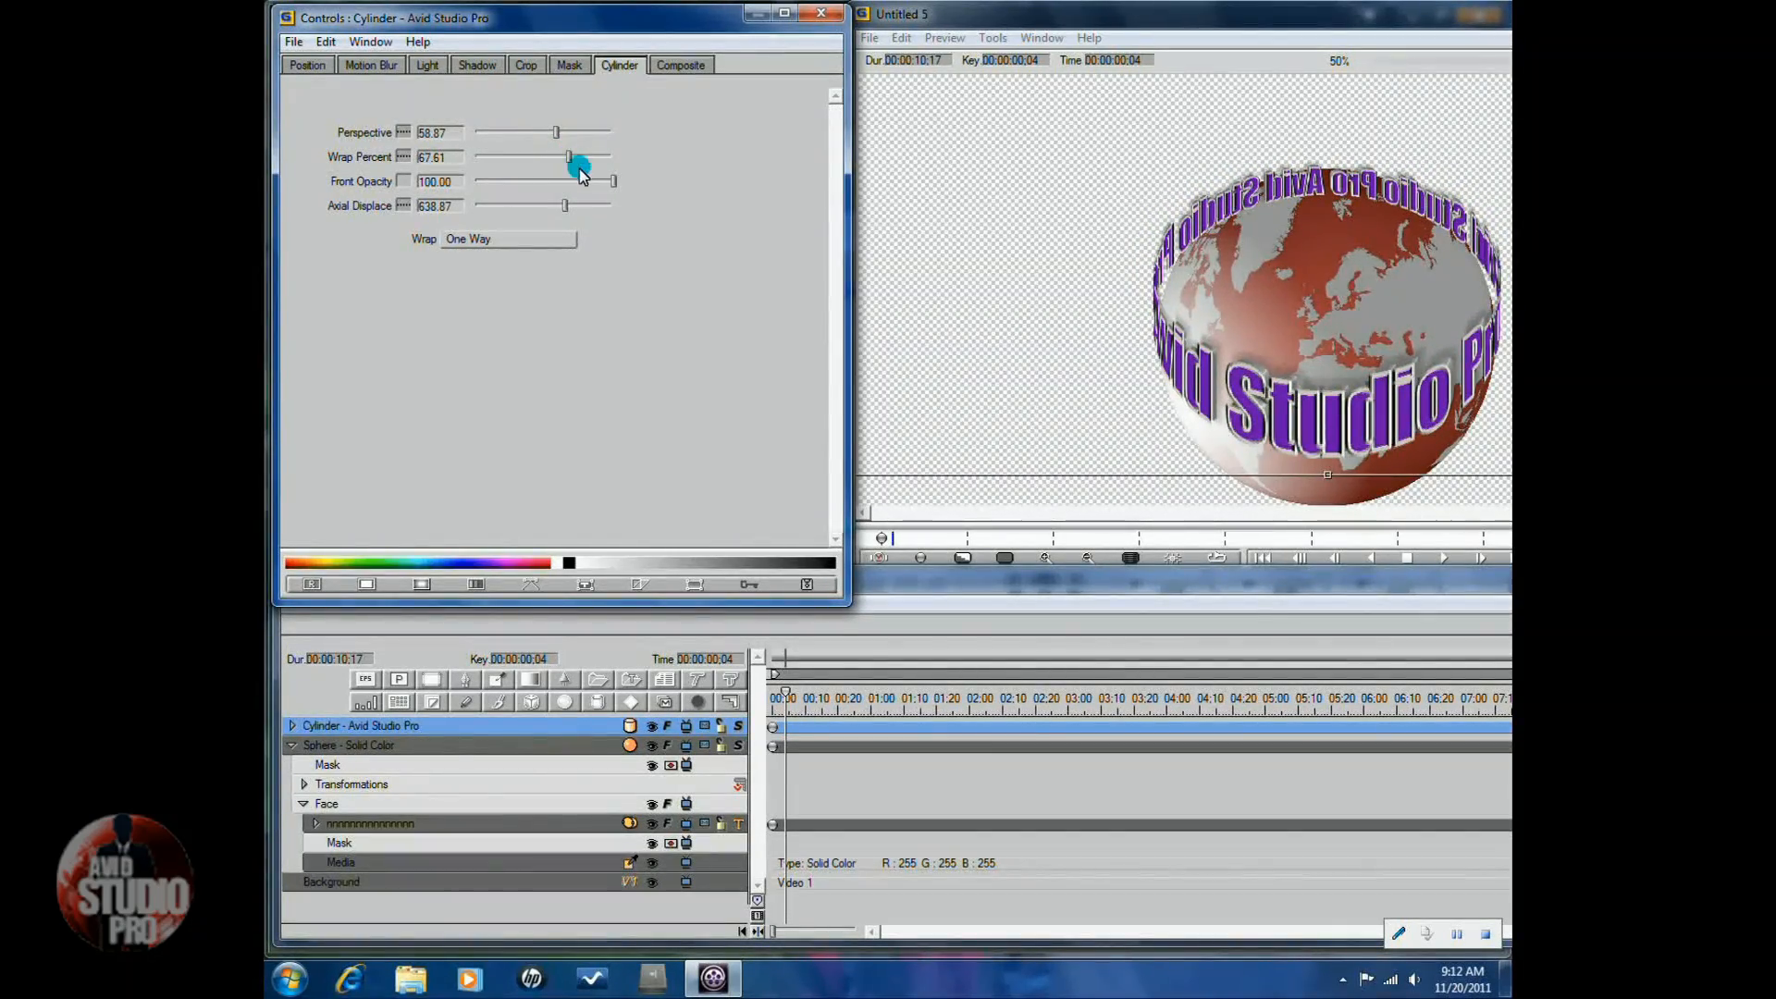
drag(564, 198, 567, 199)
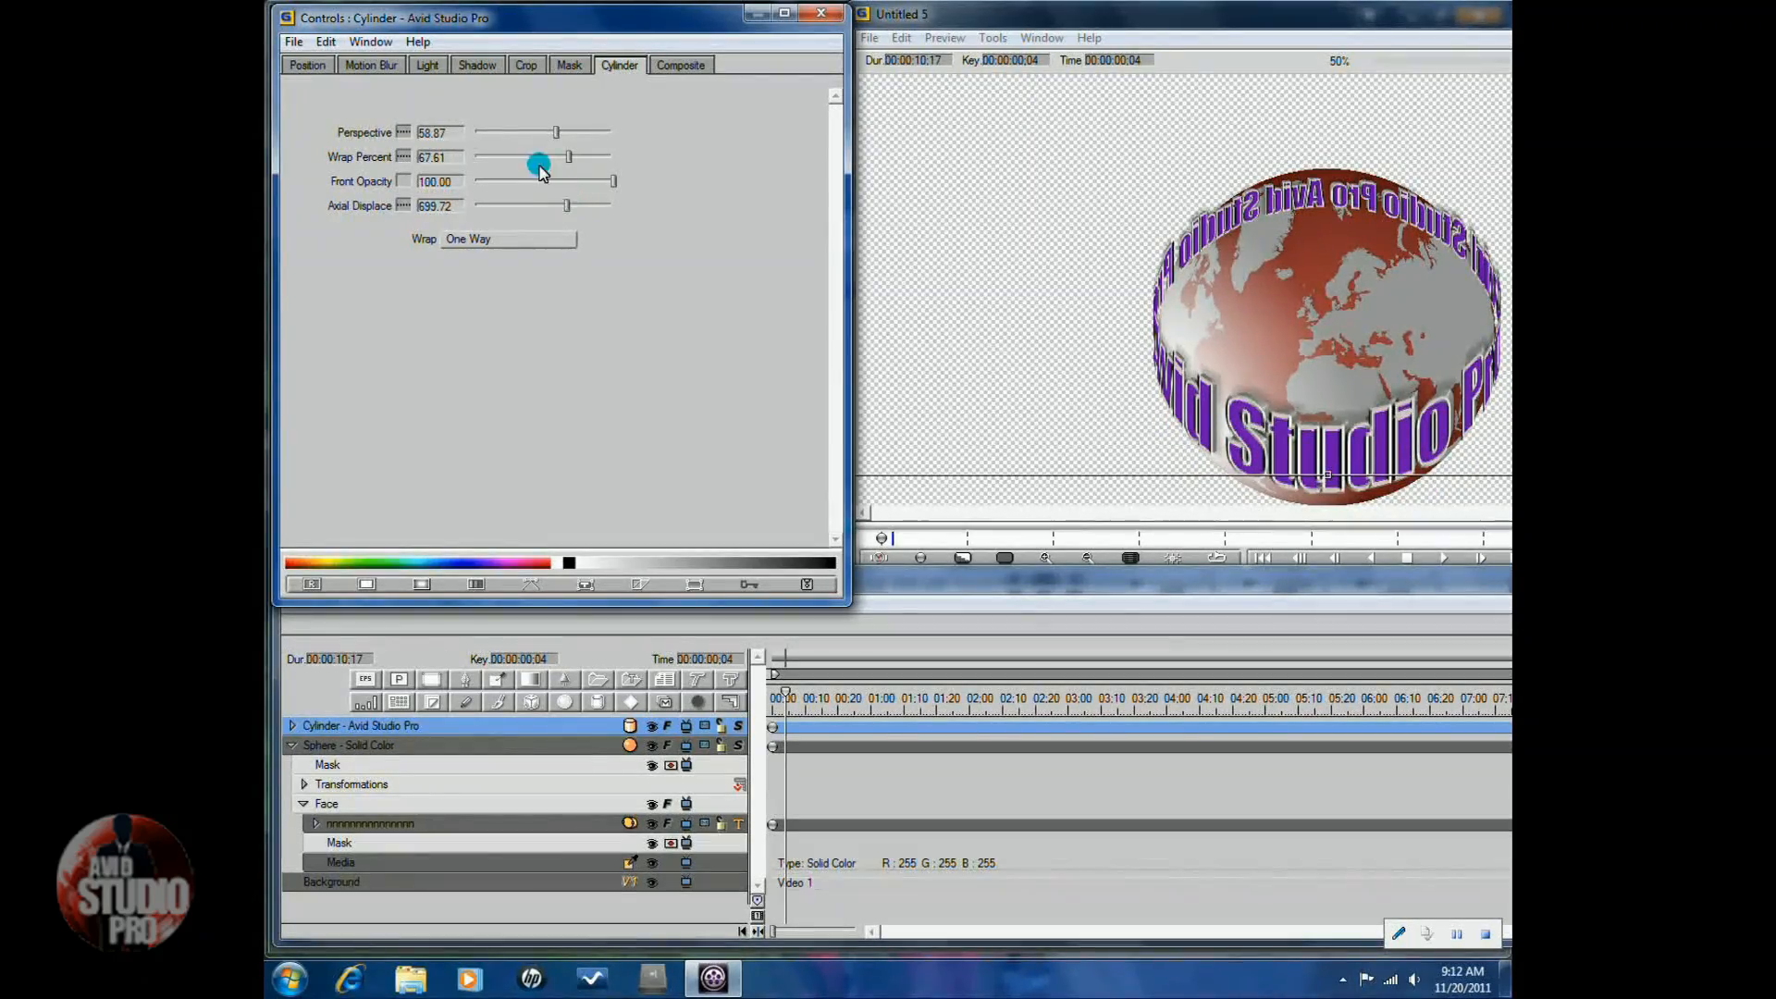
Set the cylinder's Wrap Percent to 50.00 and Axial Displace to 1186.48.
drag(568, 156, 551, 161)
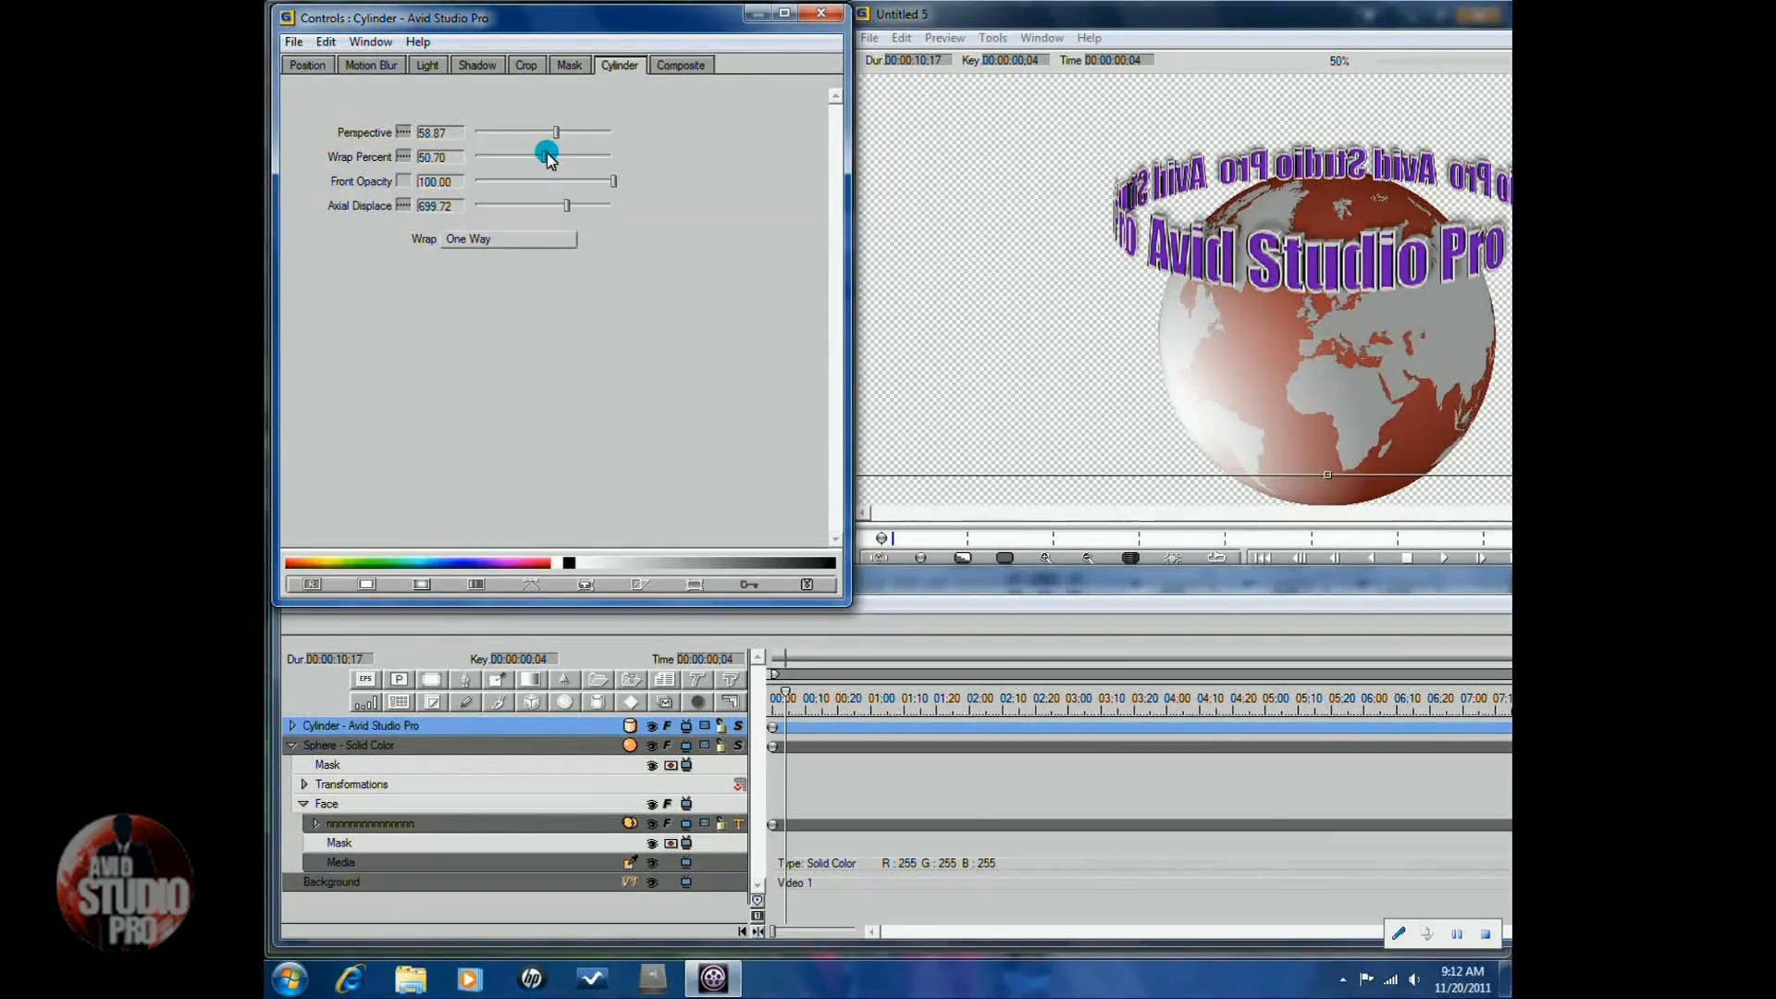
drag(550, 159, 545, 157)
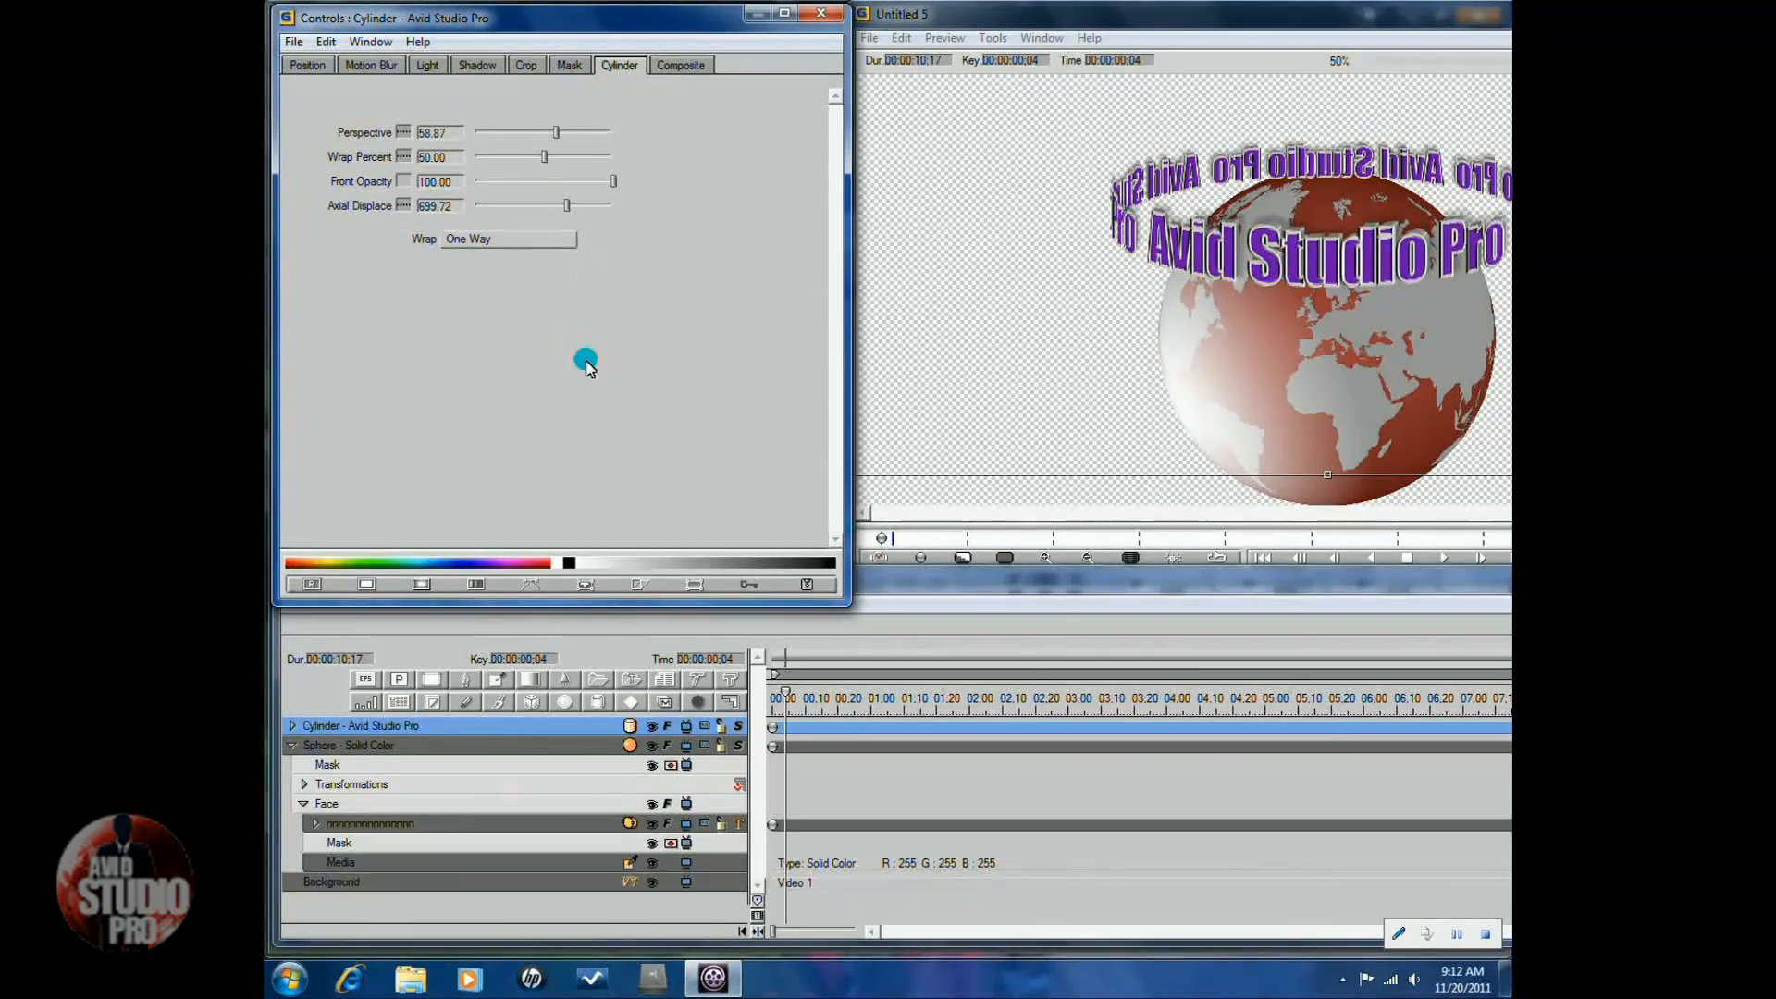
drag(566, 205, 585, 225)
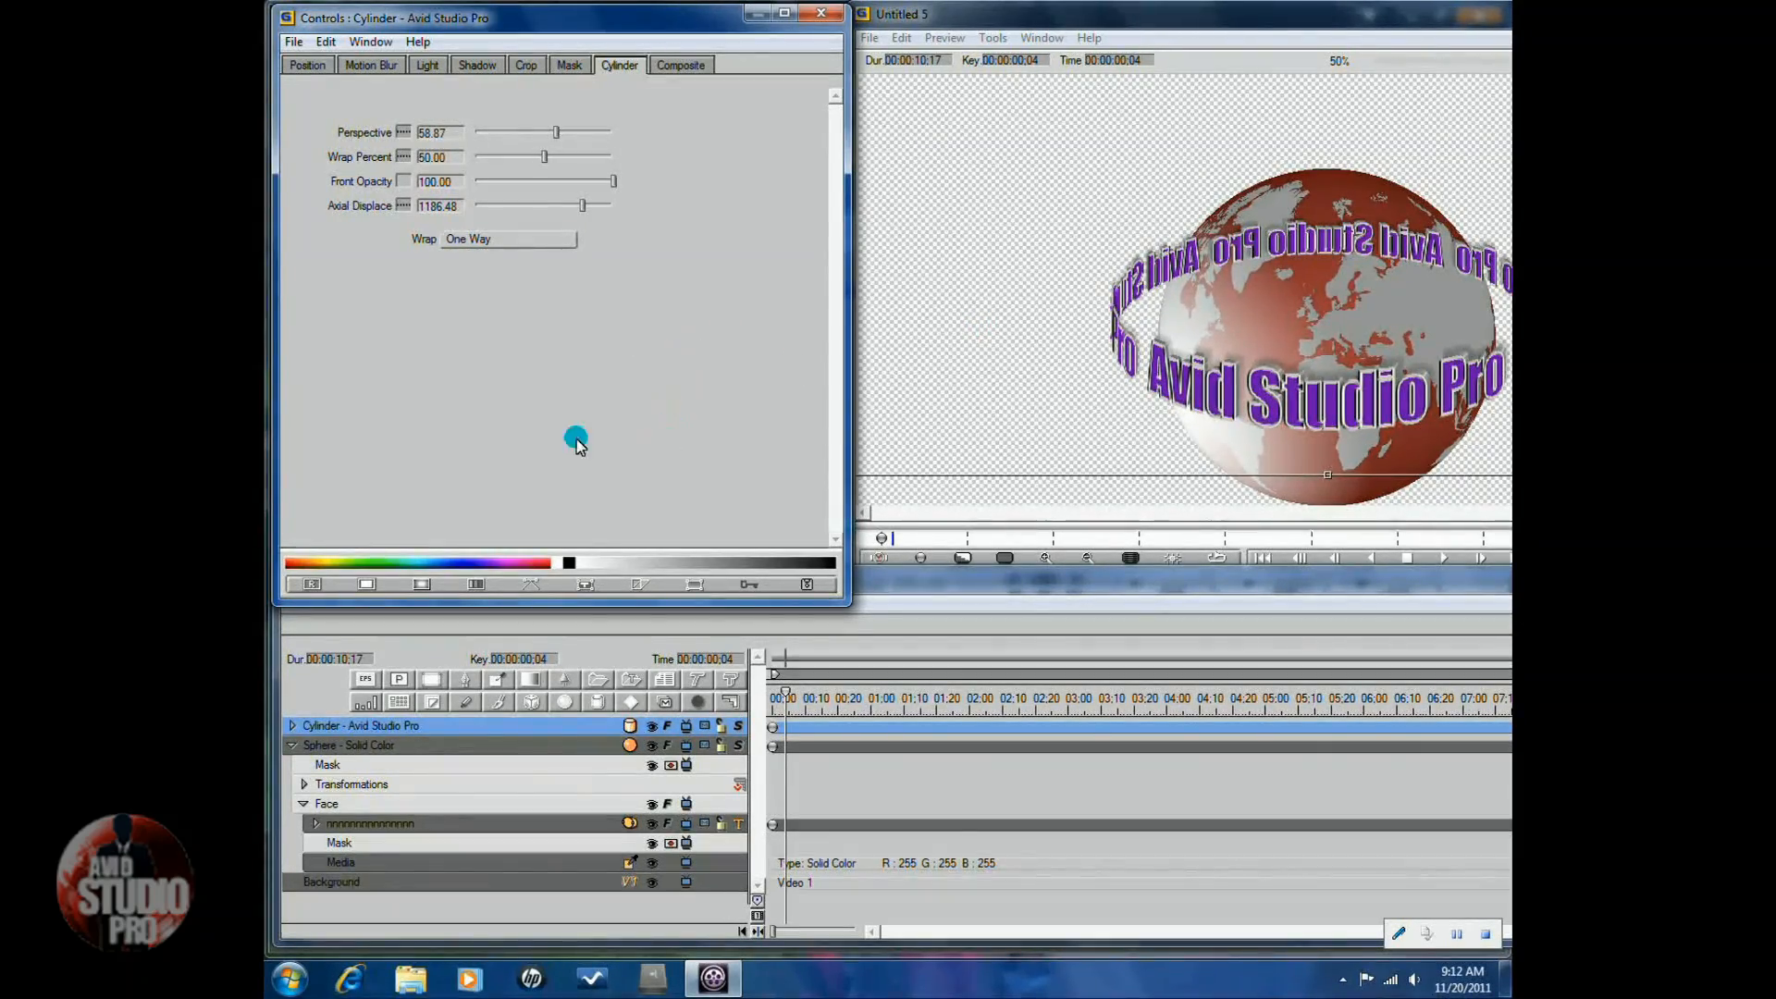
Animate the Avid Studio Pro cylinder's Spin Y with Linear interpolation and set it to -1 revolution.
click(584, 626)
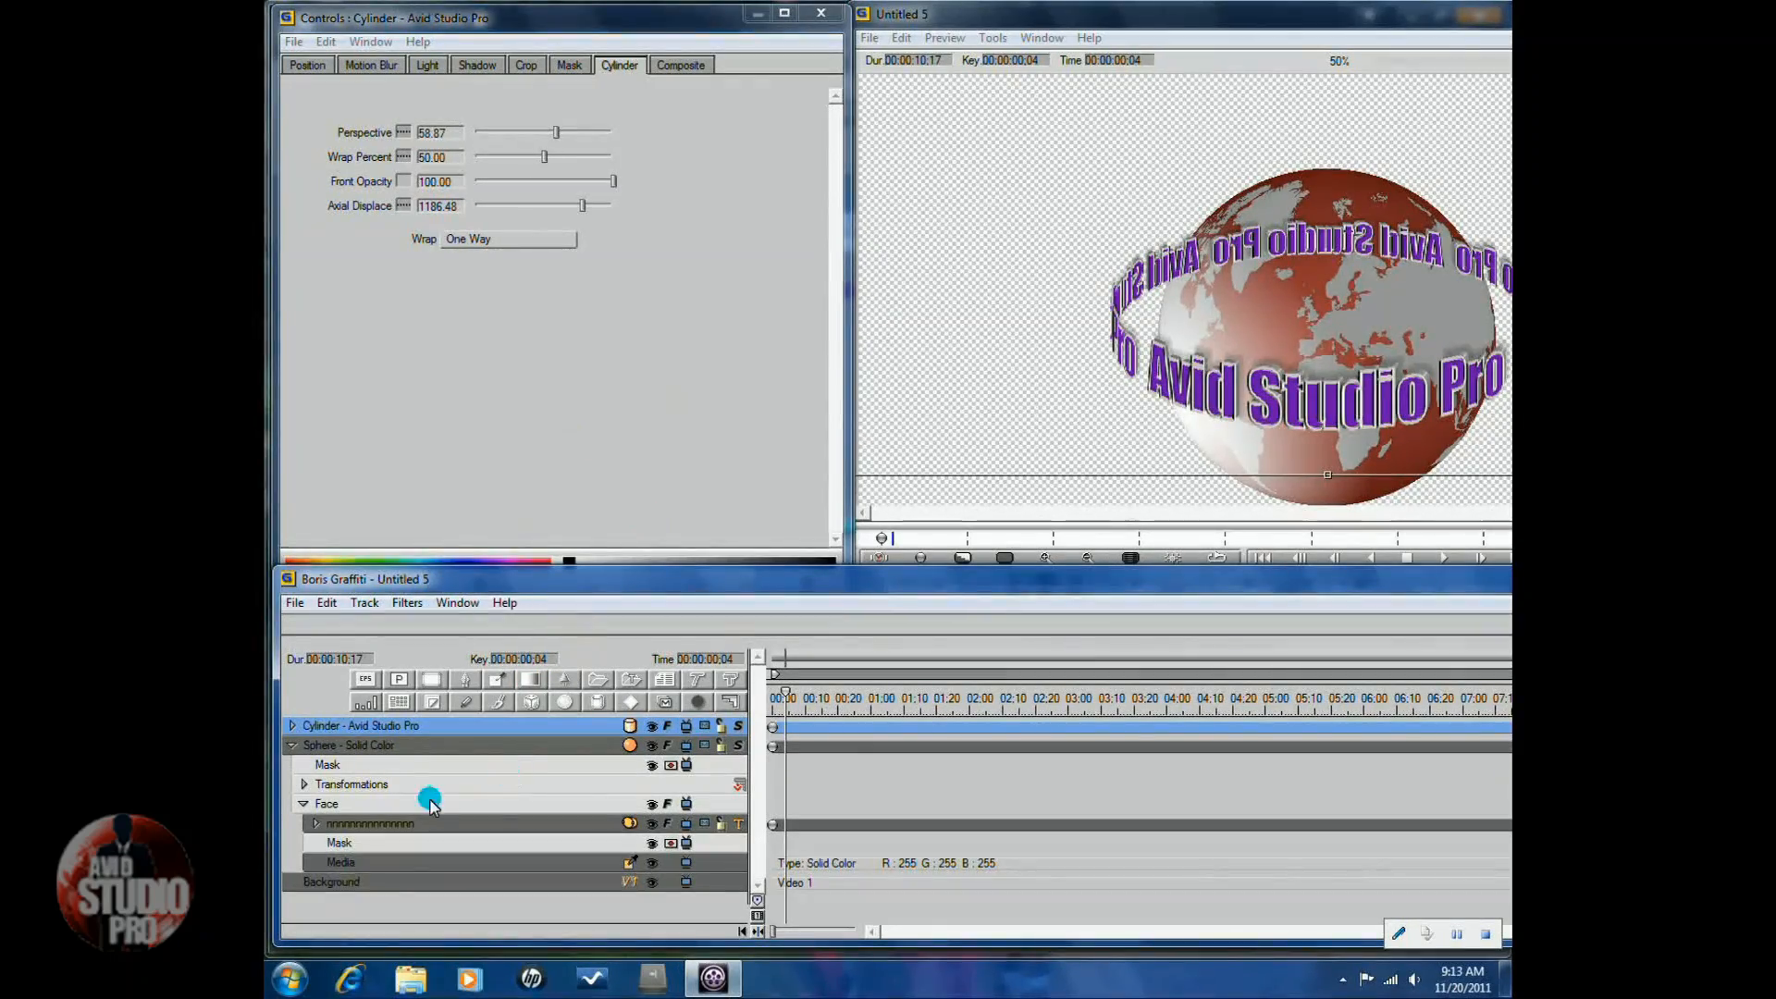
click(429, 724)
click(509, 500)
click(297, 67)
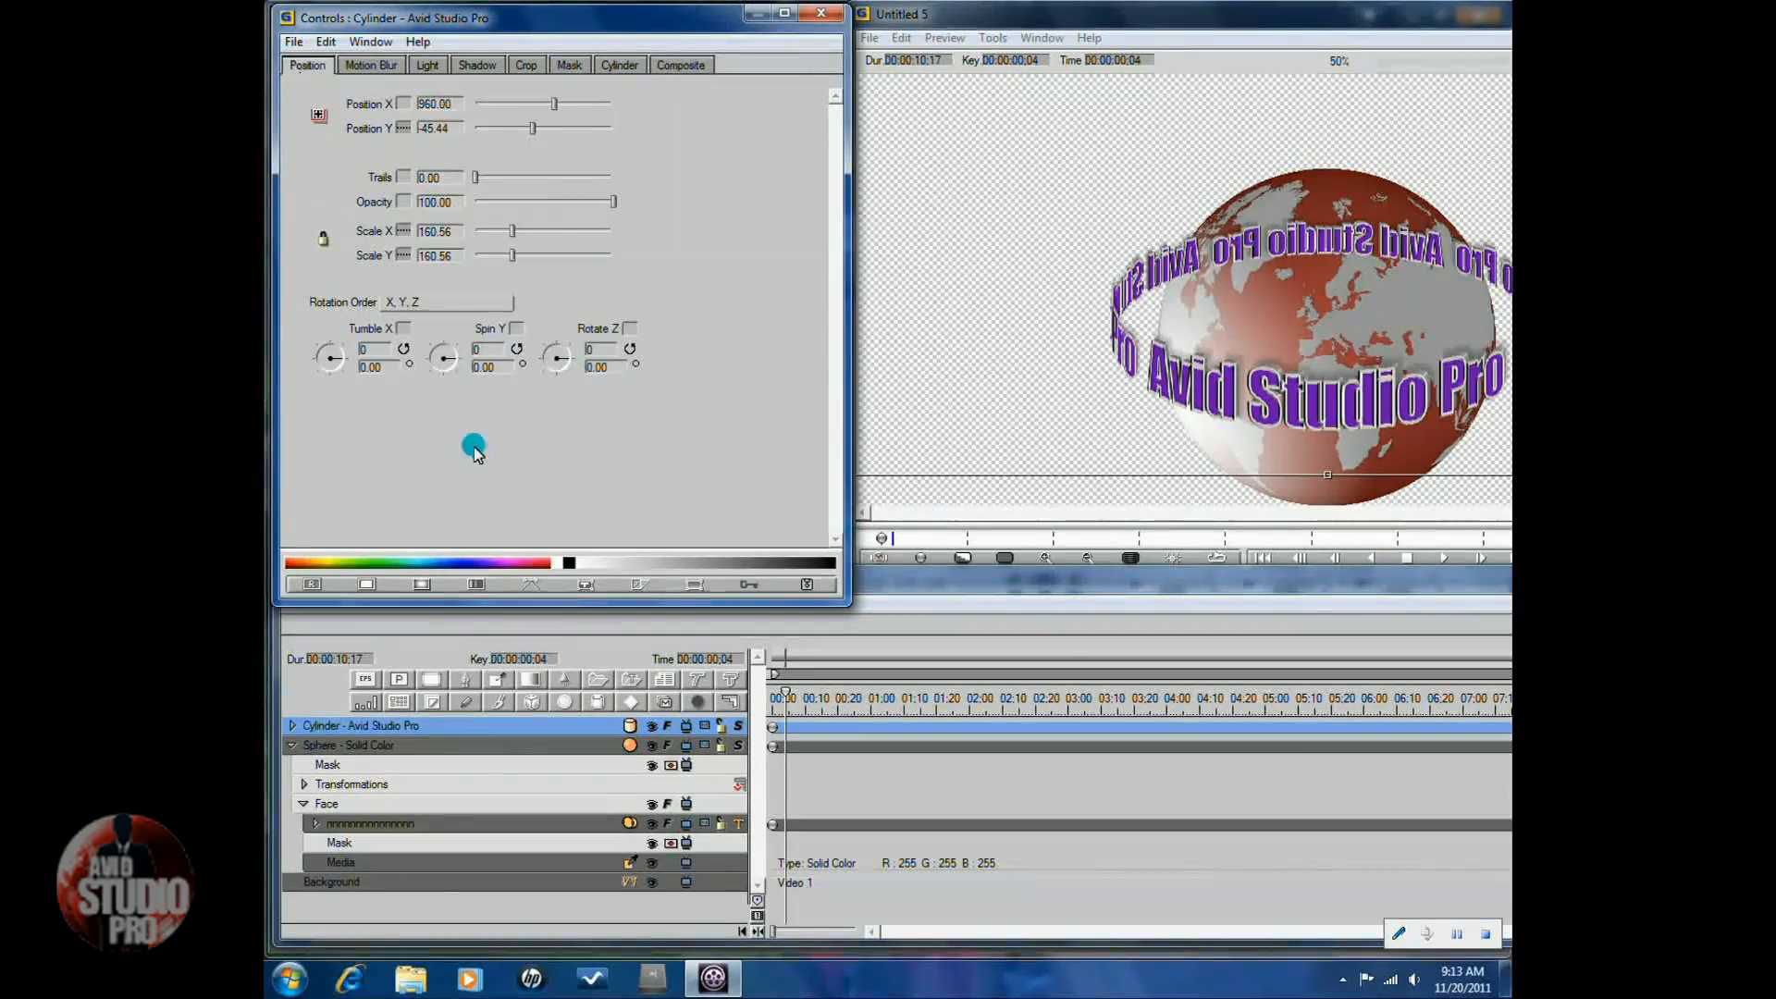
click(516, 331)
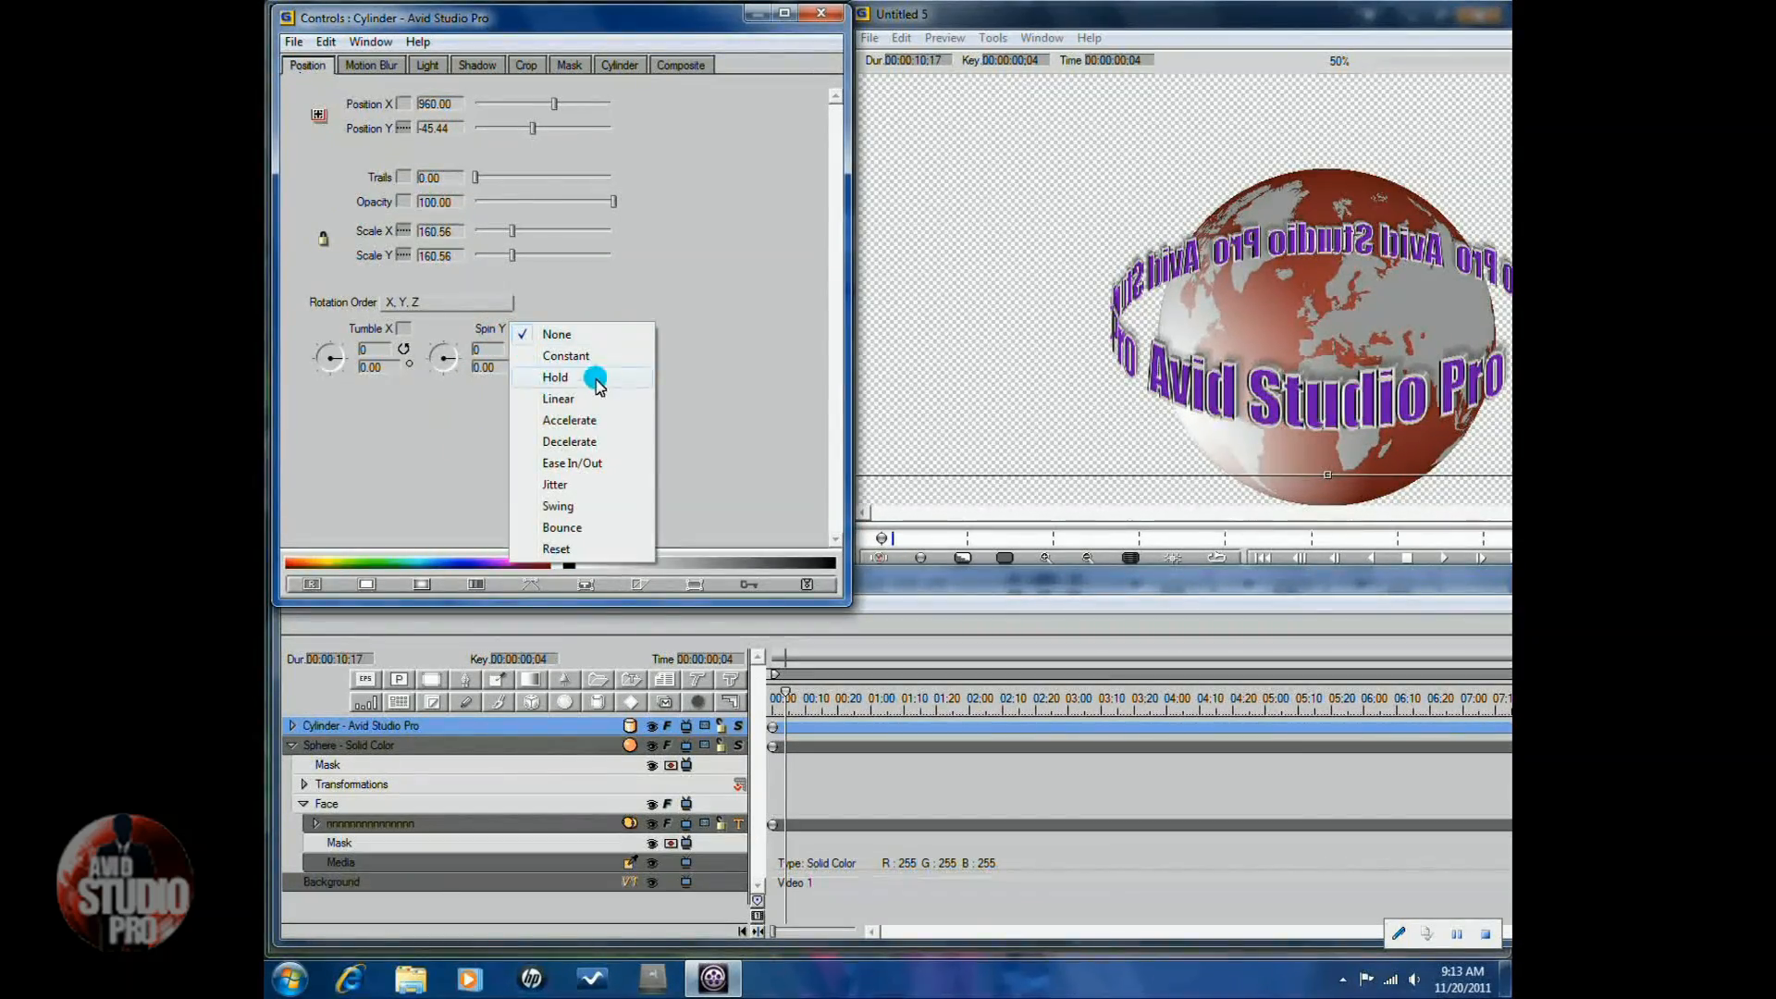
click(570, 396)
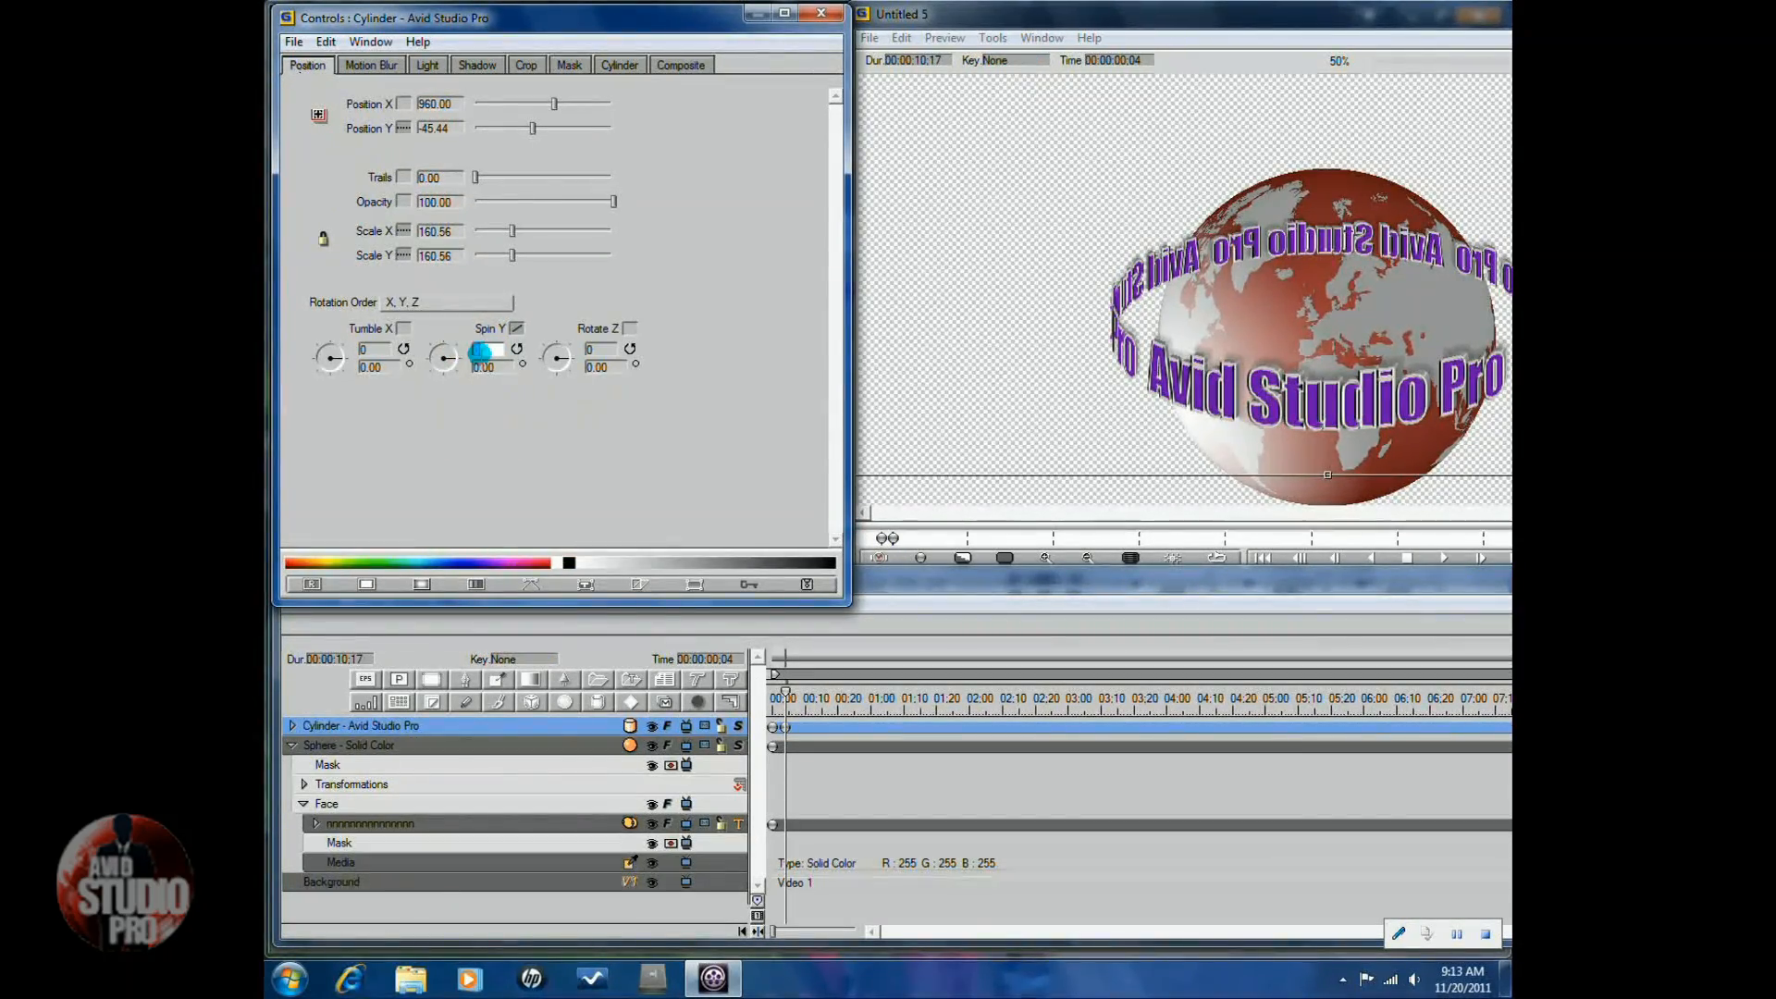
key(Return)
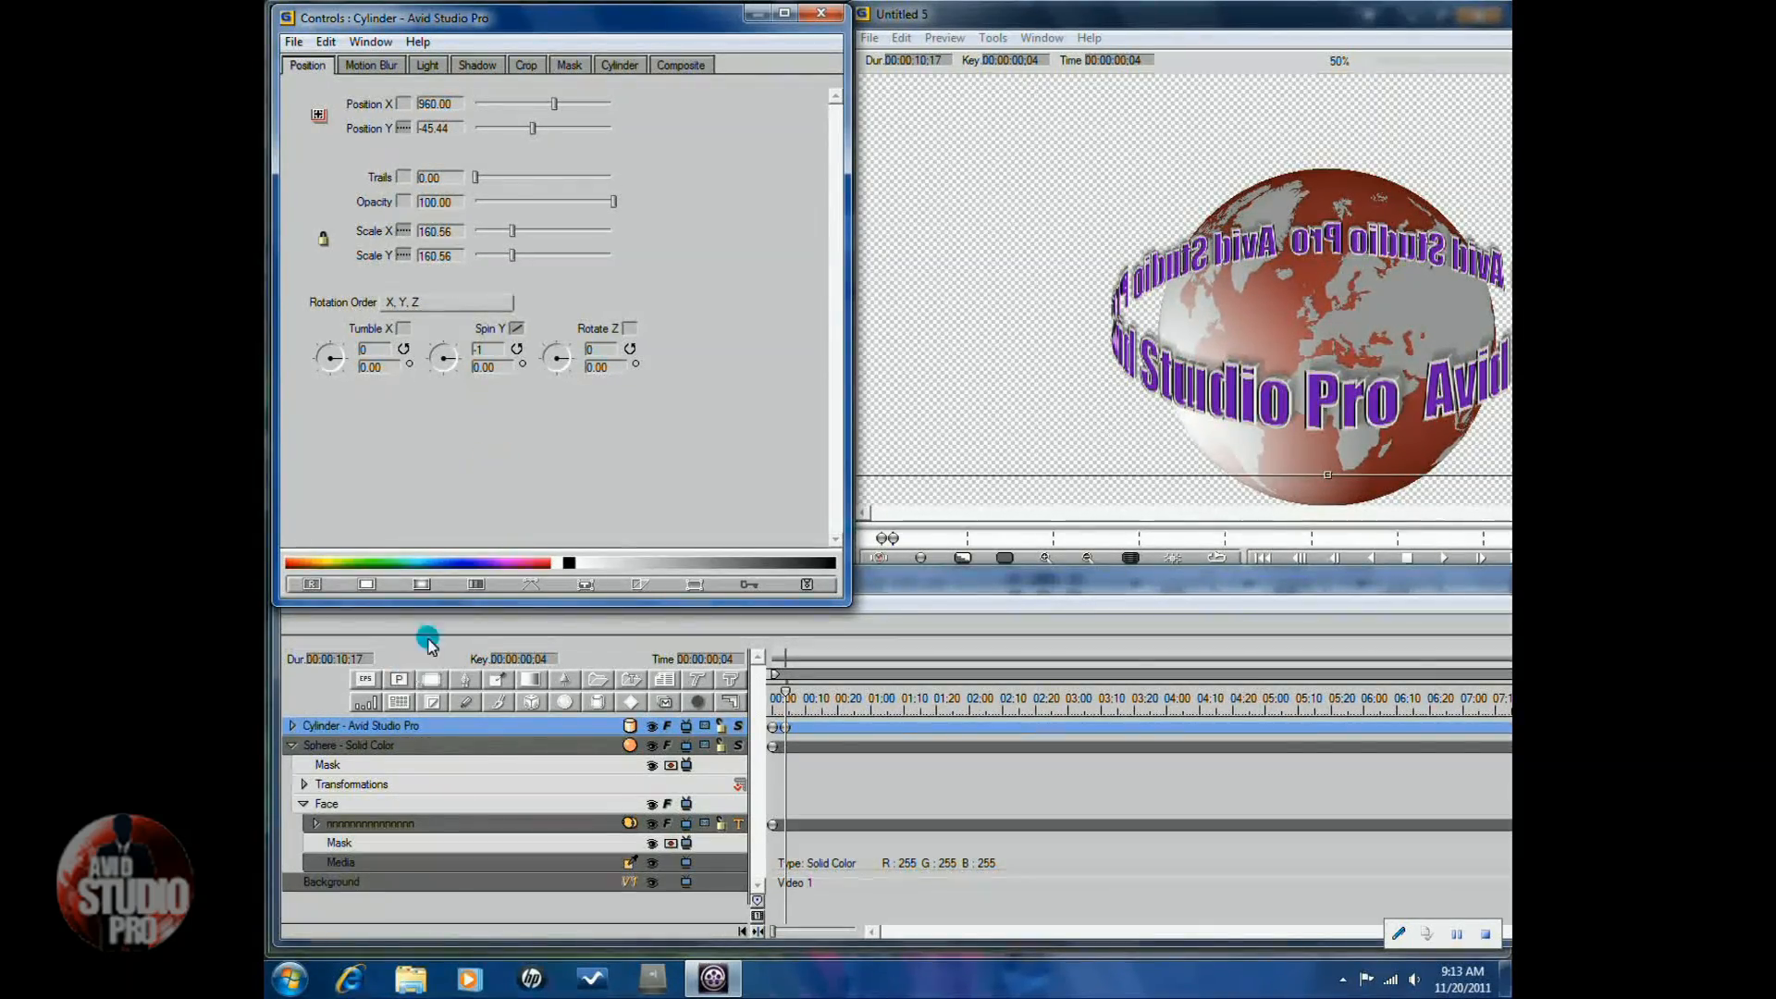
Collapse the Sphere track, duplicate the Avid Studio Pro cylinder track and move one copy below the sphere.
click(534, 659)
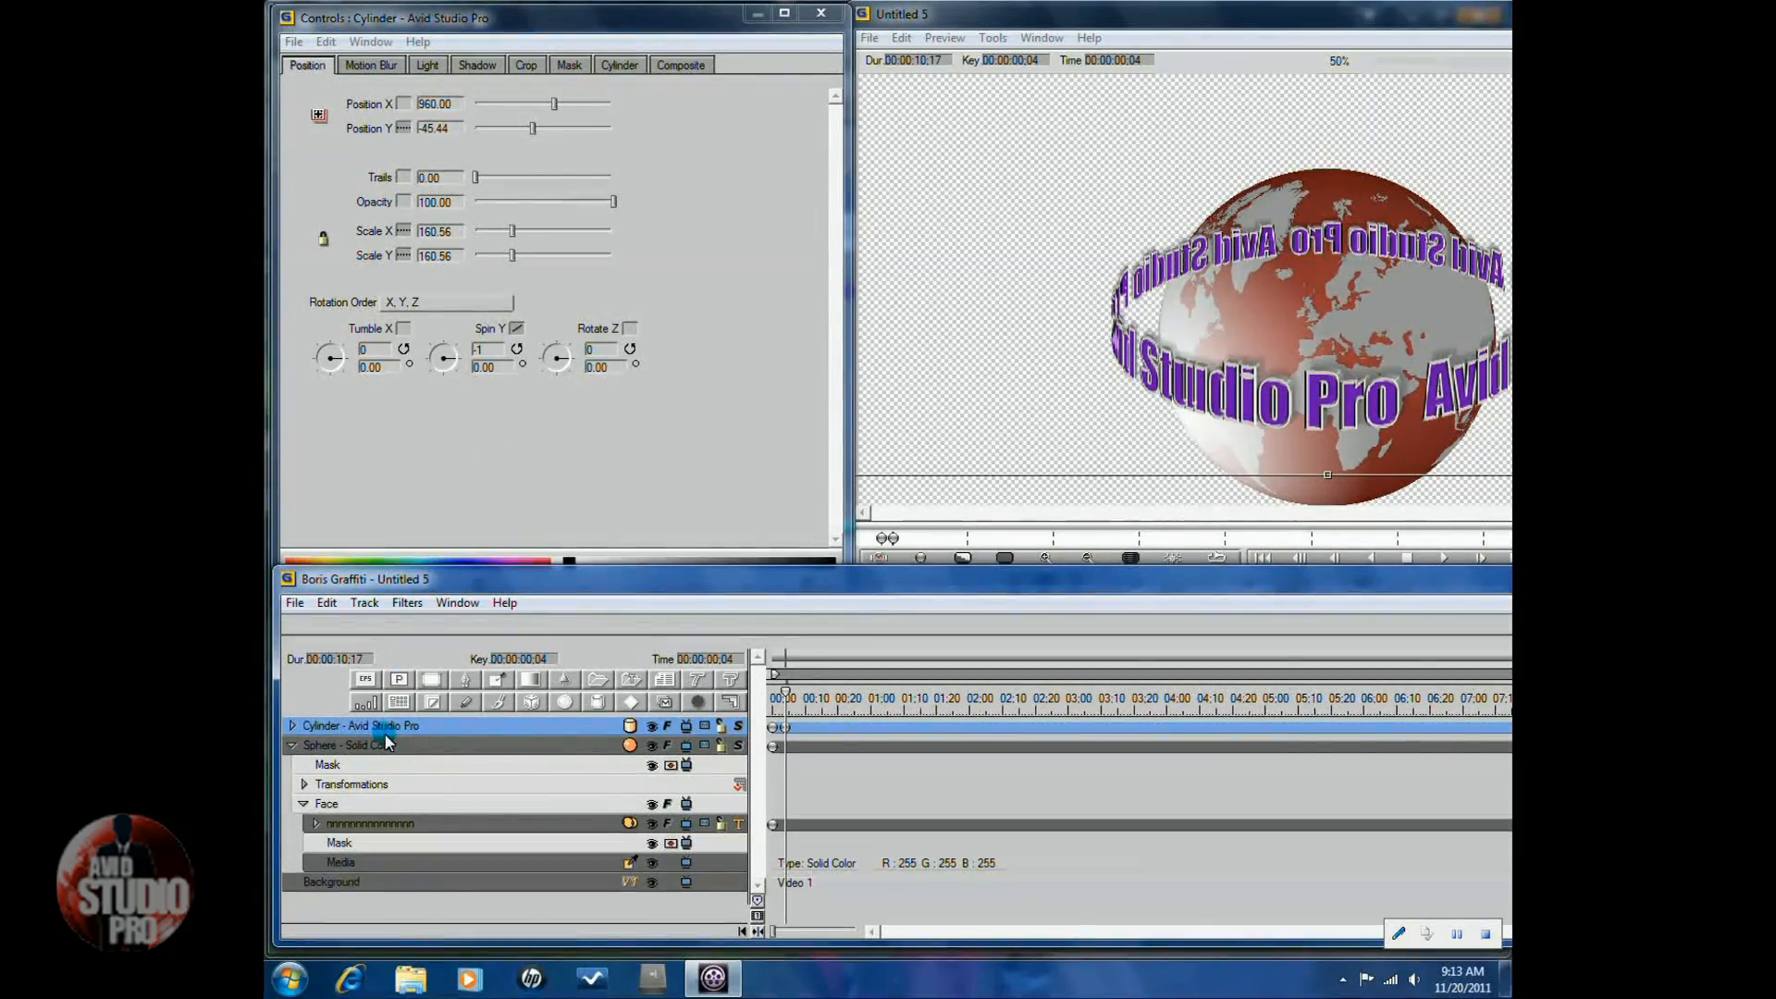
click(385, 726)
click(292, 745)
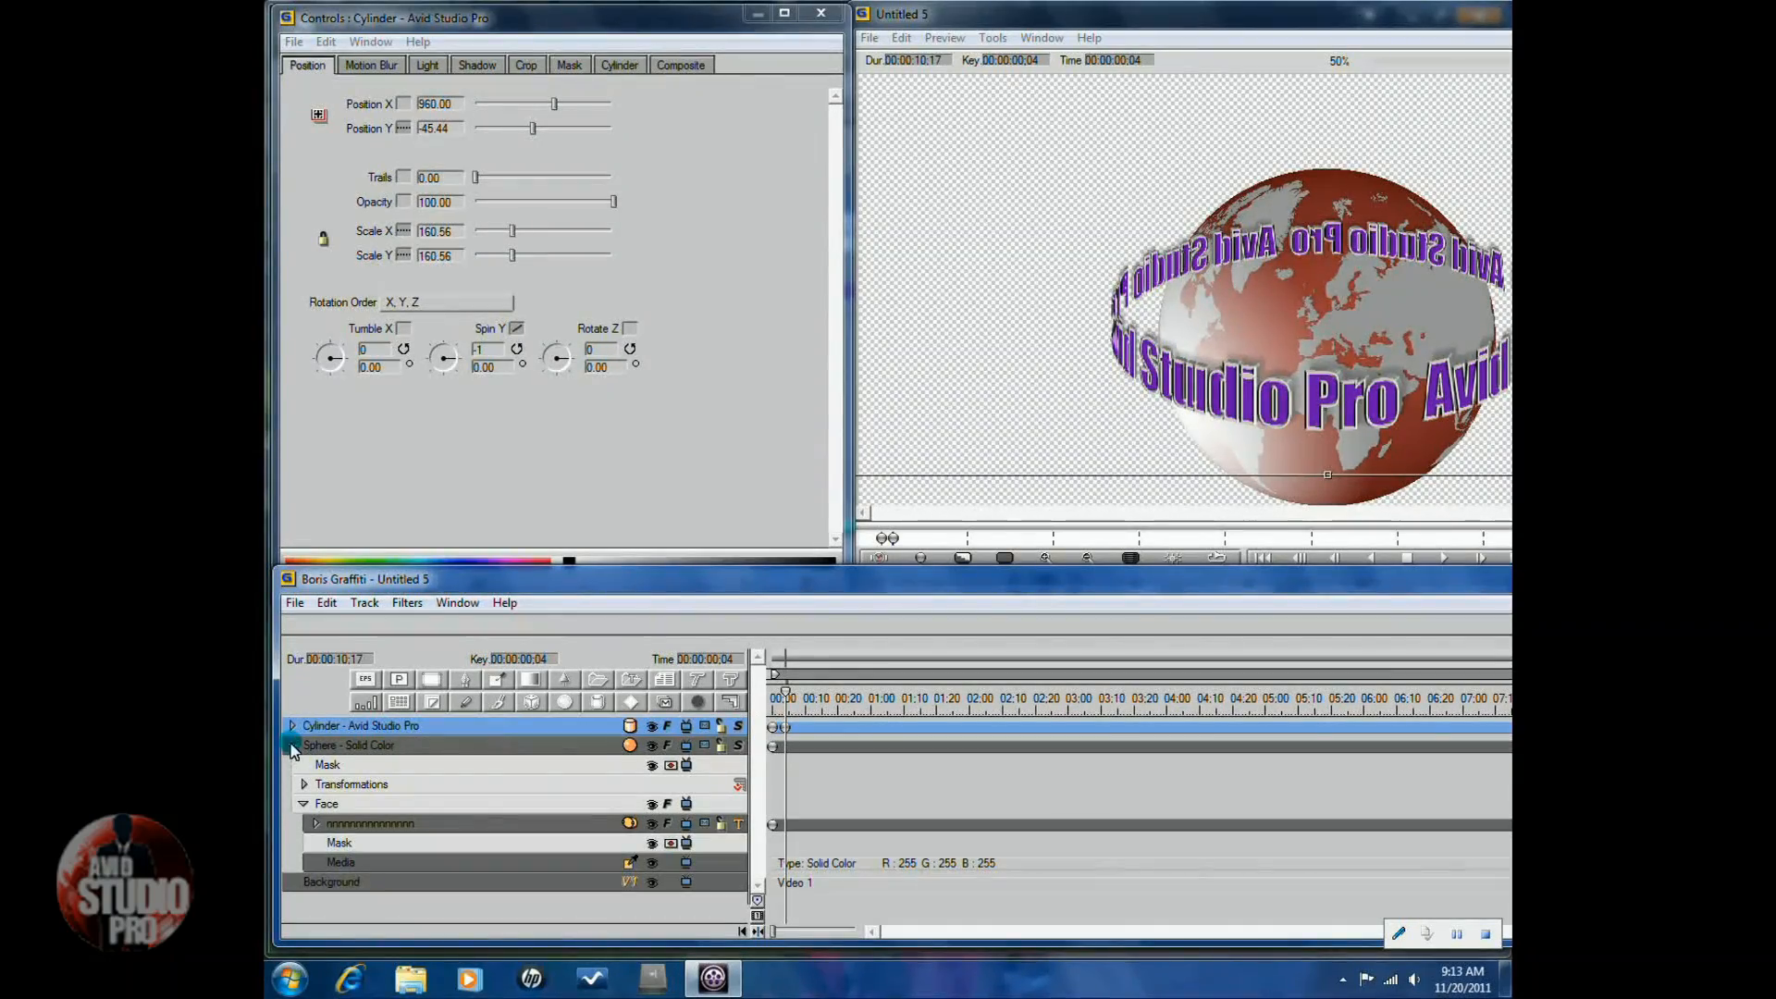
click(373, 727)
right_click(372, 729)
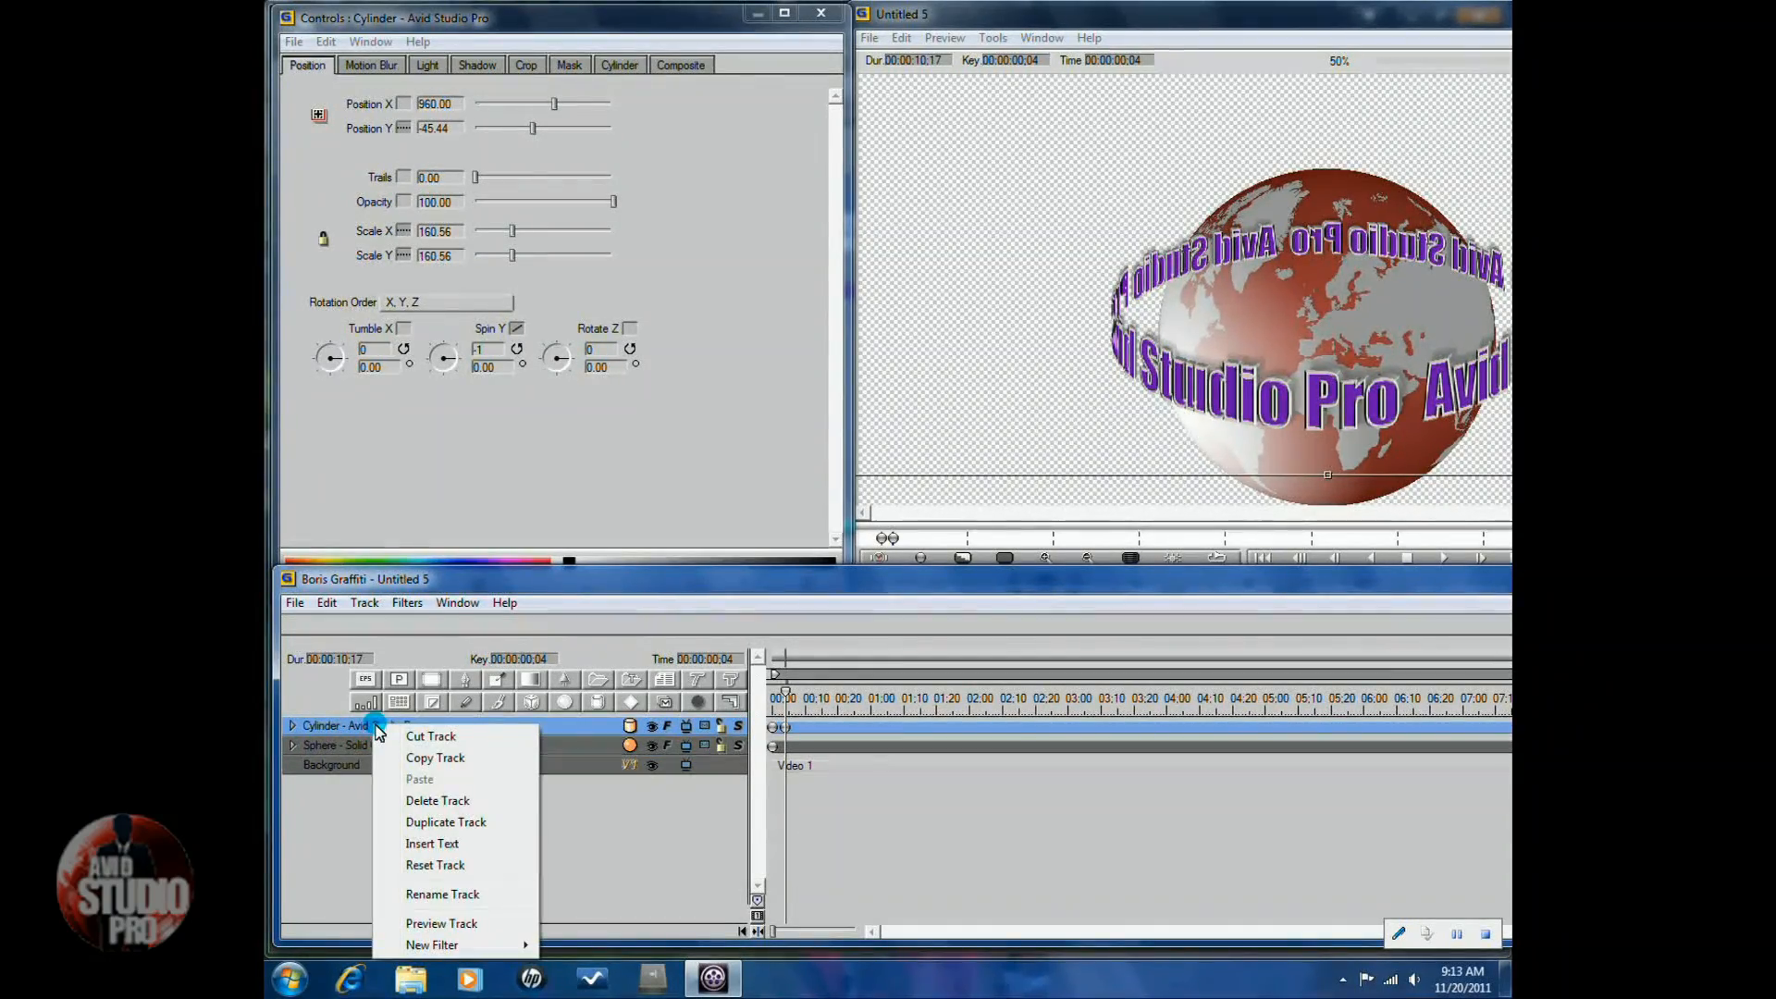
click(431, 823)
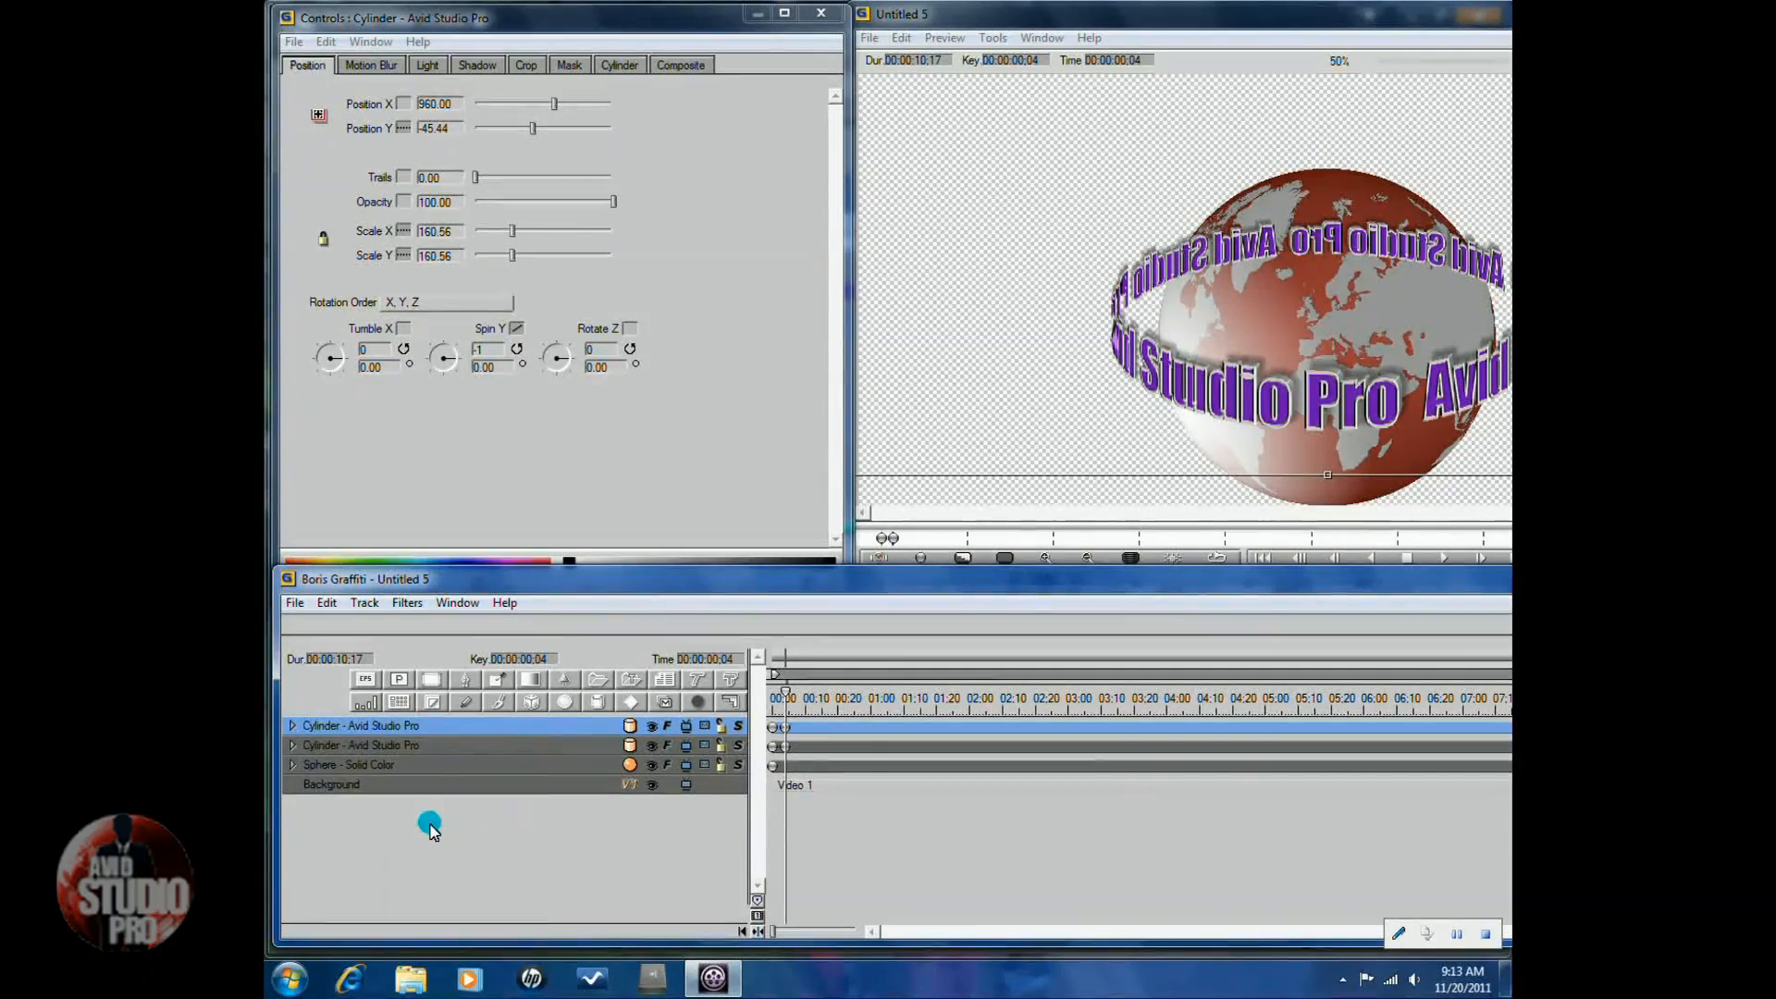
click(394, 748)
drag(396, 769, 396, 769)
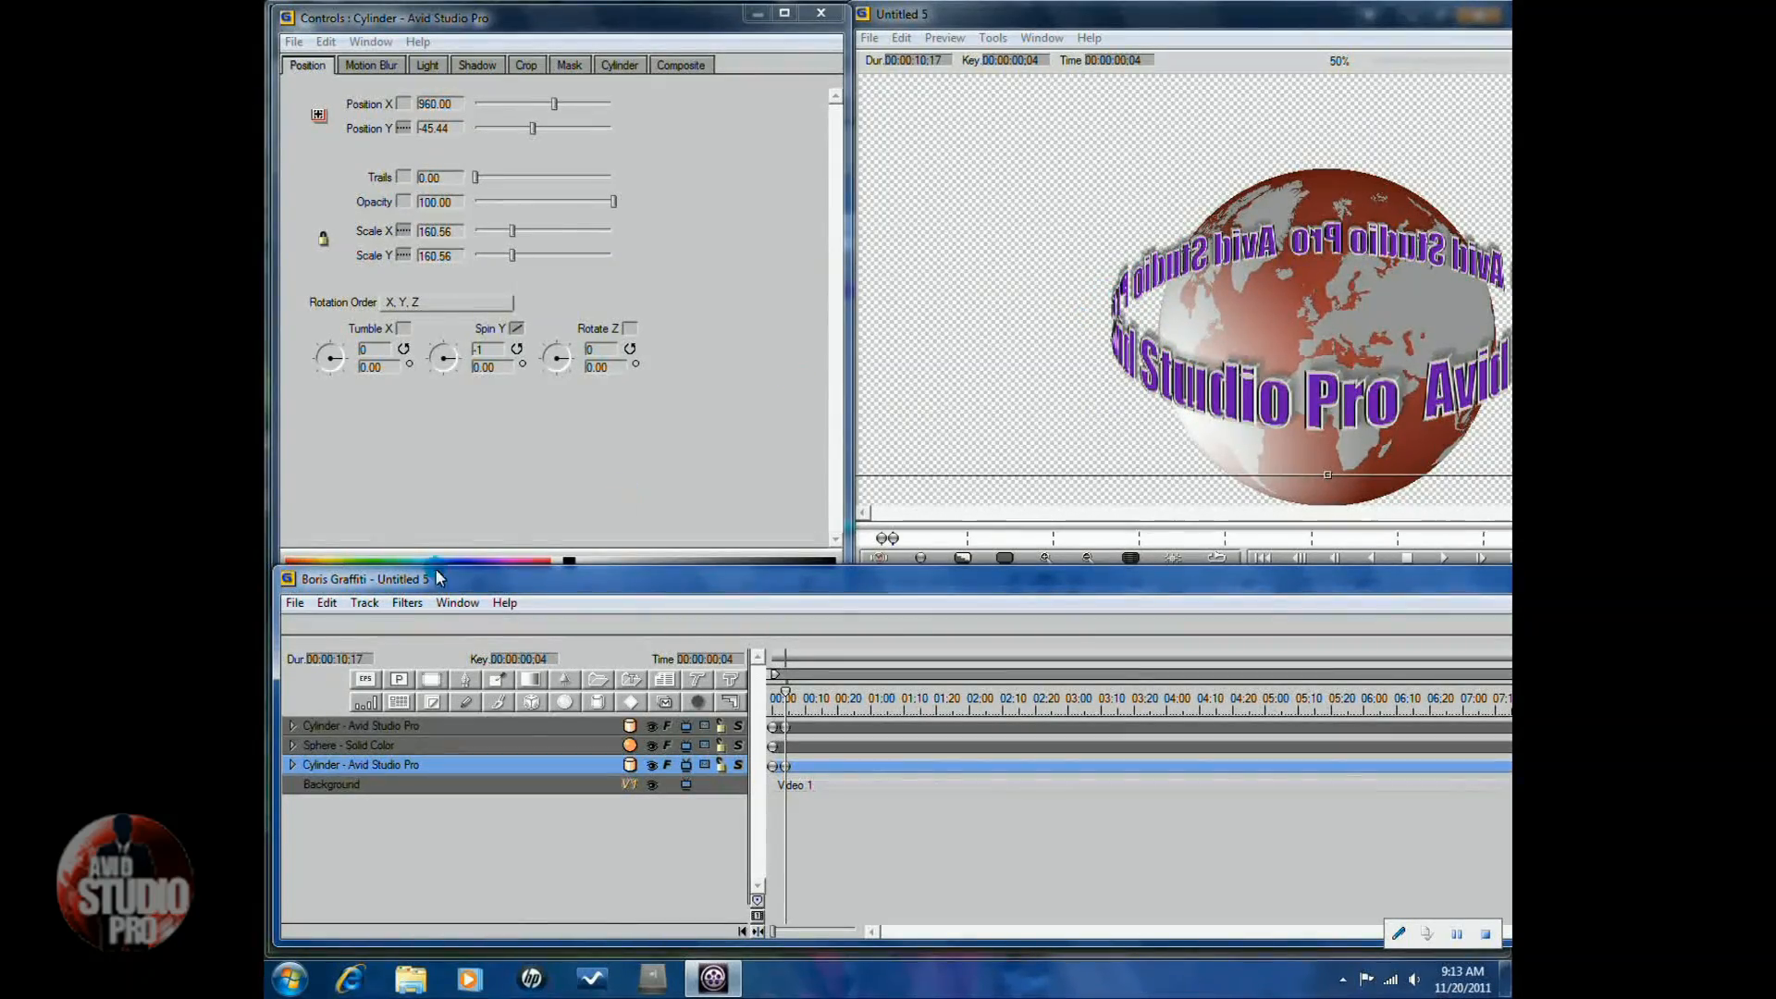
On the uppermost cylinder track, set the mask distances to Constant, unlink them and set the Top distance to 448.73.
click(372, 727)
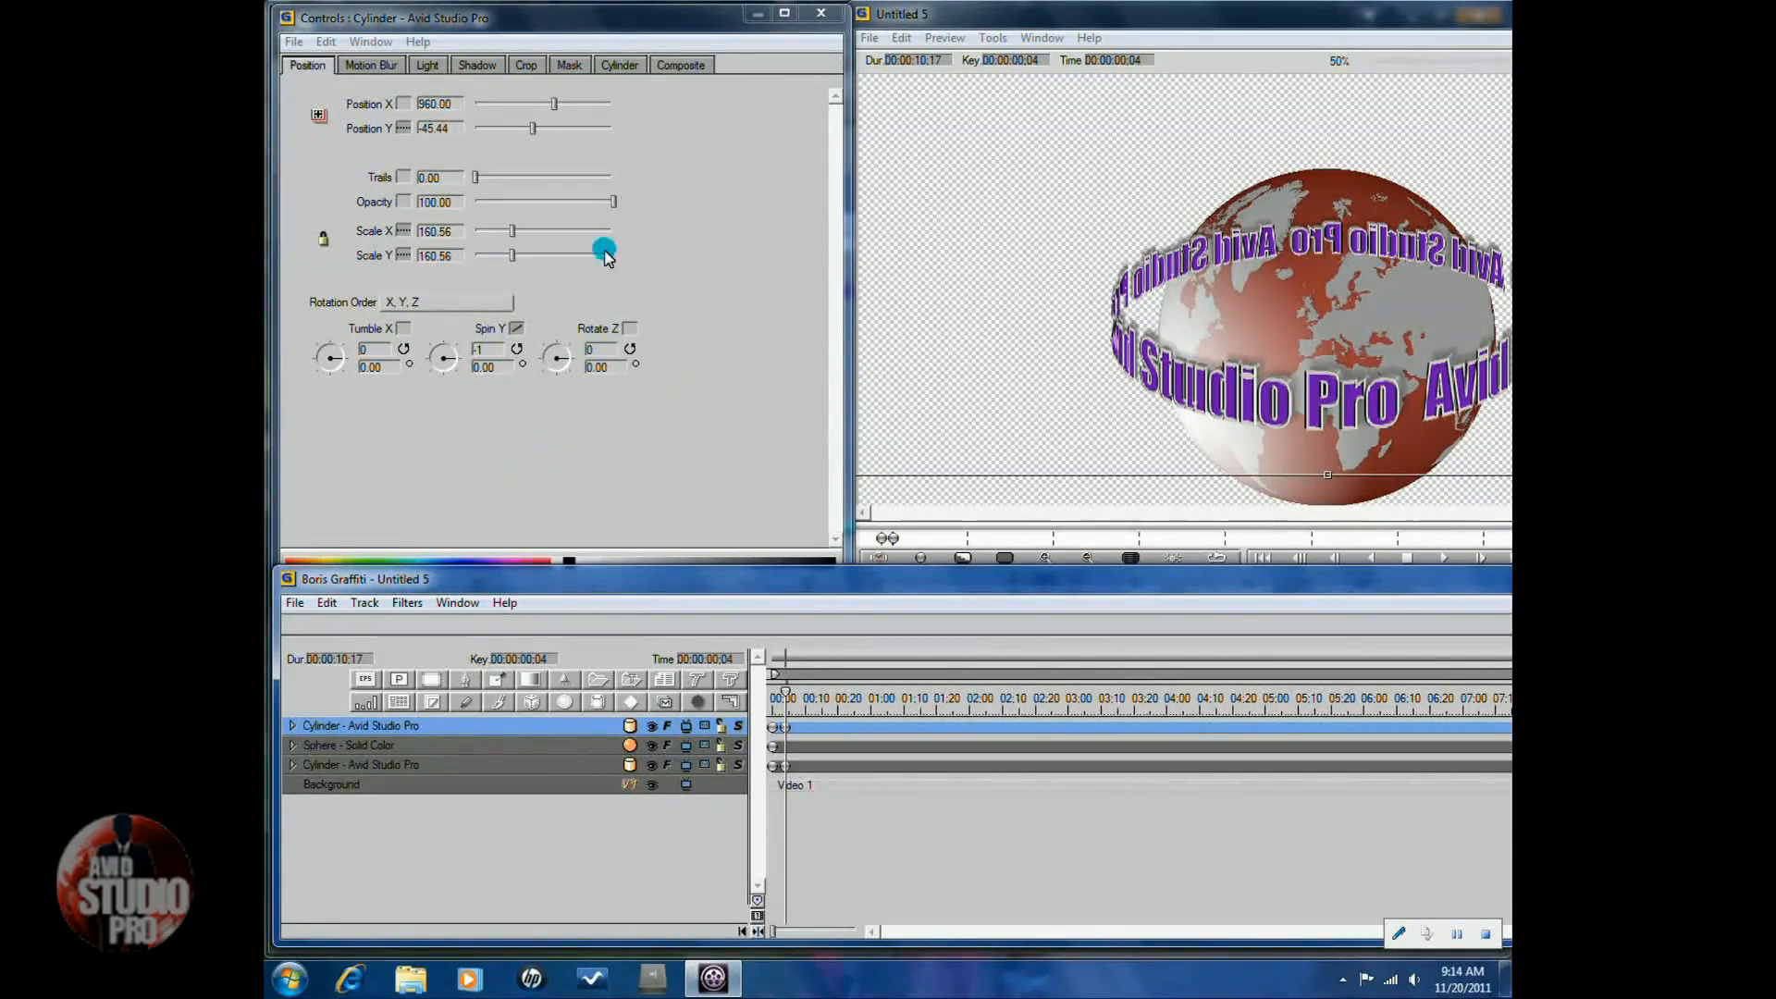
click(568, 66)
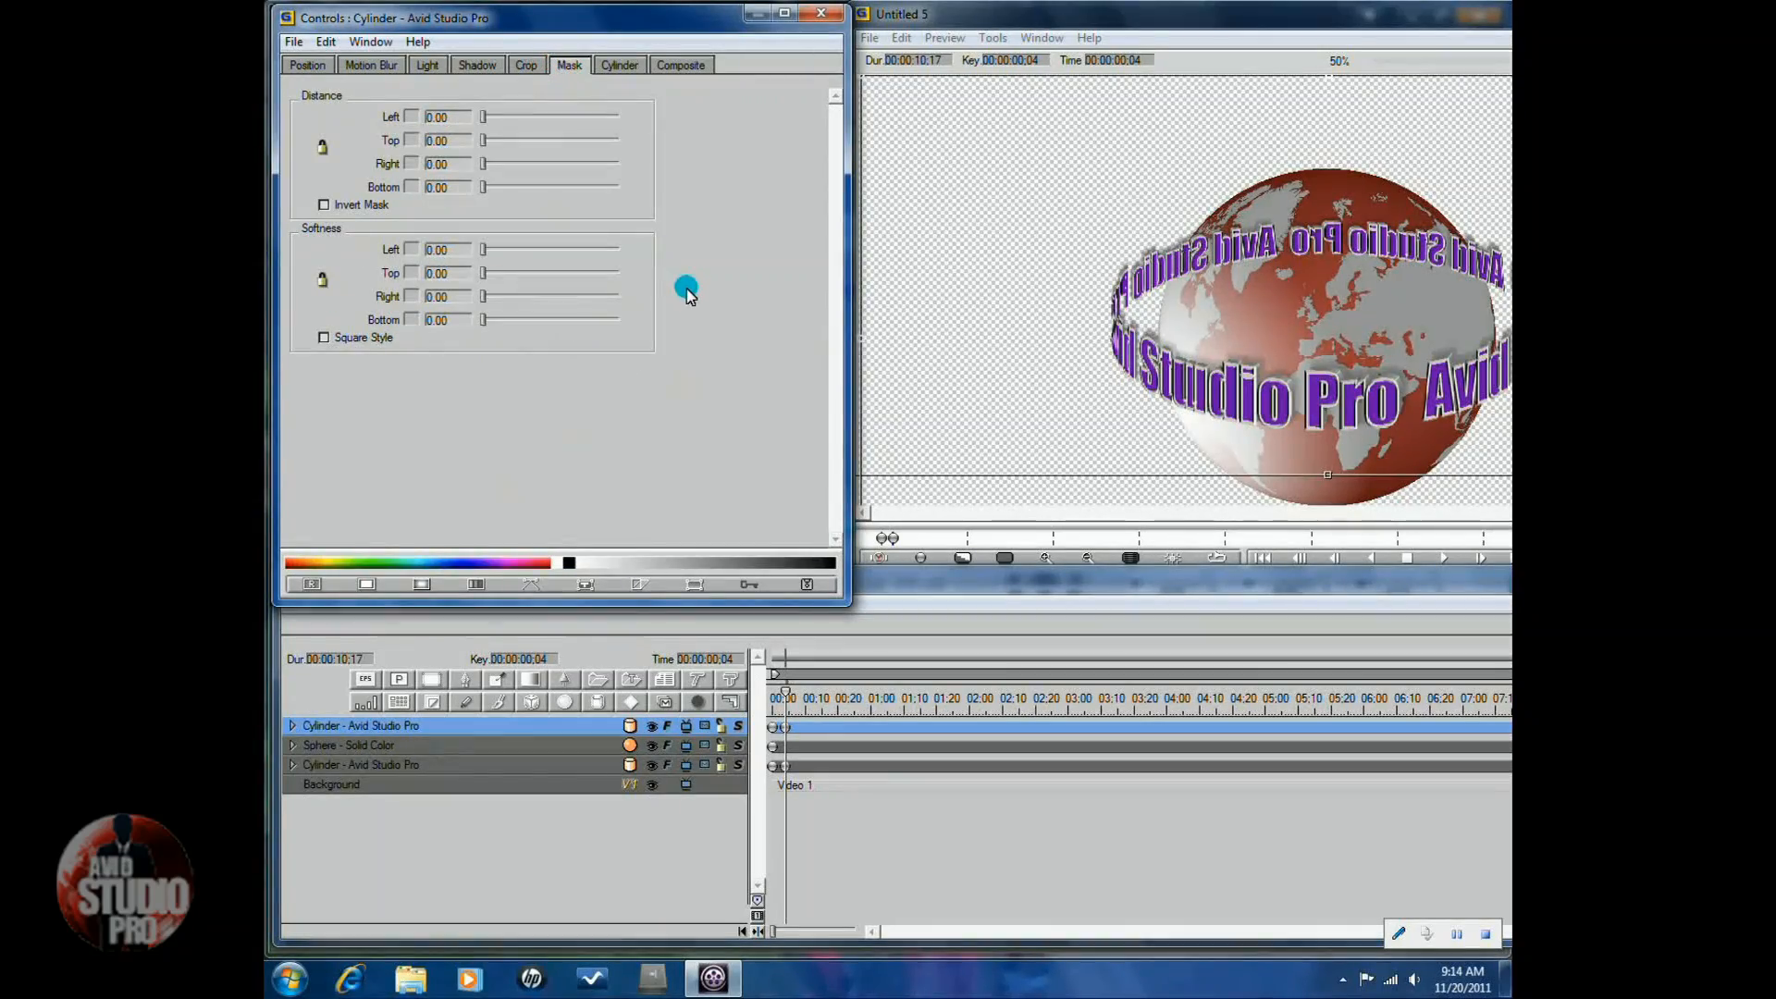
click(411, 115)
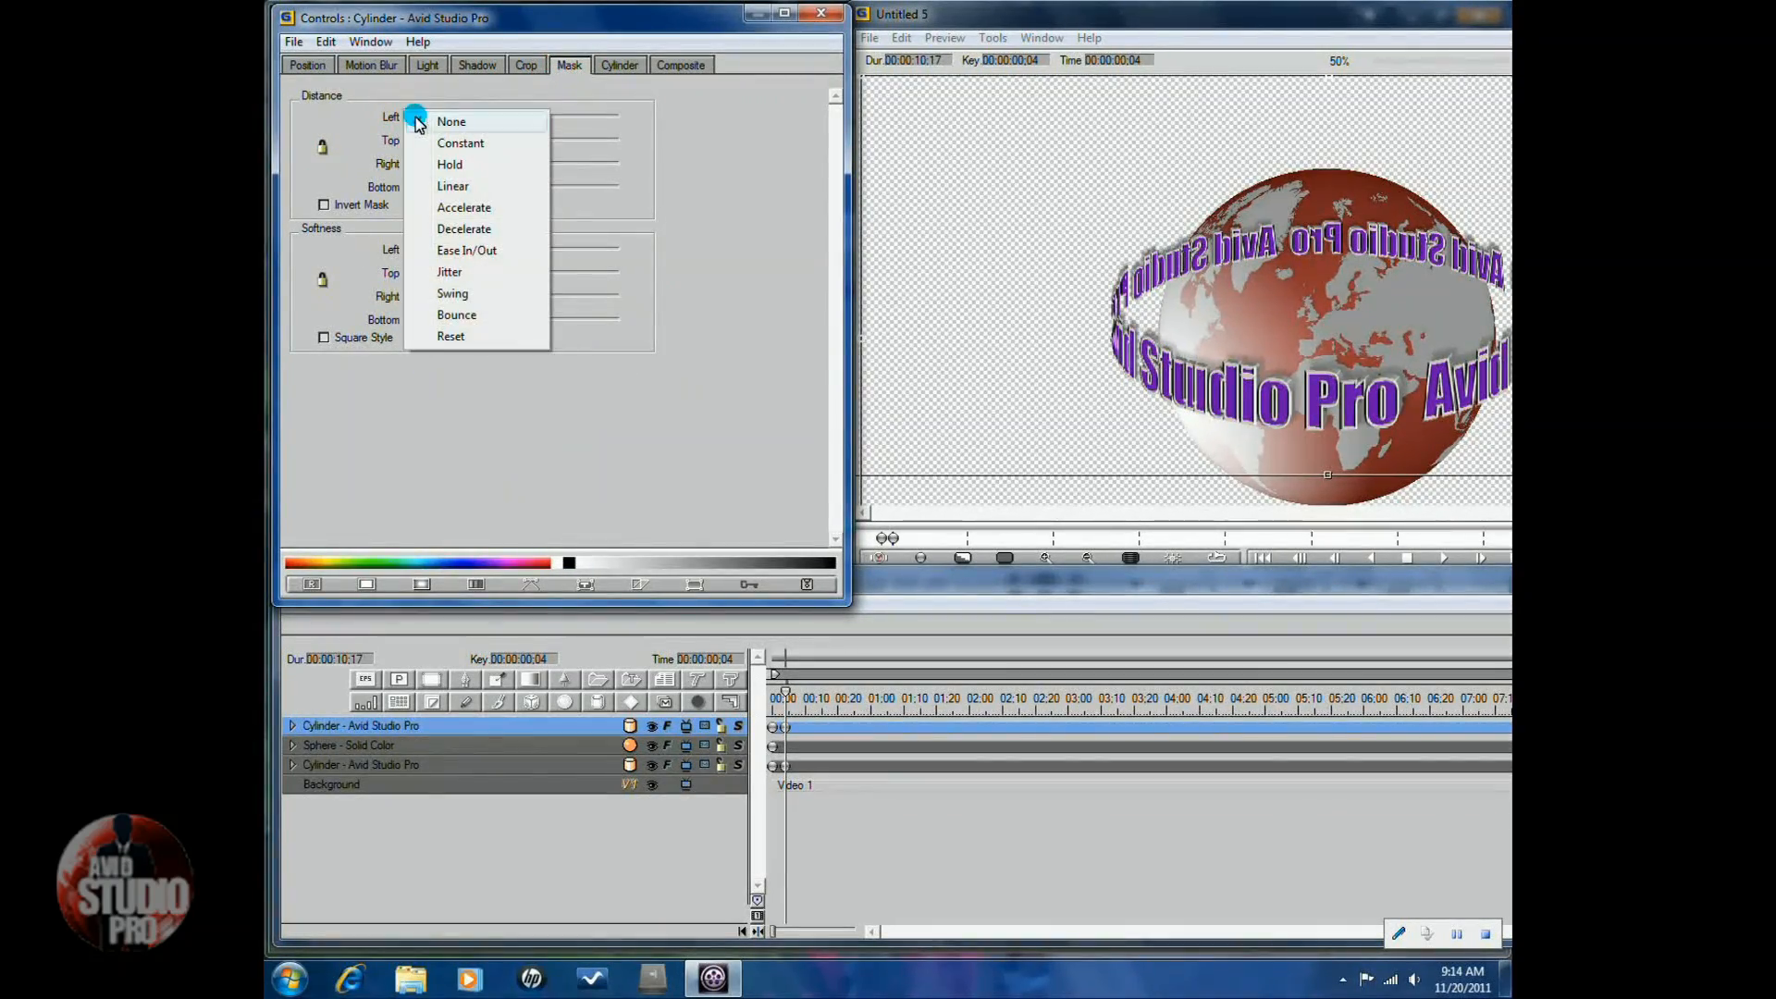
click(462, 143)
click(321, 146)
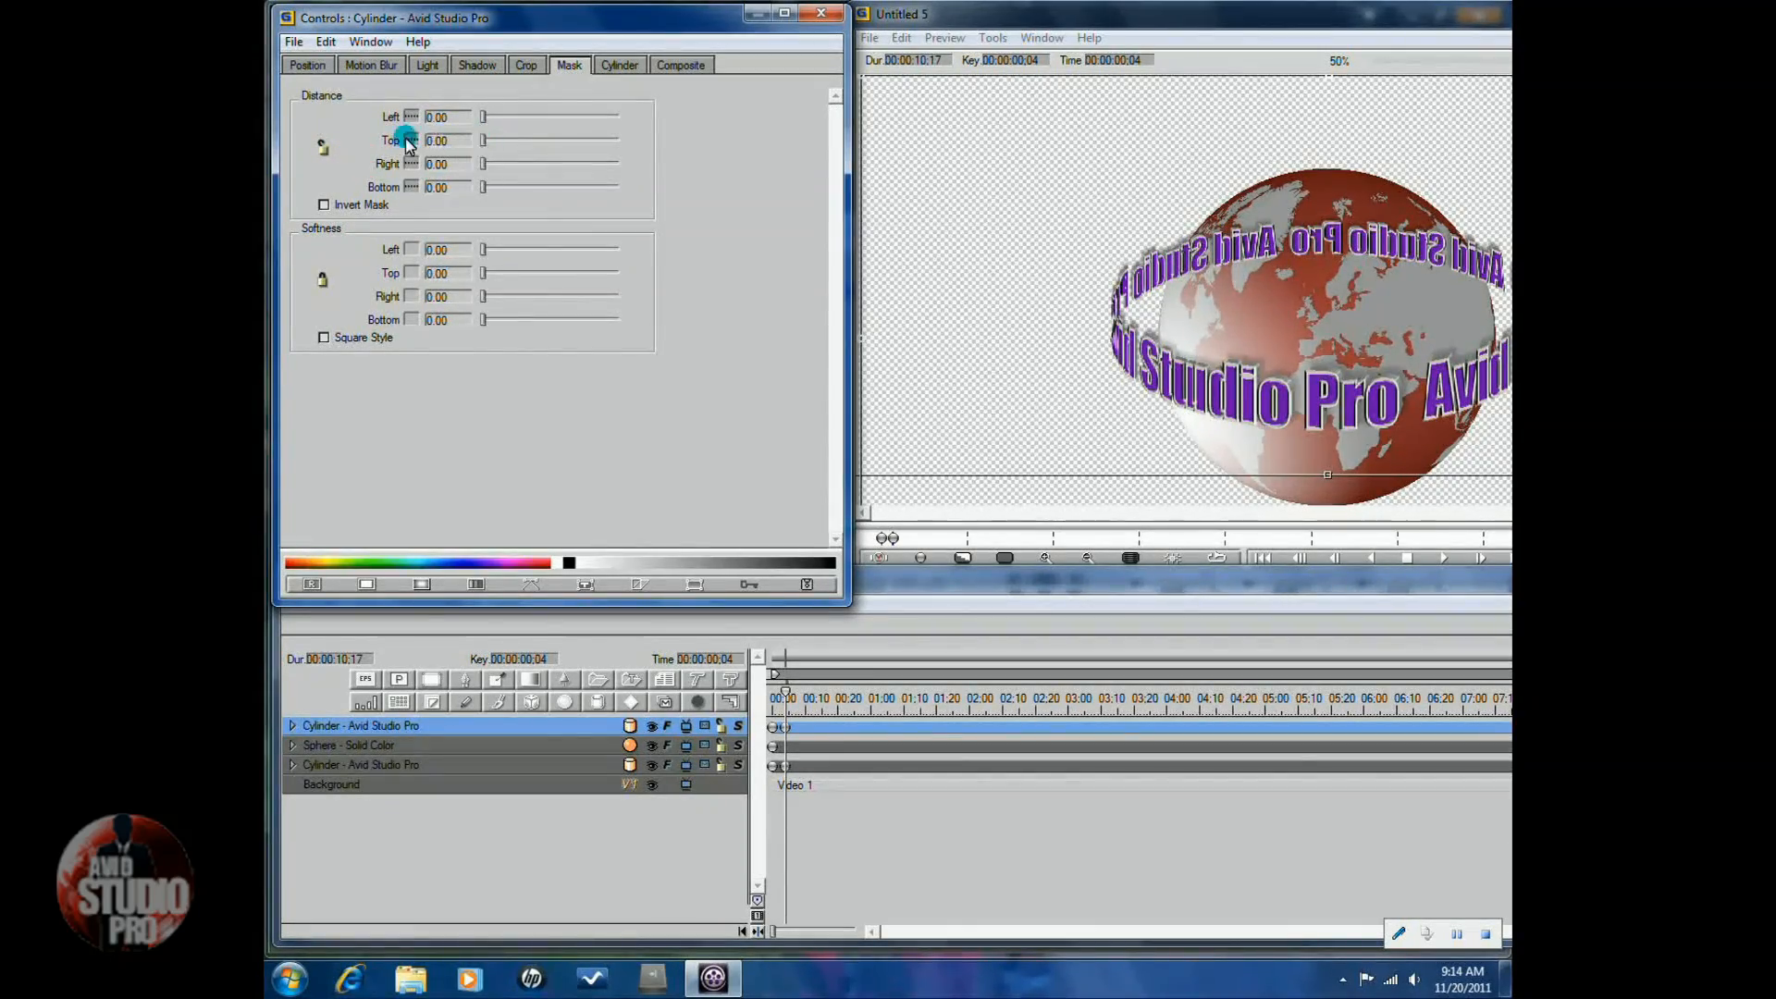
drag(483, 141, 542, 177)
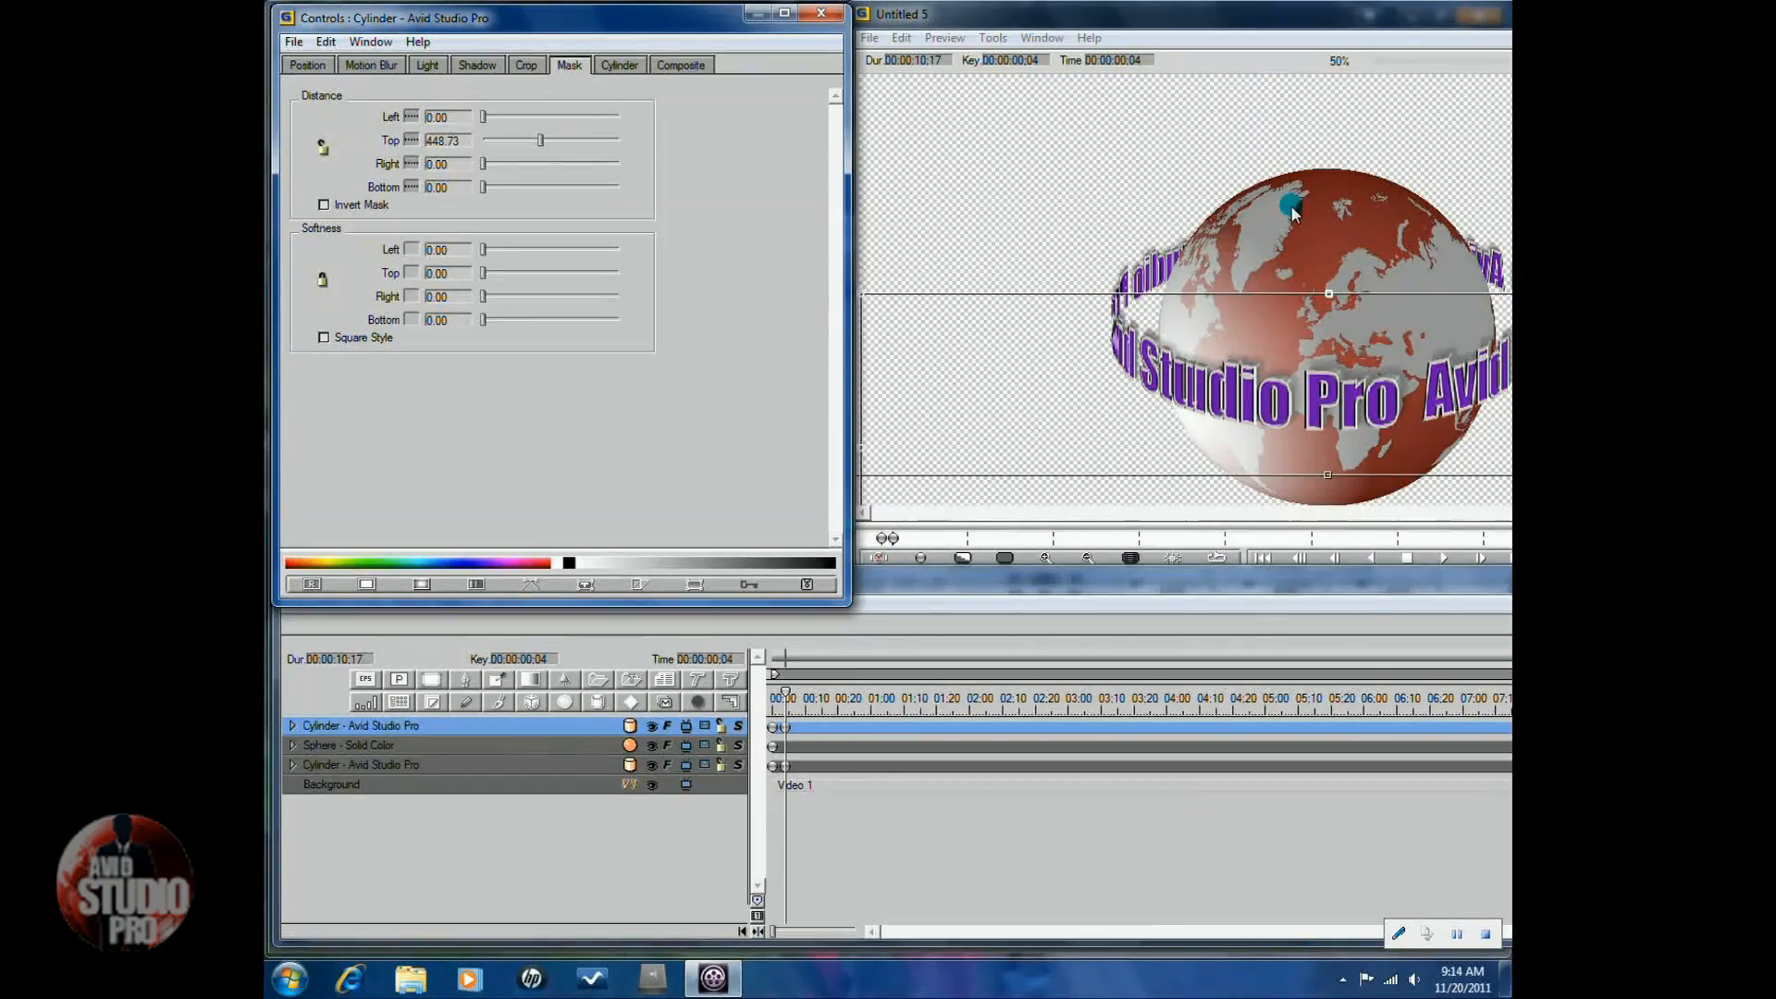
click(607, 369)
Apply the finished Boris Graffiti title and return to the Avid Studio movie timeline.
click(1158, 606)
double_click(1249, 573)
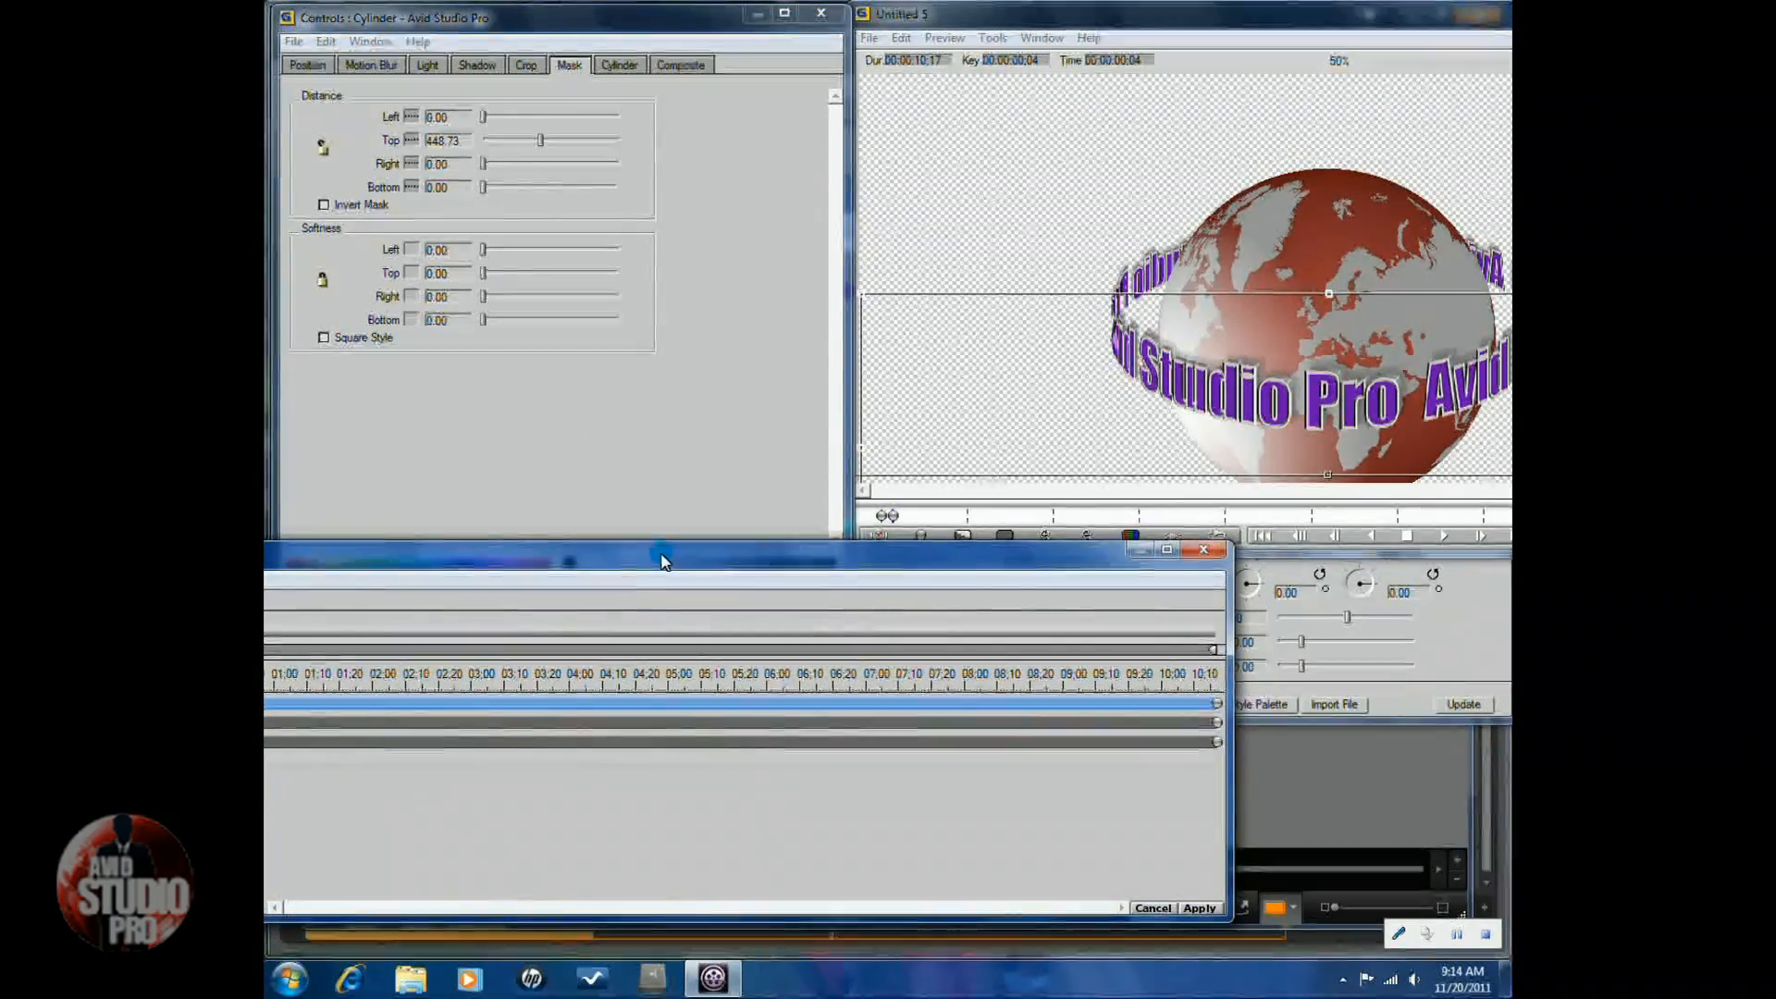
click(1197, 908)
click(841, 910)
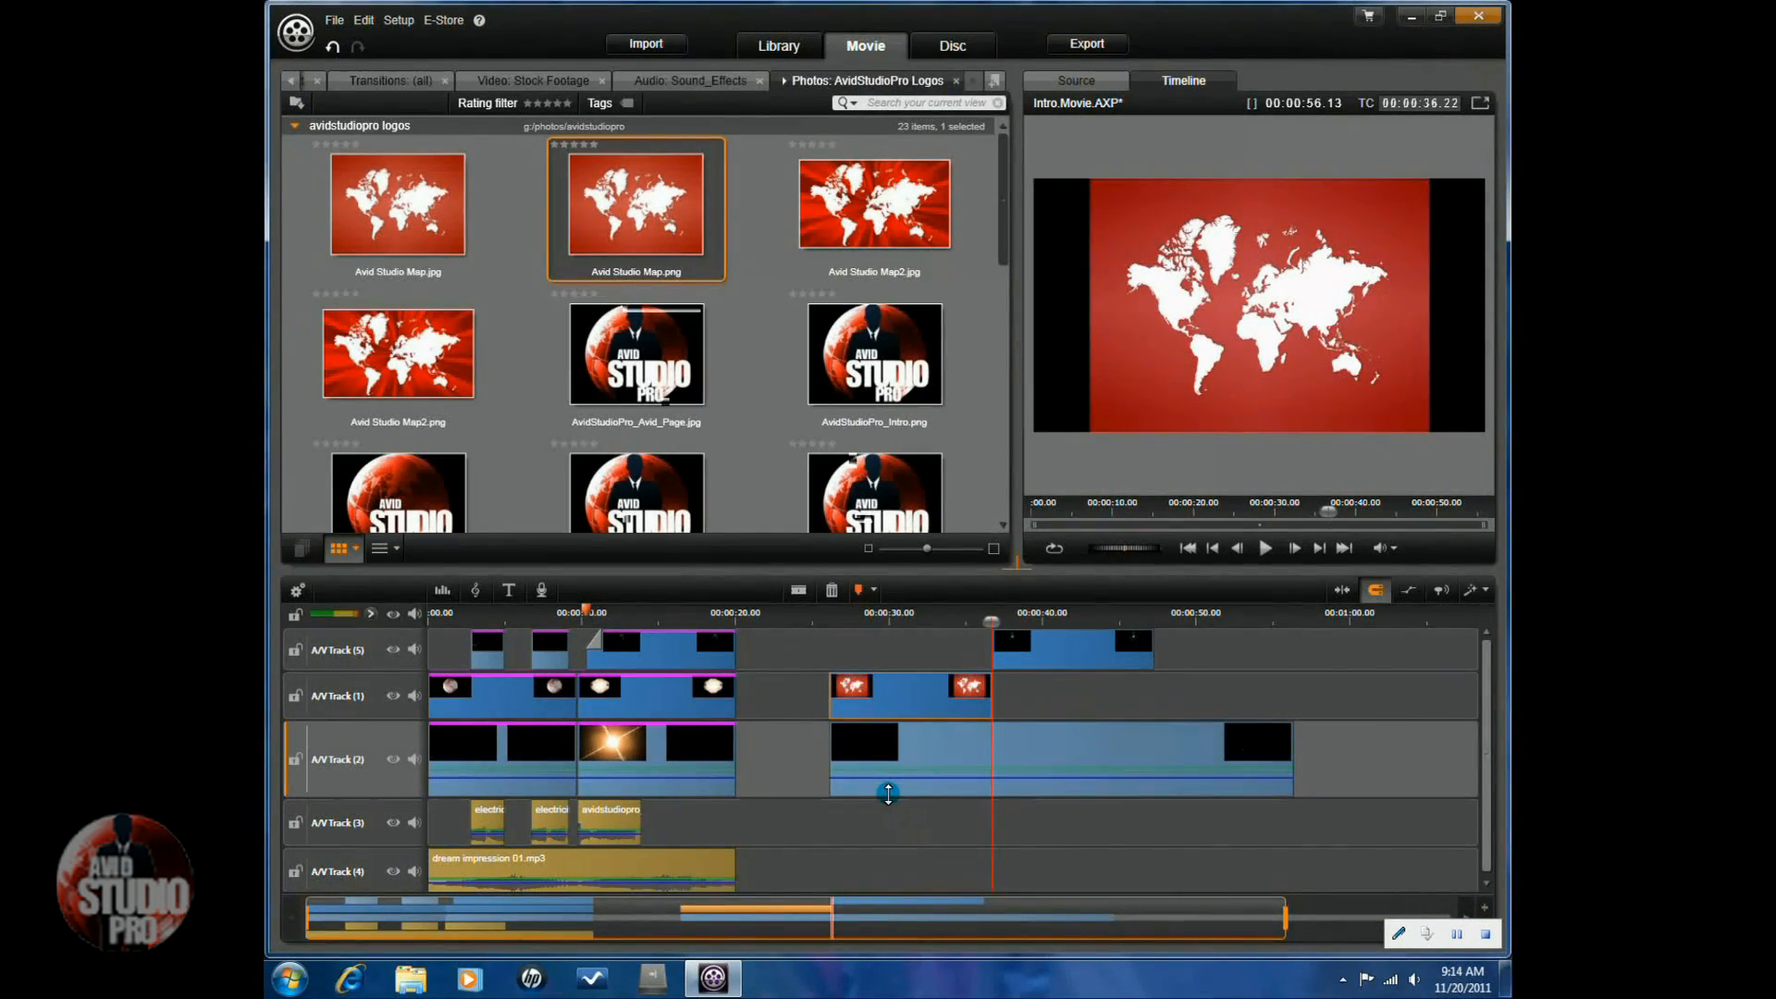